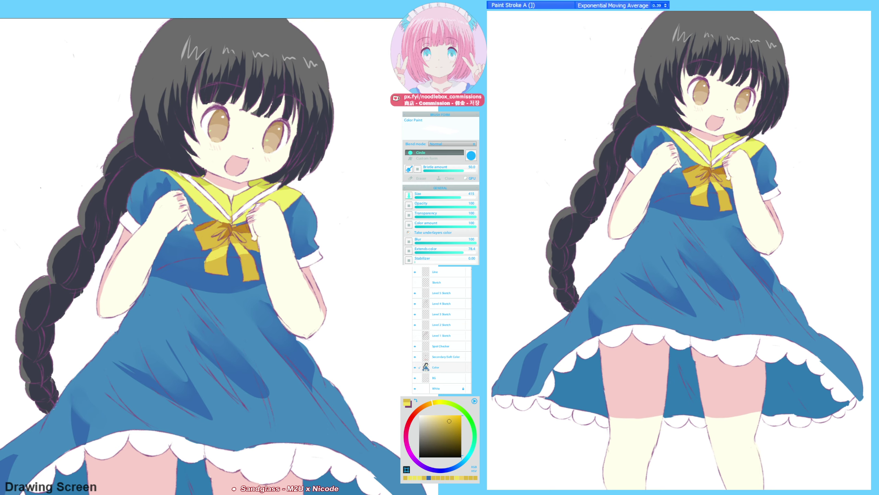
- Draw two test strokes with the sketch brush in the blank area beside the hair and erase them
key("b")
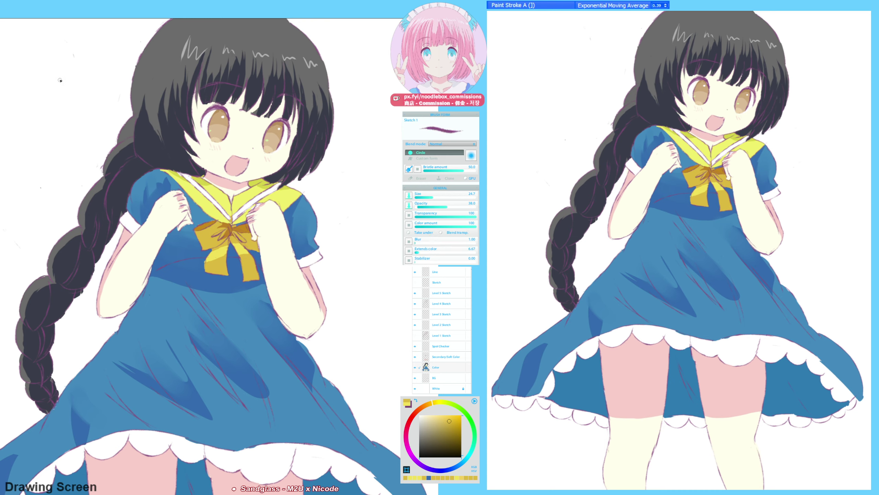
left_click_drag(58, 60, 66, 140)
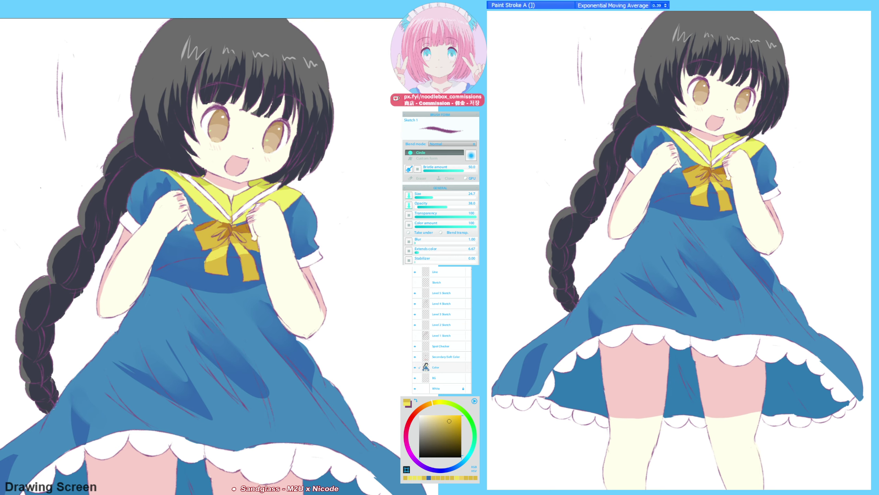
key("F6")
key("F9")
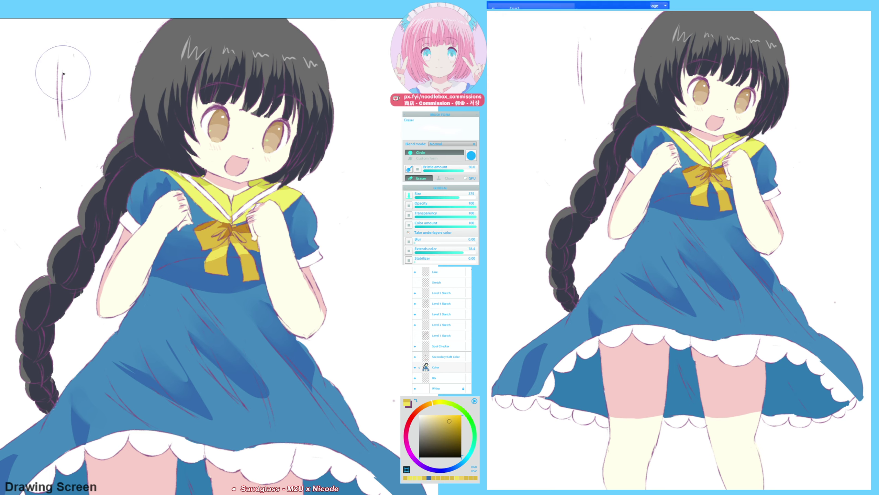
mouse_move(70, 58)
left_mouse_down()
mouse_move(61, 156)
mouse_move(78, 72)
left_mouse_up()
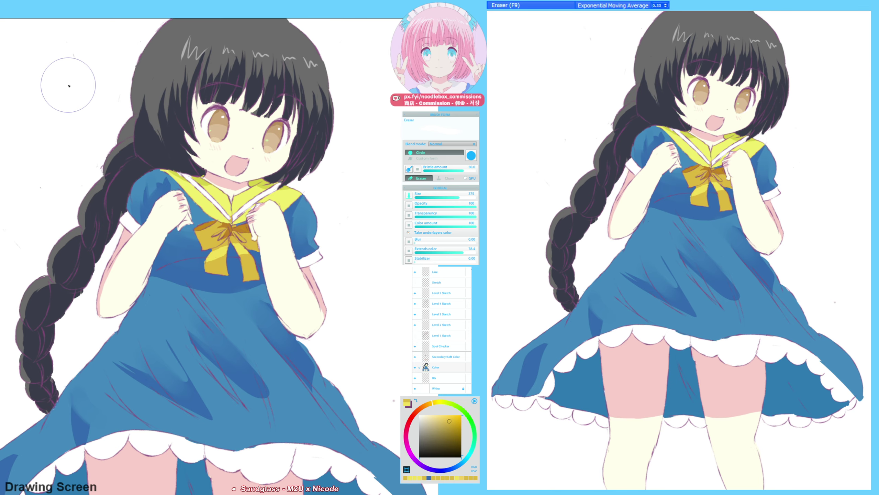
- Touch up the sketch line of the skirt's white scalloped hem on the Level 4 Sketch layer and check the figure mirrored
left_click_drag(226, 213, 249, 123)
left_click_drag(82, 348, 102, 330)
key("F6")
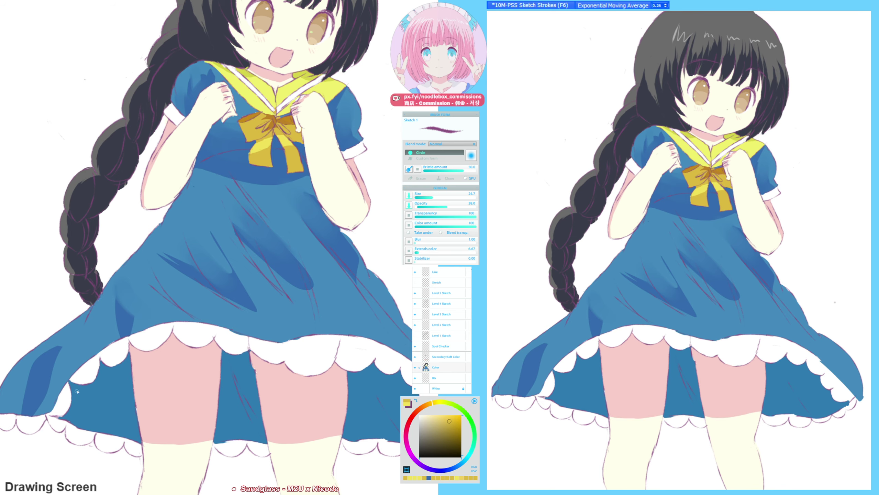
left_click_drag(226, 336, 223, 336)
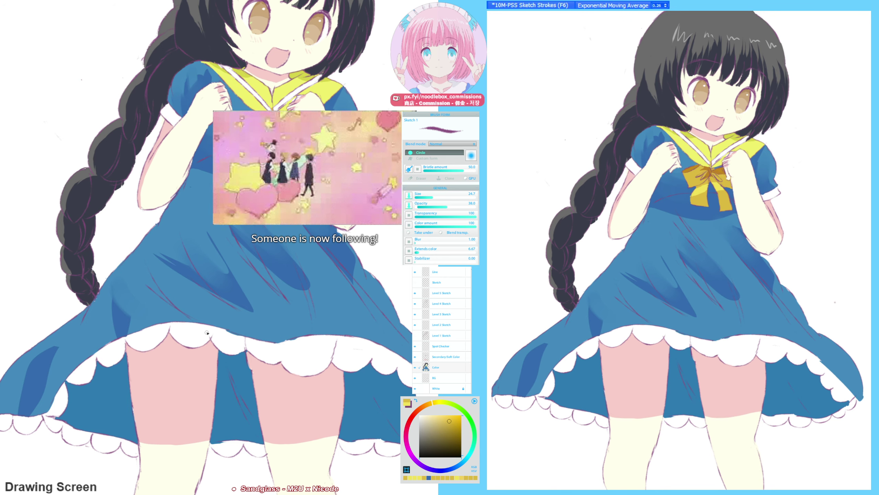
key("F9")
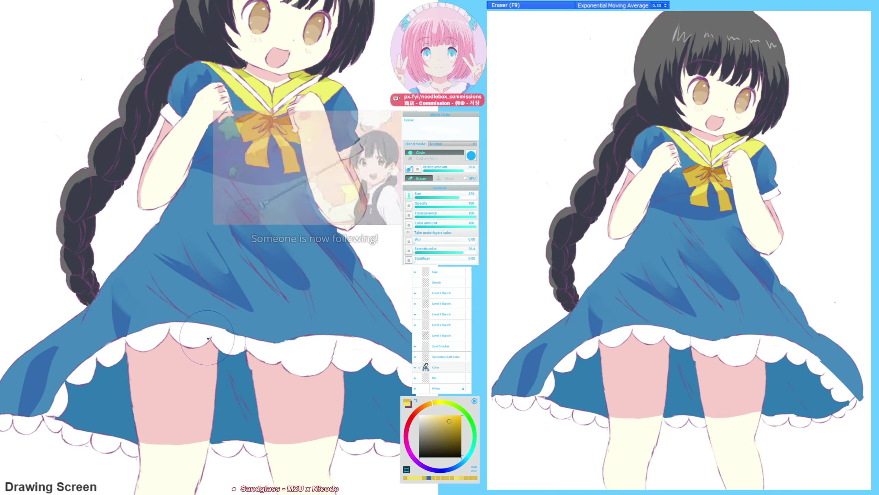
key("F6")
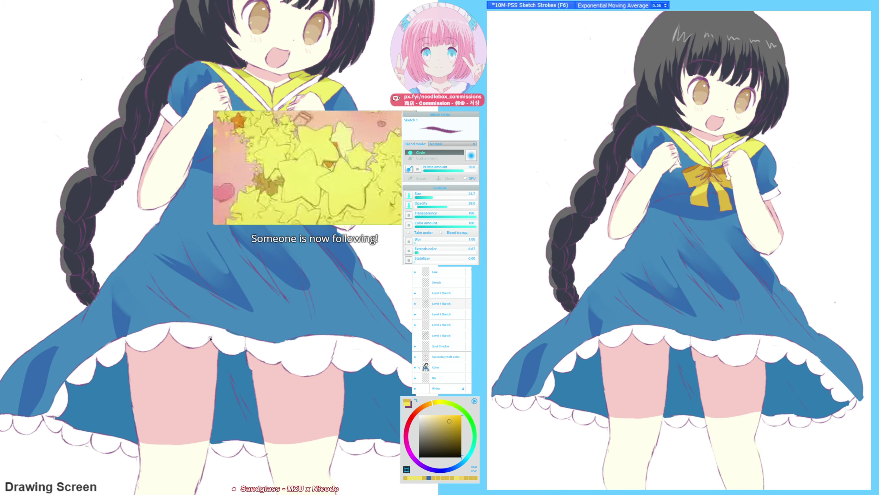
left_click_drag(210, 339, 209, 305)
key("h")
key("h")
left_click_drag(262, 195, 242, 260)
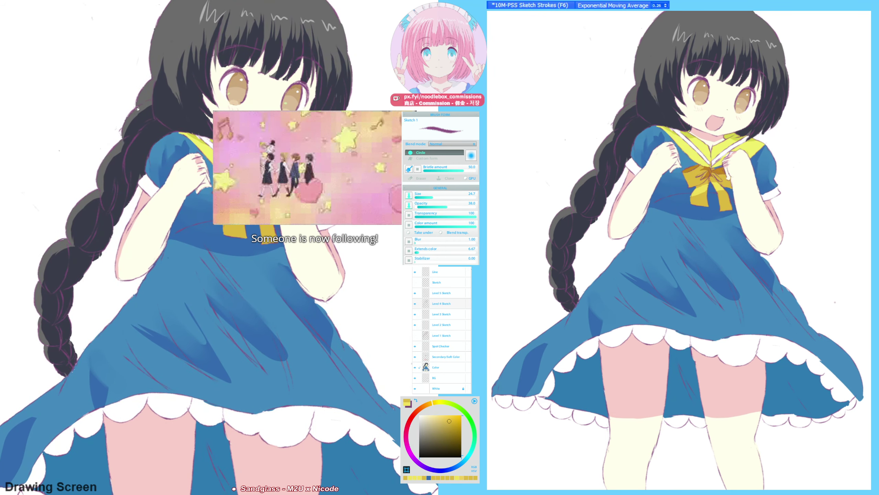
- Touch up the hair outline where the braid meets the head and sample the hair's grey base colour
left_click_drag(142, 102, 141, 114)
key("]")
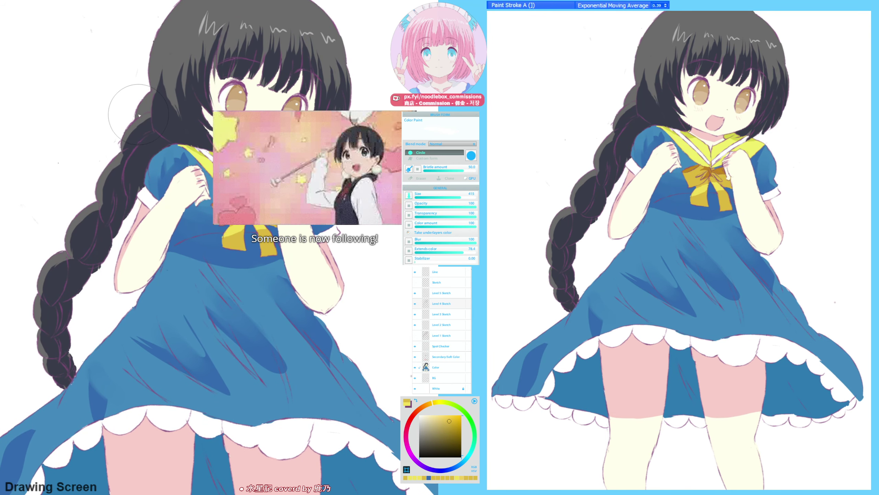
left_click(139, 115, "alt")
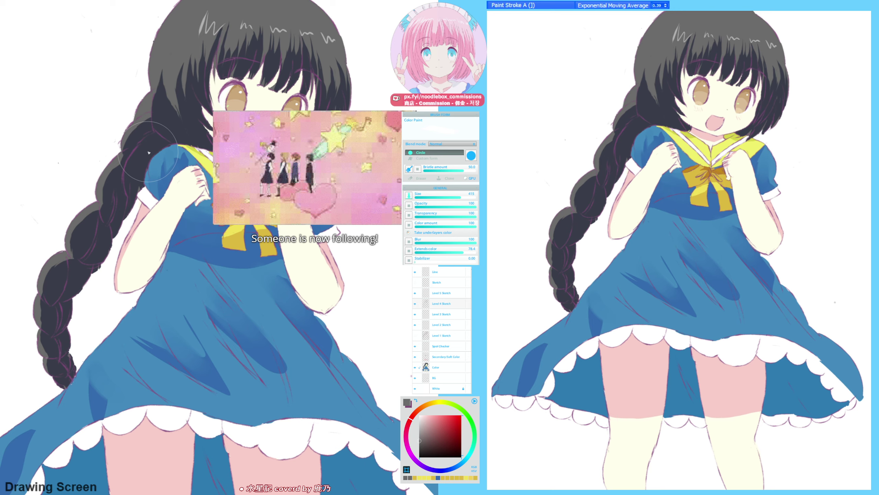
left_click_drag(179, 117, 164, 127)
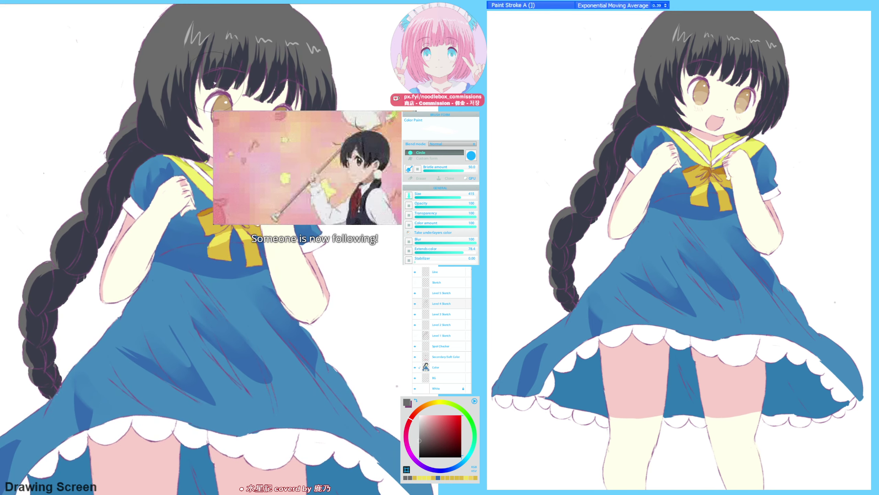
left_click_drag(231, 273, 231, 168)
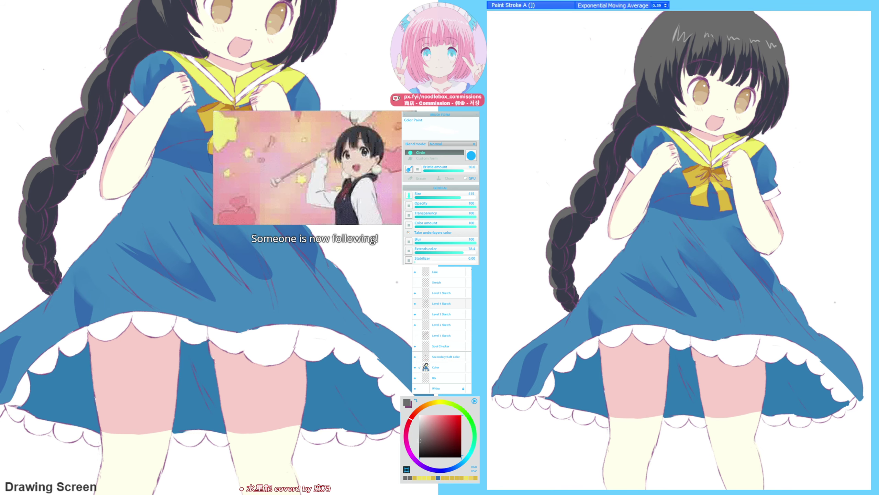
left_click_drag(249, 140, 211, 203)
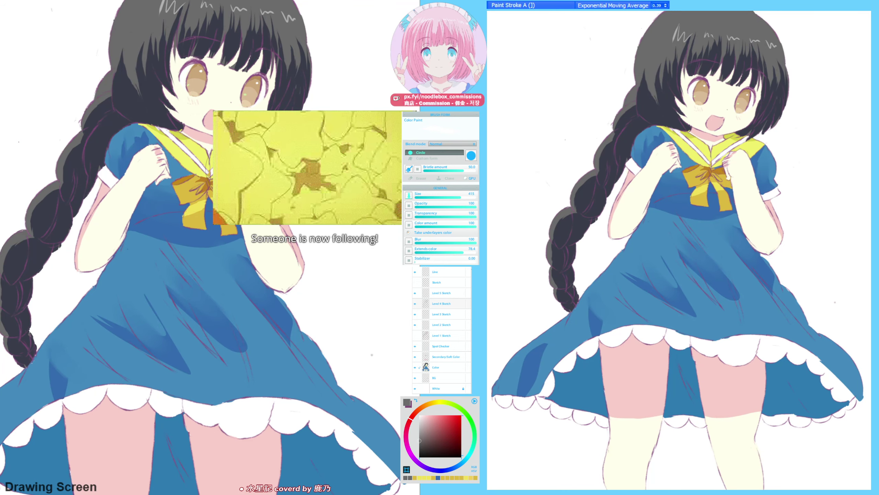
- Sample the pale skin colour and dab it over the raised fist beside the bow
left_click(247, 170, "alt")
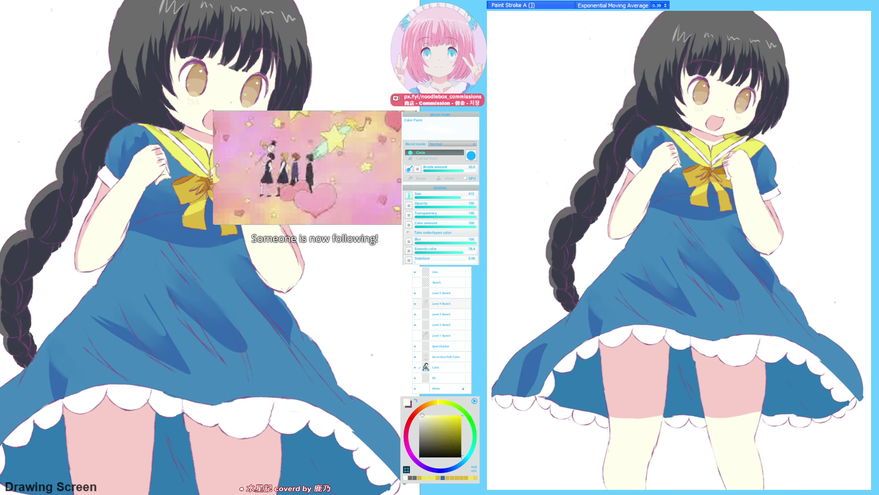
left_click(247, 169, "alt")
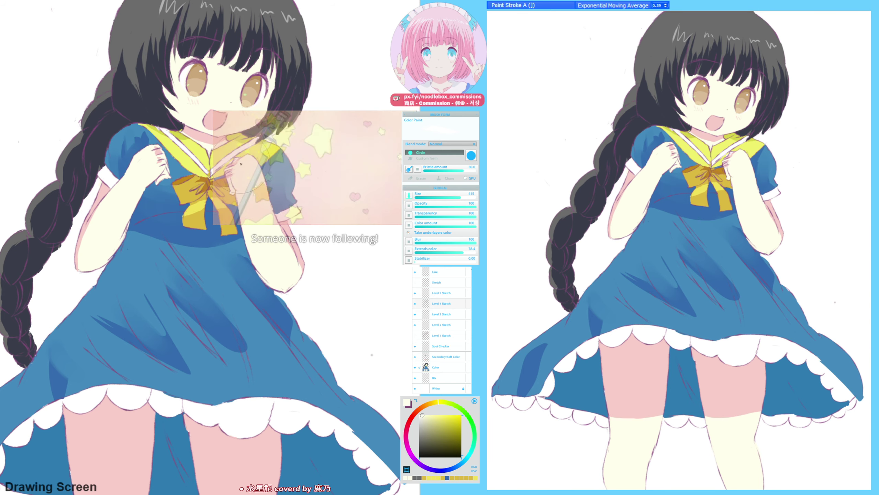
left_click(240, 164)
left_click(237, 164)
left_click_drag(161, 136, 169, 142)
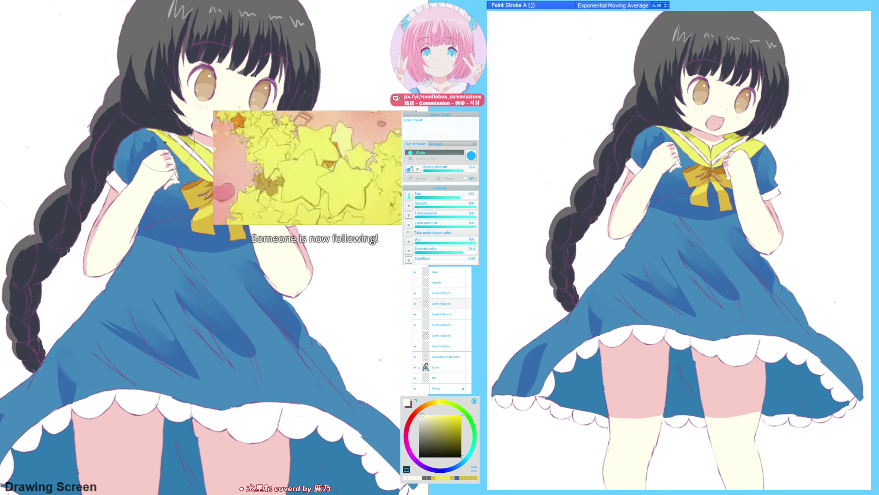
left_click_drag(167, 301, 178, 308)
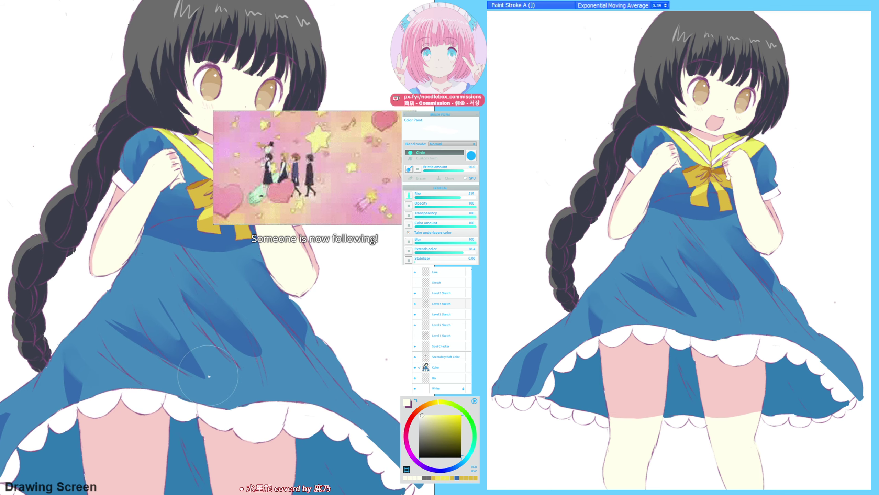
left_click_drag(252, 347, 262, 358)
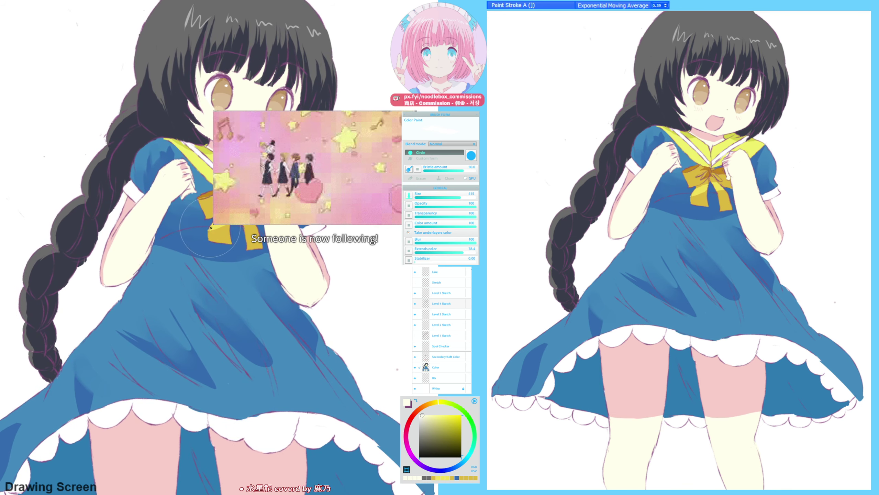
- Sample the bow's yellow tones and touch up its tail and the area around the knot
left_click(222, 237, "alt")
left_click(221, 230, "alt")
left_click(223, 226)
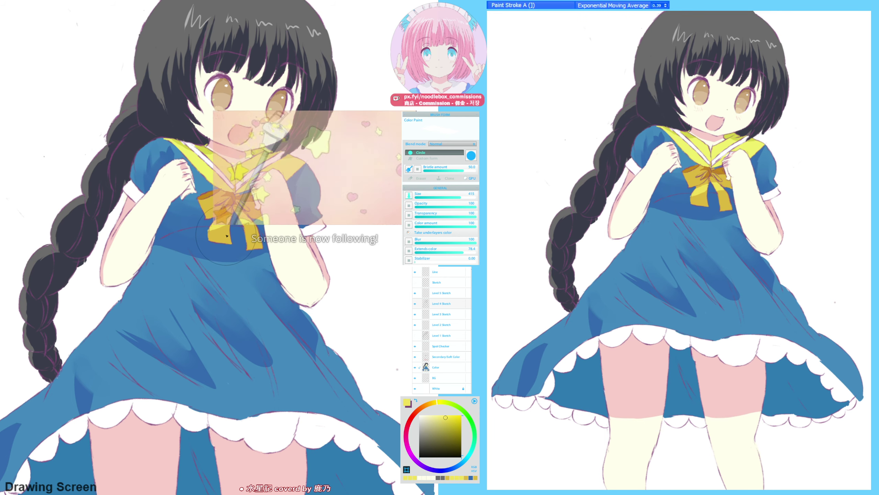
left_click(240, 214)
left_click(240, 213, "alt")
left_click_drag(240, 213, 240, 209)
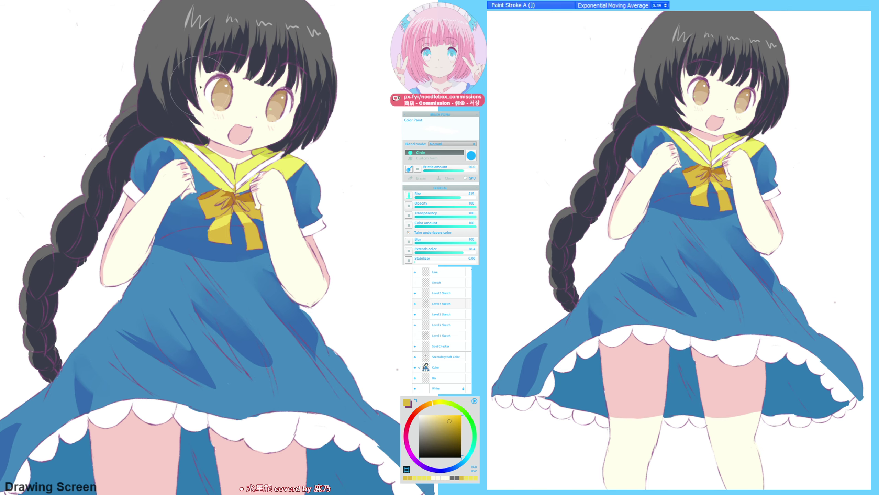
- Examine the dress folds, face and hair in both normal and mirrored view for flaws
mouse_move(278, 214)
left_mouse_down()
mouse_move(254, 213)
mouse_move(238, 174)
left_mouse_up()
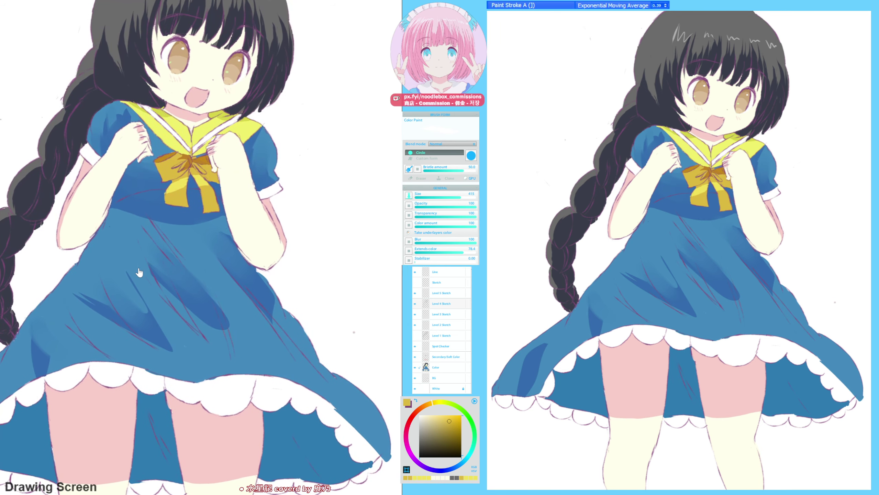
left_click_drag(139, 273, 154, 277)
key("e")
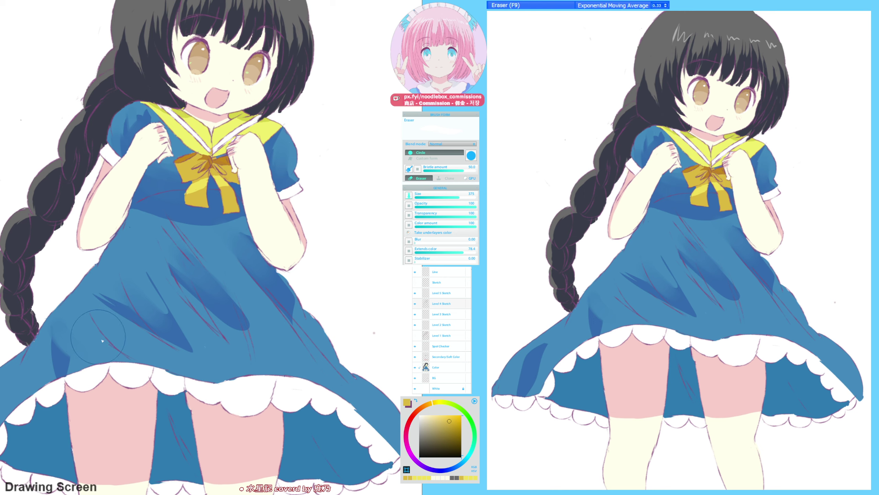
key("F6")
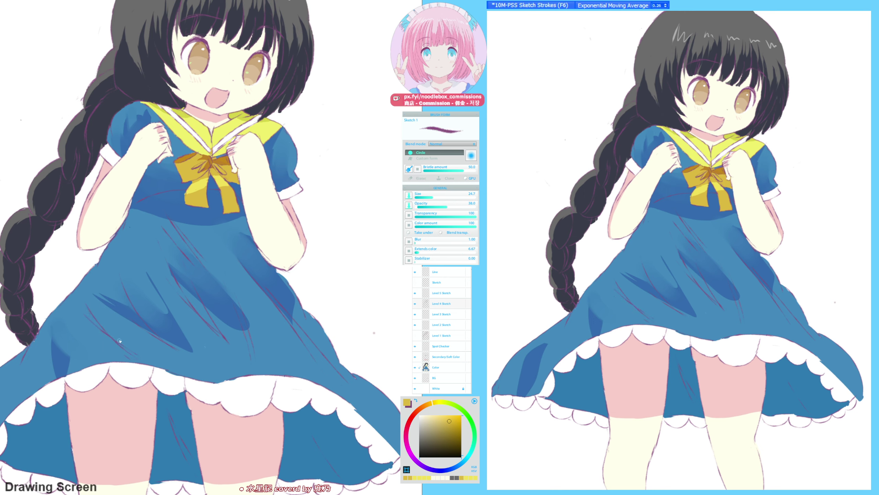
left_click_drag(136, 299, 151, 332)
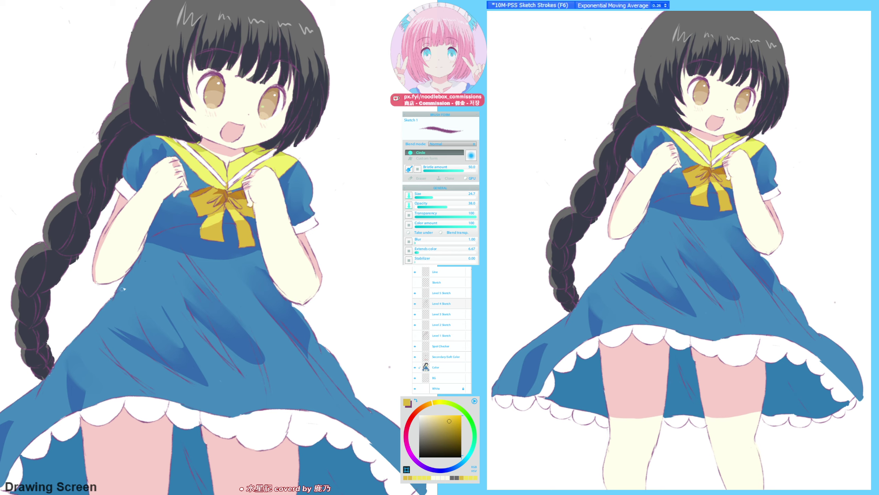
key("h")
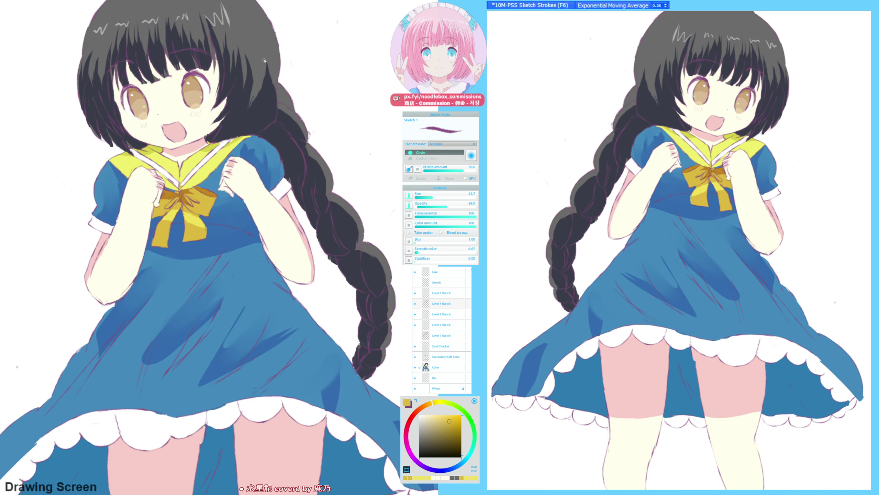
key("h")
left_click_drag(292, 89, 286, 133)
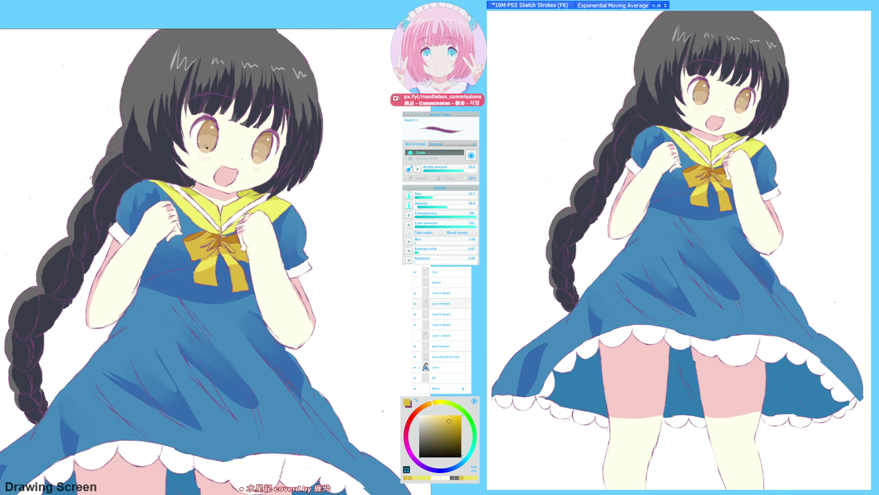
- Paint the side hair beside the face with its sampled grey base and dark bluish shadow colours
left_click(141, 103, "alt")
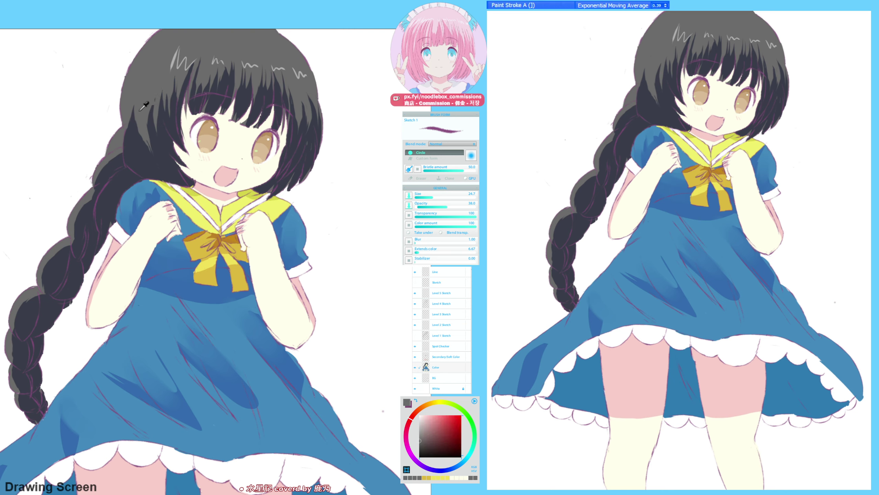
left_click(139, 111, "alt")
key("b")
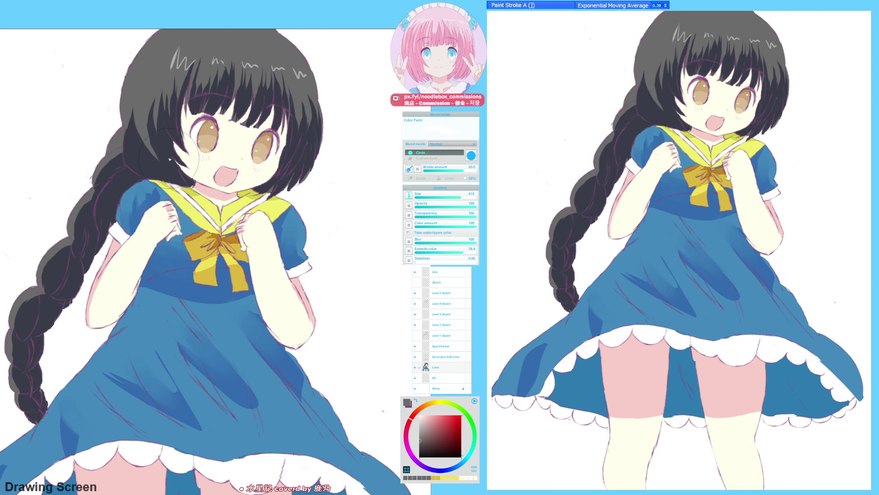
left_click_drag(168, 124, 172, 133)
left_click(156, 132, "alt")
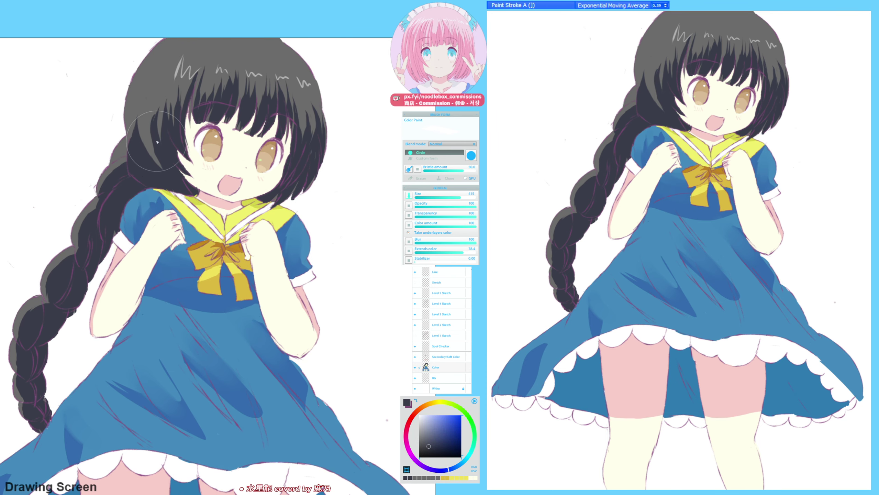
left_click_drag(156, 121, 161, 165)
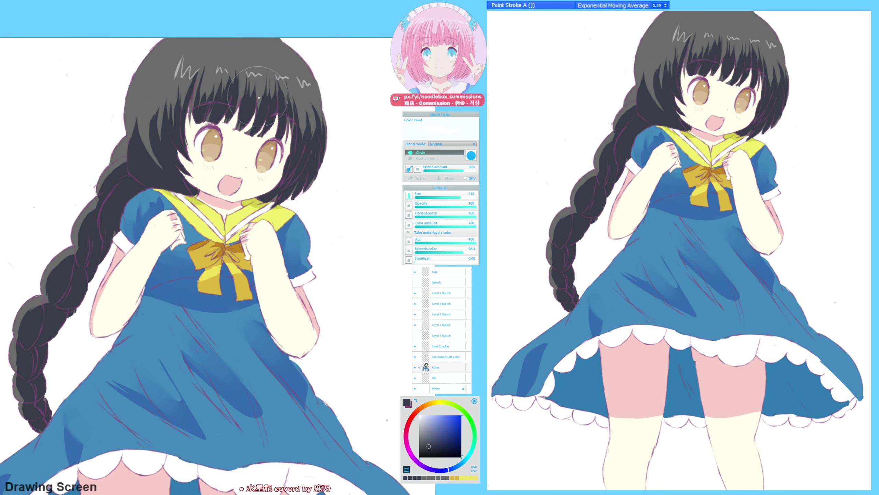
left_click_drag(239, 174, 259, 154)
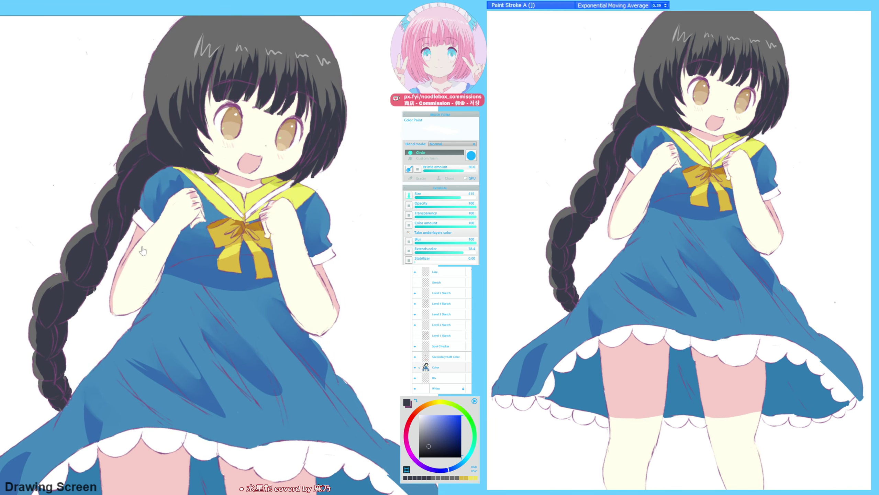
- Sample the grey hair base beside the braid and inspect the hair, face and dress in normal and mirrored view
left_click_drag(142, 251, 131, 274)
left_click(115, 172, "alt")
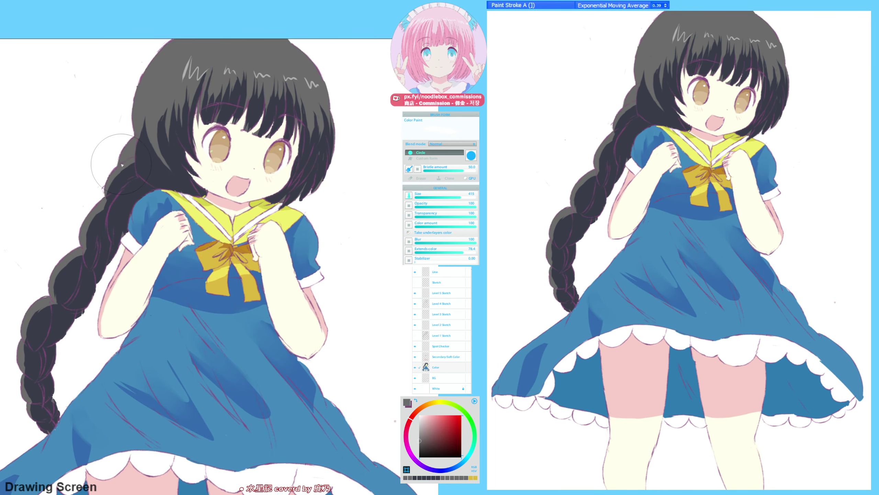
key("h")
key("h")
left_click_drag(334, 186, 314, 206)
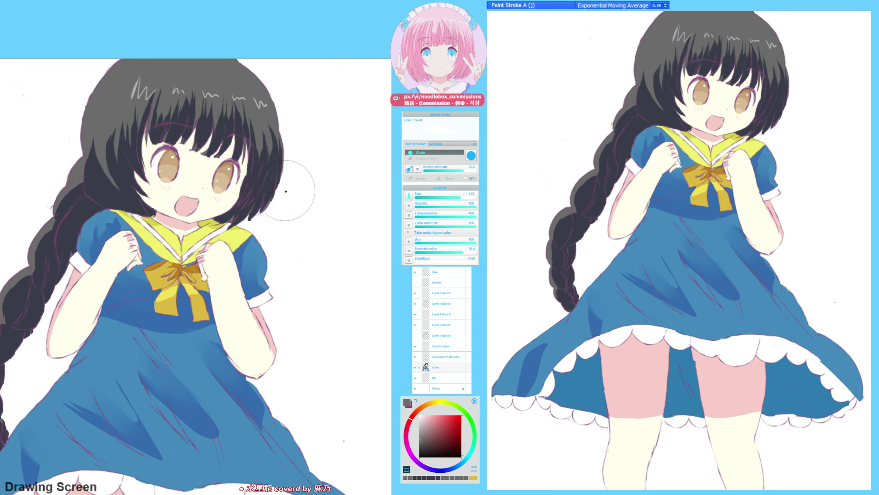
key("h")
key("F6")
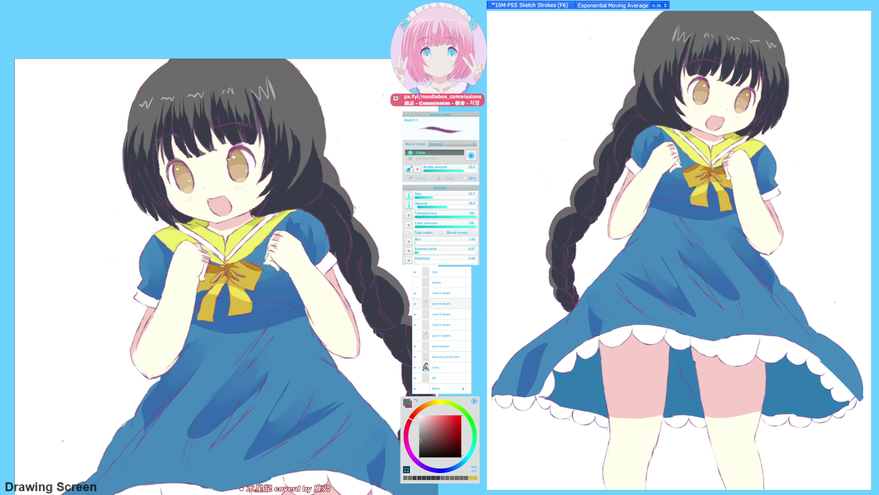
key("F9")
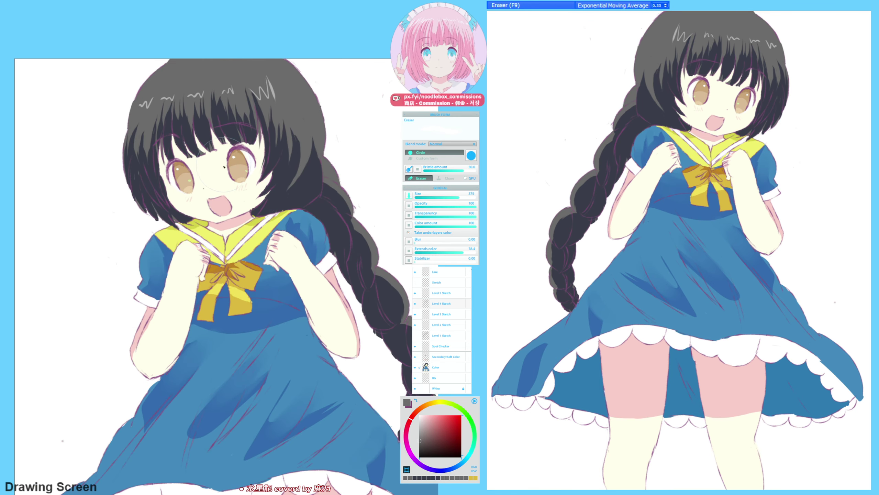
key("h")
mouse_move(216, 280)
left_mouse_down()
mouse_move(253, 193)
mouse_move(285, 162)
left_mouse_up()
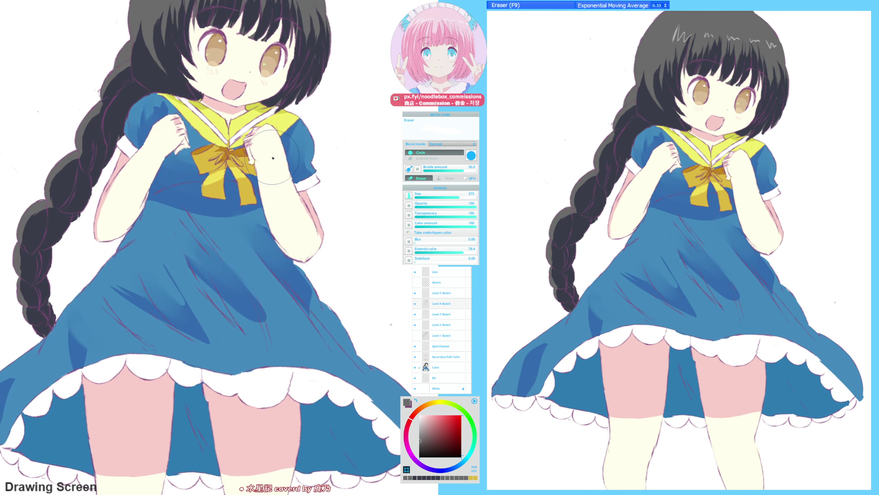
left_click(495, 6)
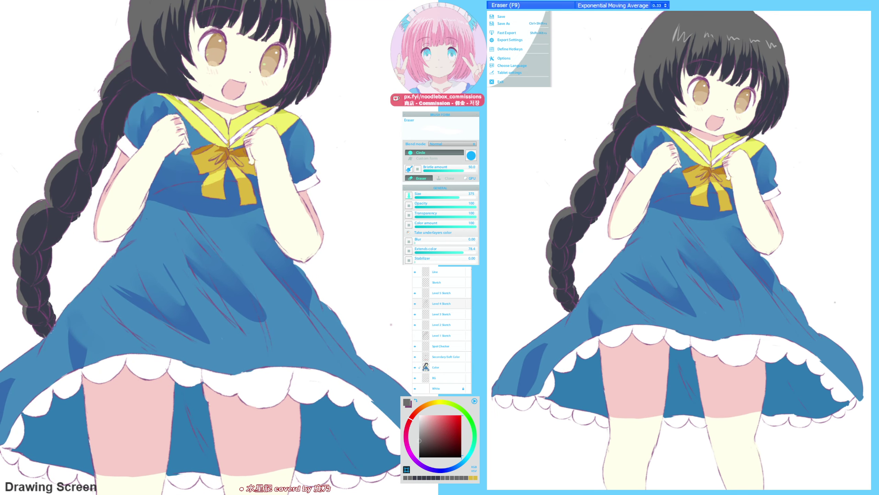
left_click(509, 40)
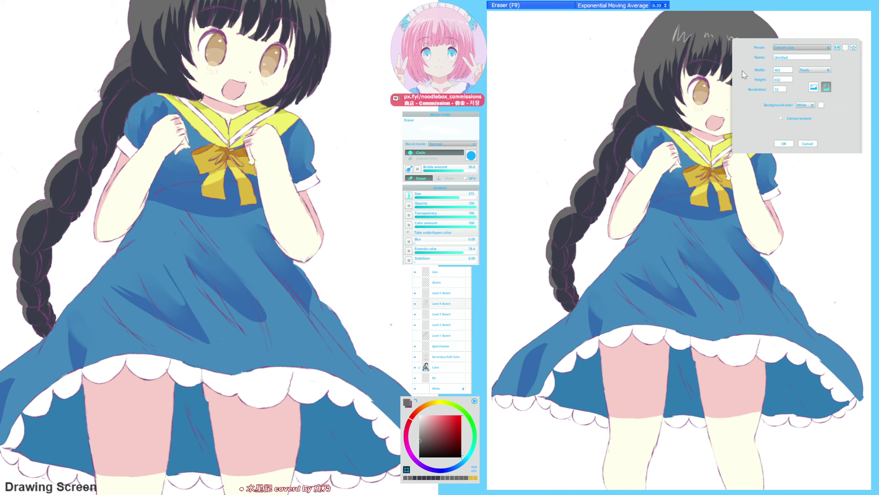
left_click(784, 142)
left_click(494, 5)
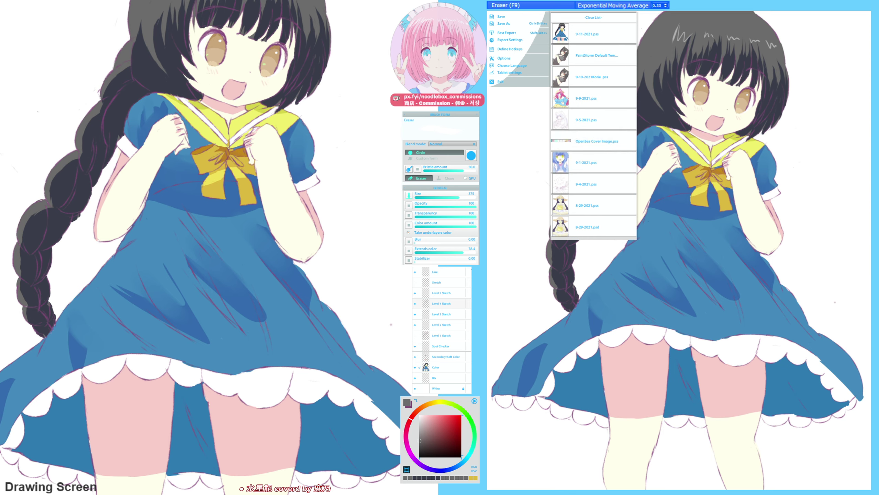
key("Escape")
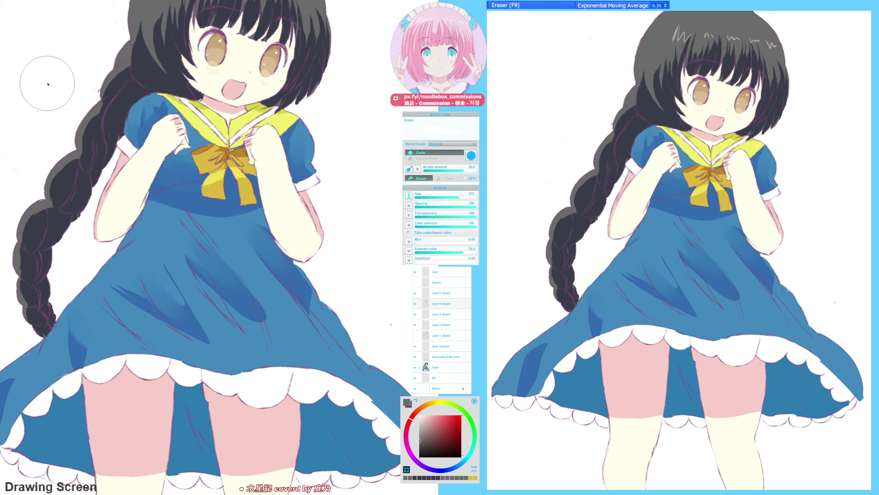
- Touch up the middle segments of the braid with short strokes of the Sketch Strokes brush
left_click_drag(241, 203, 239, 208)
mouse_move(173, 208)
left_mouse_down()
mouse_move(225, 275)
mouse_move(225, 299)
left_mouse_up()
key("F6")
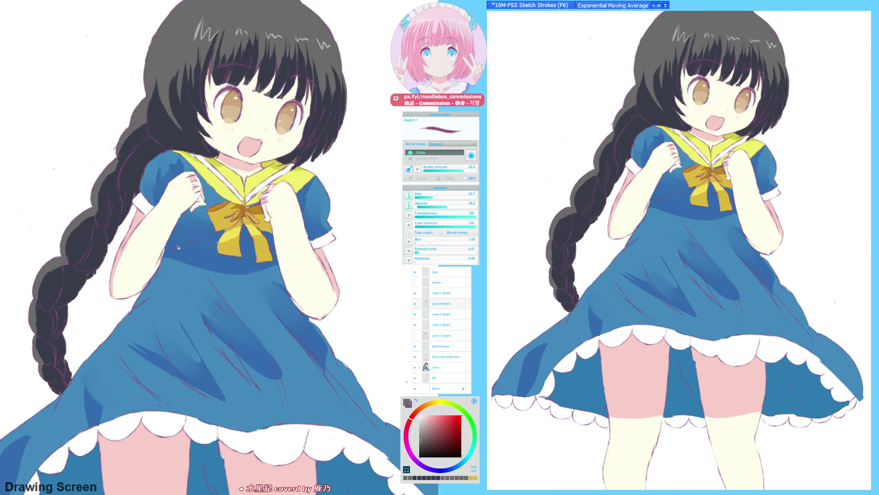
left_click_drag(191, 242, 198, 237)
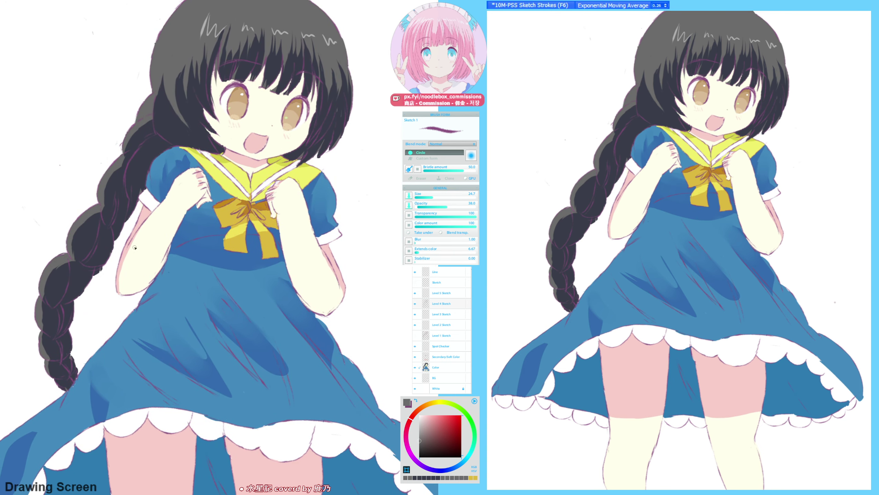
left_click(56, 264, "ctrl")
left_click_drag(58, 260, 72, 258)
left_click_drag(65, 257, 62, 258)
- Identify the layers beneath the face and the braid, and check the figure in mirrored view
key("]")
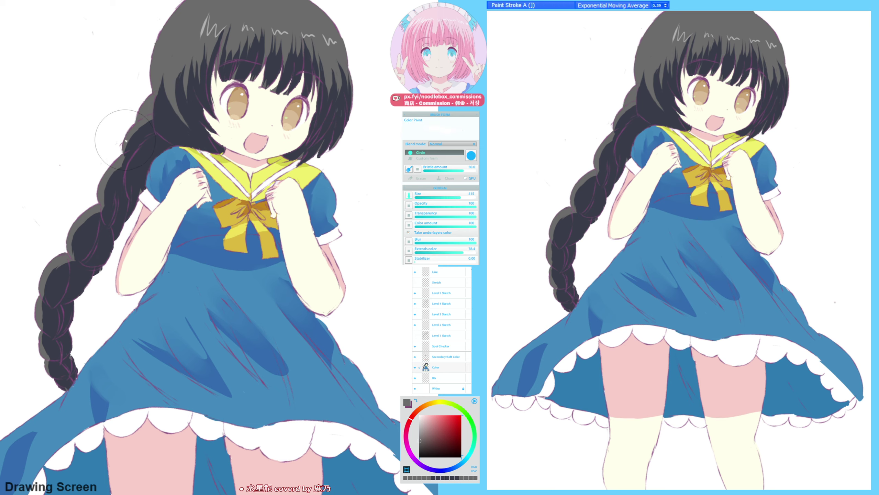
left_click(244, 92, "ctrl+shift")
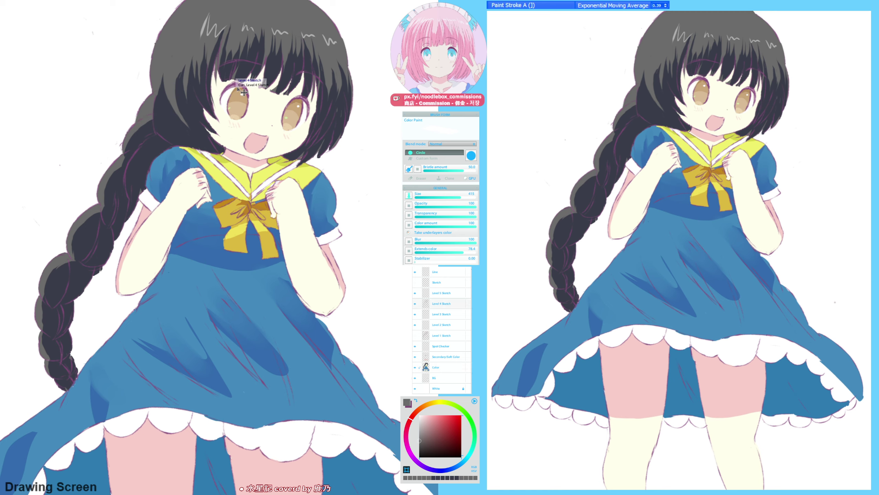
key("F9")
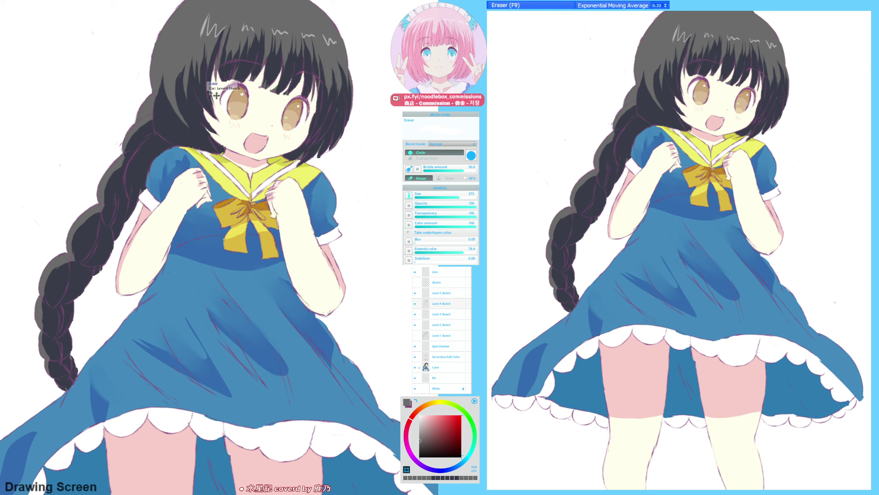
left_click(126, 149, "ctrl")
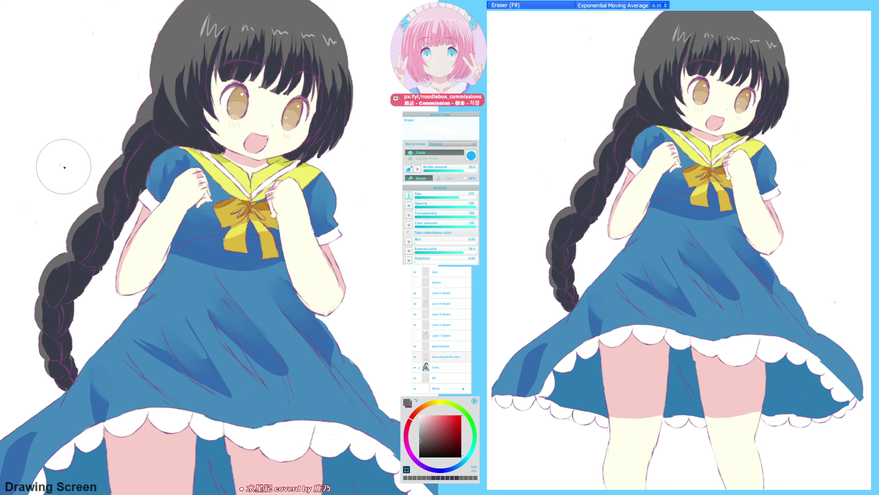
left_click_drag(242, 166, 228, 186)
key("h")
key("h")
left_click_drag(221, 135, 195, 173)
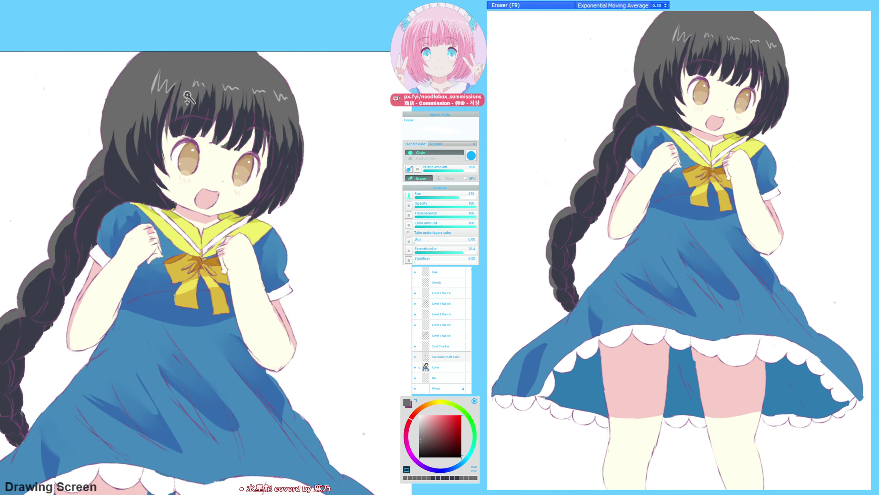
- Try selecting the hair fringe by colour, clearing the selection and repeating it on the Color layer
left_click(187, 94)
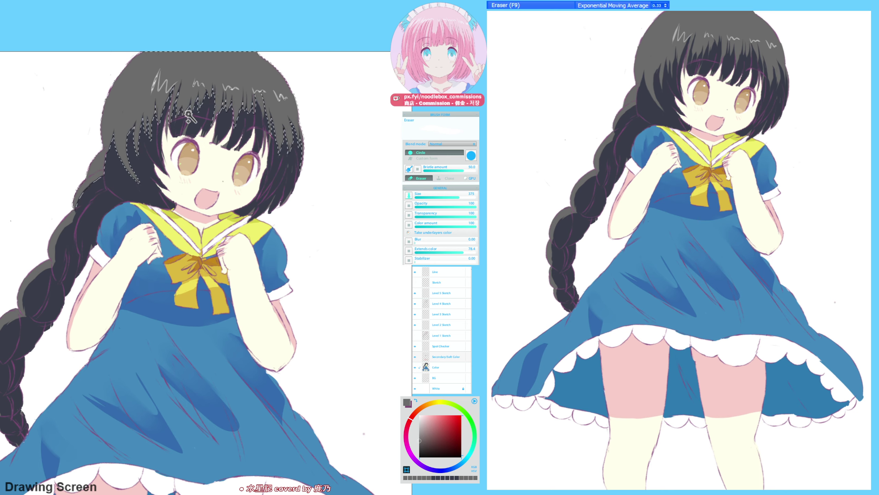
key("ctrl+d")
left_click(189, 84)
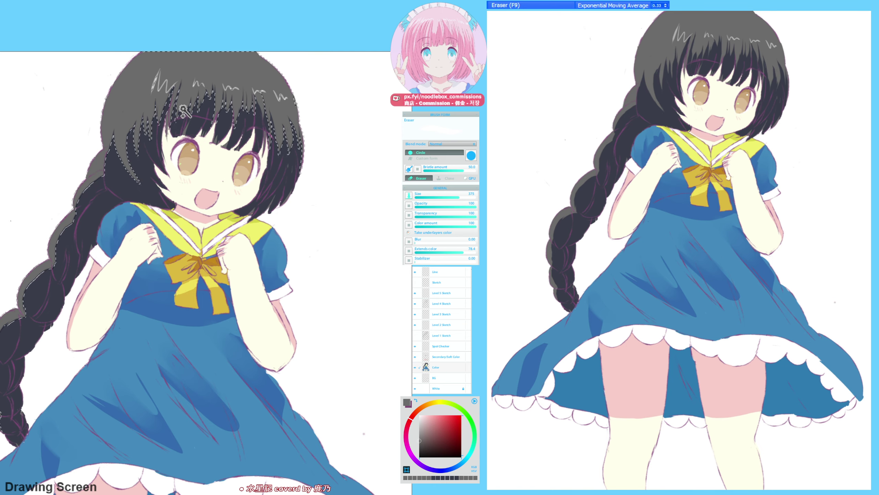
key("]")
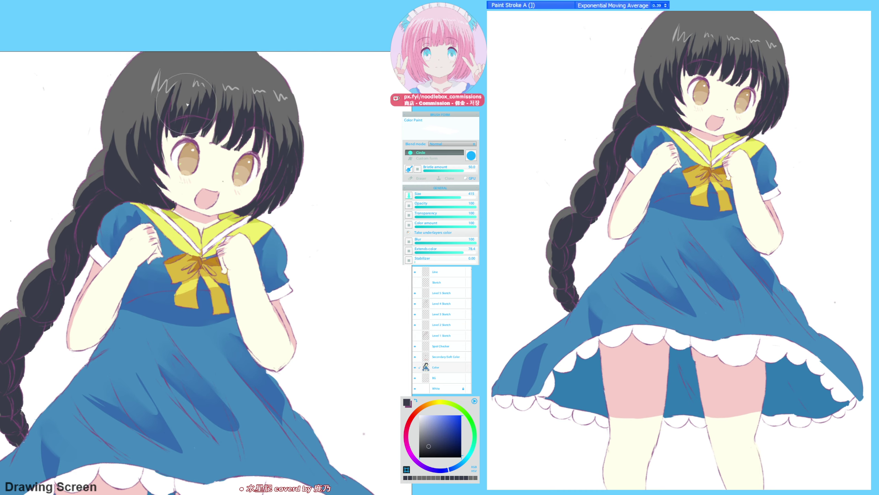
- Select the grey hair base by colour and dab the dark bluish shadow colour onto the lower braid
key("w")
left_click(143, 84)
left_click_drag(168, 214, 219, 159)
key("b")
mouse_move(48, 346)
left_mouse_down()
mouse_move(46, 336)
mouse_move(50, 359)
mouse_move(45, 337)
left_mouse_up()
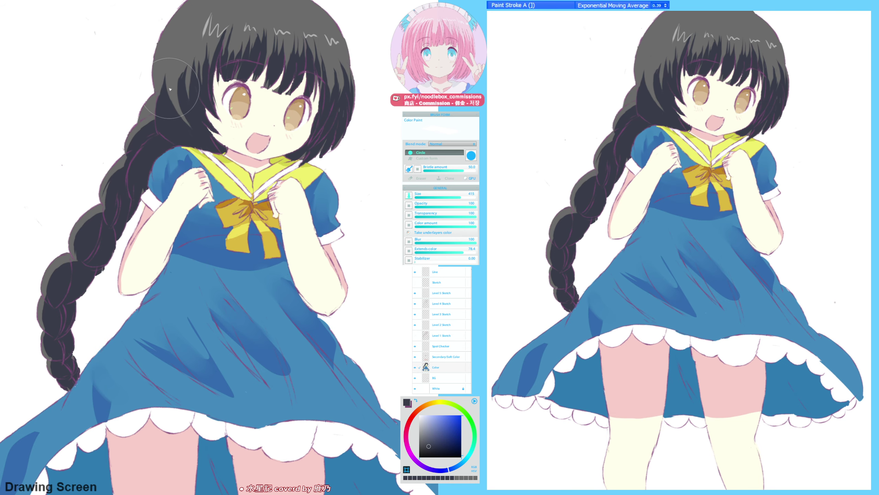
- Sample the frill's white and paint over the front scallops of the skirt hem, undoing the first stroke
left_click_drag(222, 79, 219, 120)
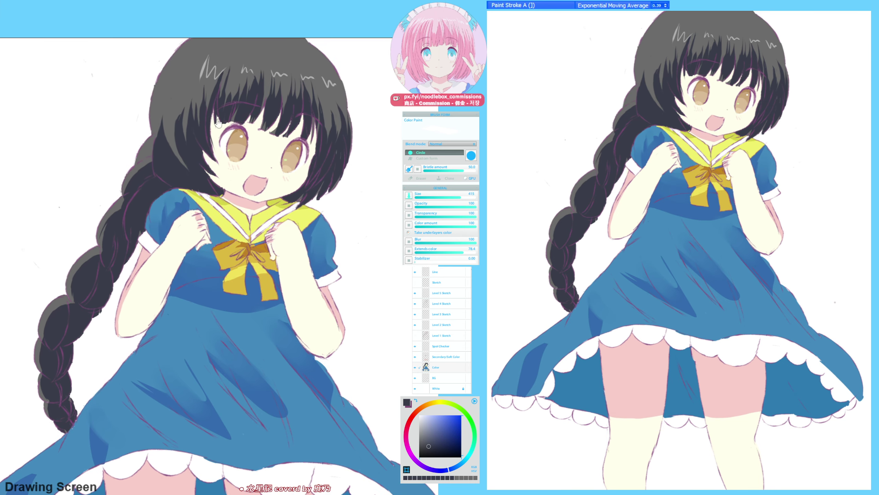
left_click_drag(282, 347, 235, 227)
key("w")
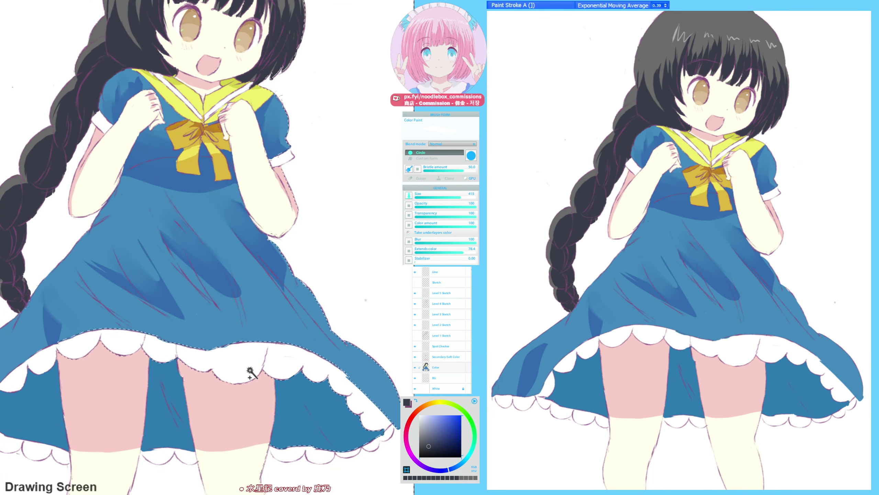
left_click(248, 368)
key("ctrl+d")
key("b")
left_click(243, 360, "alt")
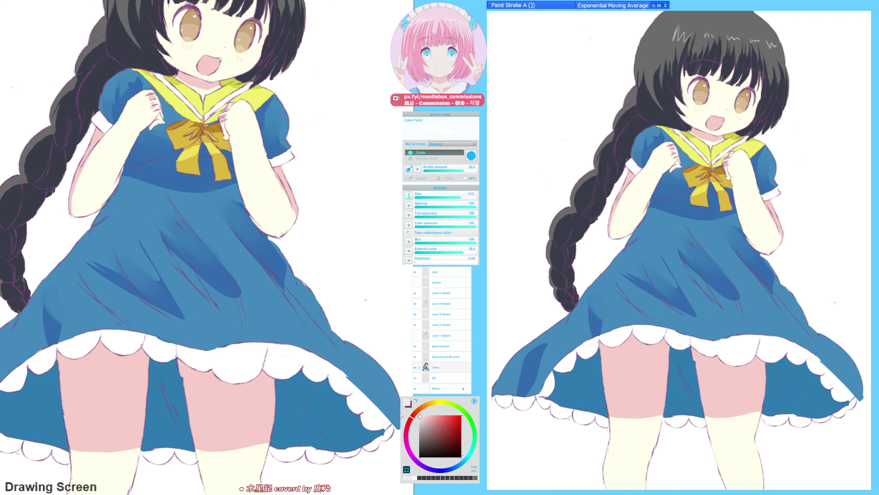
left_click_drag(244, 293, 242, 300)
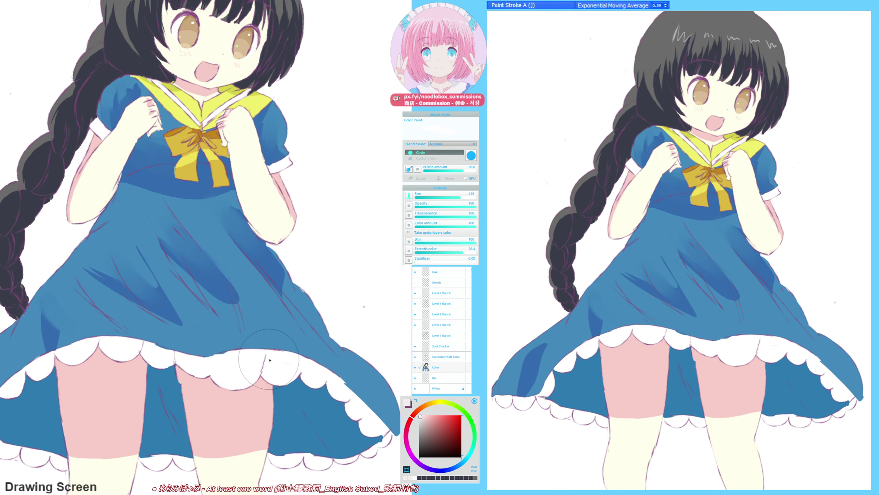
left_click_drag(261, 368, 269, 348)
key("ctrl+z")
left_click_drag(301, 374, 309, 356)
mouse_move(175, 363)
left_mouse_down()
mouse_move(174, 326)
mouse_move(100, 348)
mouse_move(106, 325)
mouse_move(65, 333)
mouse_move(55, 348)
mouse_move(66, 363)
mouse_move(109, 366)
left_mouse_up()
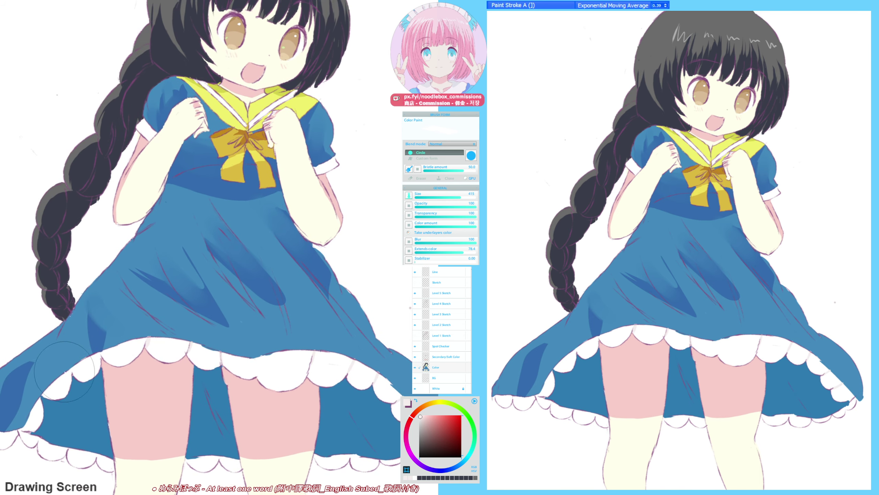
- Select the hem frill on the braid side by colour and touch up its scallops in white
key("w")
left_click(66, 385)
left_click(106, 363)
key("ctrl+d")
left_click_drag(103, 357, 69, 373)
key("ctrl+d")
key("b")
left_click_drag(308, 259, 314, 266)
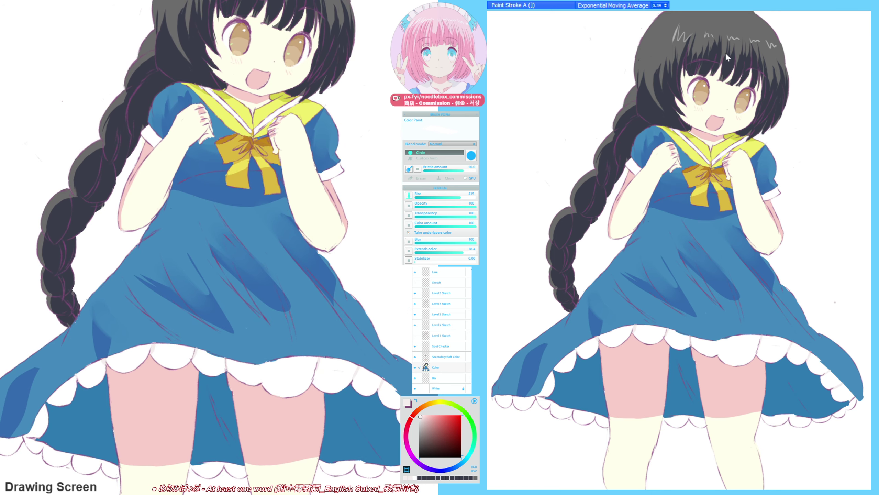
left_click(86, 362)
left_click_drag(83, 366, 97, 349)
key("ctrl+d")
left_click_drag(86, 414, 86, 421)
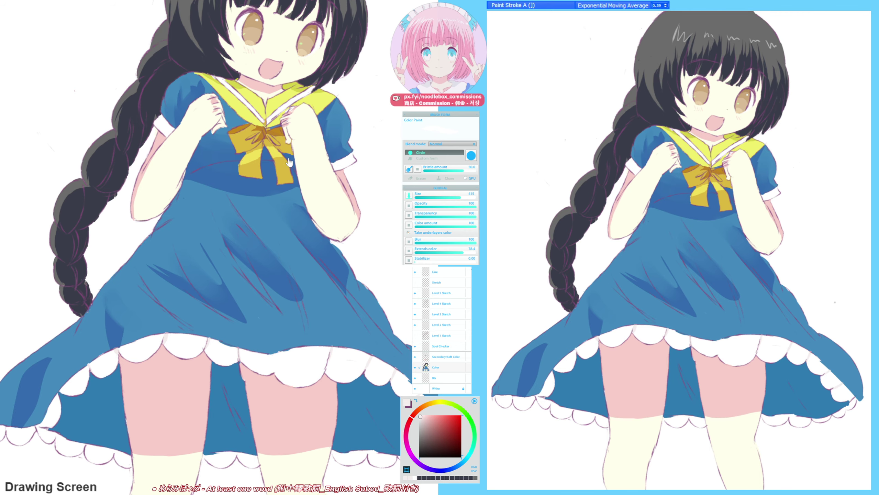
- Open the recent PaintStorm Default template file and clear the cat-eared girl artwork from its layers
mouse_move(300, 181)
left_mouse_down()
mouse_move(283, 222)
mouse_move(273, 318)
left_mouse_up()
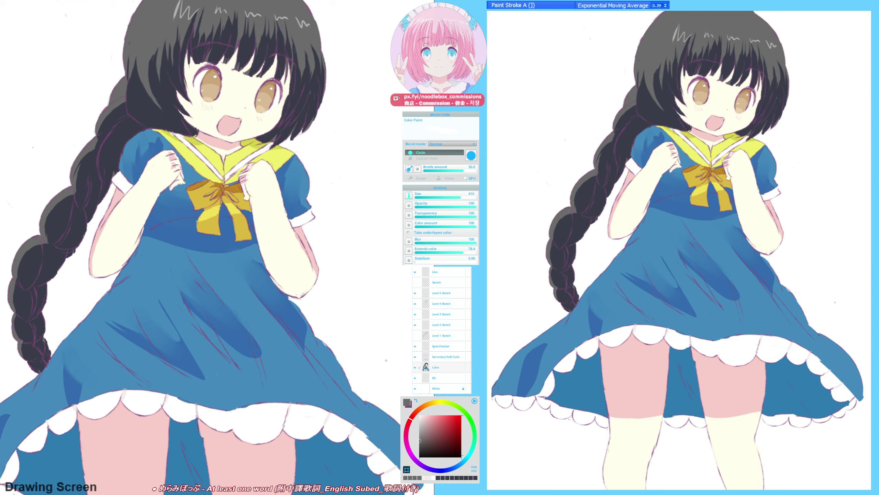
left_click(494, 5)
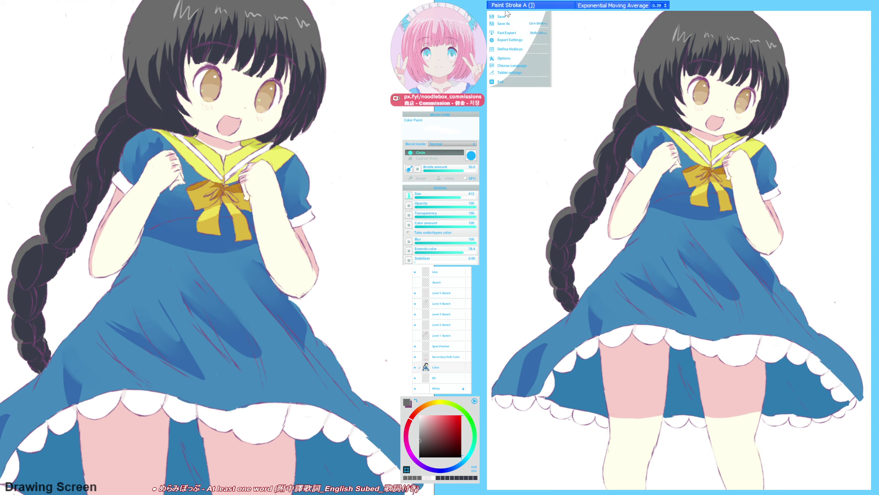
mouse_move(509, 9)
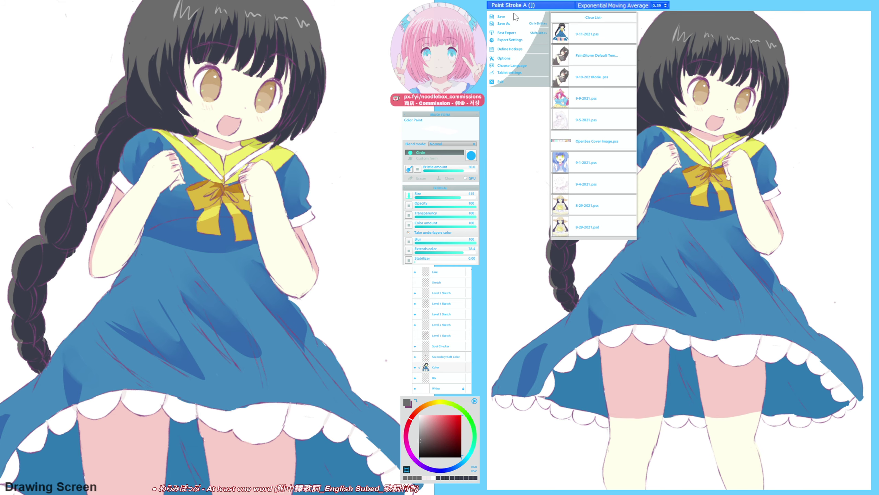
left_click(582, 57)
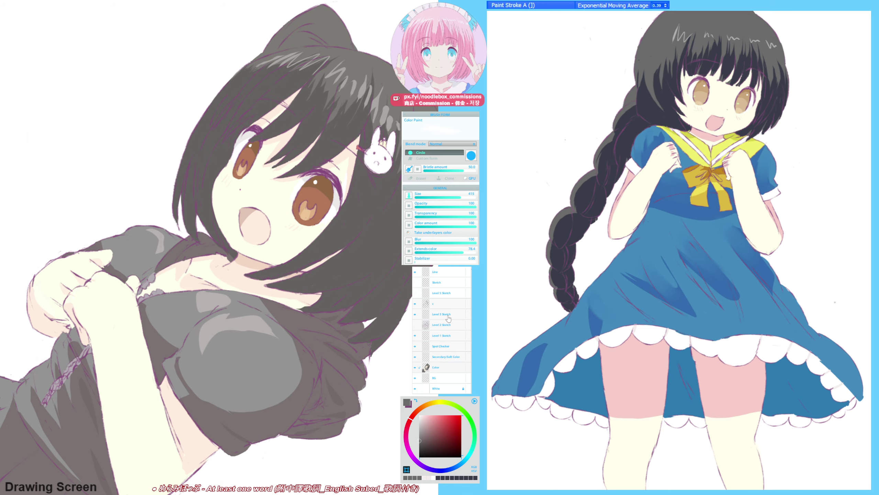
key("Delete")
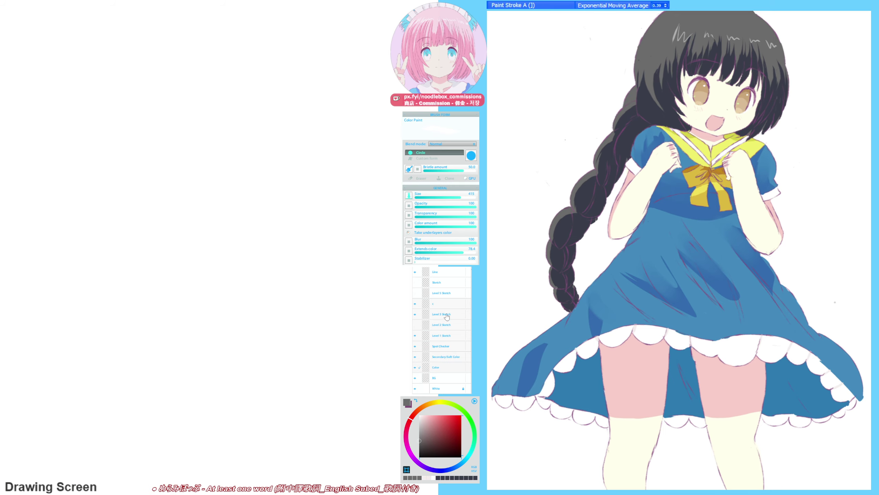
- Rename the unlabelled layer between the Level 5 and Level 3 sketch layers as Level 4 Sketch
double_click(435, 304)
type("Leve")
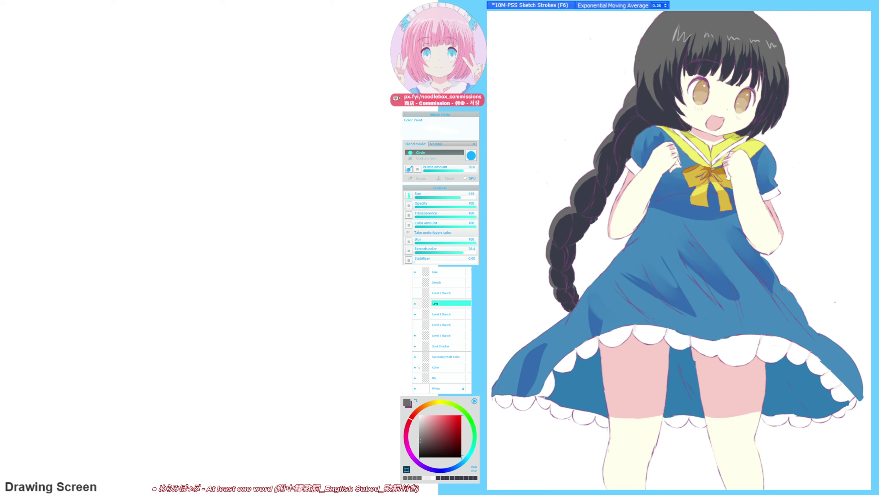
type("l 4")
key("Return")
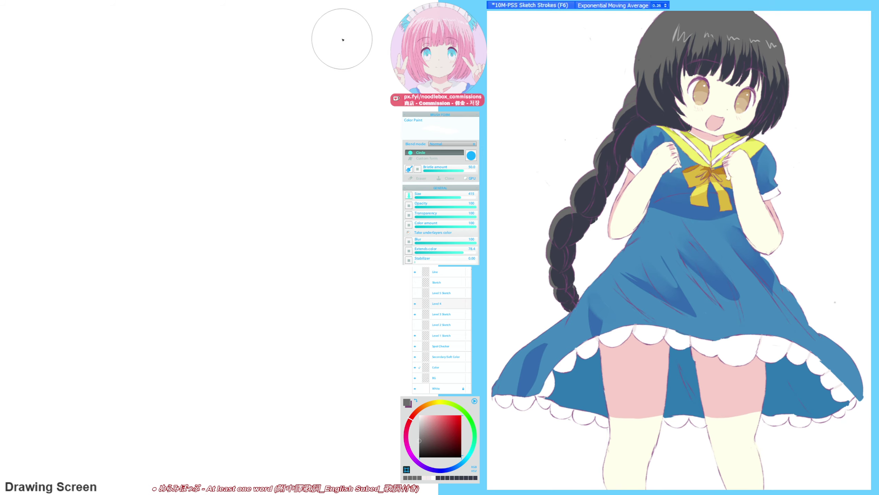
double_click(445, 304)
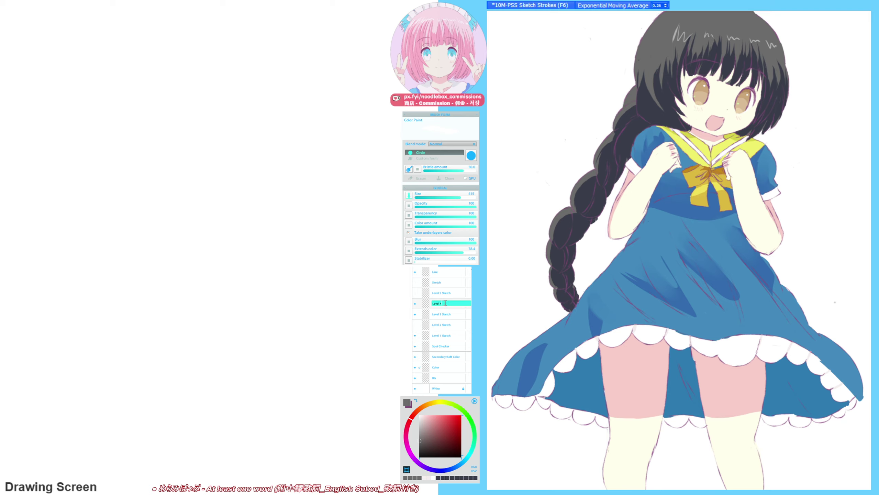
type("Sket")
key("Return")
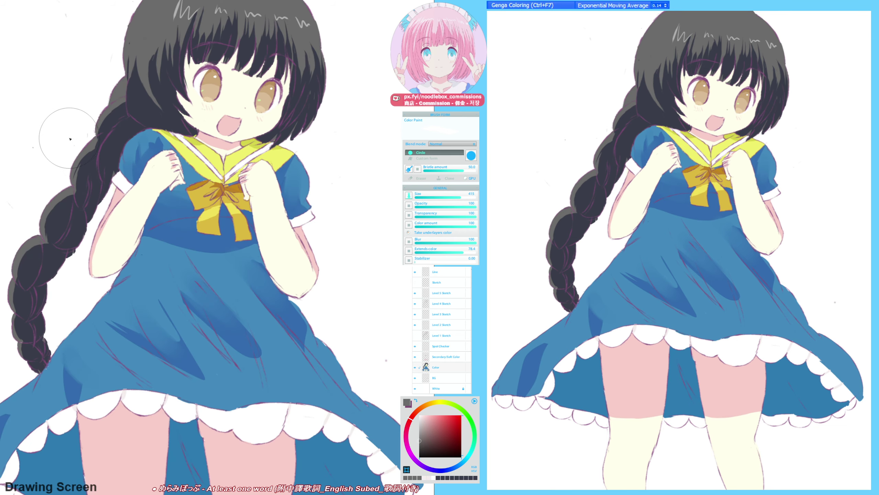
- Return to the braided girl drawing and sample the skirt's light blue beside the braid tip with the Color Paint brush
left_click_drag(86, 235, 108, 185)
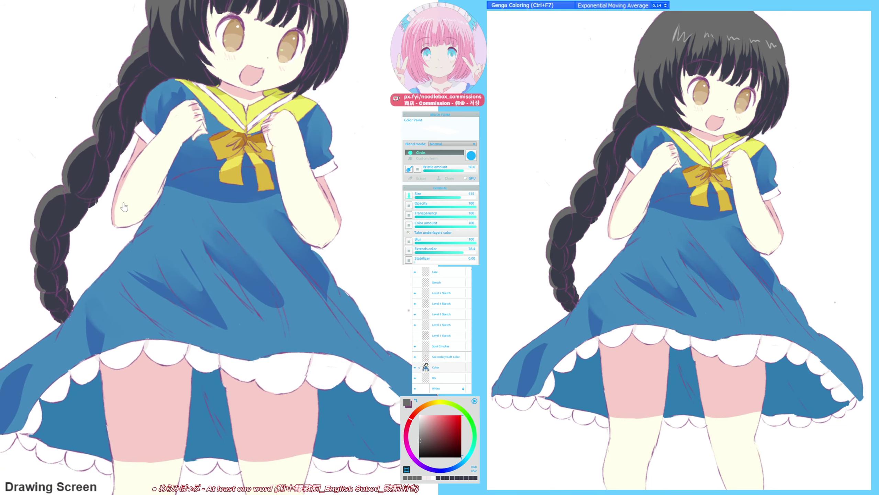
key("]")
left_click(73, 321, "alt")
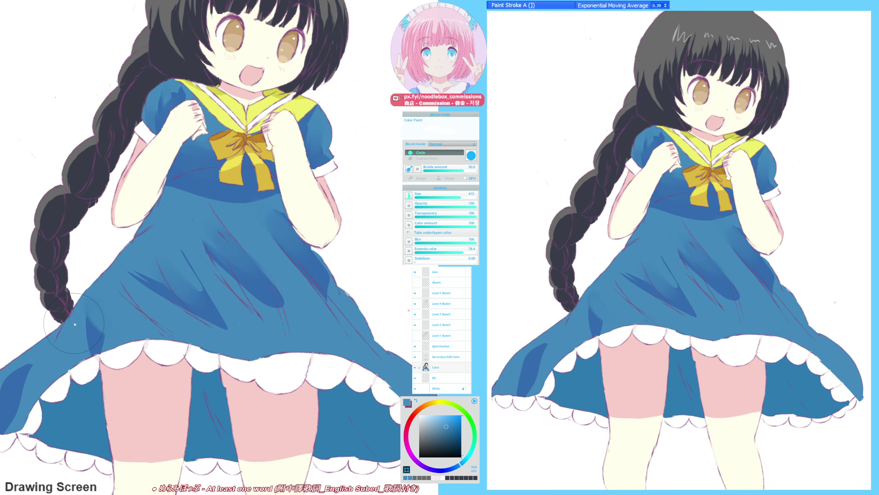
left_click_drag(262, 268, 235, 215)
- Blend the cream of both lower legs softly into the pink thighs with an enlarged Blend Brush, using sampled cream and pink
key("w")
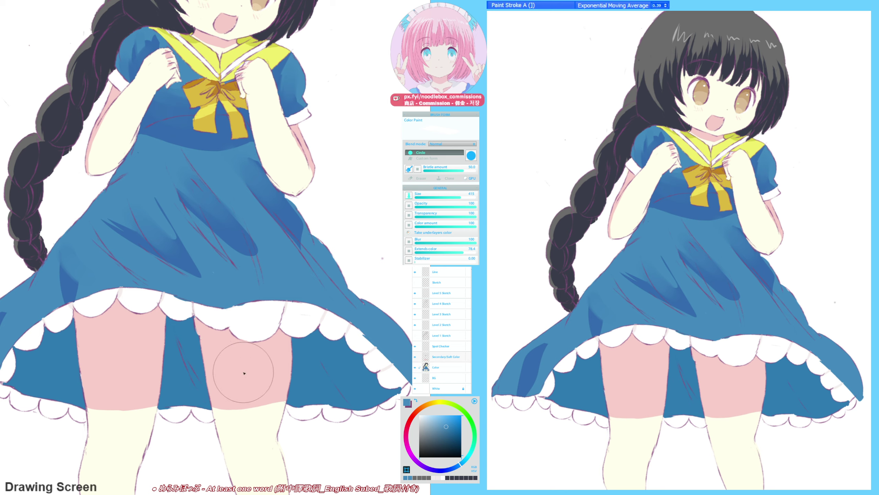
key("ctrl+d")
key("b")
left_click(122, 421, "alt")
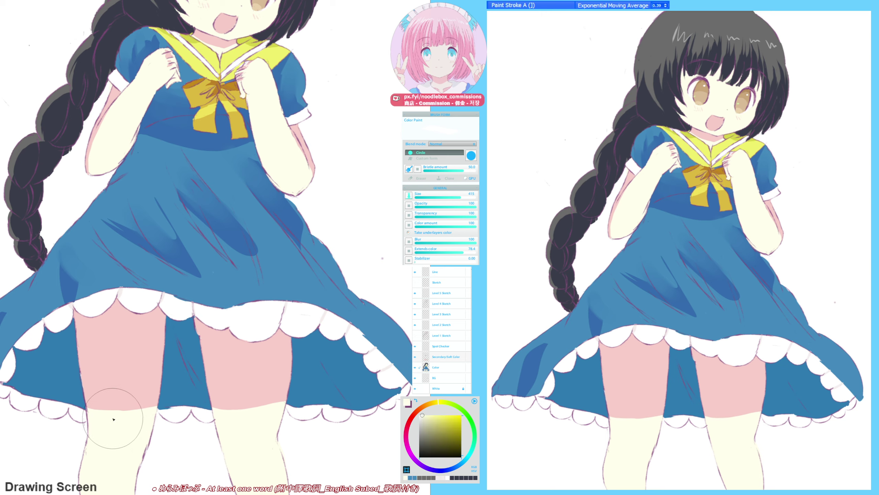
key("b")
left_click(107, 419, "alt")
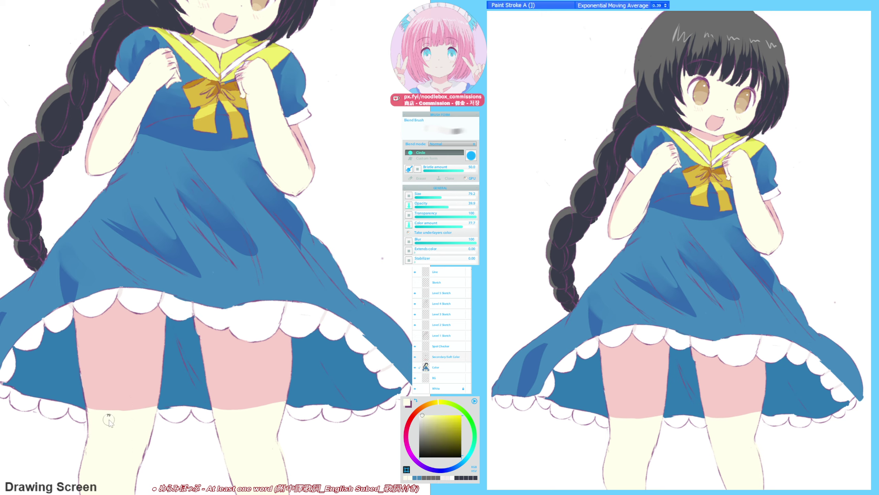
mouse_move(109, 420)
left_mouse_down()
mouse_move(140, 451)
mouse_move(78, 384)
mouse_move(89, 400)
mouse_move(144, 414)
mouse_move(120, 444)
mouse_move(100, 409)
mouse_move(157, 423)
mouse_move(125, 417)
mouse_move(166, 414)
left_mouse_up()
left_click(118, 430, "alt")
left_click_drag(269, 376, 224, 356)
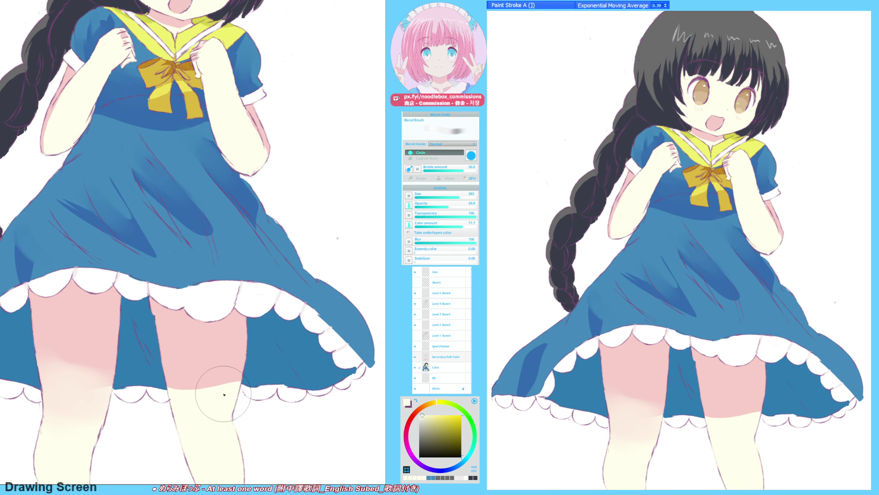
mouse_move(224, 395)
left_mouse_down()
mouse_move(191, 409)
mouse_move(168, 387)
mouse_move(229, 395)
mouse_move(232, 381)
mouse_move(186, 401)
mouse_move(227, 396)
mouse_move(177, 398)
left_mouse_up()
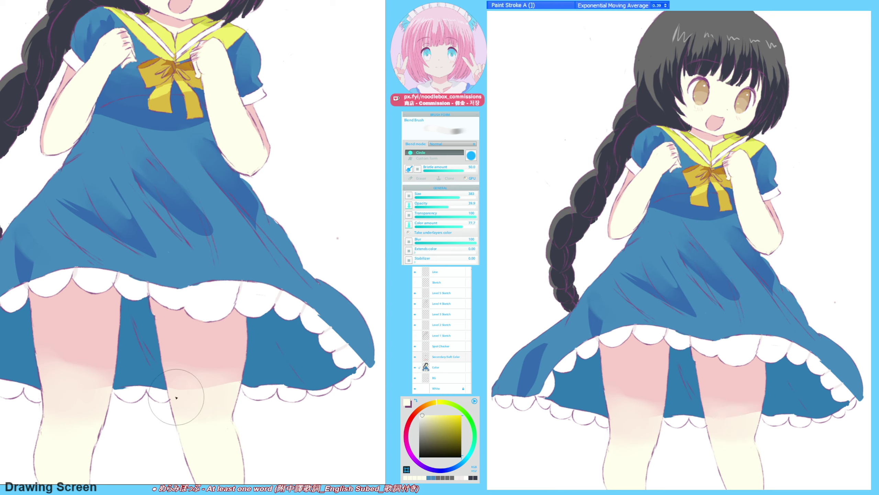
left_click(177, 341, "alt")
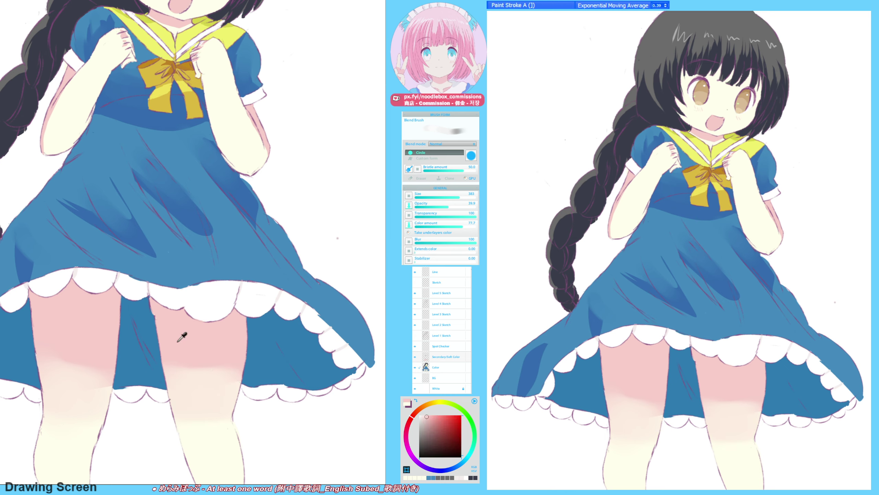
mouse_move(177, 341)
left_mouse_down()
mouse_move(161, 351)
mouse_move(243, 336)
mouse_move(170, 366)
mouse_move(91, 364)
mouse_move(45, 332)
mouse_move(94, 363)
mouse_move(79, 304)
left_mouse_up()
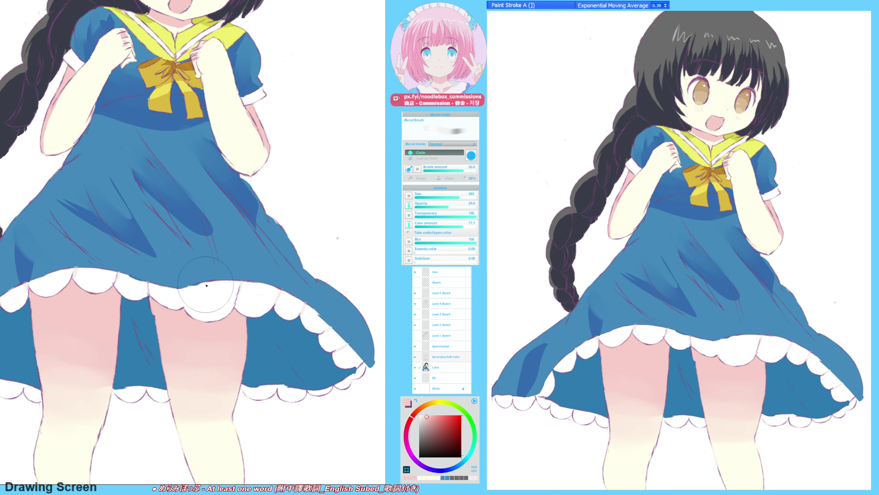
- Choose a slightly deeper pink and softly shade the upper thighs beneath the white hem frill with the Blend Brush
left_click_drag(430, 420, 434, 420)
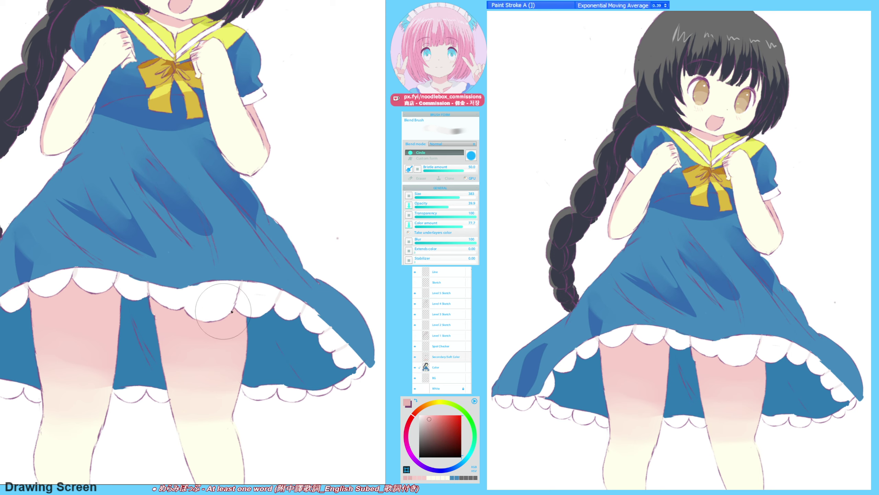
mouse_move(191, 297)
left_mouse_down()
mouse_move(203, 323)
mouse_move(257, 325)
mouse_move(169, 310)
mouse_move(206, 324)
mouse_move(262, 311)
mouse_move(204, 310)
left_mouse_up()
key("w")
left_click(90, 319)
key("ctrl+d")
key("b")
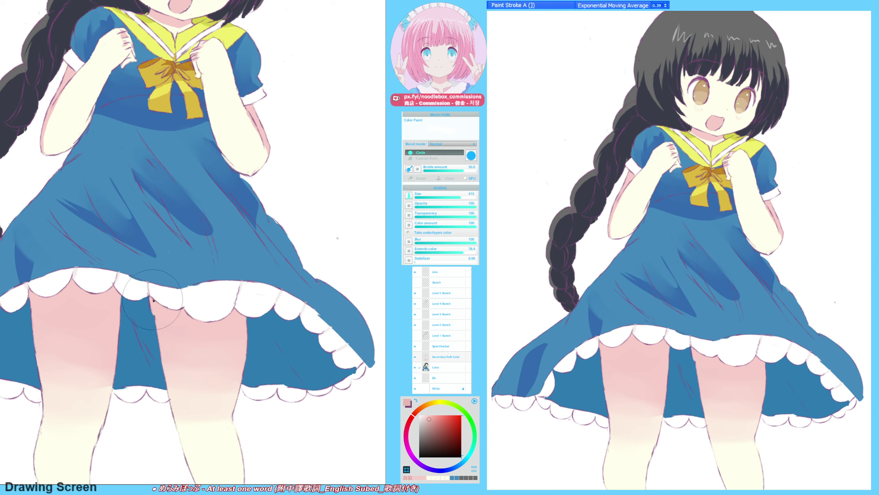
key("b")
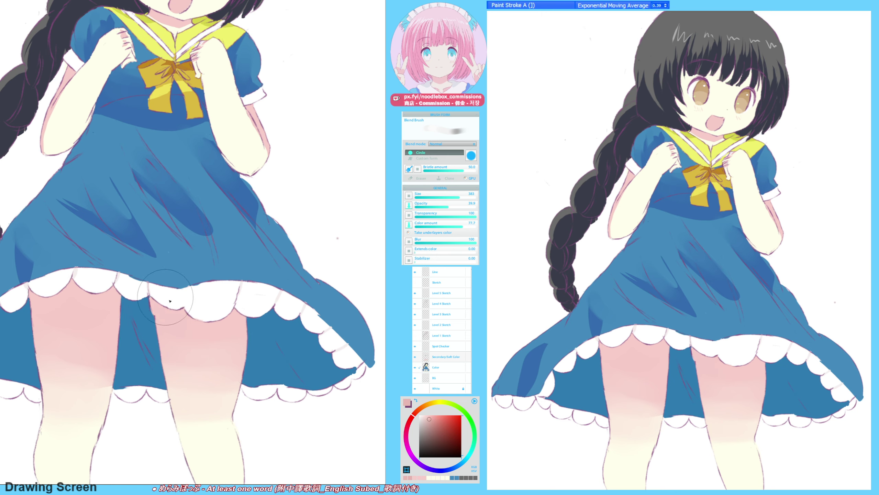
left_click_drag(170, 300, 238, 317)
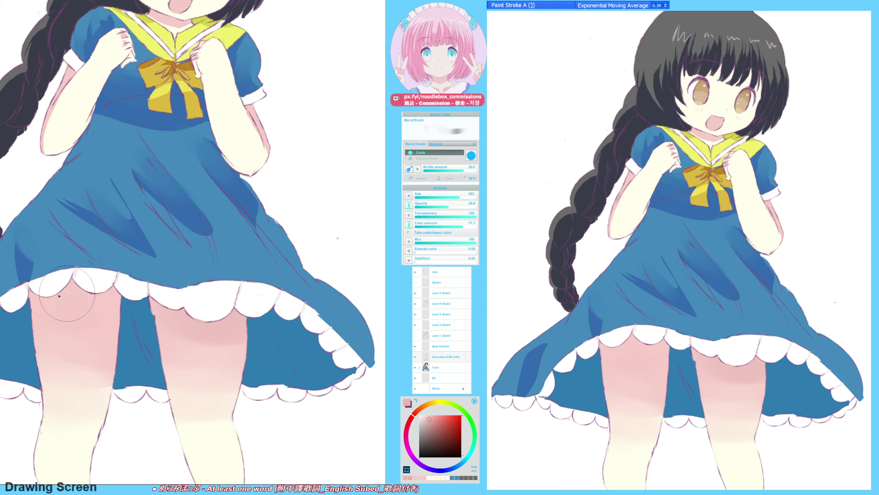
mouse_move(101, 251)
left_mouse_down()
mouse_move(50, 285)
mouse_move(59, 247)
mouse_move(110, 256)
mouse_move(62, 289)
mouse_move(76, 251)
mouse_move(115, 266)
mouse_move(93, 272)
left_mouse_up()
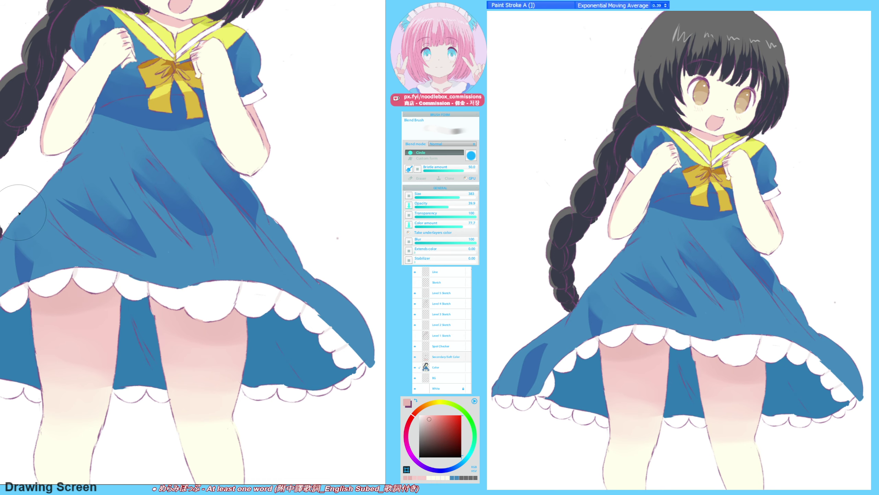
- Examine the figure's face, arms and dress in mirrored and normal views
mouse_move(221, 163)
left_mouse_down()
mouse_move(216, 221)
mouse_move(198, 262)
left_mouse_up()
key("m")
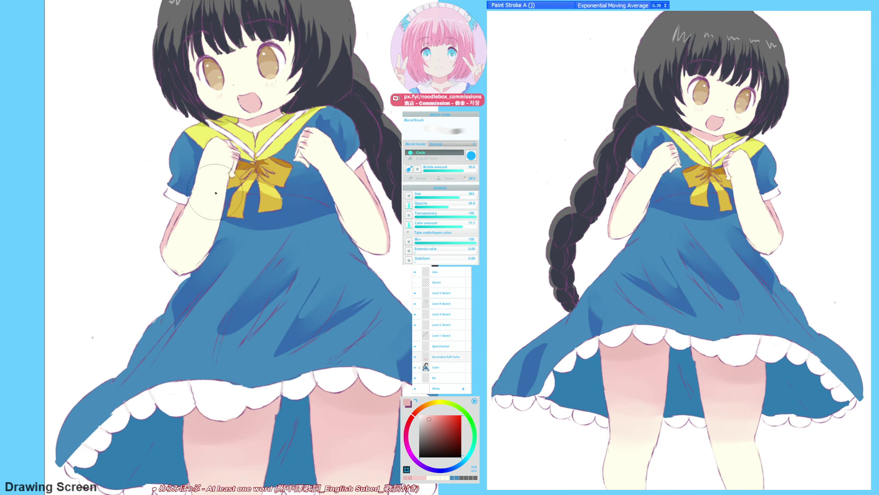
key("m")
left_click_drag(220, 180, 213, 213)
key("m")
key("m")
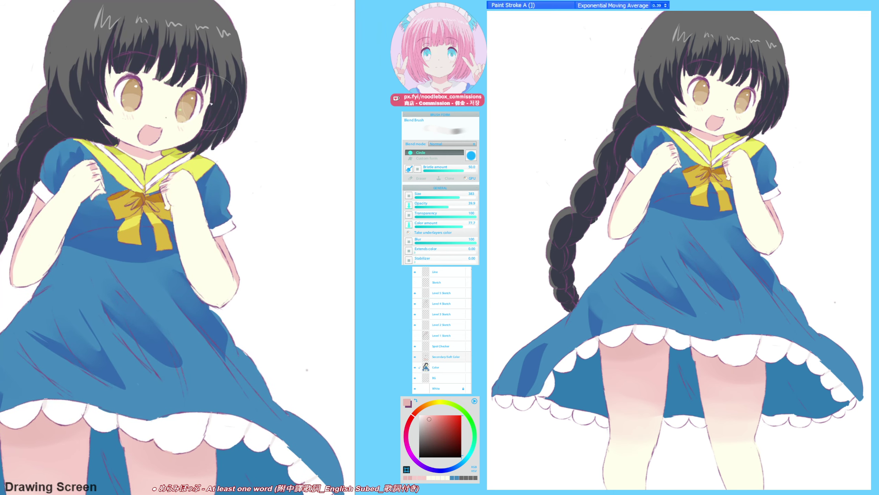
key("m")
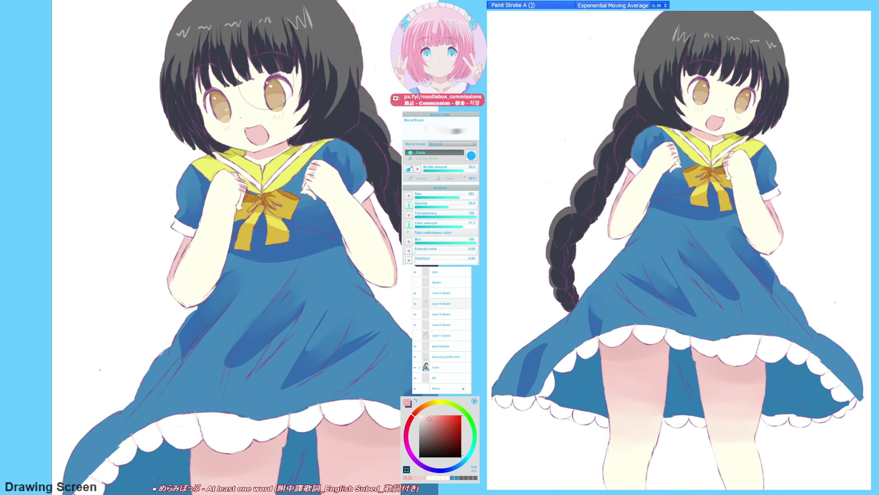
- Touch up the lines around the mouth on the Level 4 Sketch layer with the sketch brush and eraser, checking the mirrored view
key("F6")
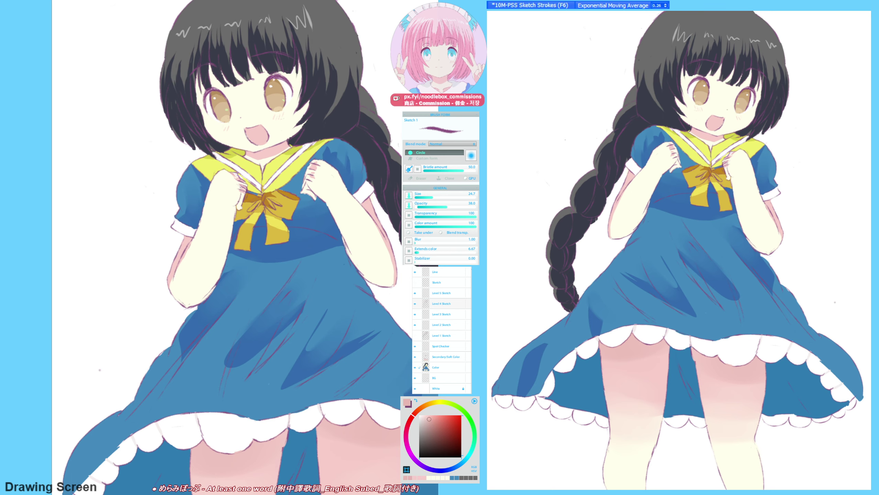
key("F9")
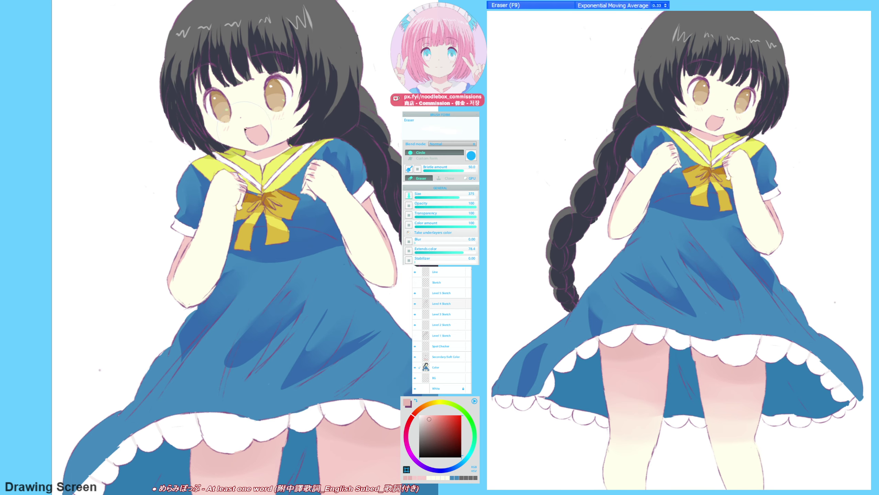
key("h")
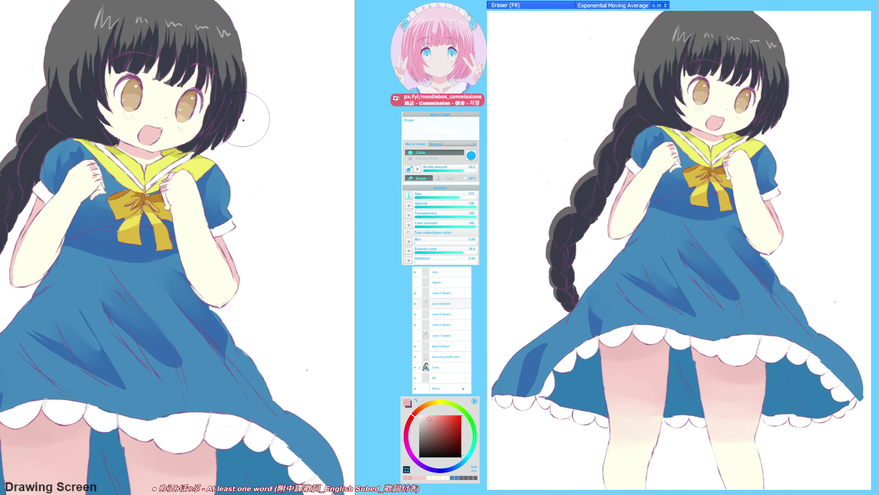
key("h")
left_click_drag(238, 121, 238, 128)
key("F6")
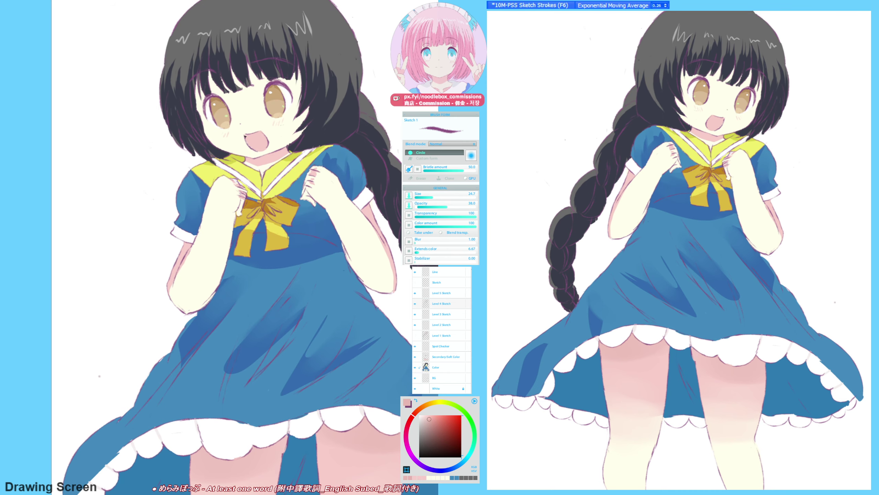
key("F9")
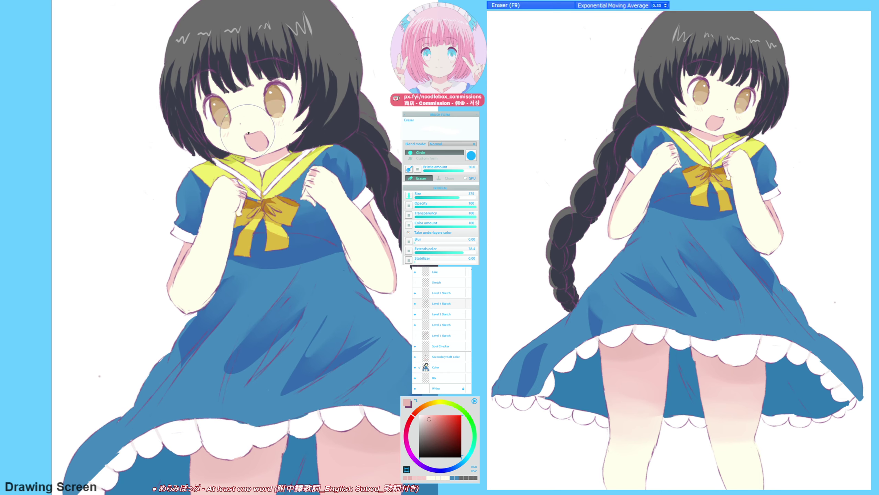
key("h")
left_click_drag(242, 152, 253, 159)
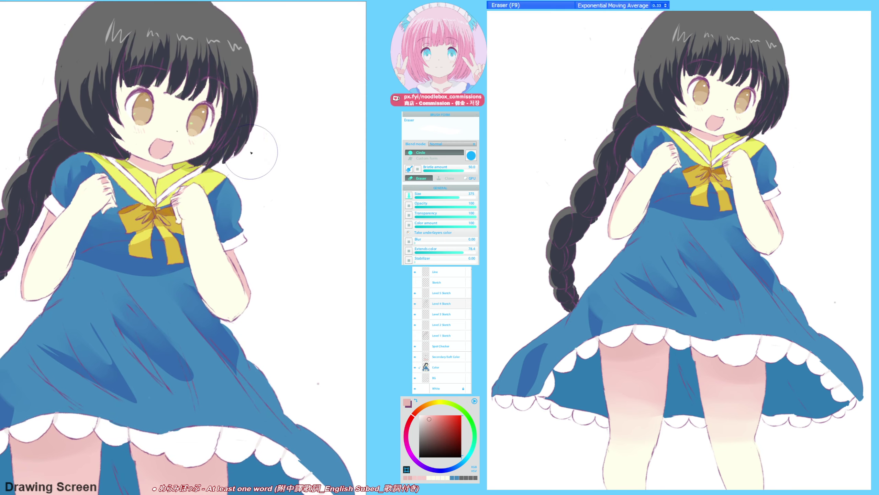
- Compare the face in the mirrored and normal views to check its balance
key("h")
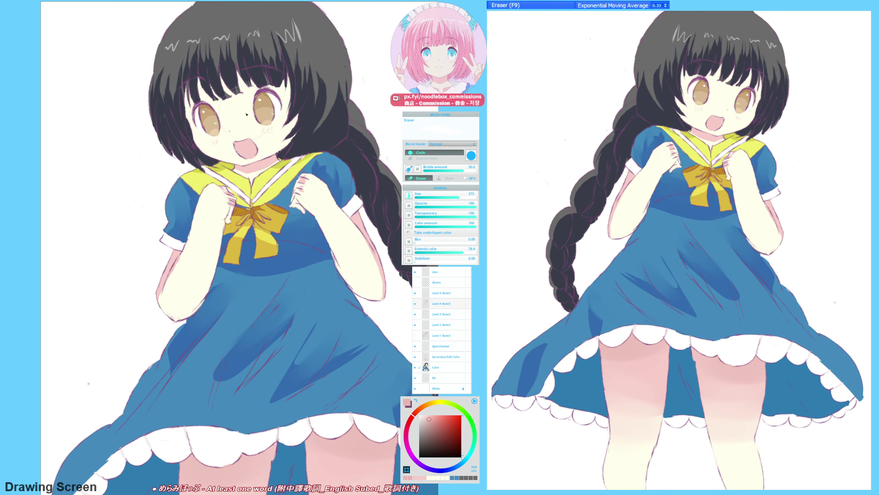
key("h")
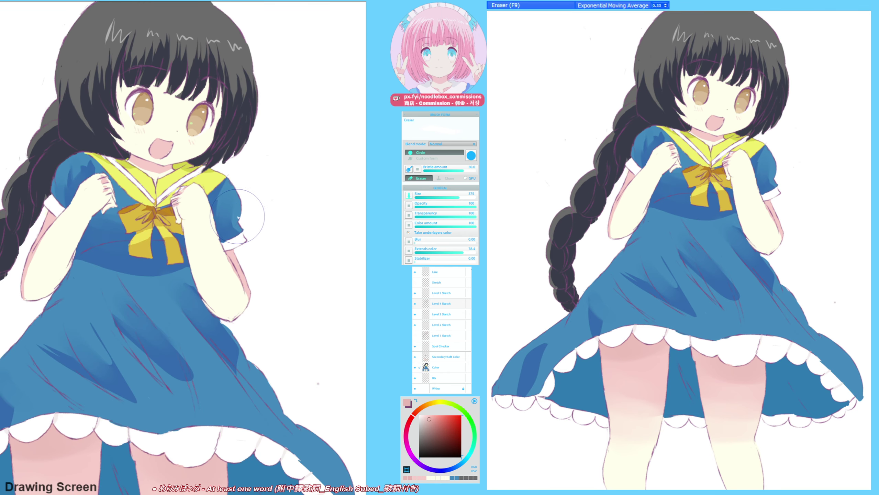
left_click_drag(234, 162, 256, 171)
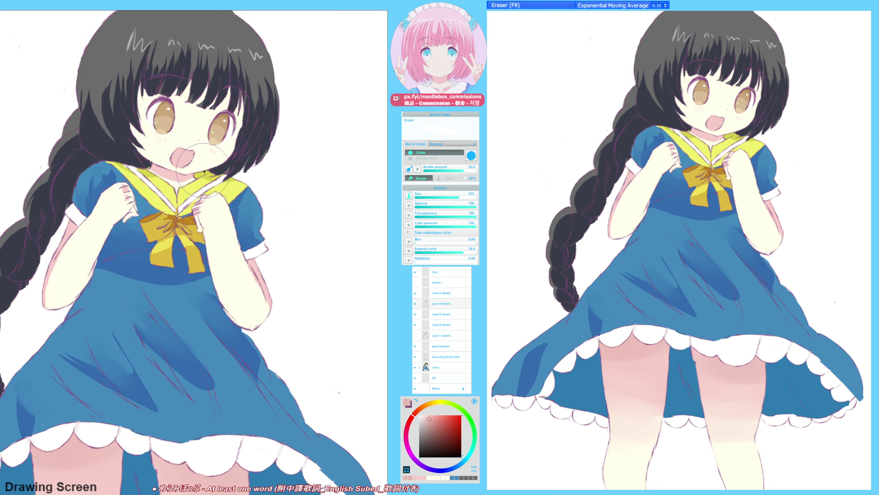
key("h")
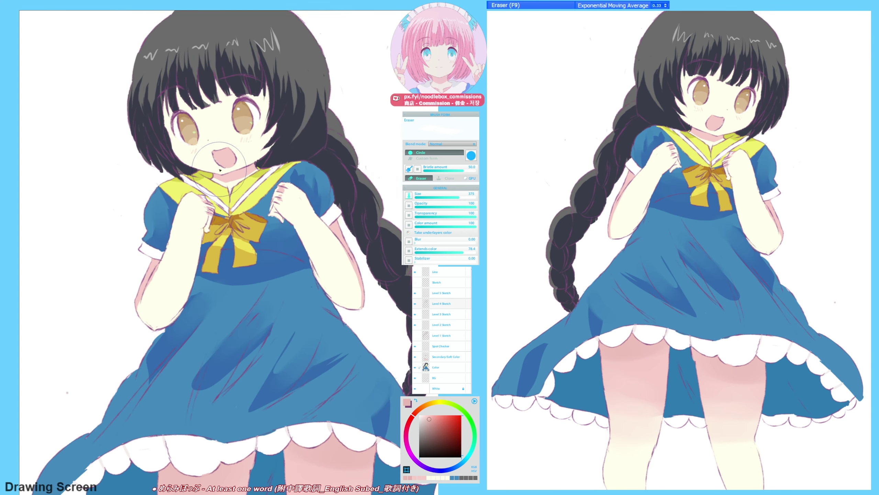
key("h")
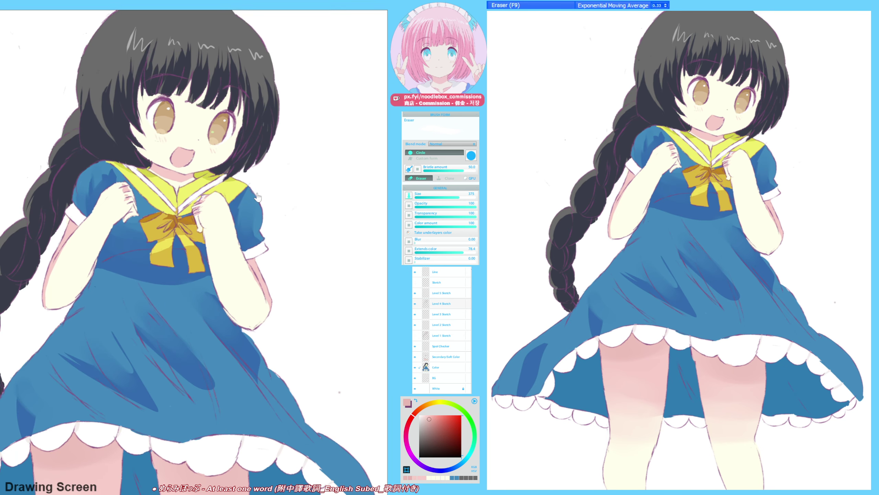
mouse_move(311, 216)
left_mouse_down()
mouse_move(260, 152)
mouse_move(263, 175)
left_mouse_up()
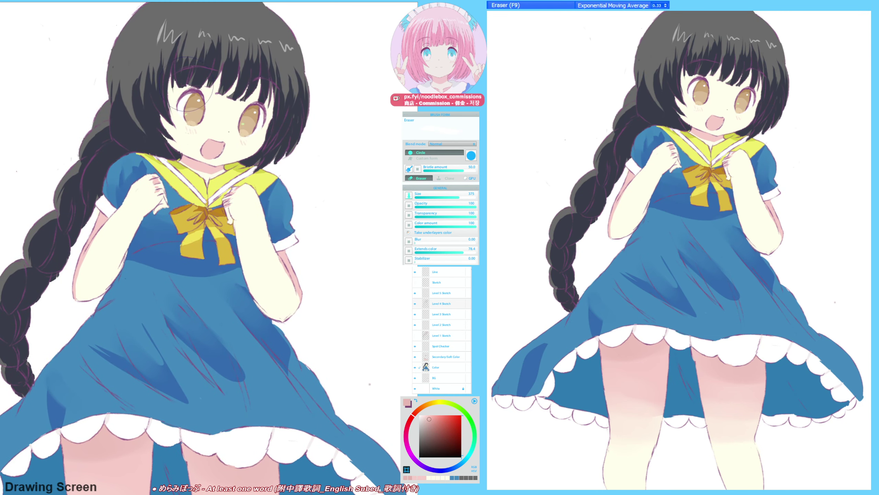
- Sample the hair's dark grey with the Paint Stroke brush and tidy the outer edge of the hair above the braid using the eraser
left_click_drag(115, 59, 125, 89)
key("]")
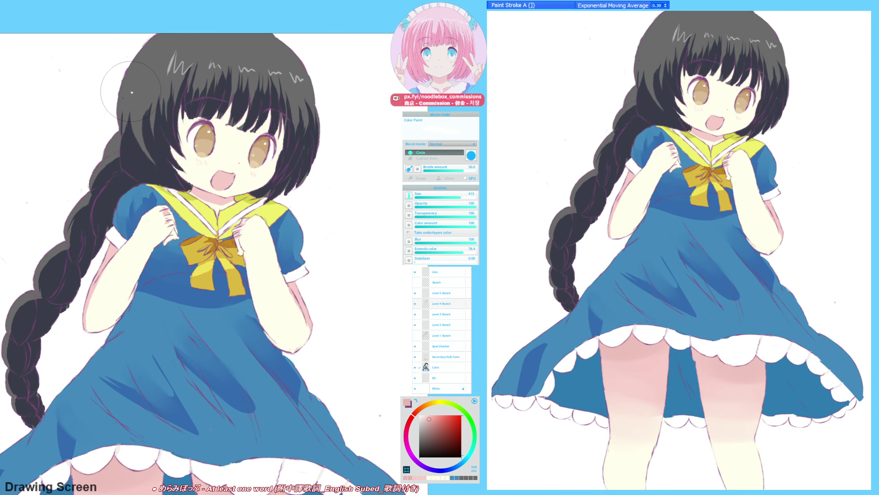
left_click(132, 84, "alt")
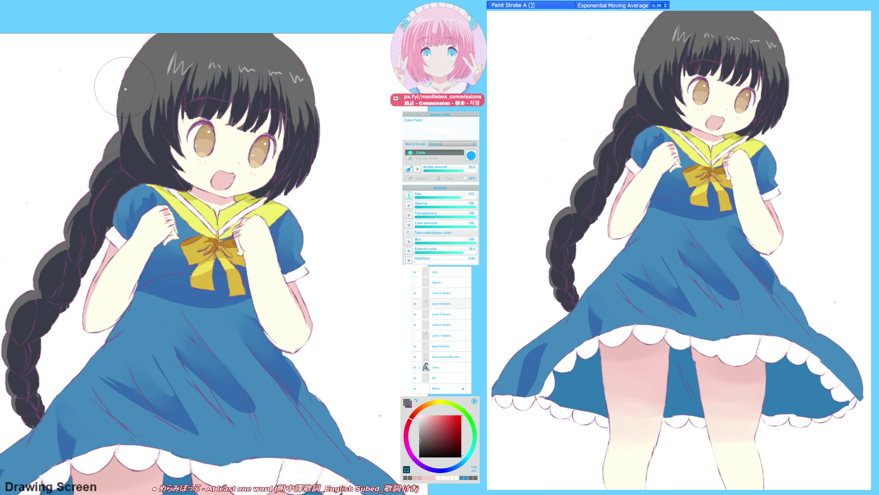
key("F9")
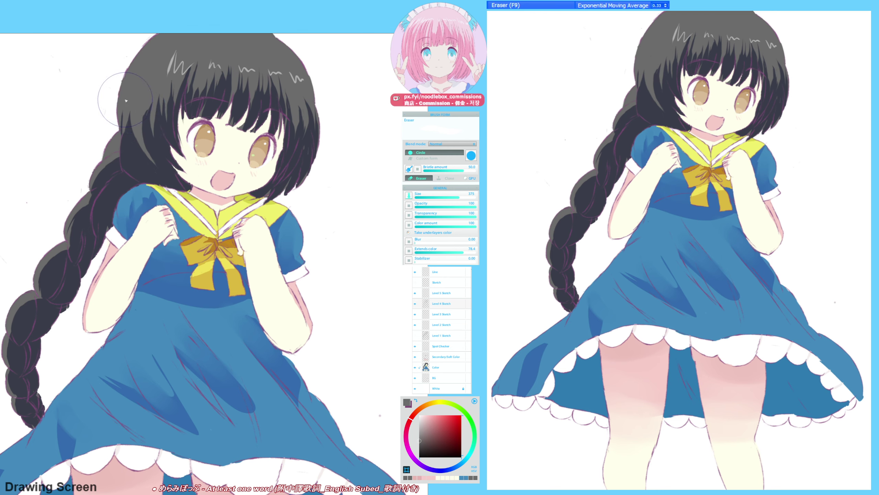
key("F6")
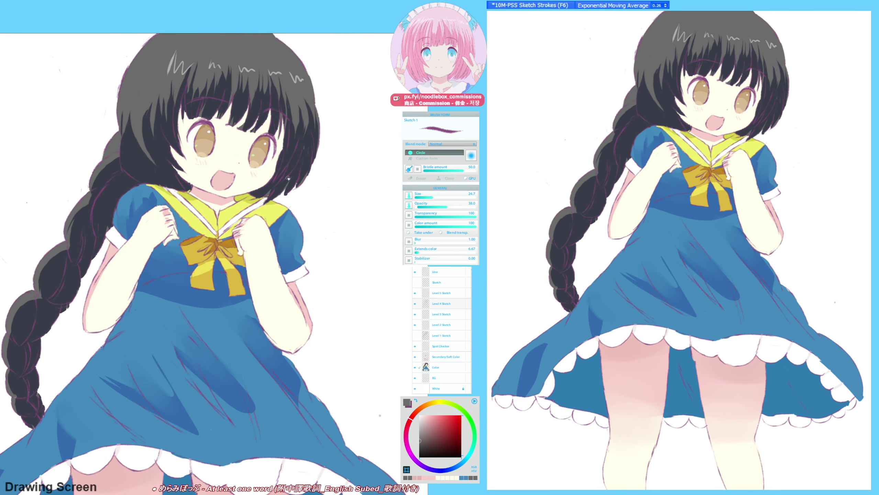
- Try small dark pupils in both brown eyes with the sketch brush and compare the face in mirrored and normal views
mouse_move(292, 249)
left_mouse_down()
mouse_move(265, 150)
mouse_move(253, 170)
left_mouse_up()
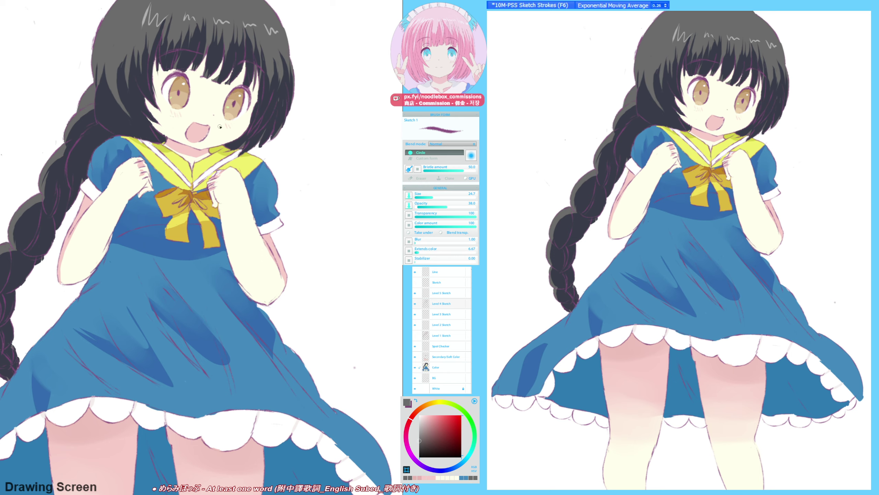
key("h")
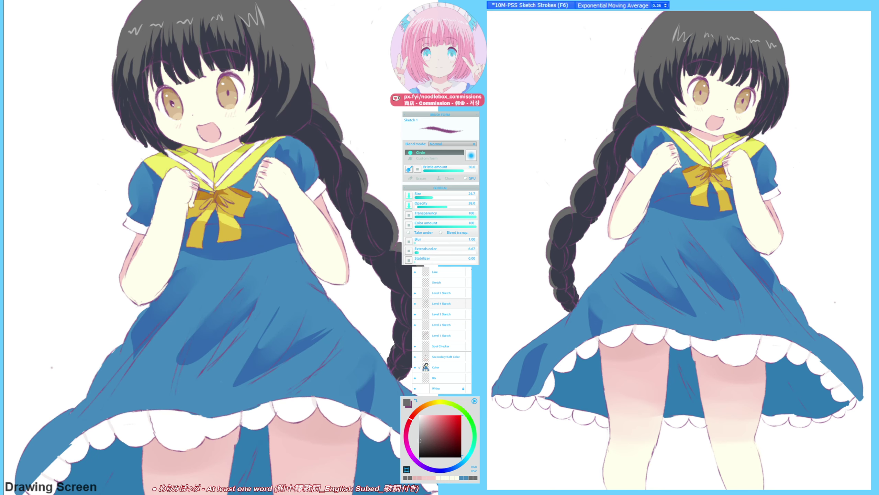
key("h")
key("h")
key("h")
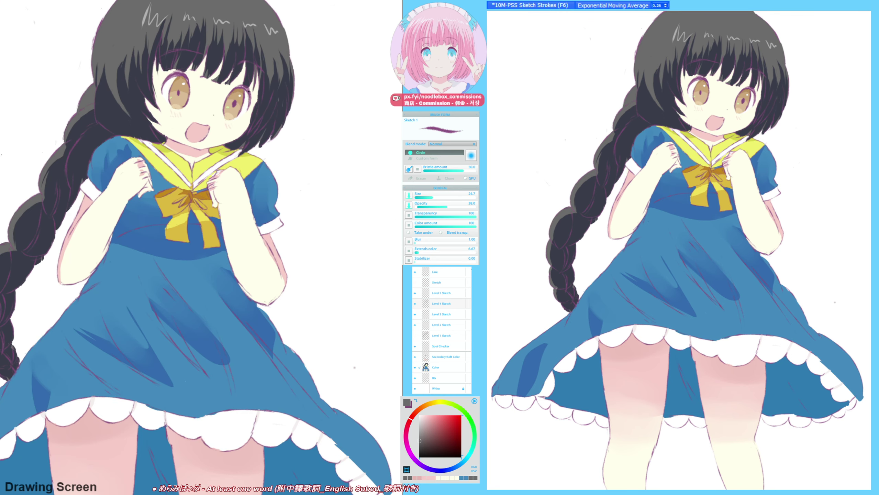
key("h")
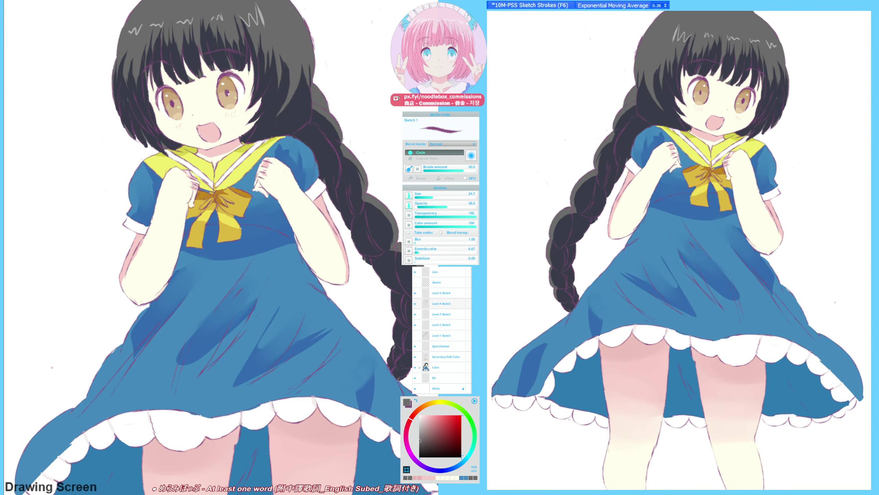
key("h")
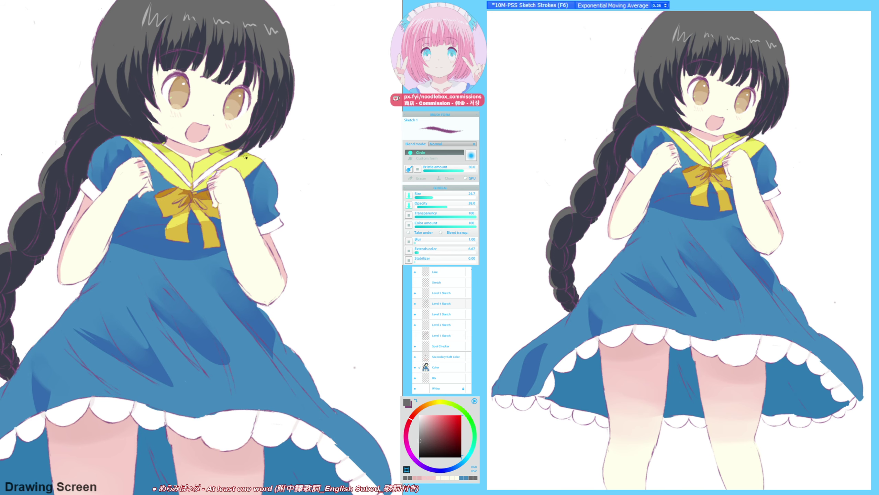
- Touch up the sailor collar near the braid on the Color layer with its sampled yellow and stripe white, checking the mirrored view
left_click_drag(191, 111, 196, 128)
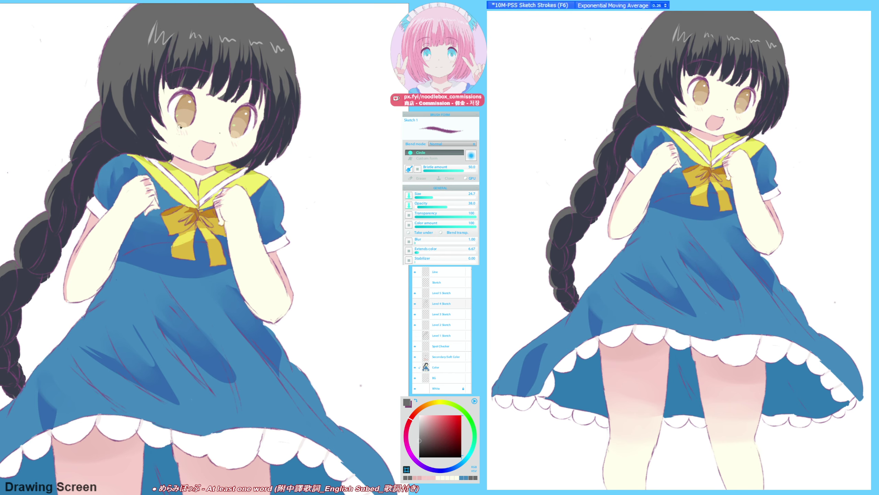
left_click_drag(195, 174, 198, 196)
scroll(193, 141, "up", 2)
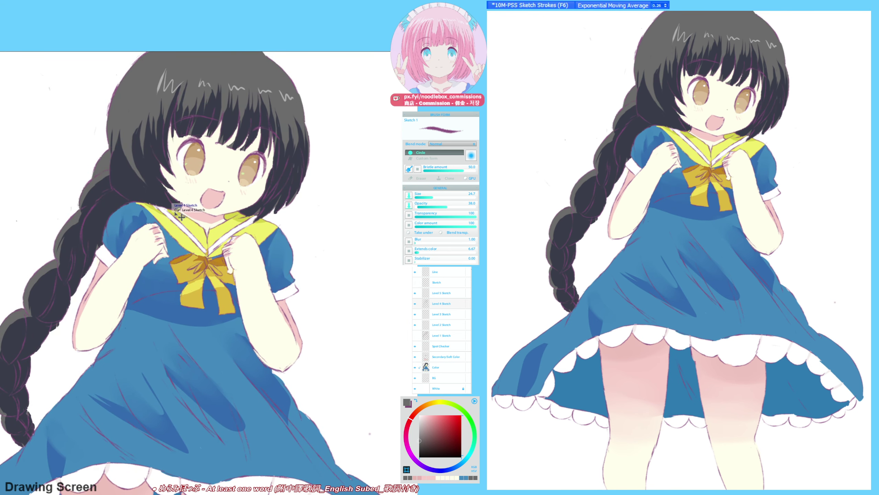
left_click(180, 209, "alt")
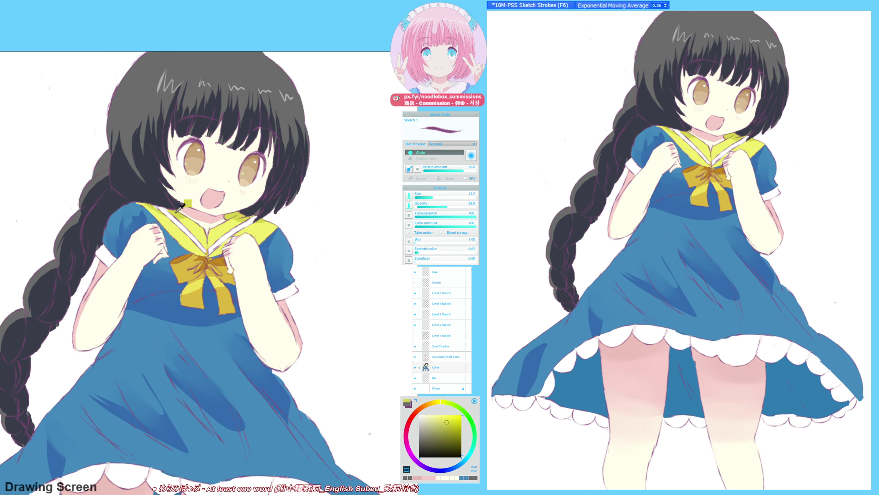
key("bracketright")
left_click_drag(154, 207, 159, 210)
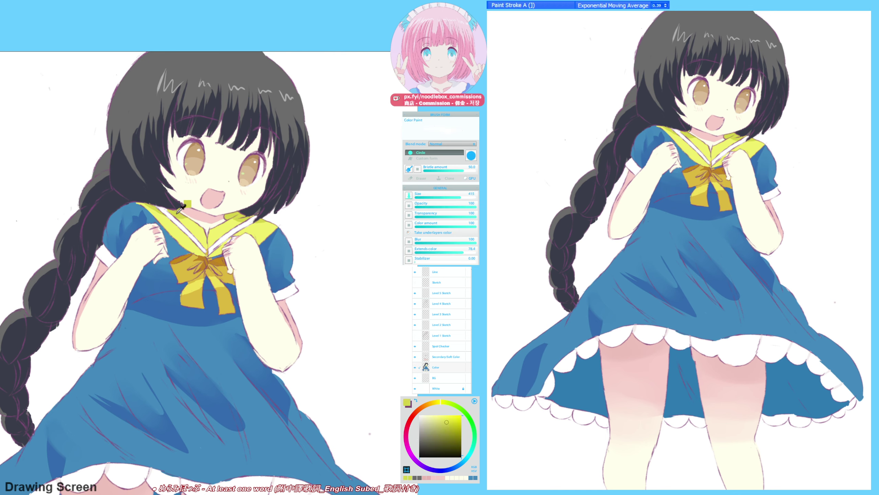
left_click(178, 225, "alt")
key("h")
key("h")
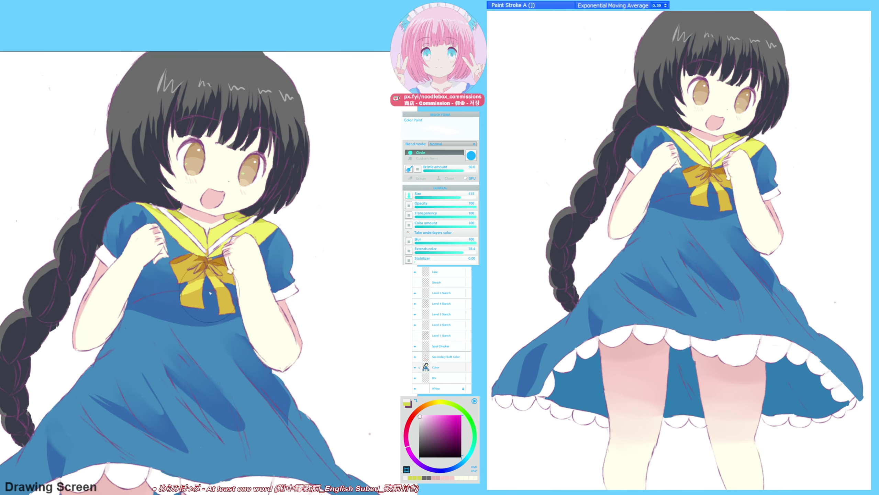
- Select the grey hair areas by colour, hide the selection outline and retouch the hair shading with sampled dark navy and grey
left_click_drag(195, 319, 165, 307)
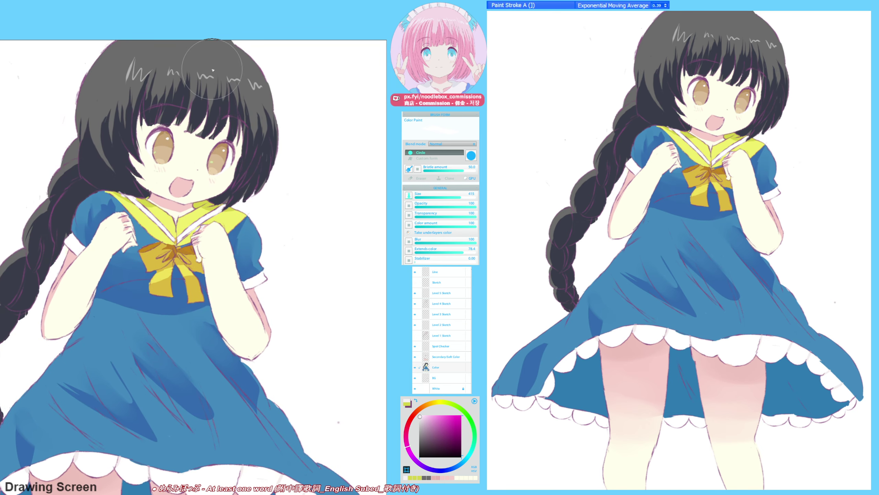
left_click(223, 70, "alt")
key("ctrl+shift+c")
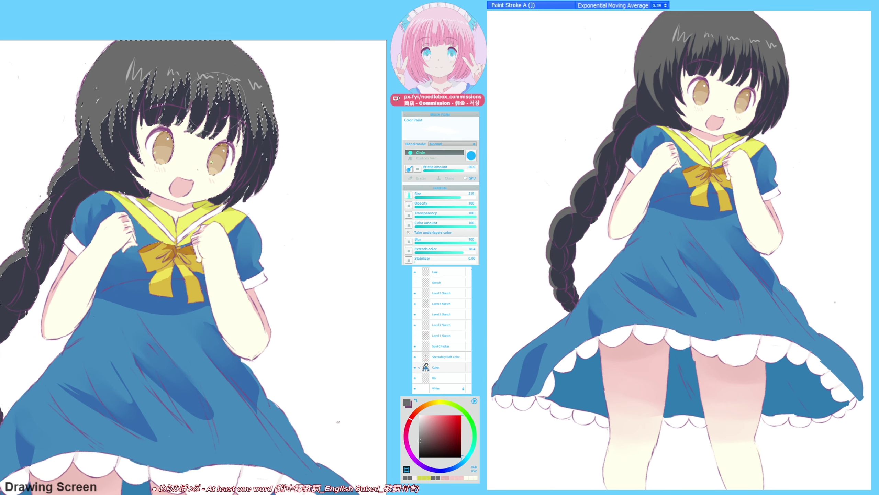
key("ctrl+h")
left_click(177, 95, "alt")
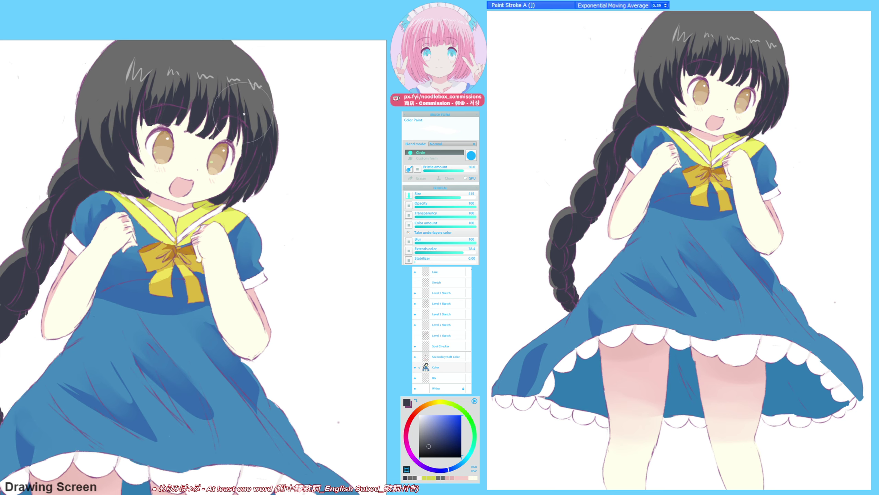
left_click(249, 97, "alt")
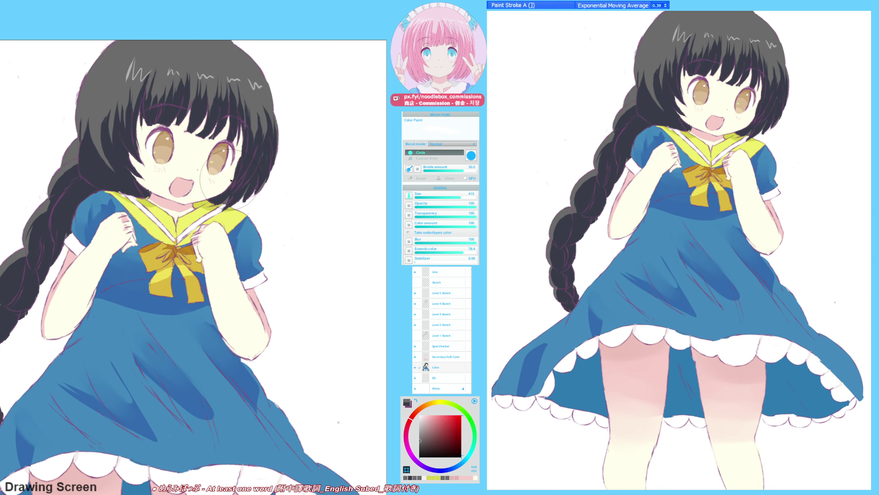
mouse_move(236, 164)
left_mouse_down()
mouse_move(257, 140)
mouse_move(266, 143)
left_mouse_up()
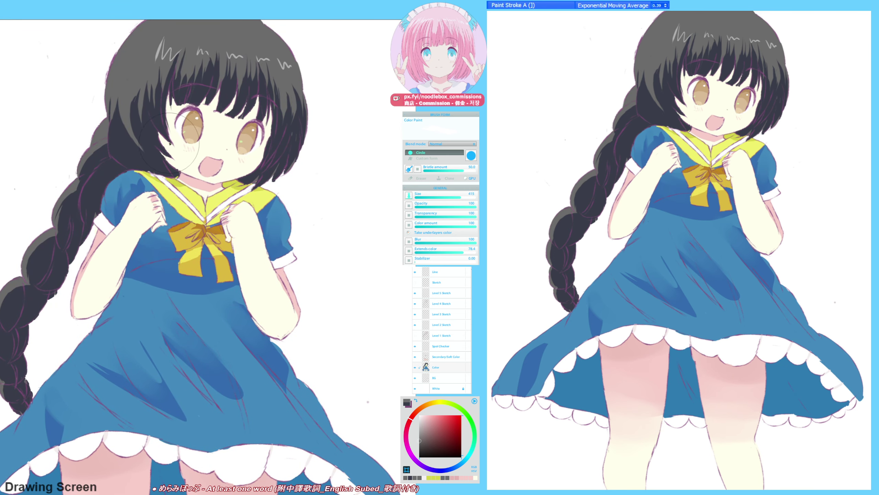
left_click(147, 169, "alt")
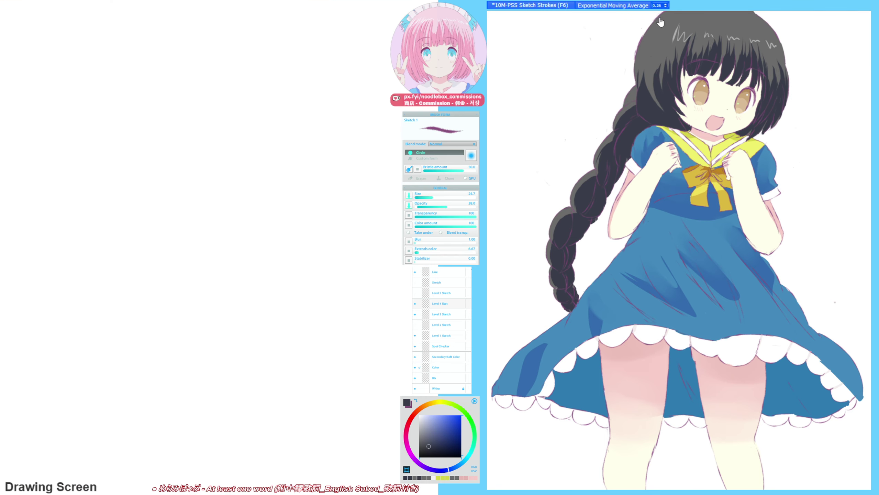
- Create a new canvas from the Default Template and rough in the head with large loose circles on the Level 1 Sketch layer
key("ctrl+n")
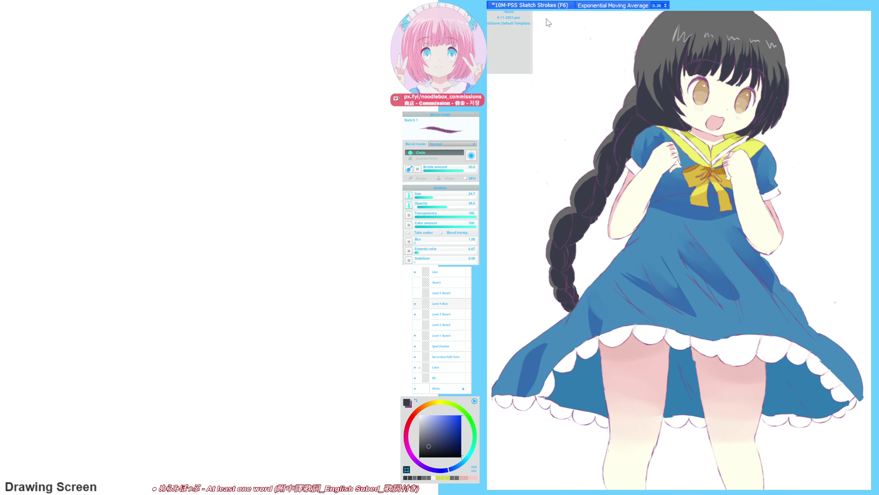
left_click(508, 23)
mouse_move(170, 119)
left_mouse_down()
mouse_move(230, 127)
mouse_move(142, 133)
mouse_move(178, 105)
left_mouse_up()
key("ctrl+z")
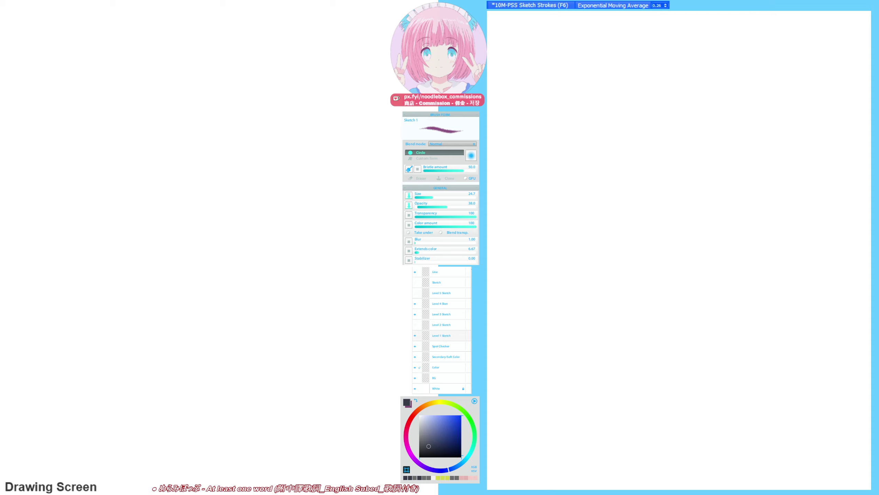
mouse_move(219, 96)
left_mouse_down()
mouse_move(189, 182)
mouse_move(150, 84)
mouse_move(239, 106)
left_mouse_up()
key("ctrl+z")
mouse_move(188, 83)
left_mouse_down()
mouse_move(229, 159)
mouse_move(251, 132)
mouse_move(260, 65)
mouse_move(215, 37)
left_mouse_up()
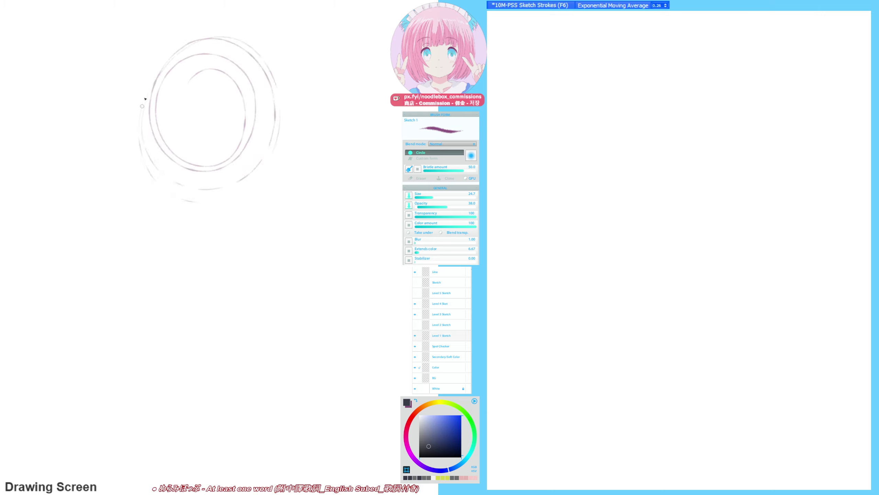
left_click_drag(142, 106, 183, 179)
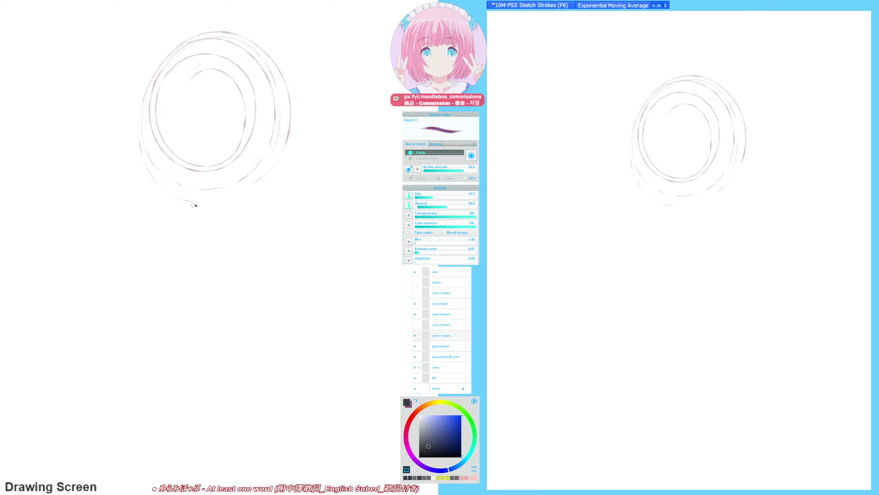
- Rough in a large torso circle below the head with a small shoulder circle on each side
mouse_move(192, 331)
left_mouse_down()
mouse_move(292, 374)
mouse_move(178, 353)
mouse_move(285, 331)
mouse_move(182, 394)
left_mouse_up()
key("ctrl+z")
mouse_move(282, 230)
left_mouse_down()
mouse_move(194, 202)
mouse_move(155, 310)
mouse_move(231, 369)
mouse_move(255, 323)
mouse_move(203, 237)
left_mouse_up()
mouse_move(312, 230)
left_mouse_down()
mouse_move(280, 182)
mouse_move(279, 231)
mouse_move(309, 234)
mouse_move(244, 202)
left_mouse_up()
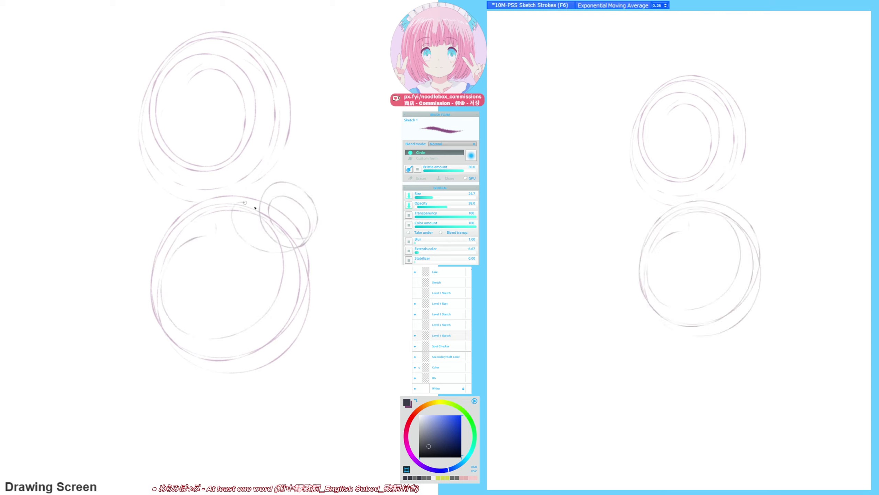
left_click_drag(141, 211, 173, 244)
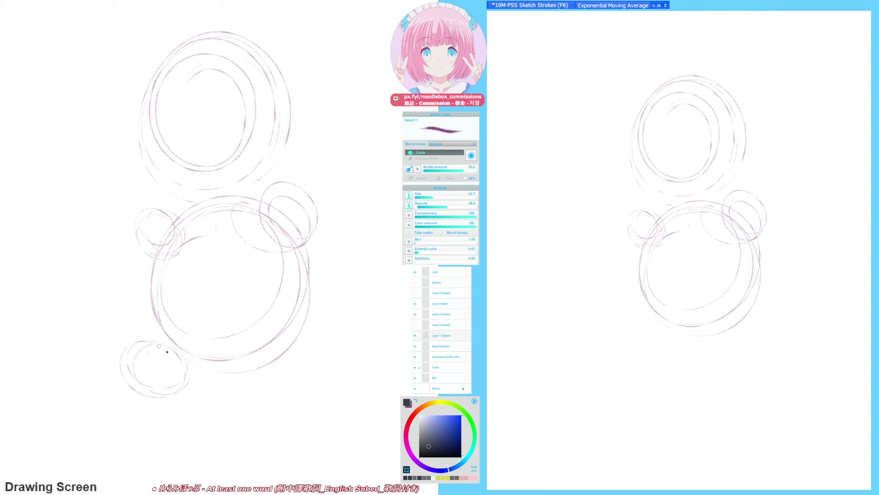
key("ctrl+z")
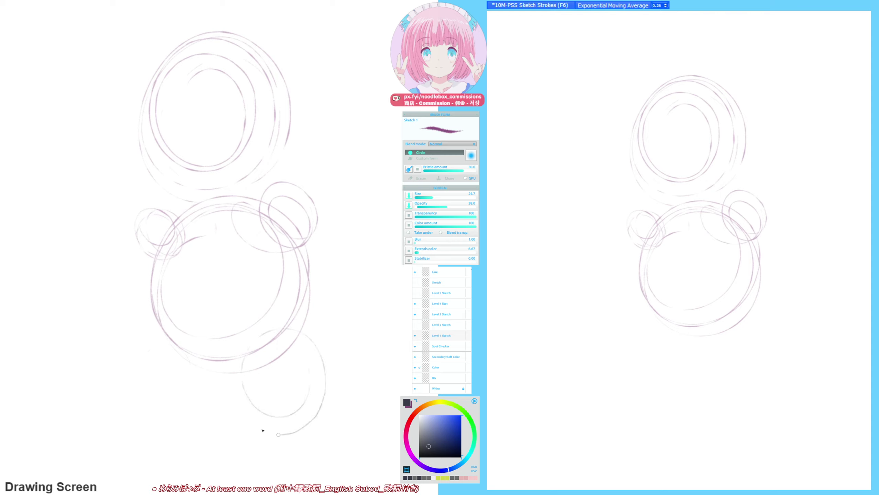
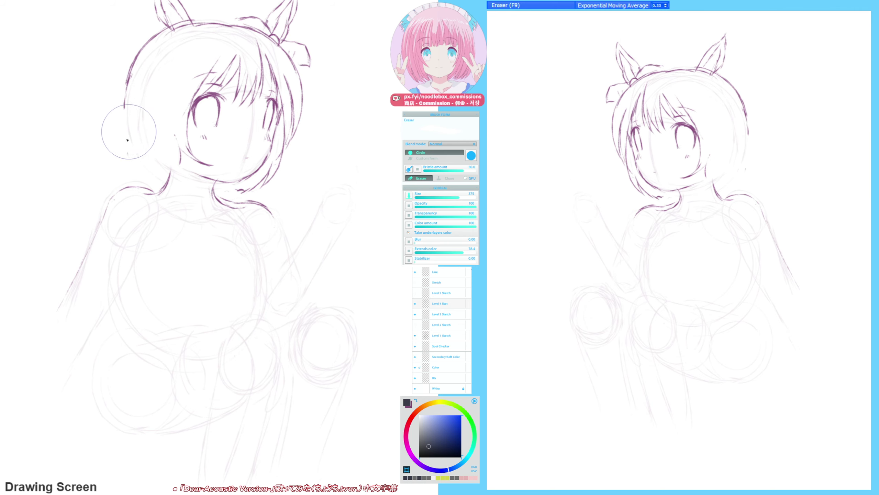
- Sketch a long curved strand of back hair sweeping out behind the shoulder, and mirror the view to check it
key("F6")
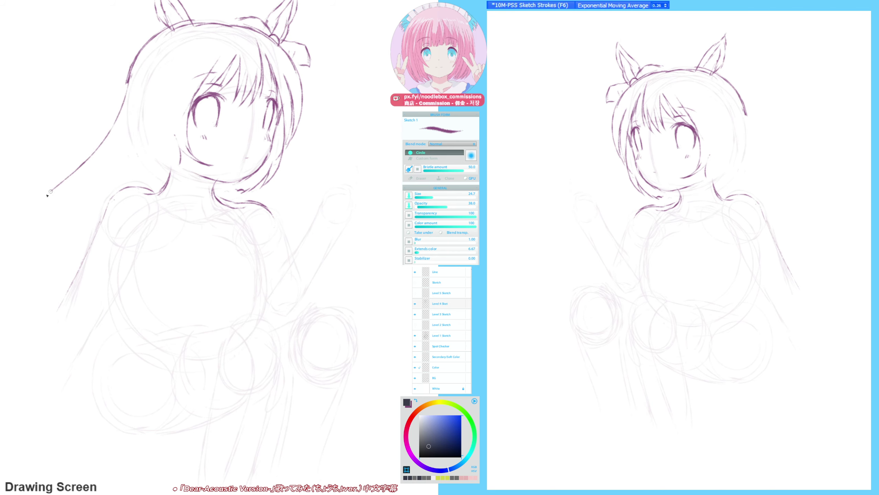
key("h")
left_click_drag(186, 227, 142, 230)
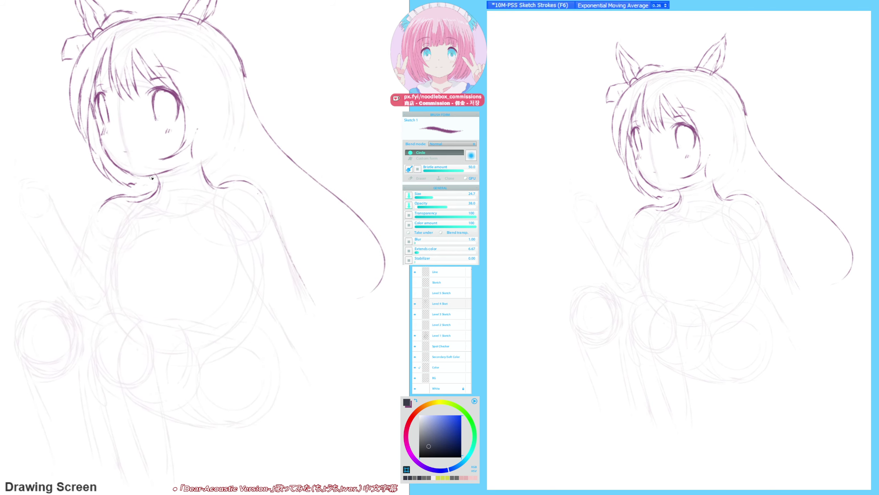
- Erase the small mouth mark and sketch a wide open mouth in its place
key("F9")
mouse_move(121, 149)
left_mouse_down()
mouse_move(147, 149)
mouse_move(117, 163)
left_mouse_up()
key("F6")
key("F9")
key("F6")
left_click_drag(100, 120, 109, 156)
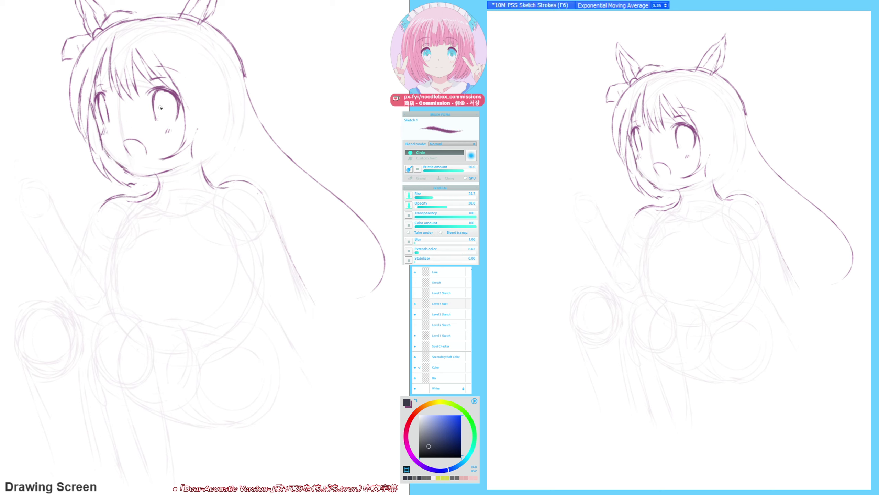
- Erase and redraw the iris outline of the larger eye, and darken the upper lash lines of both eyes
key("F9")
left_click_drag(155, 94, 157, 120)
key("F6")
key("F9")
key("F6")
left_click_drag(147, 100, 153, 91)
left_click_drag(99, 102, 105, 97)
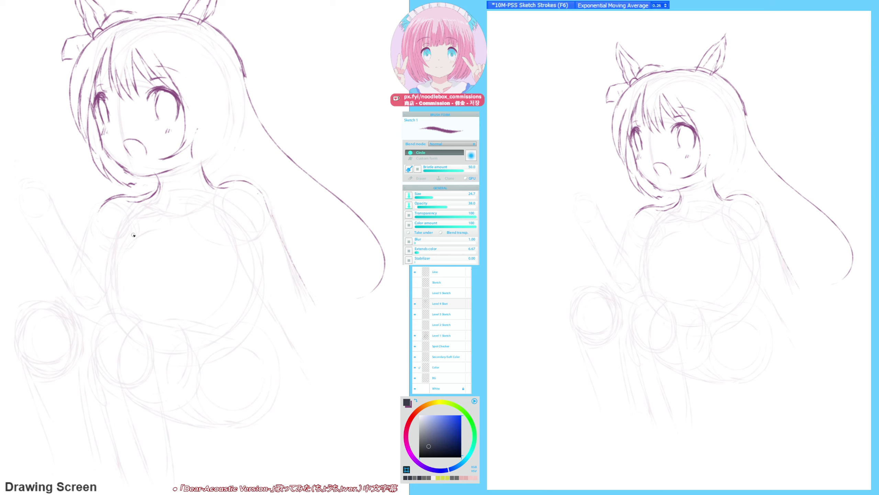
- Return to the unmirrored view and sketch side hair strands falling from the back of the head past the neck
key("h")
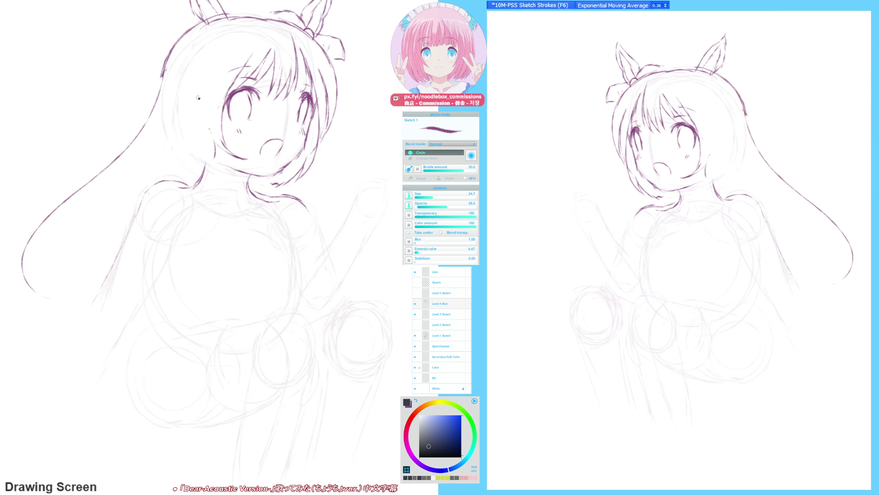
left_click_drag(188, 75, 185, 126)
key("ctrl+z")
left_click_drag(186, 64, 185, 143)
left_click_drag(187, 93, 218, 184)
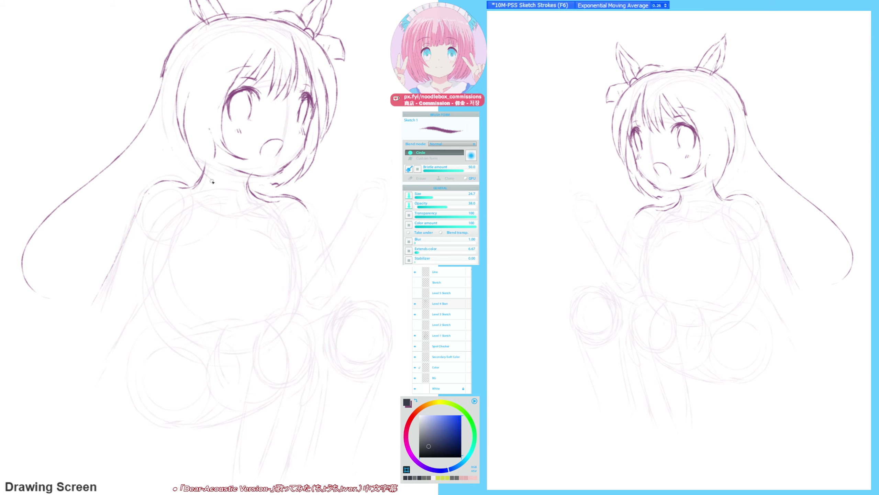
left_click_drag(194, 132, 227, 188)
left_click_drag(203, 136, 228, 189)
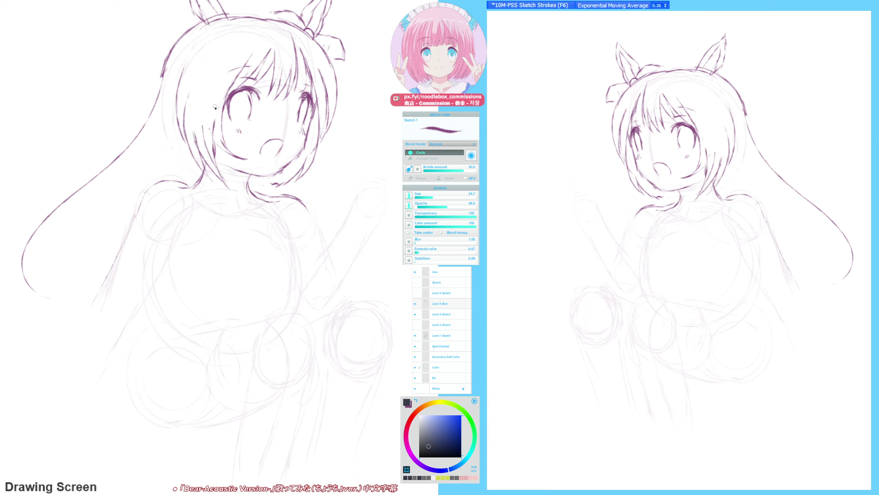
- Sketch a second long back-hair strand inside the outer one, curving down behind the shoulder, checking it in the mirrored view
left_click_drag(215, 120, 217, 164)
key("h")
left_click_drag(194, 196, 171, 183)
mouse_move(220, 136)
left_mouse_down()
mouse_move(255, 169)
mouse_move(295, 298)
left_mouse_up()
mouse_move(309, 246)
left_mouse_down()
mouse_move(301, 294)
mouse_move(309, 279)
left_mouse_up()
key("h")
left_click_drag(166, 208, 132, 220)
key("h")
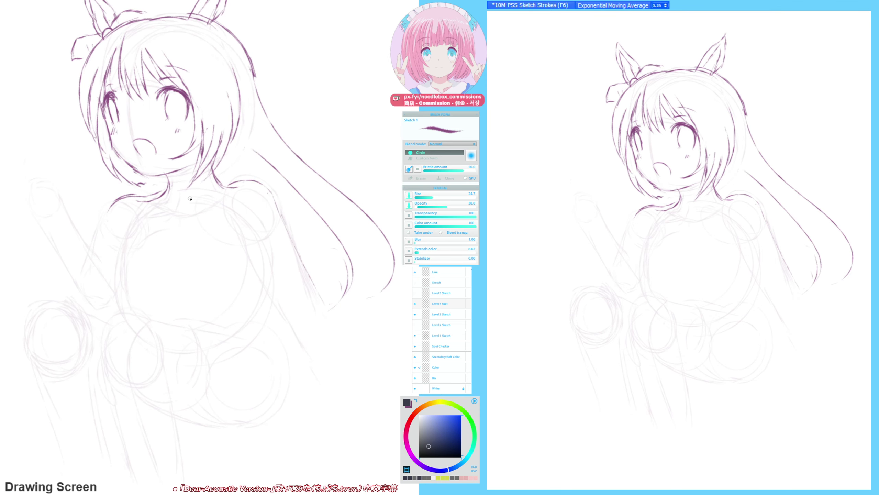
- Sketch short strokes along the base of the neck where the hair meets the collar
left_click_drag(218, 187, 181, 219)
left_click_drag(210, 196, 190, 214)
left_click_drag(193, 254, 192, 254)
- Erase the wide open mouth, sketch a small closed mouth in its place and rework the chin line
key("F9")
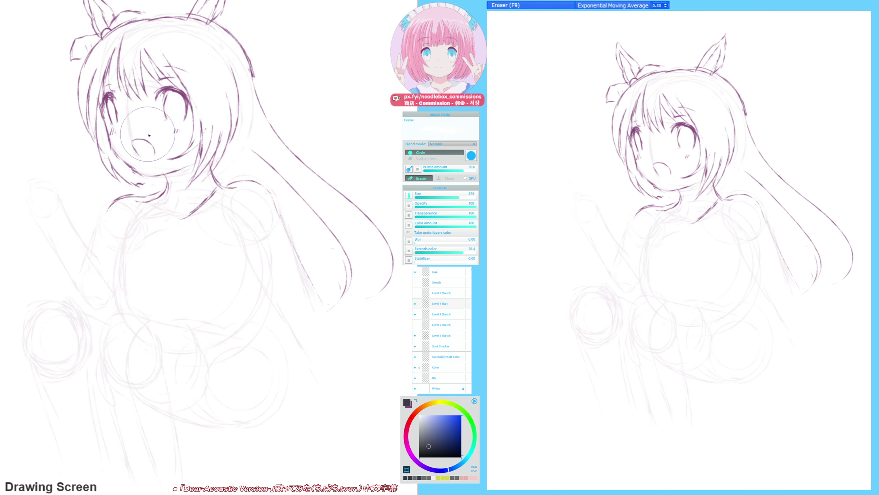
mouse_move(147, 133)
left_mouse_down()
mouse_move(140, 153)
mouse_move(152, 153)
left_mouse_up()
key("F6")
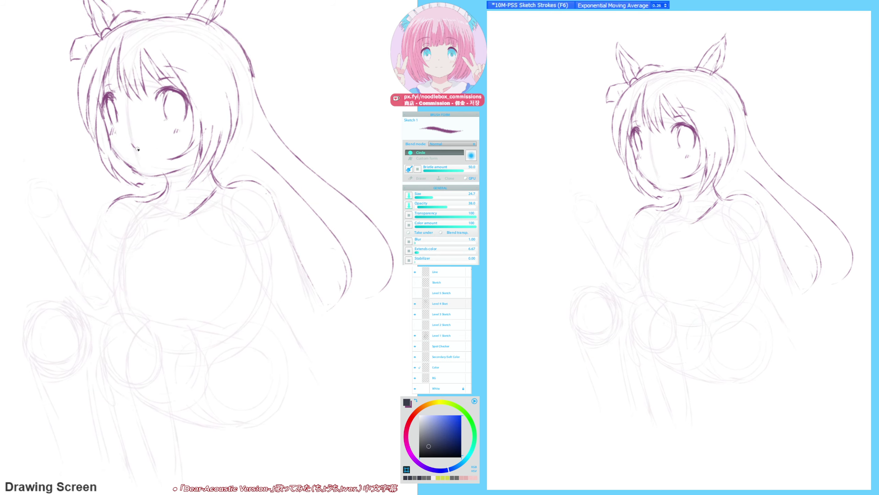
key("F9")
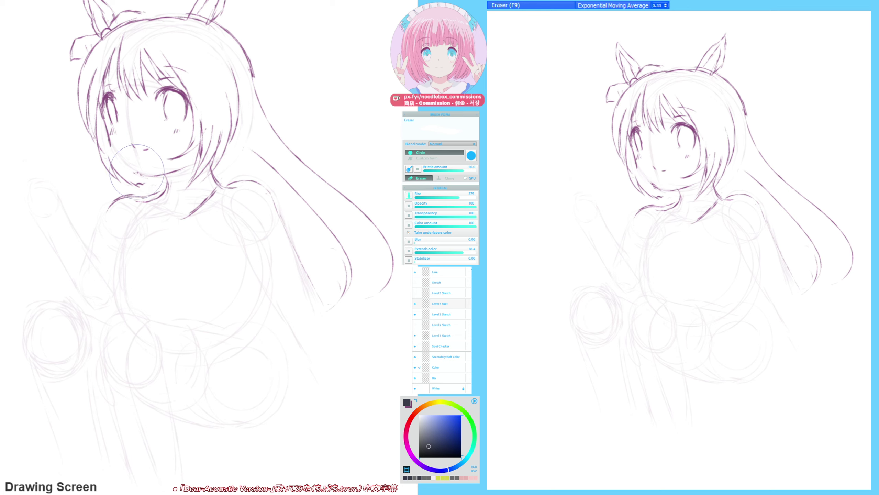
key("F6")
left_click_drag(112, 147, 142, 172)
key("ctrl+z")
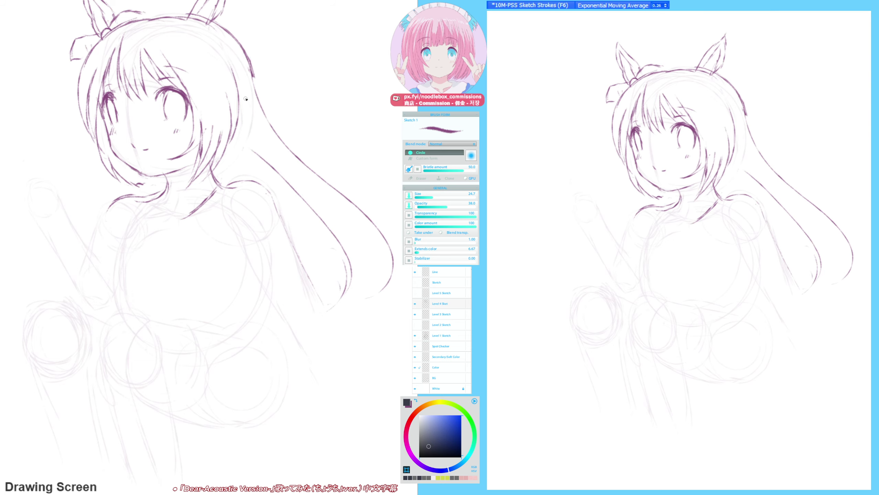
key("h")
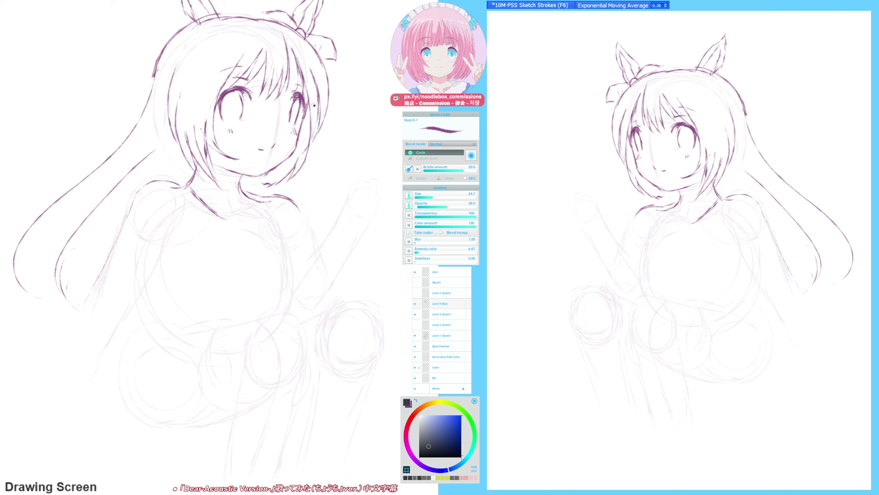
- Retouch the area around the far eye and cheek, and mark a small nose dot and a shifted mouth
key("F9")
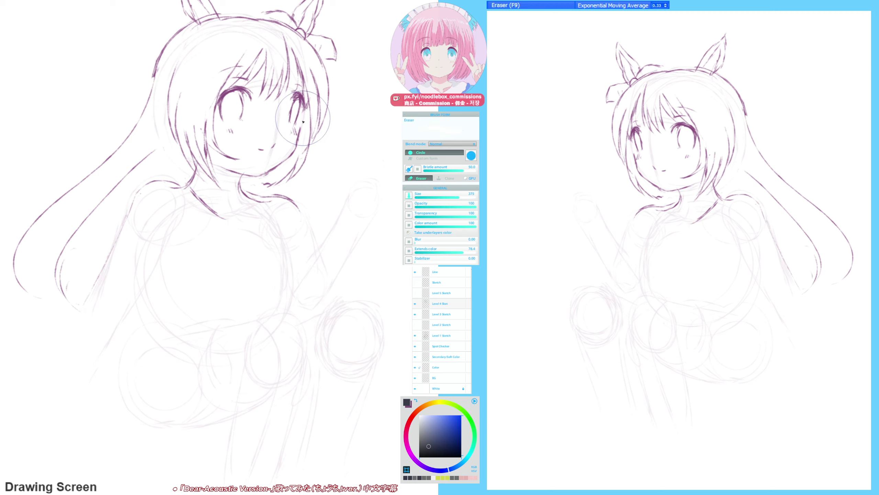
key("F6")
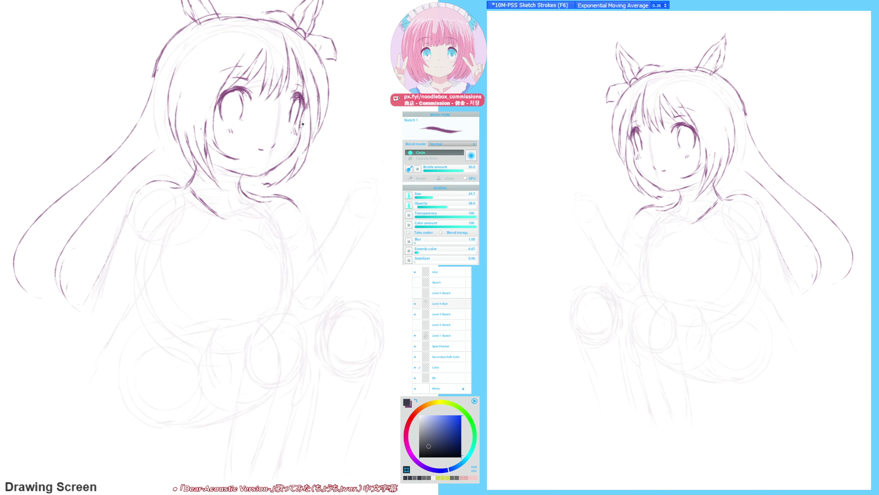
key("h")
left_click_drag(325, 181, 298, 142)
key("F9")
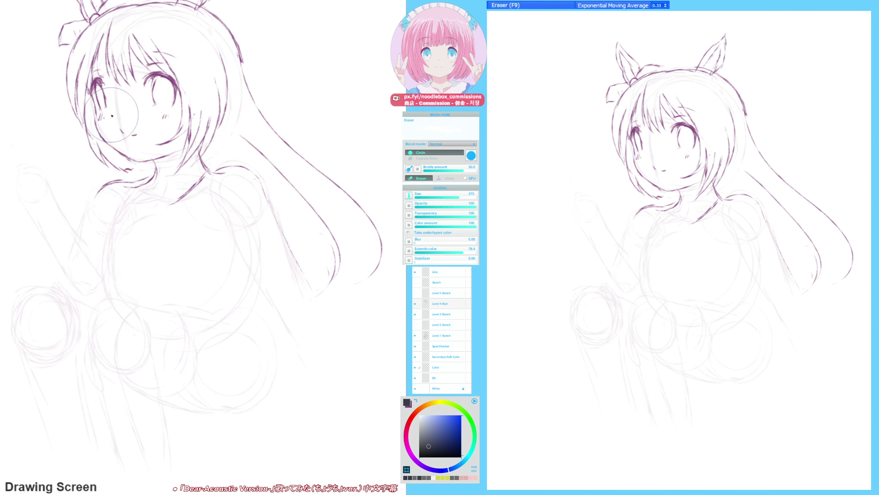
key("F6")
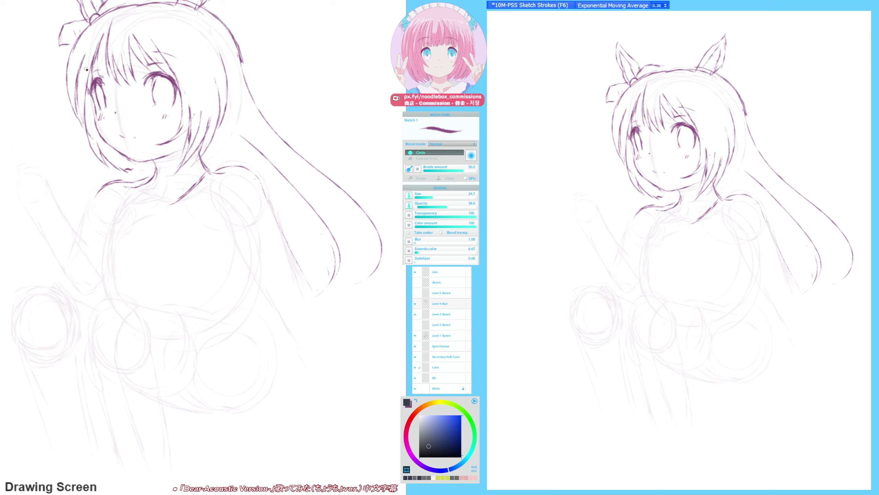
- Sketch the eyebrows above both eyes, undoing stray strokes and checking the face in the mirrored view
mouse_move(87, 65)
left_mouse_down()
mouse_move(101, 55)
mouse_move(173, 56)
left_mouse_up()
key("ctrl+z")
key("ctrl+z")
key("ctrl+z")
key("h")
key("h")
- Replace the mouth with a tiny open mouth and check the face in the mirrored view
left_click_drag(172, 170, 180, 174)
key("F9")
key("F6")
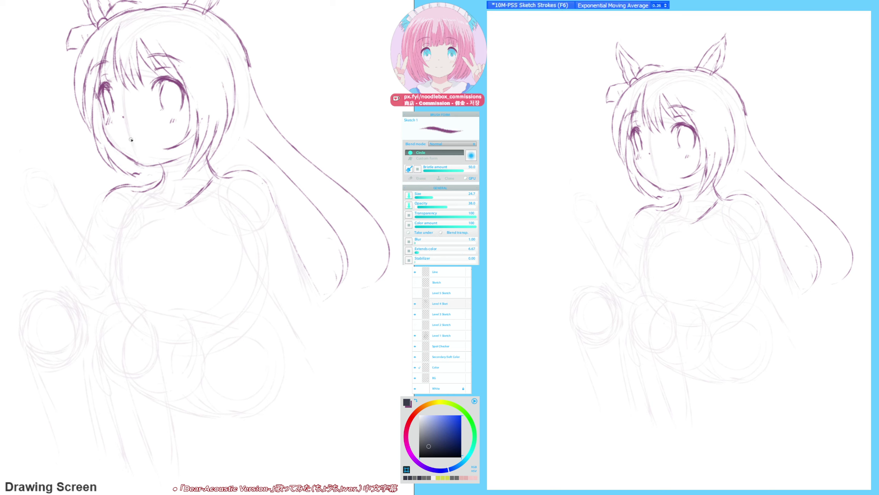
key("F9")
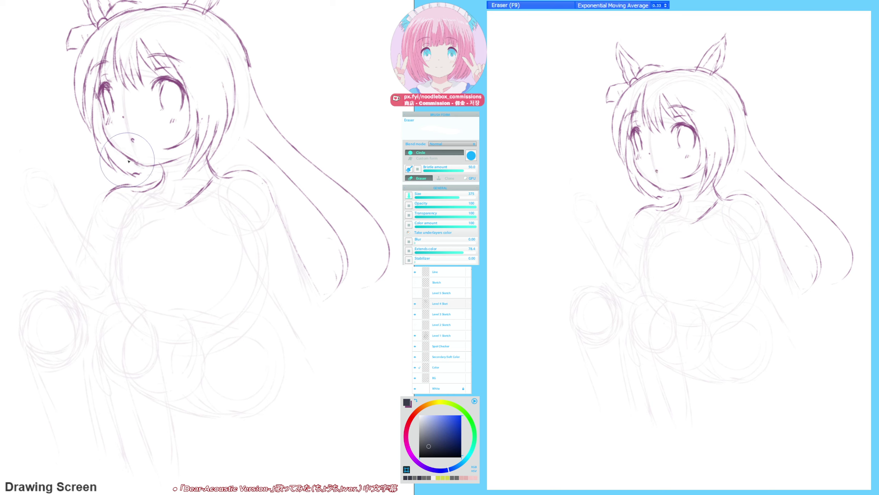
key("F6")
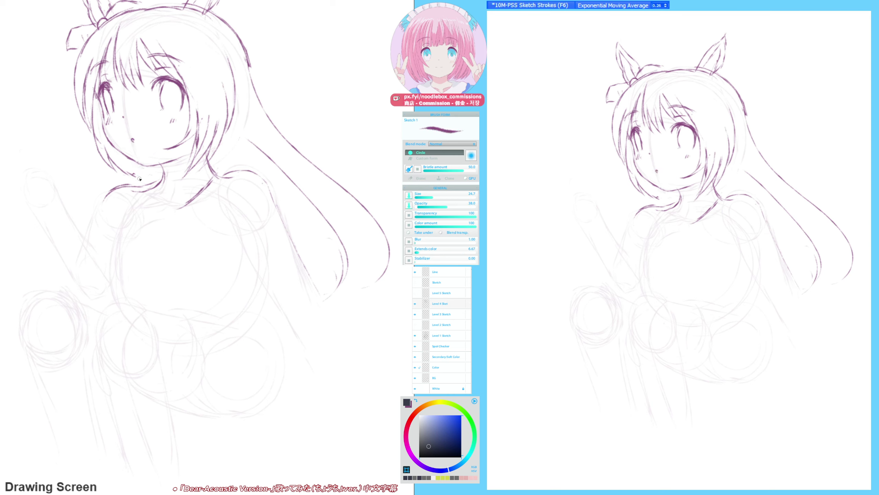
key("h")
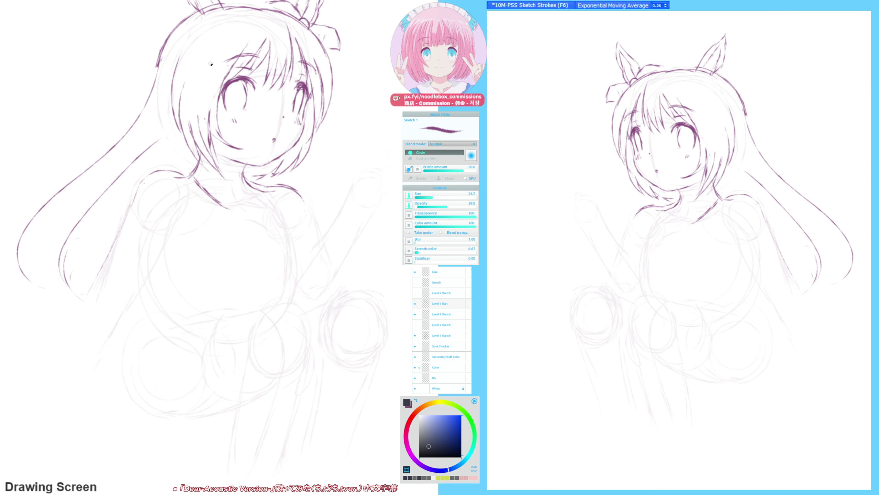
- Sketch the tapered trailing ends of the outer back-hair strand
left_click_drag(38, 223, 30, 280)
left_click_drag(33, 246, 31, 261)
mouse_move(32, 272)
left_mouse_down()
mouse_move(59, 318)
mouse_move(53, 309)
mouse_move(69, 305)
left_mouse_up()
key("h")
mouse_move(205, 227)
left_mouse_down()
mouse_move(177, 235)
mouse_move(145, 219)
left_mouse_up()
- Sketch the rounded outlines of both shoulders and upper arms, with the armpit line and sleeve edges
mouse_move(178, 169)
left_mouse_down()
mouse_move(211, 174)
mouse_move(207, 187)
mouse_move(227, 209)
left_mouse_up()
mouse_move(159, 181)
left_mouse_down()
mouse_move(159, 205)
mouse_move(177, 246)
left_mouse_up()
left_click_drag(183, 247, 207, 239)
left_click_drag(236, 228, 236, 219)
left_click_drag(120, 219, 184, 235)
mouse_move(108, 201)
left_mouse_down()
mouse_move(89, 236)
mouse_move(114, 264)
left_mouse_up()
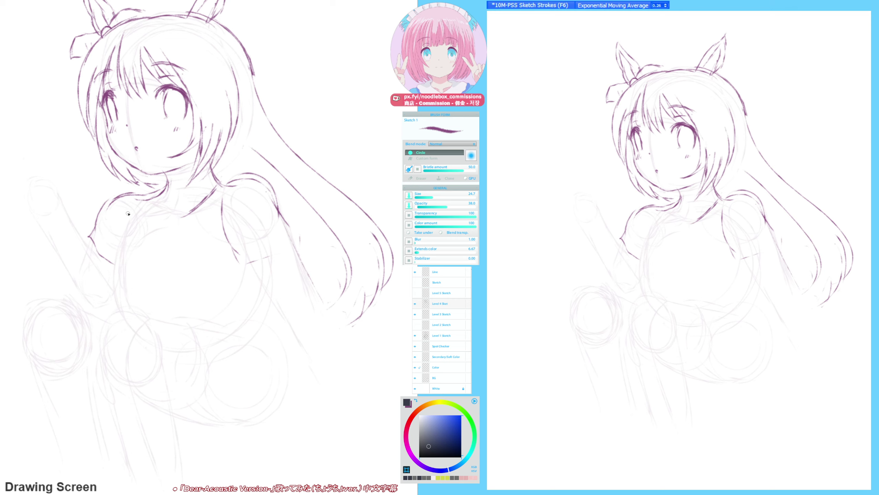
- Sketch the front contour of the chest and the long side contour of the torso
mouse_move(128, 214)
left_mouse_down()
mouse_move(114, 276)
mouse_move(126, 314)
left_mouse_up()
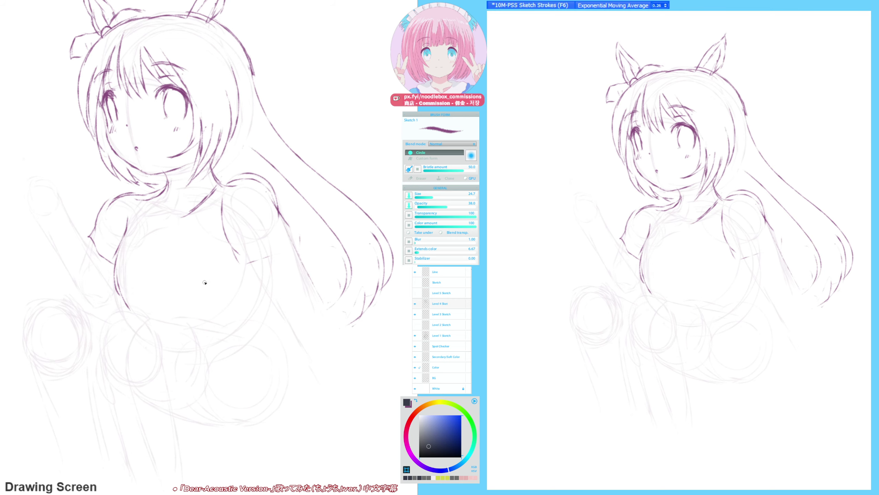
key("h")
left_click_drag(226, 271, 205, 264)
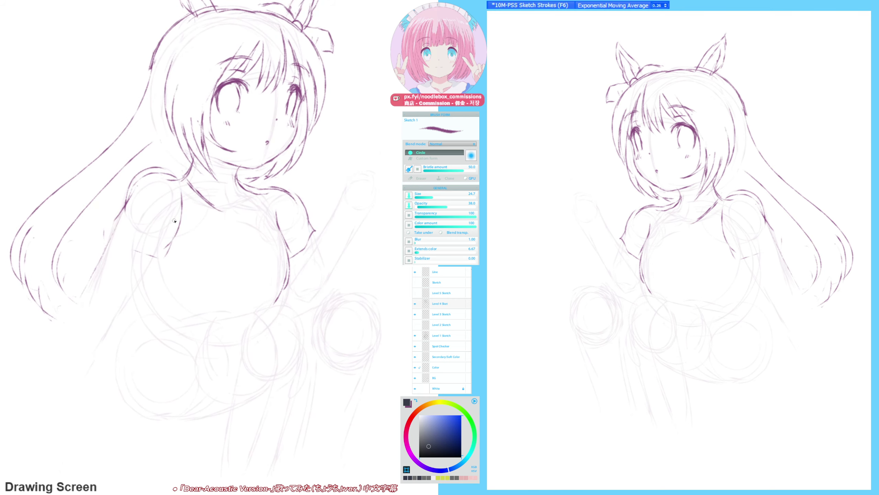
mouse_move(176, 221)
left_mouse_down()
mouse_move(148, 278)
mouse_move(150, 329)
left_mouse_up()
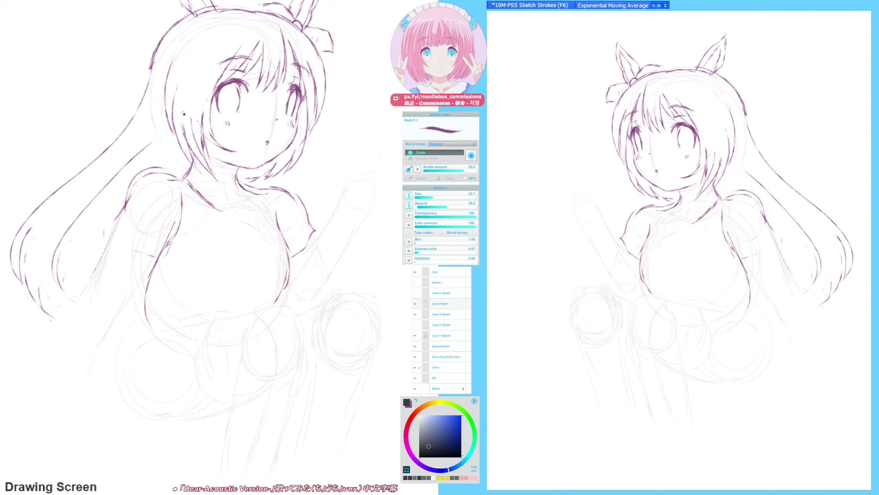
- Erase the lower part of the torso's side contour, leaving the short stroke below the armpit
key("h")
mouse_move(201, 246)
left_mouse_down()
mouse_move(158, 205)
mouse_move(131, 239)
left_mouse_up()
key("h")
key("F9")
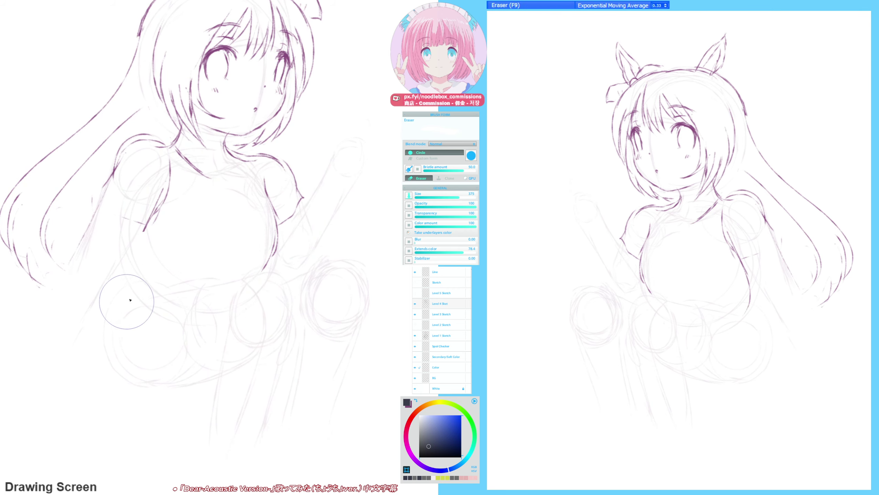
left_click_drag(130, 300, 138, 251)
key("h")
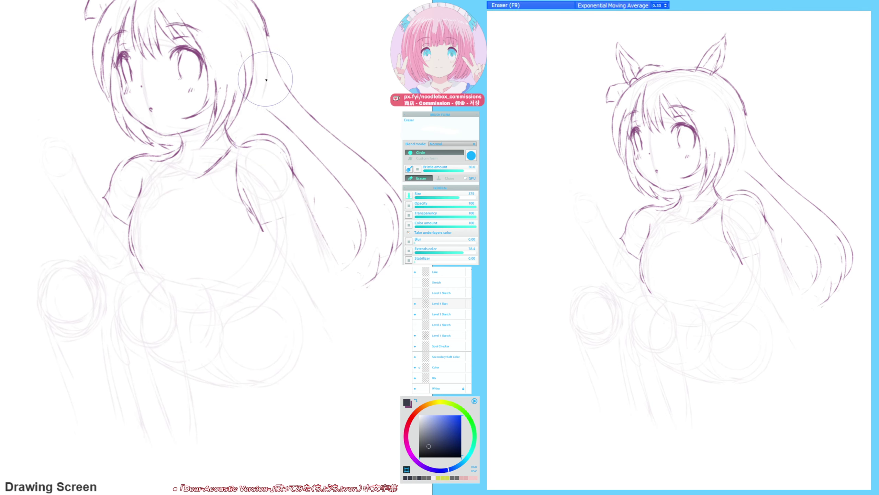
- Sketch the lower back line and the rounded hip contour of the seated figure
mouse_move(245, 203)
left_mouse_down()
mouse_move(223, 214)
mouse_move(203, 196)
left_mouse_up()
key("F6")
left_click_drag(225, 238, 227, 275)
mouse_move(227, 245)
left_mouse_down()
mouse_move(235, 329)
mouse_move(223, 363)
mouse_move(166, 371)
left_mouse_up()
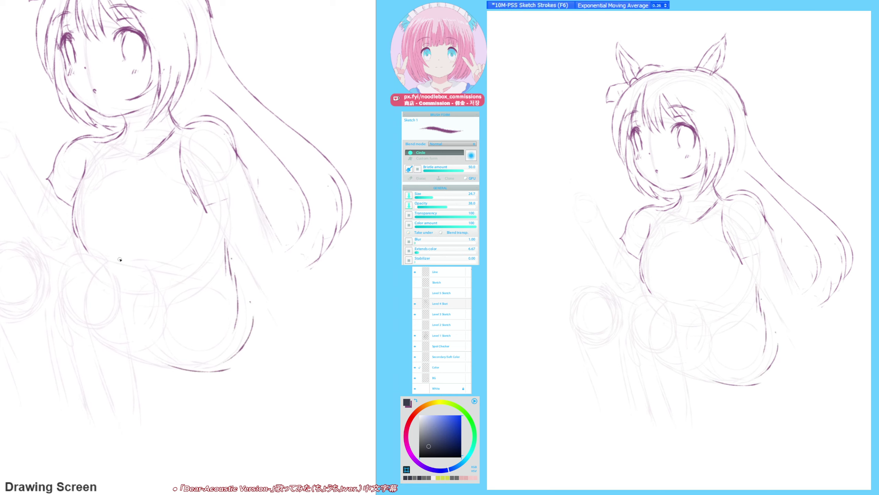
- Sketch the near leg's thigh, knee and shin, redoing the knee curve after undoing the first strokes
left_click_drag(212, 271, 234, 286)
left_click_drag(108, 270, 238, 308)
mouse_move(110, 270)
left_mouse_down()
mouse_move(83, 281)
mouse_move(82, 299)
left_mouse_up()
key("ctrl+z")
key("ctrl+z")
mouse_move(110, 269)
left_mouse_down()
mouse_move(86, 284)
mouse_move(87, 318)
left_mouse_up()
left_click_drag(87, 287, 107, 398)
left_click_drag(95, 335, 121, 426)
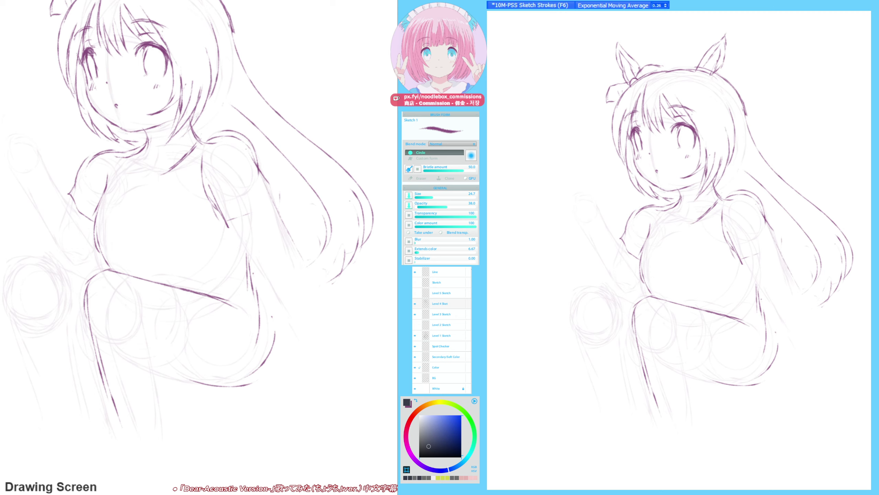
- Erase the near leg's shin line and redraw it as a longer line from the knee downward
key("F9")
left_click_drag(100, 370, 117, 419)
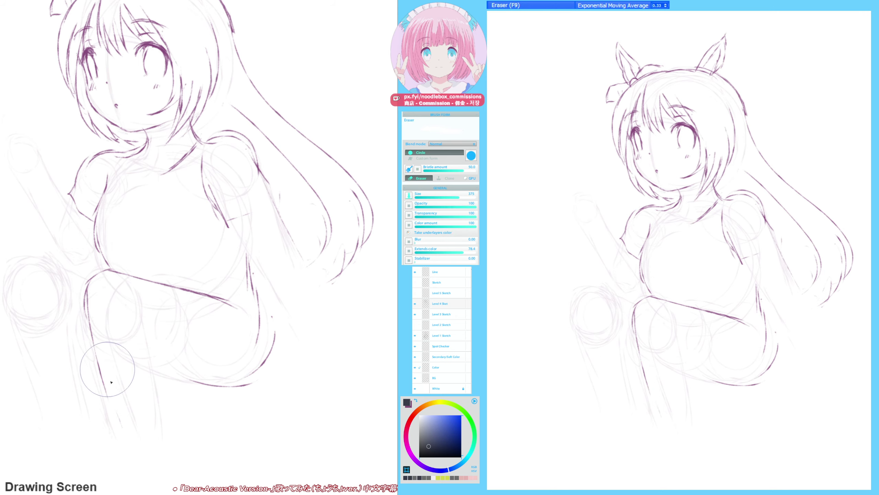
left_click_drag(89, 283, 101, 374)
key("F6")
left_click_drag(85, 319, 126, 471)
left_click_drag(100, 382, 117, 439)
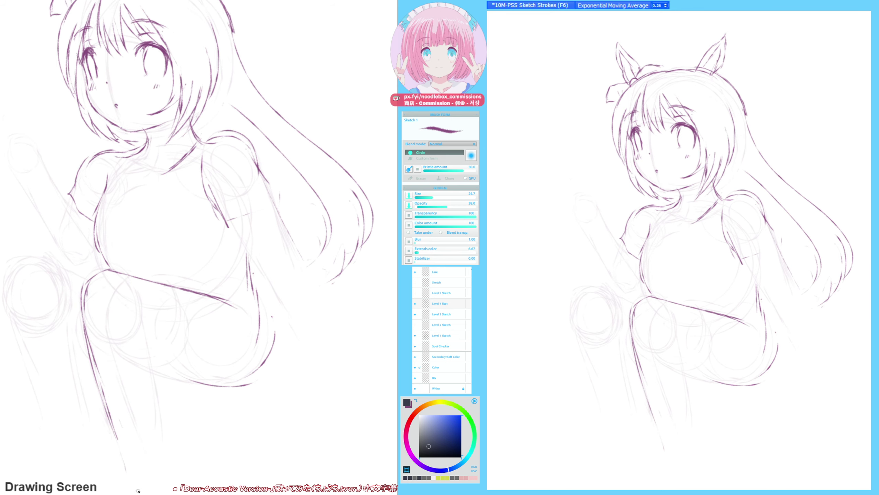
- Sketch the back of the near leg's calf in the mirrored view, replacing the first attempt with a longer line
key("h")
mouse_move(277, 323)
left_mouse_down()
mouse_move(274, 303)
mouse_move(252, 379)
left_mouse_up()
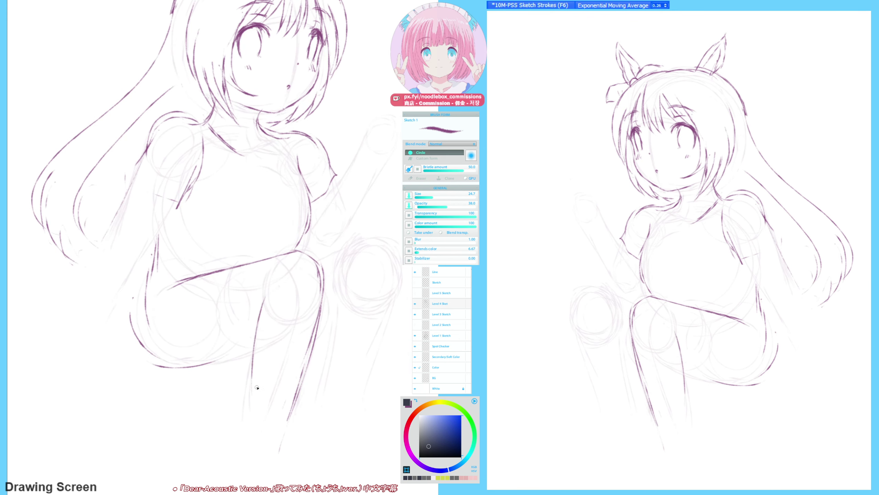
key("ctrl+z")
left_click_drag(261, 285, 258, 324)
left_click_drag(257, 309, 247, 401)
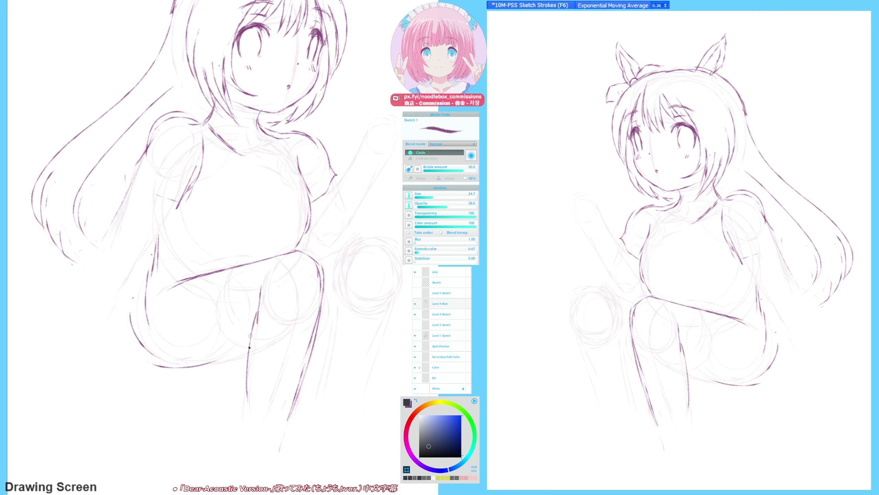
left_click_drag(250, 335, 248, 432)
left_click_drag(248, 366, 247, 445)
- Return to the unmirrored view and sketch the far leg's thigh, knee and shin
key("h")
left_click_drag(227, 319, 246, 330)
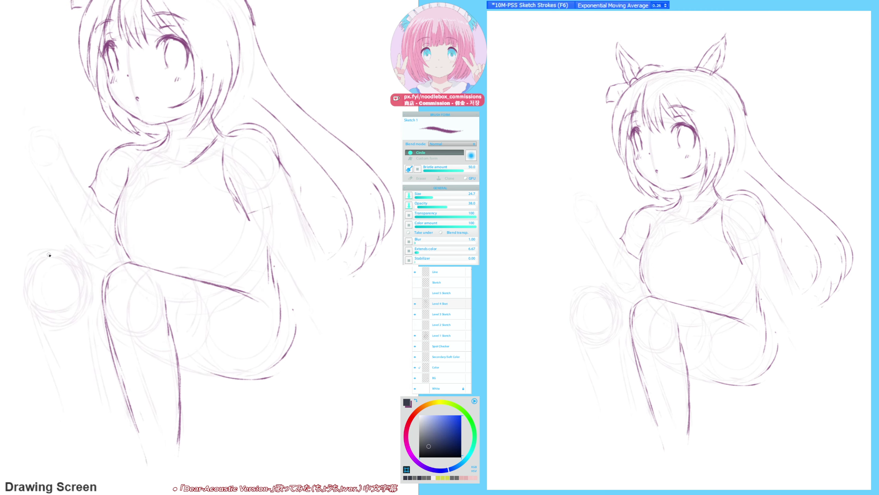
left_click_drag(47, 255, 108, 273)
left_click_drag(42, 262, 32, 289)
left_click_drag(35, 268, 44, 341)
left_click_drag(37, 300, 75, 418)
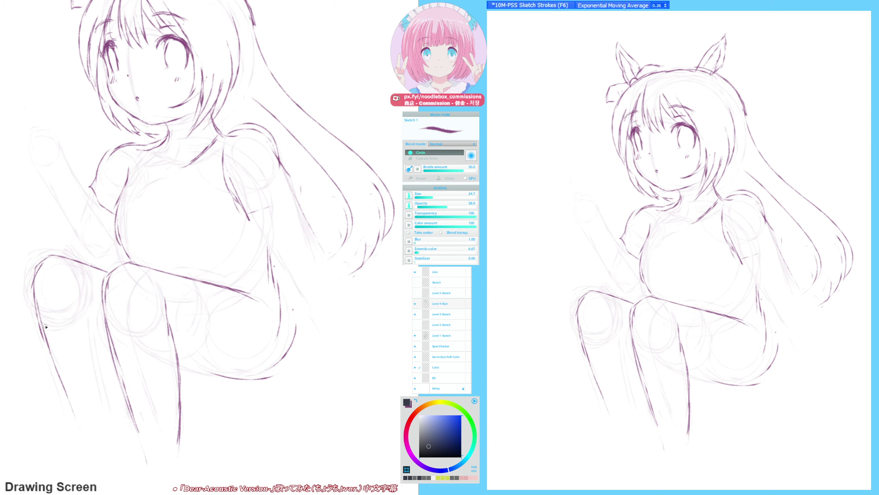
left_click_drag(46, 326, 80, 424)
- Sketch the back of the far leg's calf and the outline of its foot
left_click_drag(172, 294, 205, 279)
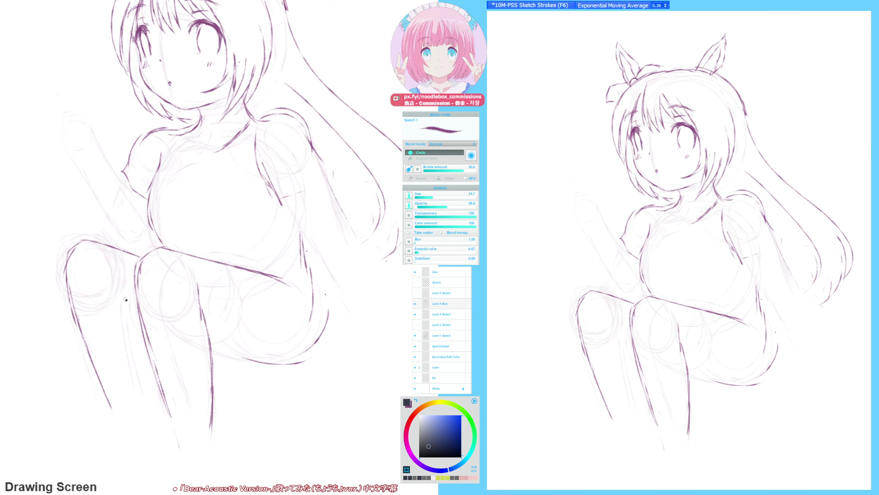
left_click_drag(123, 292, 144, 388)
key("ctrl+z")
mouse_move(123, 273)
left_mouse_down()
mouse_move(141, 397)
mouse_move(128, 287)
mouse_move(132, 338)
left_mouse_up()
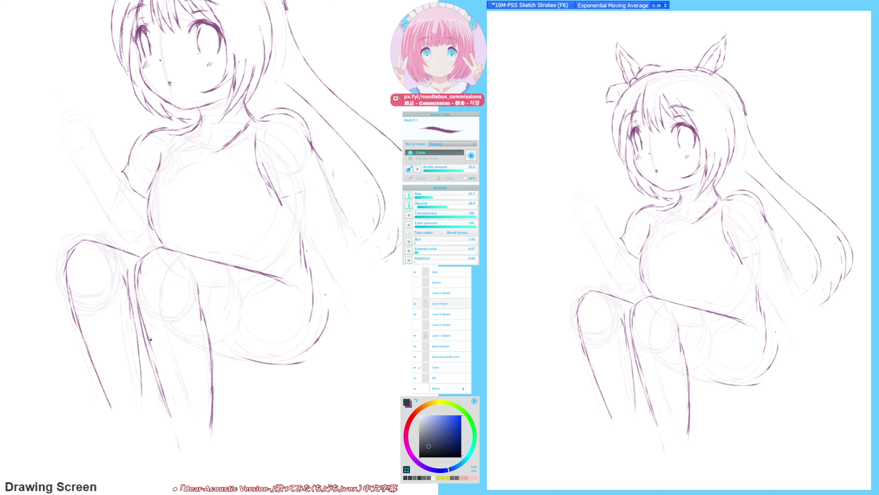
left_click_drag(144, 392, 144, 426)
mouse_move(111, 398)
left_mouse_down()
mouse_move(103, 435)
mouse_move(80, 458)
left_mouse_up()
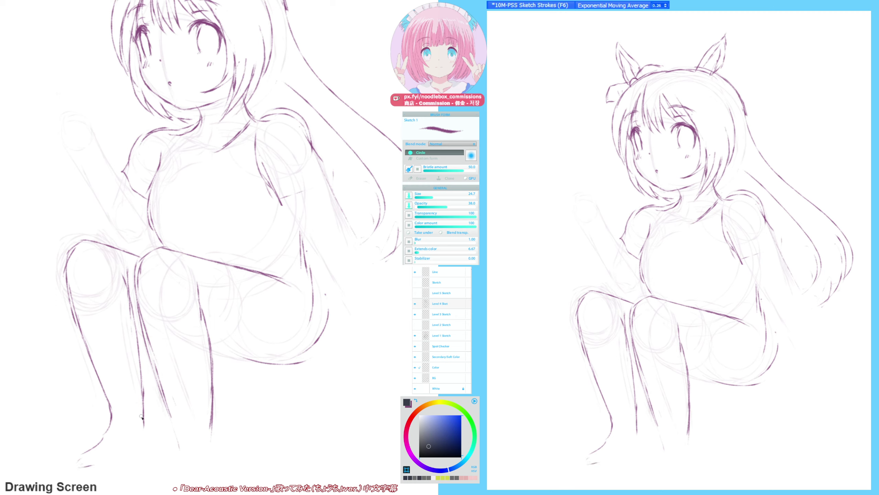
mouse_move(142, 417)
left_mouse_down()
mouse_move(146, 458)
mouse_move(73, 469)
left_mouse_up()
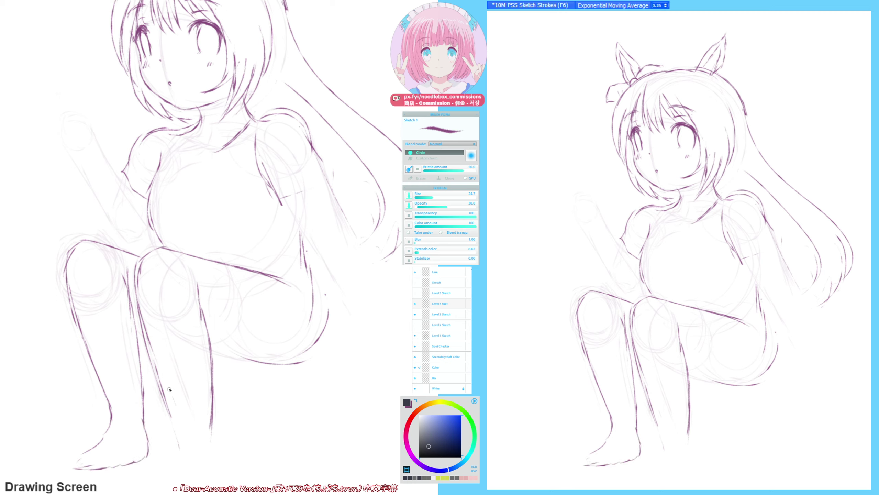
- Erase the near leg's shin line and redraw it as a longer line, retouching the front curve of the knee
key("F9")
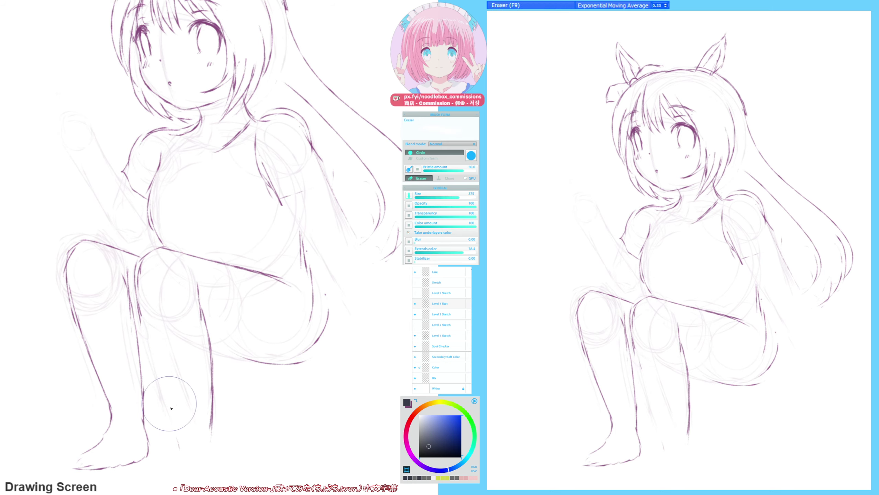
key("F6")
left_click_drag(140, 316, 178, 439)
left_click_drag(163, 389, 180, 452)
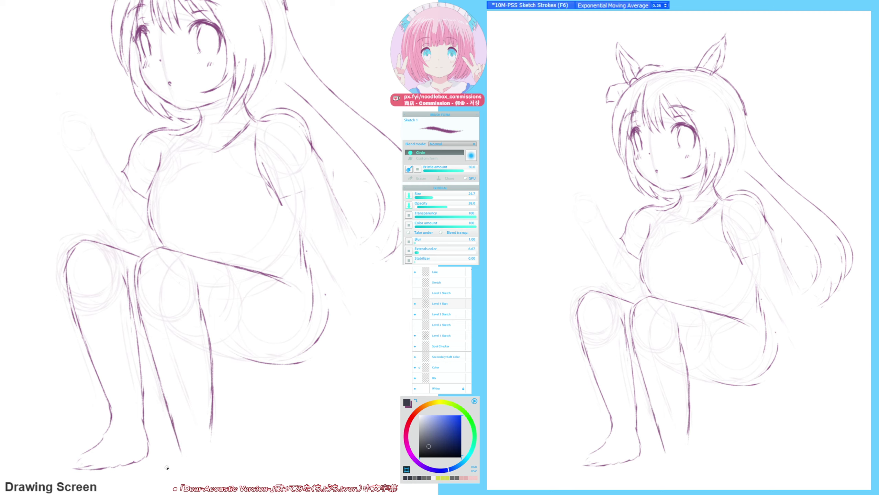
key("F9")
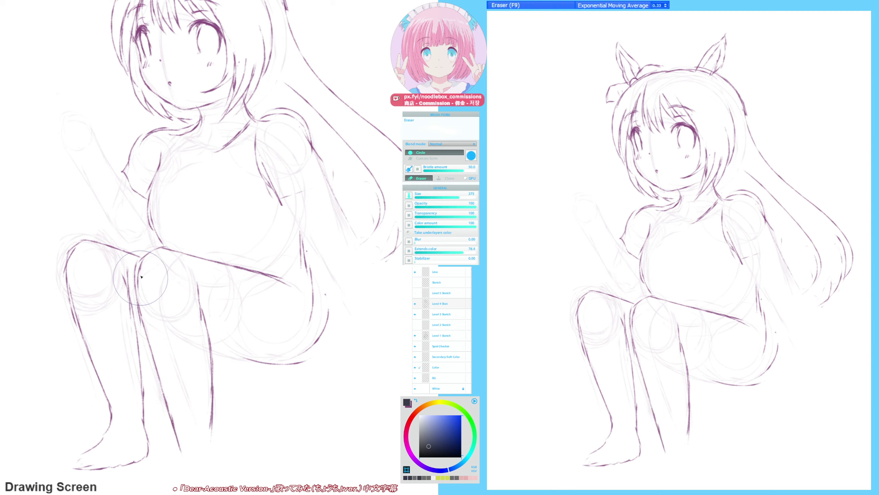
key("F6")
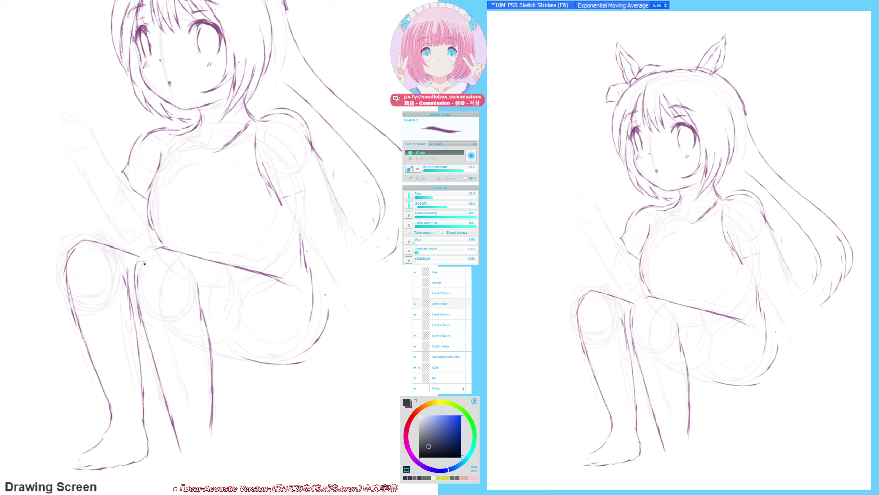
left_click_drag(139, 265, 171, 249)
- Try to extend the back of the near leg's calf downward in the mirrored view, then undo the last strokes
scroll(180, 274, "down", 5)
key("F9")
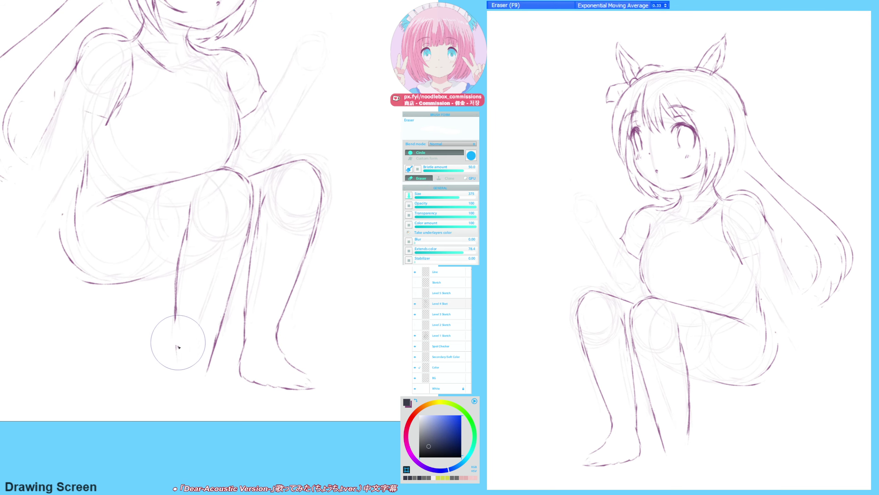
key("F6")
left_click_drag(175, 284, 172, 325)
mouse_move(173, 324)
left_mouse_down()
mouse_move(178, 375)
mouse_move(176, 363)
left_mouse_up()
left_click_drag(174, 334, 182, 384)
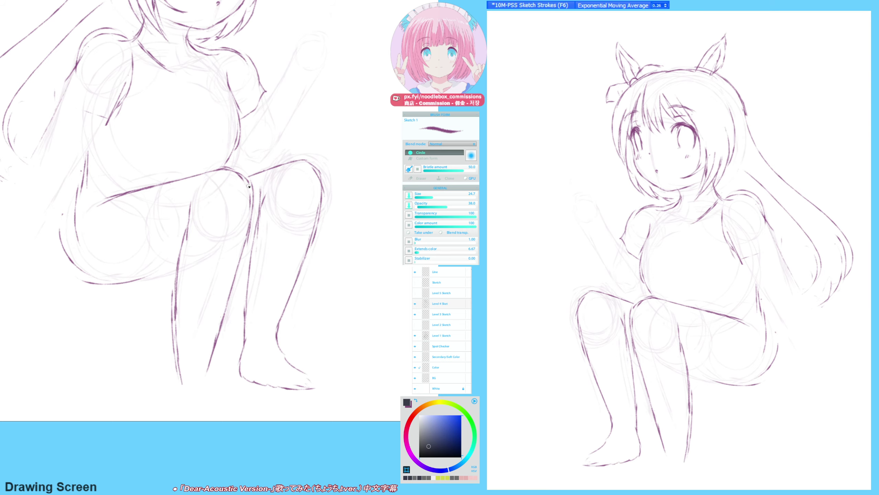
key("ctrl+z")
key("ctrl+z")
- Erase the lower end of the near leg's calf line and redraw it down through the ankle and heel
key("h")
mouse_move(222, 281)
left_mouse_down()
mouse_move(219, 325)
mouse_move(188, 296)
mouse_move(157, 361)
left_mouse_up()
key("h")
key("F9")
left_click_drag(142, 286, 148, 321)
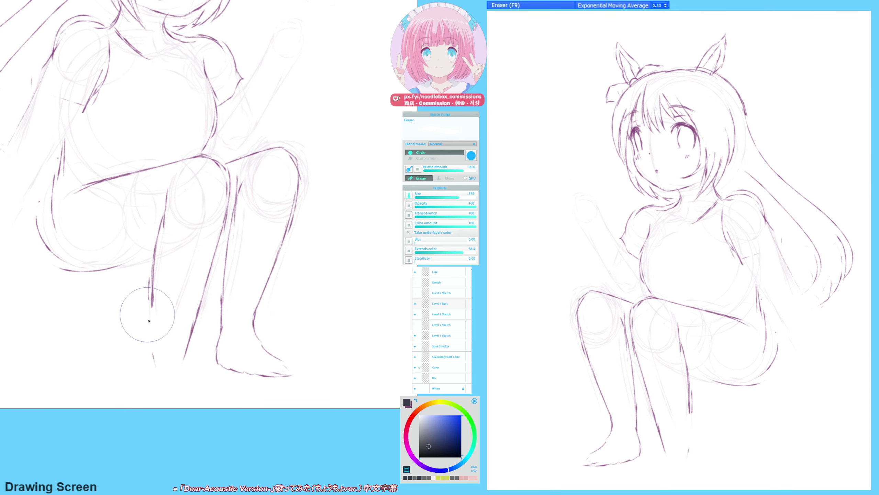
key("F6")
left_click_drag(151, 290, 165, 393)
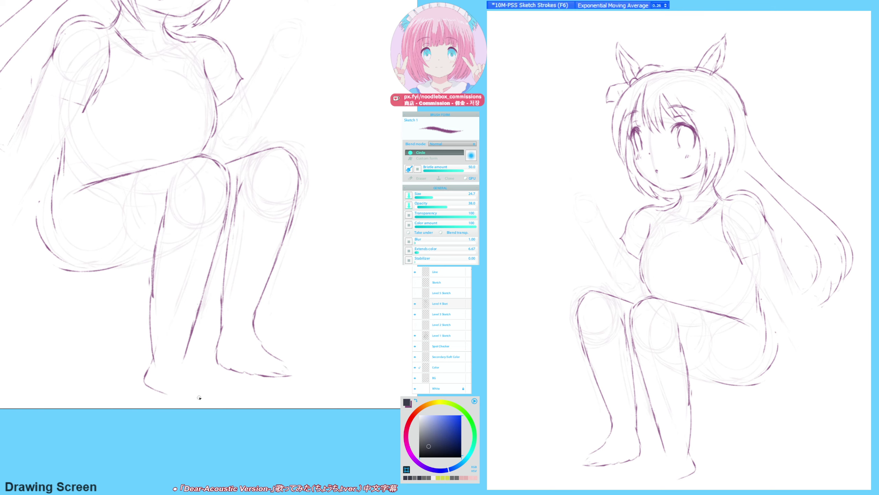
- Return to the unmirrored view and sketch the near leg's foot outline, cleaning up the heel
key("h")
left_click_drag(245, 198, 164, 241)
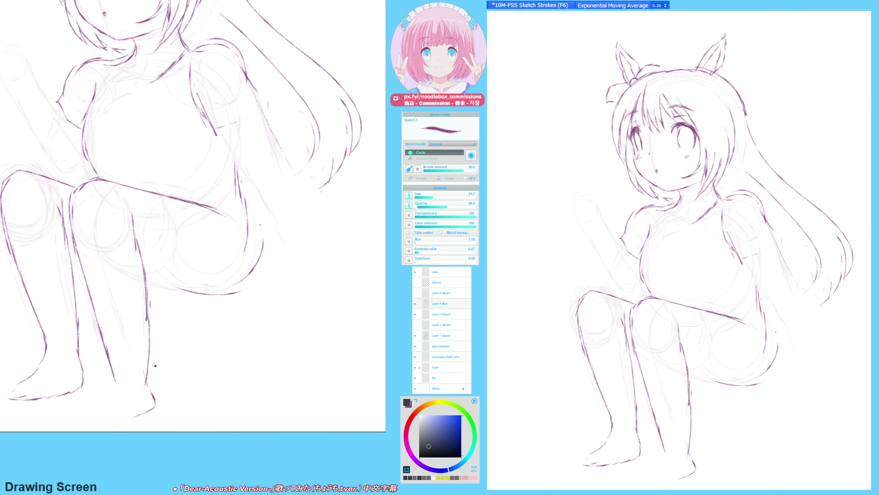
key("F9")
mouse_move(137, 393)
left_mouse_down()
mouse_move(141, 409)
mouse_move(147, 387)
mouse_move(159, 388)
mouse_move(104, 397)
mouse_move(91, 422)
mouse_move(163, 386)
left_mouse_up()
key("F6")
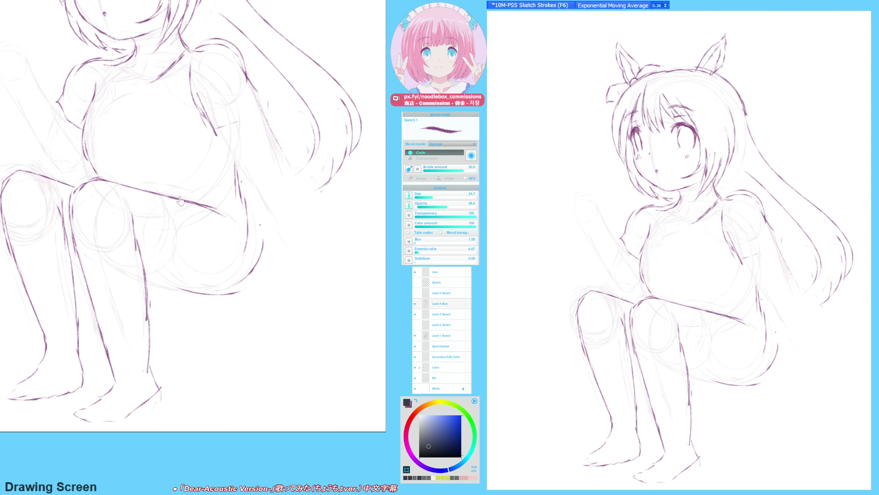
- Erase the outer edge of the far upper arm and redraw it as a curve from the shoulder toward the chest
mouse_move(180, 201)
left_mouse_down()
mouse_move(172, 276)
mouse_move(186, 269)
mouse_move(211, 285)
left_mouse_up()
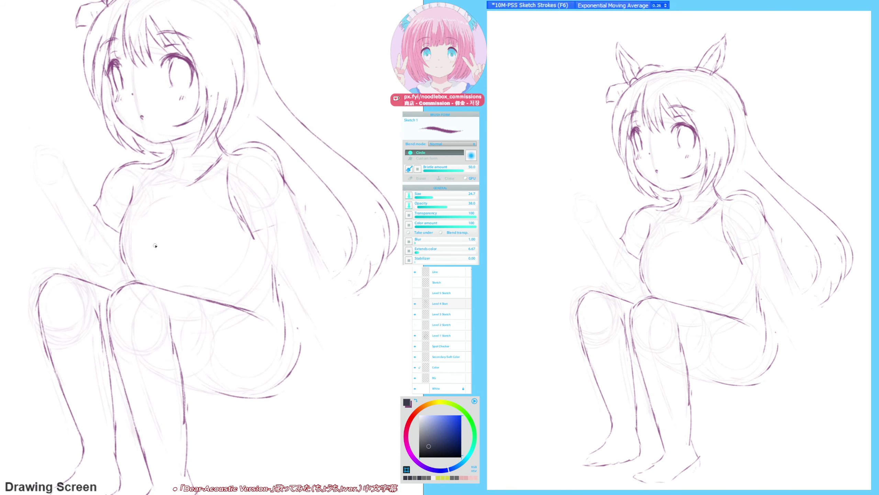
key("F9")
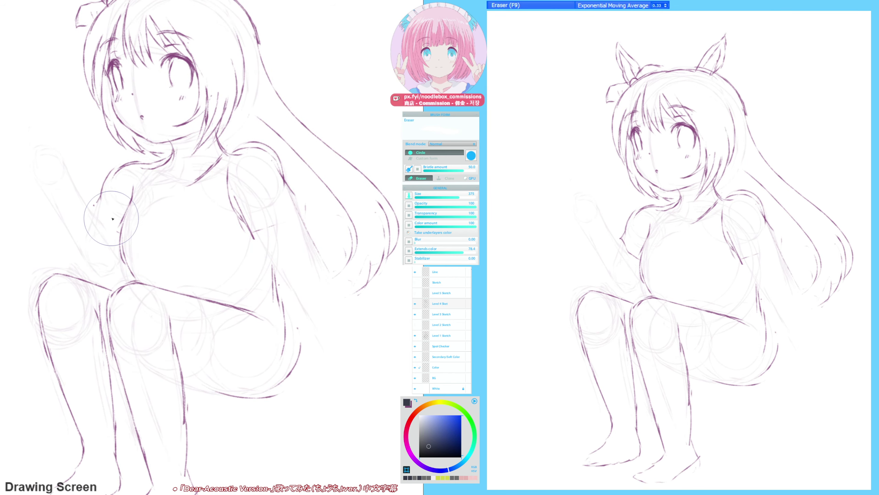
left_click_drag(112, 218, 99, 229)
key("F6")
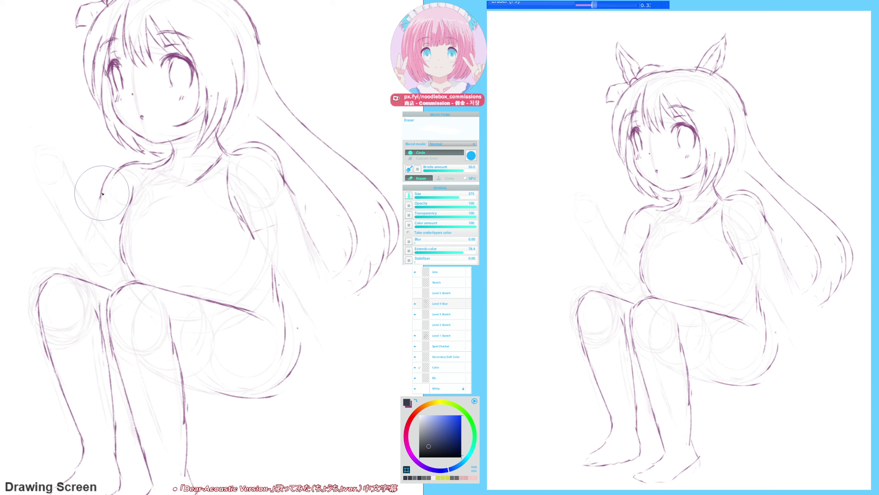
key("F6")
mouse_move(103, 181)
left_mouse_down()
mouse_move(93, 206)
mouse_move(117, 237)
left_mouse_up()
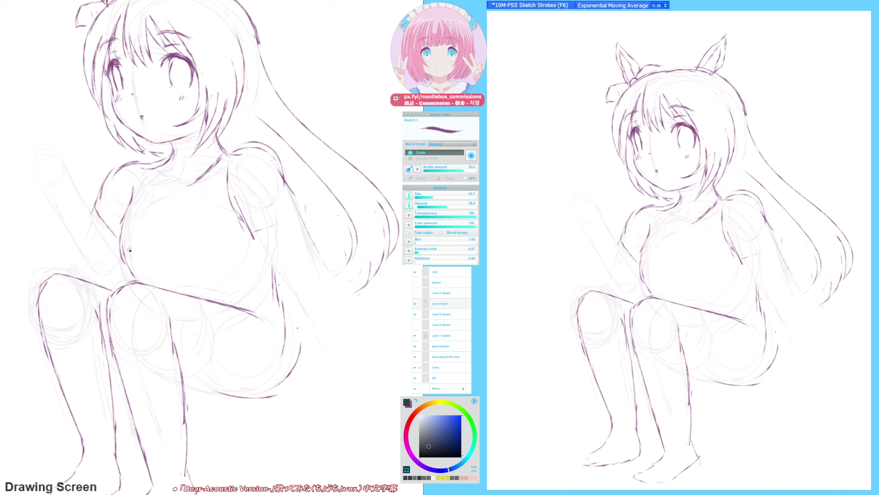
- Erase the near upper arm's outer line and the stray strokes below the shoulder
key("h")
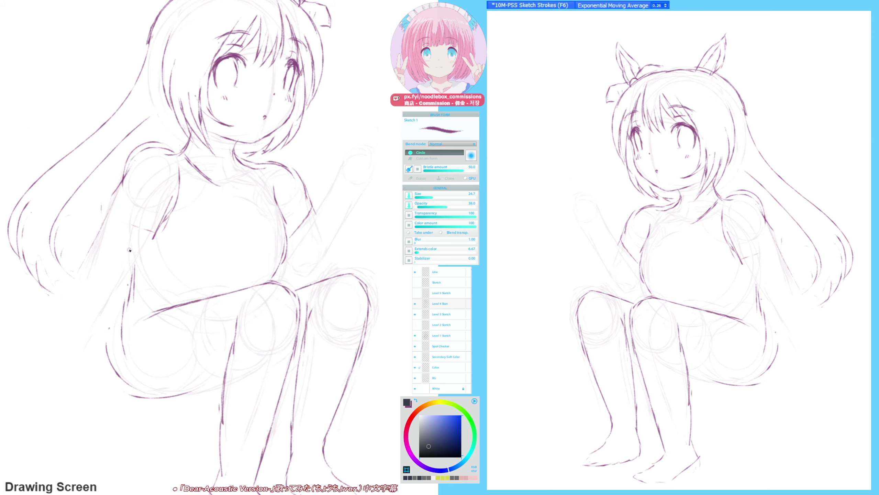
key("F9")
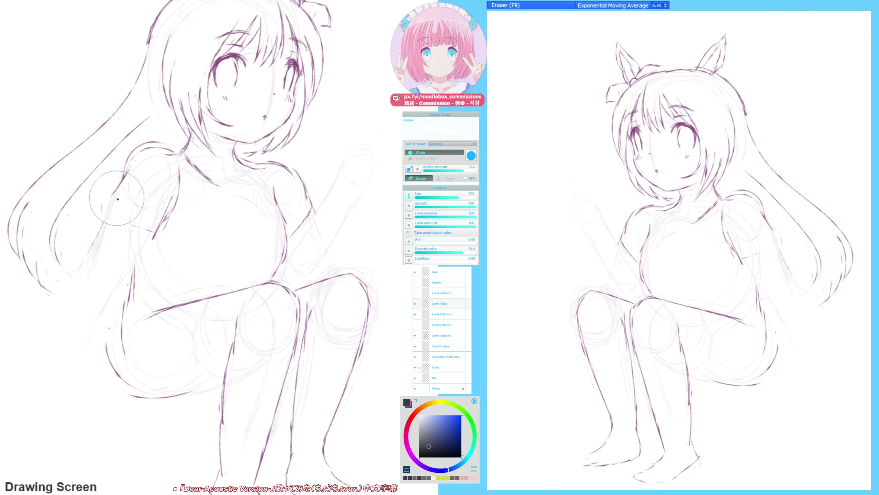
left_click_drag(96, 240, 43, 325)
left_click_drag(107, 212, 90, 240)
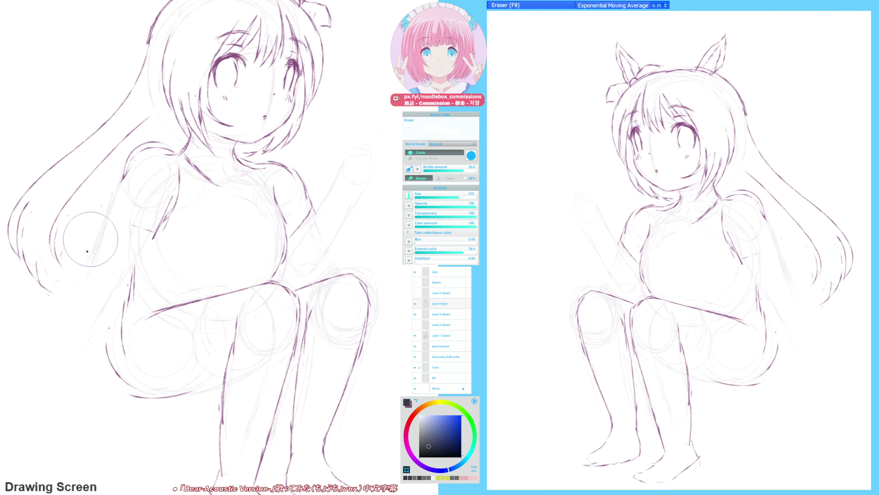
key("h")
left_click_drag(251, 300, 90, 306)
mouse_move(101, 204)
left_mouse_down()
mouse_move(109, 229)
mouse_move(122, 217)
mouse_move(138, 243)
left_mouse_up()
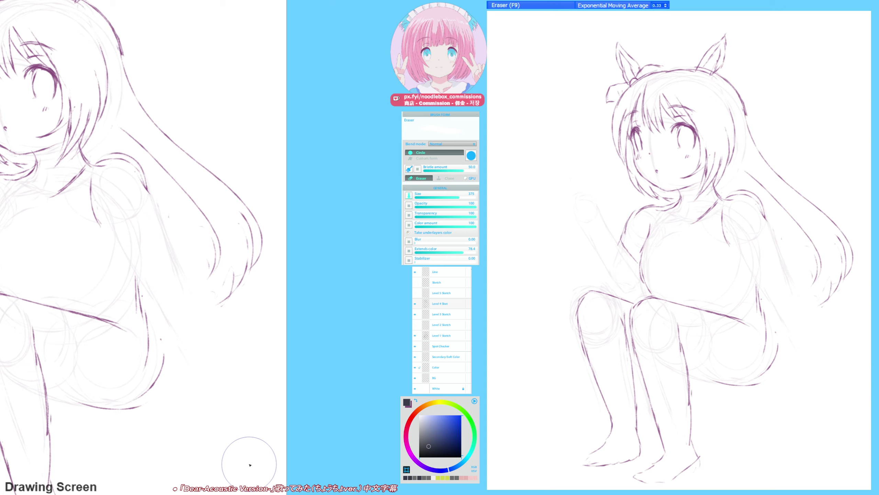
key("h")
left_click_drag(241, 81, 139, 103)
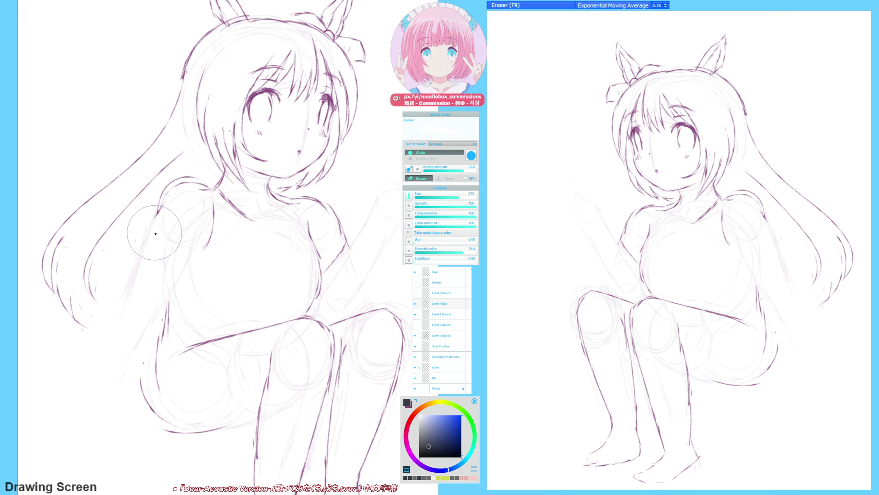
- Sketch a short sleeve on the near arm in the mirrored view, drawing its outer edge, hem and inner edge
key("F6")
mouse_move(157, 206)
left_mouse_down()
mouse_move(132, 253)
mouse_move(158, 268)
left_mouse_up()
mouse_move(162, 268)
left_mouse_down()
mouse_move(179, 276)
mouse_move(199, 251)
left_mouse_up()
left_click_drag(202, 228, 202, 236)
key("h")
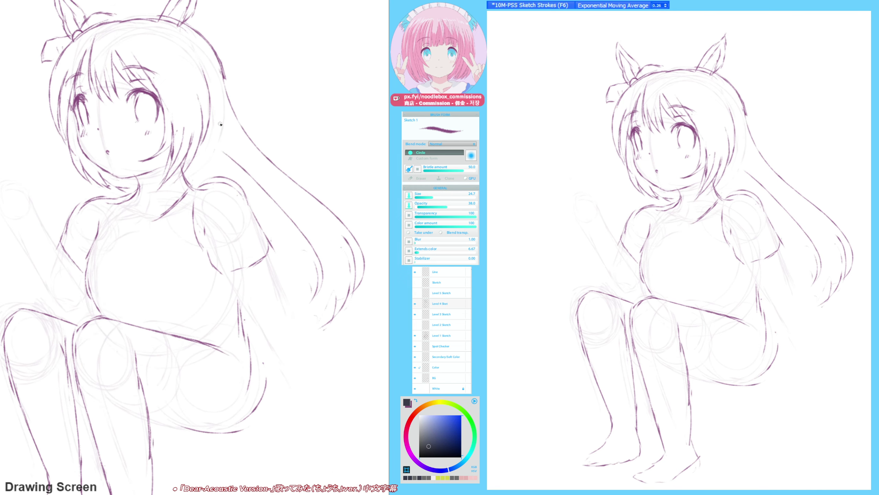
- Erase the lower outline of the far upper arm and redraw it in the unmirrored view
left_click_drag(208, 200, 264, 176)
key("F9")
mouse_move(116, 235)
left_mouse_down()
mouse_move(127, 227)
mouse_move(134, 254)
mouse_move(137, 244)
mouse_move(121, 243)
mouse_move(132, 258)
left_mouse_up()
key("F6")
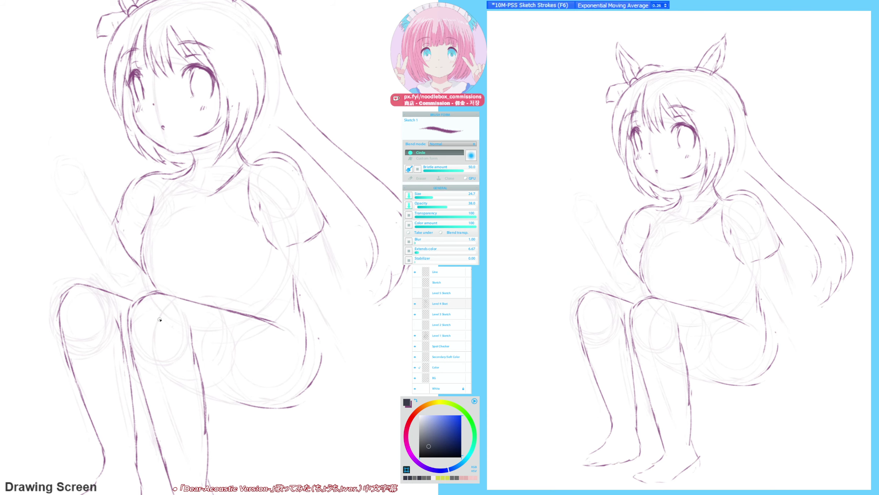
- Erase the top of the near shoulder and redraw it as a rounded sleeve cap separated from the neck
left_click_drag(315, 125, 309, 122)
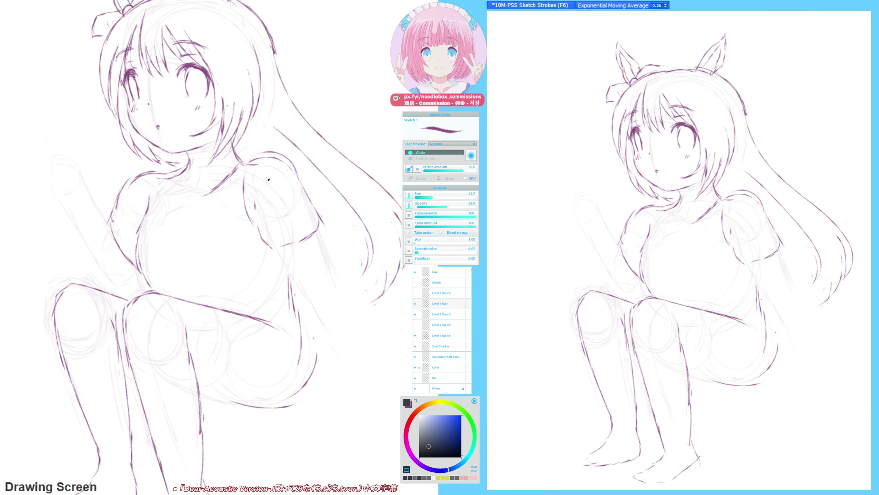
key("F9")
mouse_move(267, 172)
left_mouse_down()
mouse_move(265, 153)
mouse_move(261, 170)
mouse_move(284, 158)
mouse_move(297, 171)
left_mouse_up()
key("F6")
key("F9")
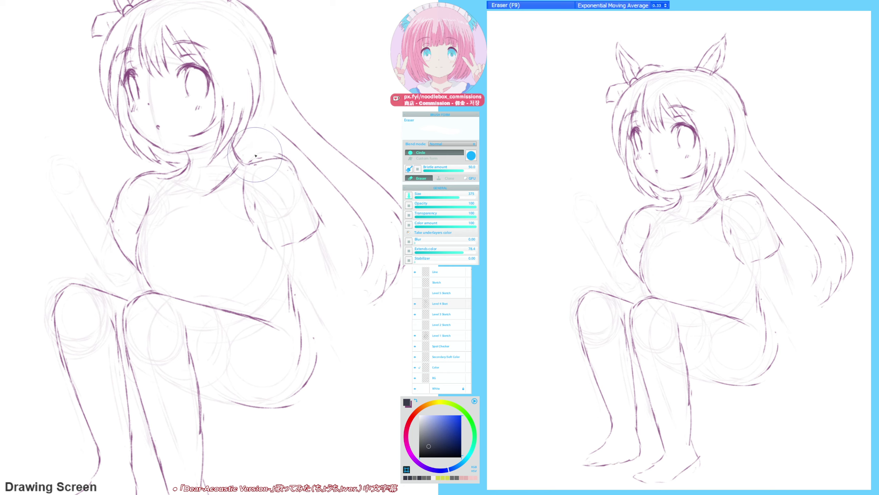
left_click_drag(295, 266, 320, 245)
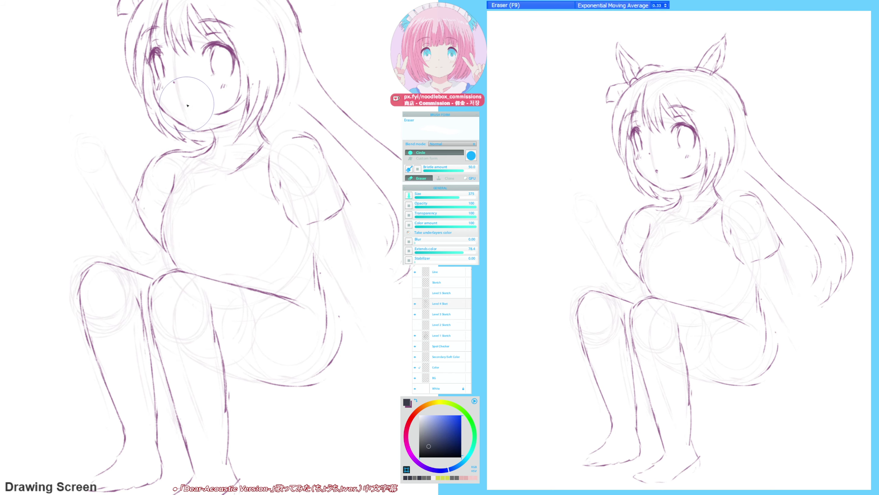
- Replace the erased mouth with a tiny, light mark and complete the bow loop beside the ear
key("F6")
key("h")
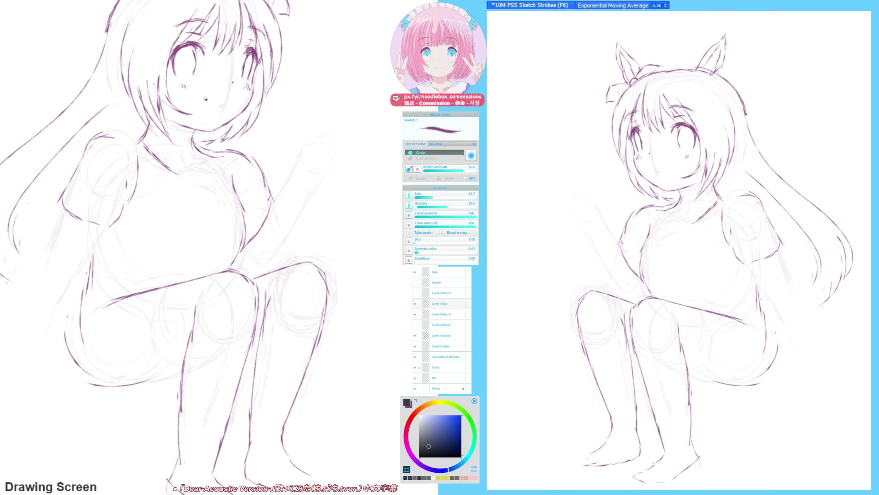
key("h")
left_click_drag(202, 5, 192, 57)
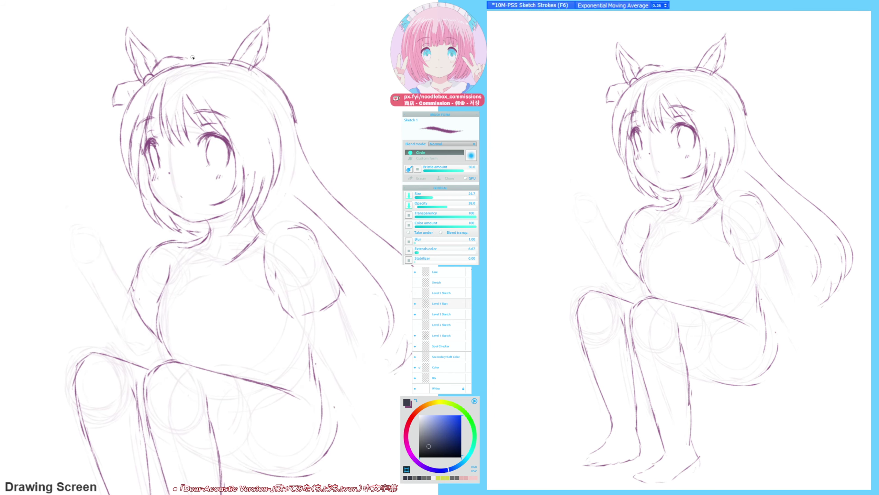
key("F9")
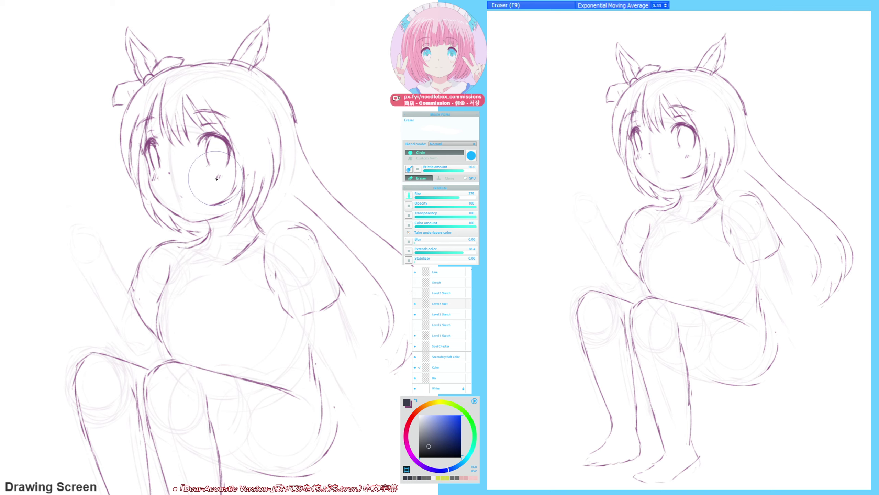
- Sketch a pointed collar flap running from the neckline across the chest to the near shoulder
key("F6")
left_click_drag(215, 265, 265, 233)
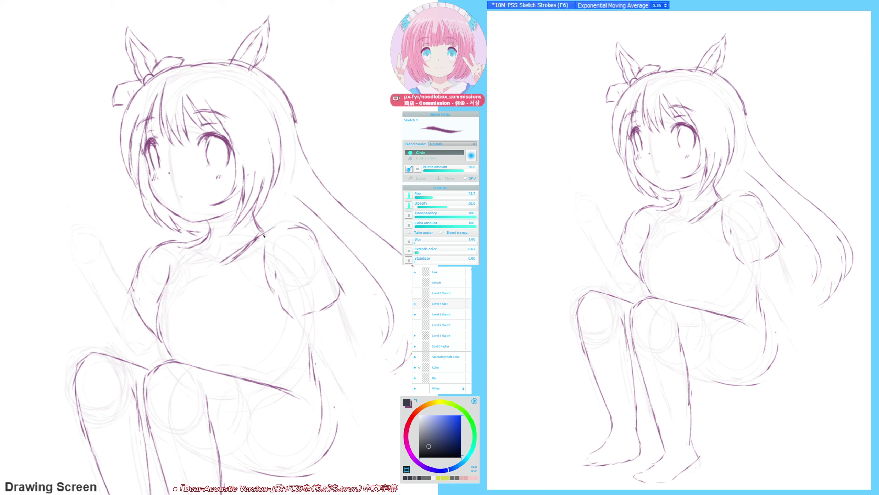
mouse_move(221, 263)
left_mouse_down()
mouse_move(241, 293)
mouse_move(236, 286)
mouse_move(279, 253)
left_mouse_up()
left_click_drag(208, 297, 216, 238)
left_click_drag(274, 364, 234, 353)
- Sketch the line of the back in the mirrored view, from under the near sleeve down to the hip
key("h")
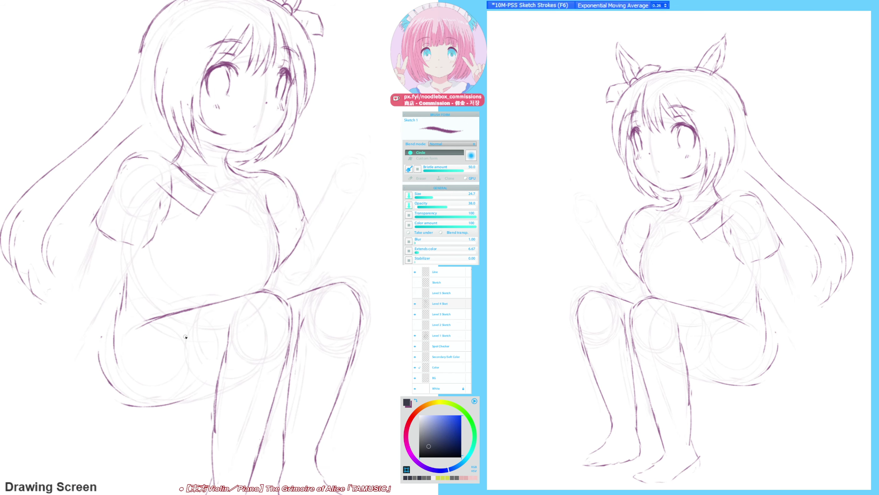
left_click_drag(134, 242, 121, 294)
mouse_move(133, 258)
left_mouse_down()
mouse_move(100, 346)
mouse_move(113, 376)
left_mouse_up()
key("h")
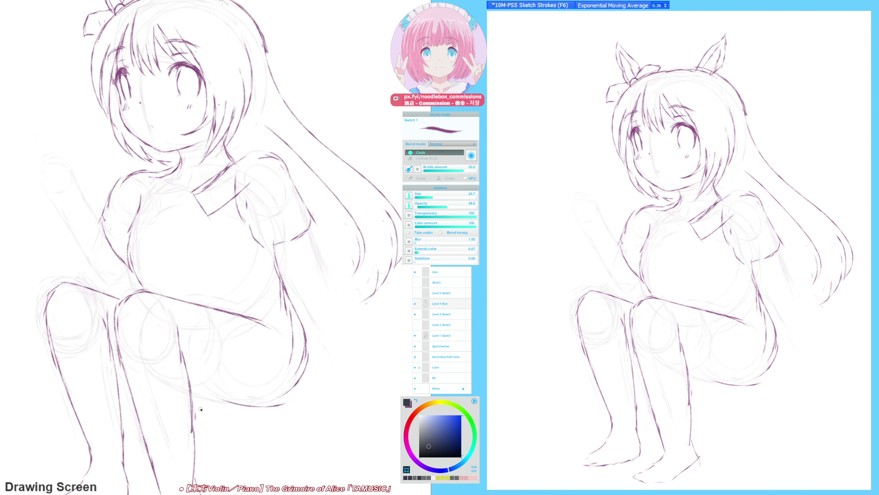
left_click_drag(201, 399, 175, 398)
left_click_drag(177, 317, 174, 359)
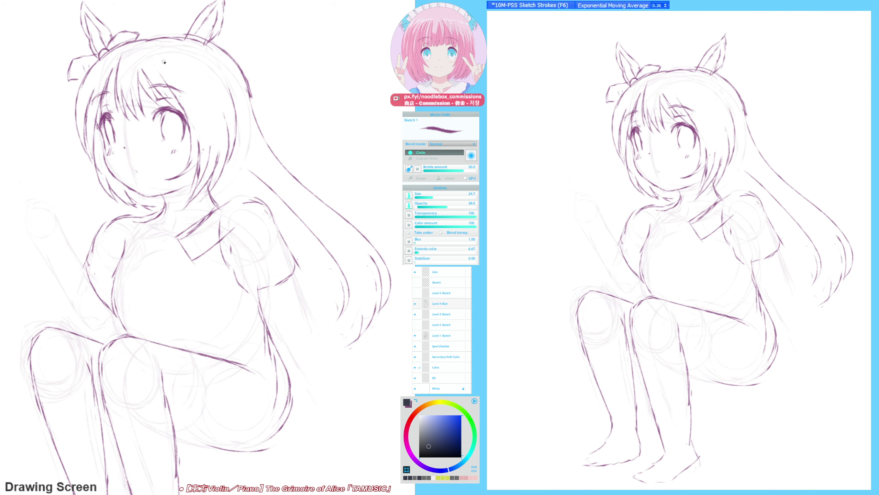
key("h")
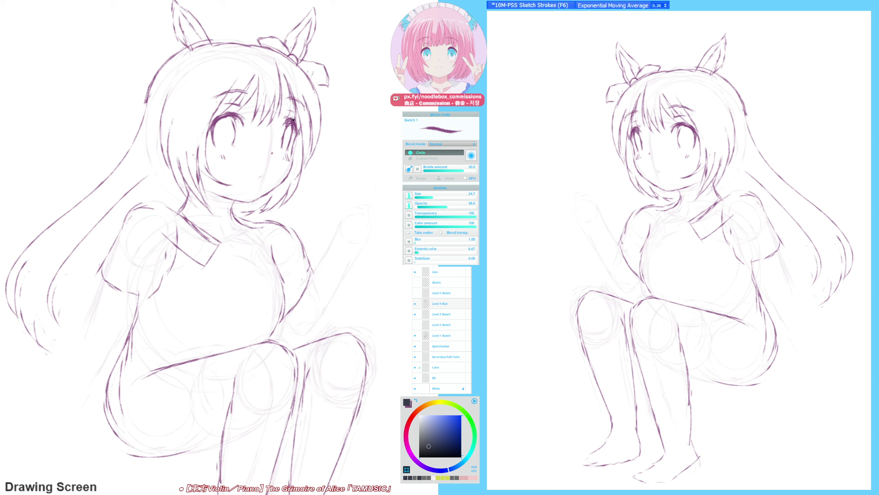
key("F9")
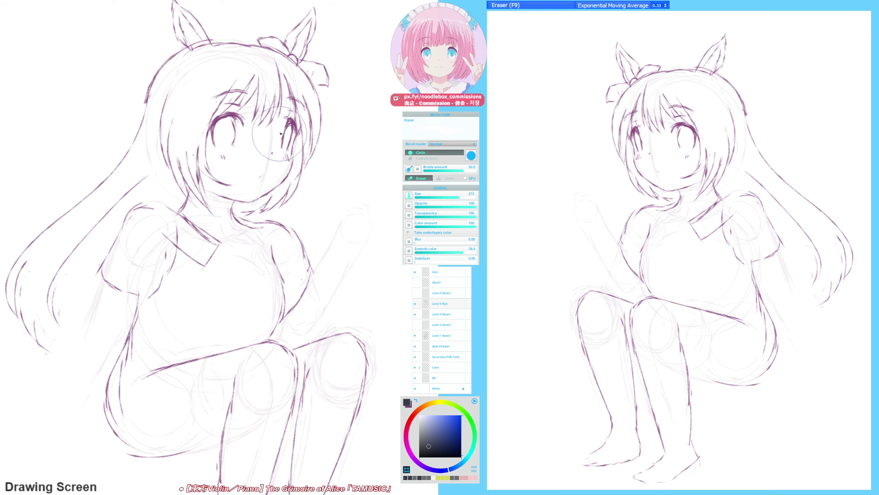
key("h")
left_click_drag(283, 229, 276, 213)
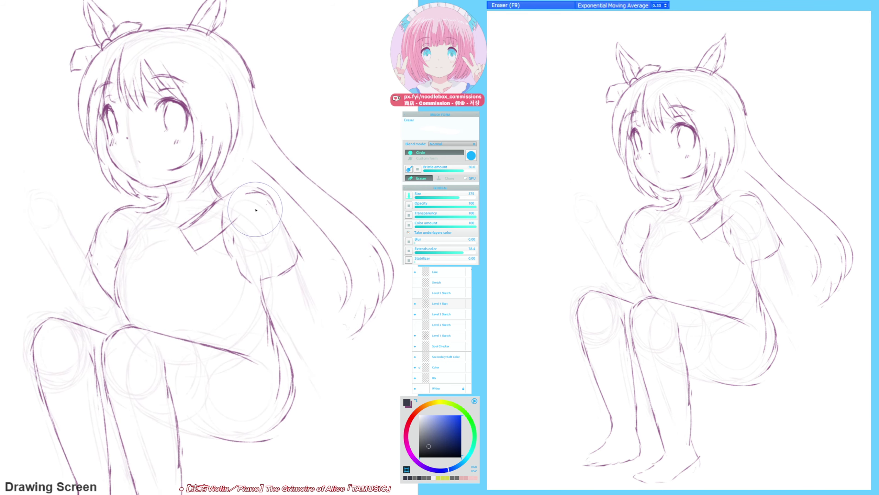
- Sketch two slightly curved placket lines down the front of the shirt, from the collar to the near thigh
key("F6")
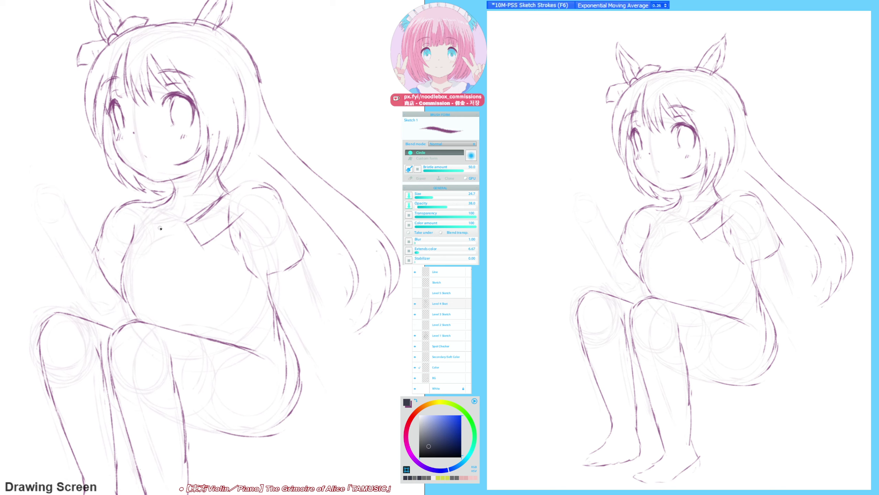
left_click_drag(160, 234, 170, 305)
key("ctrl+z")
left_click_drag(160, 239, 176, 326)
key("ctrl+z")
left_click_drag(186, 240, 210, 331)
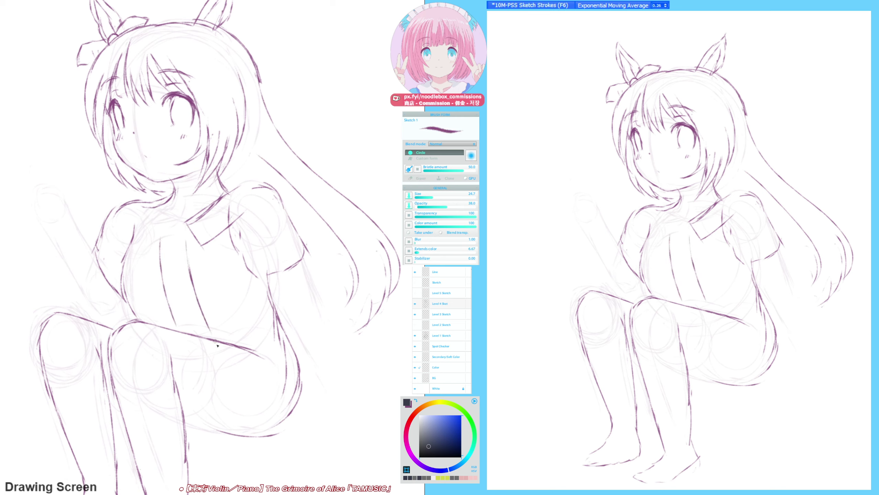
left_click_drag(189, 281, 219, 348)
- Sketch a smaller pointed collar flap on the far side of the neck and clean up the near flap's upper edge
mouse_move(174, 221)
left_mouse_down()
mouse_move(152, 238)
mouse_move(156, 190)
left_mouse_up()
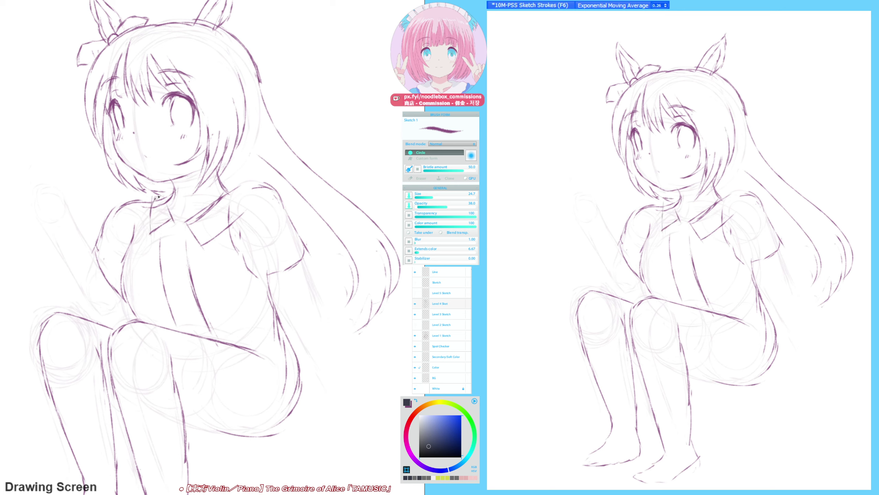
left_click_drag(152, 225, 157, 198)
key("F9")
mouse_move(208, 205)
left_mouse_down()
mouse_move(205, 214)
mouse_move(216, 199)
mouse_move(194, 214)
mouse_move(225, 185)
mouse_move(242, 205)
left_mouse_up()
key("F6")
key("h")
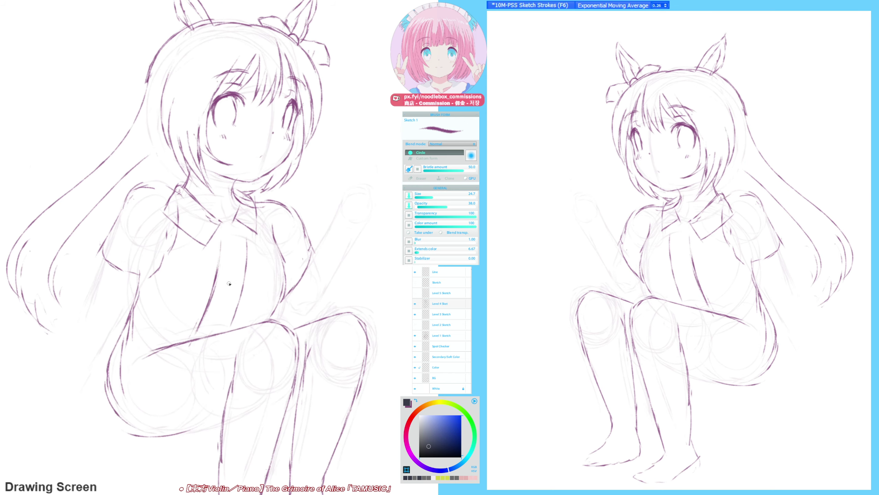
key("h")
mouse_move(184, 239)
left_mouse_down()
mouse_move(198, 242)
mouse_move(183, 261)
left_mouse_up()
key("ctrl+z")
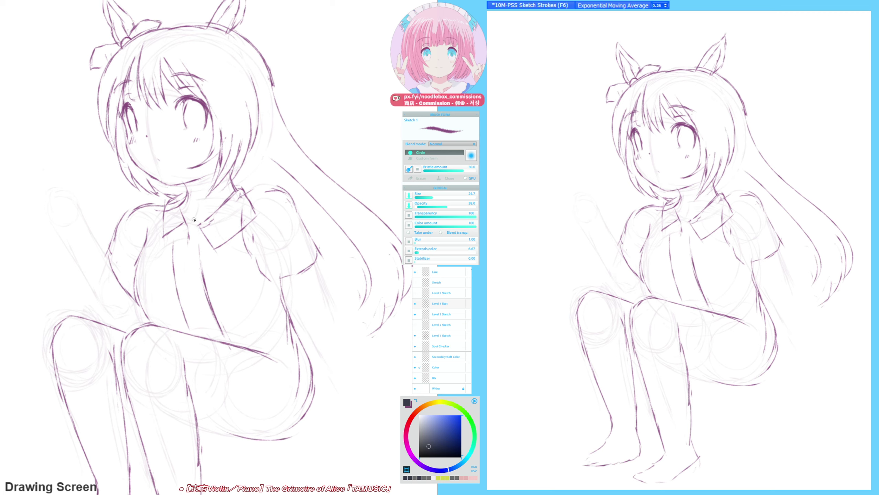
left_click_drag(198, 225, 190, 239)
key("ctrl+z")
key("F5")
key("F6")
- Sketch another placket line between the two lines running down the front of the shirt
left_click_drag(186, 257, 194, 322)
key("ctrl+z")
key("ctrl+z")
left_click_drag(186, 258, 195, 320)
left_click_drag(187, 281, 200, 327)
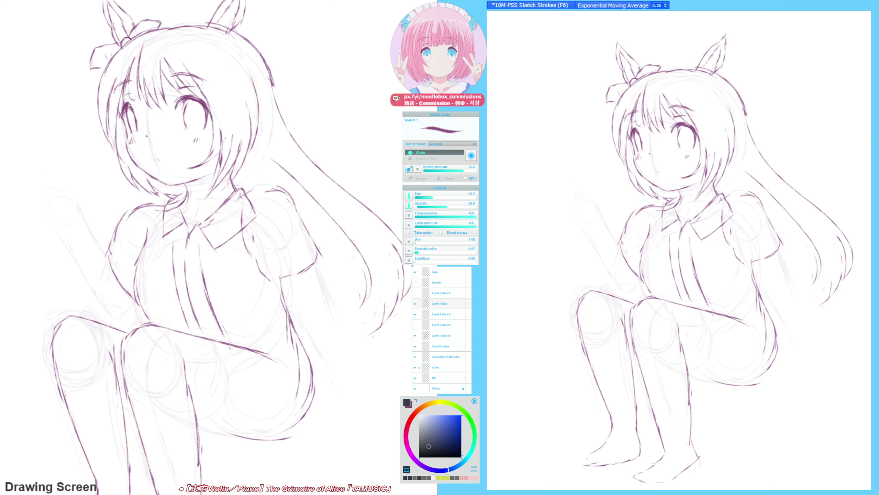
- Erase the inner top of the near sleeve and redraw the shoulder line up to the collar in the mirrored view
key("F9")
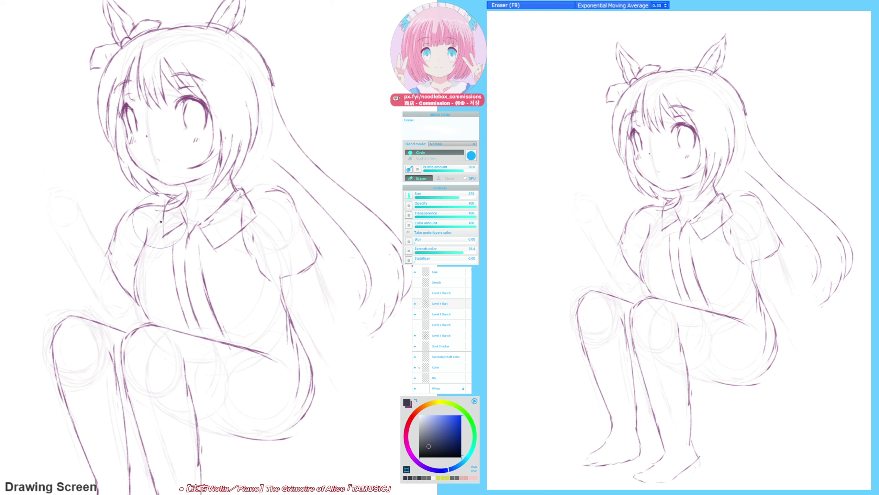
key("F6")
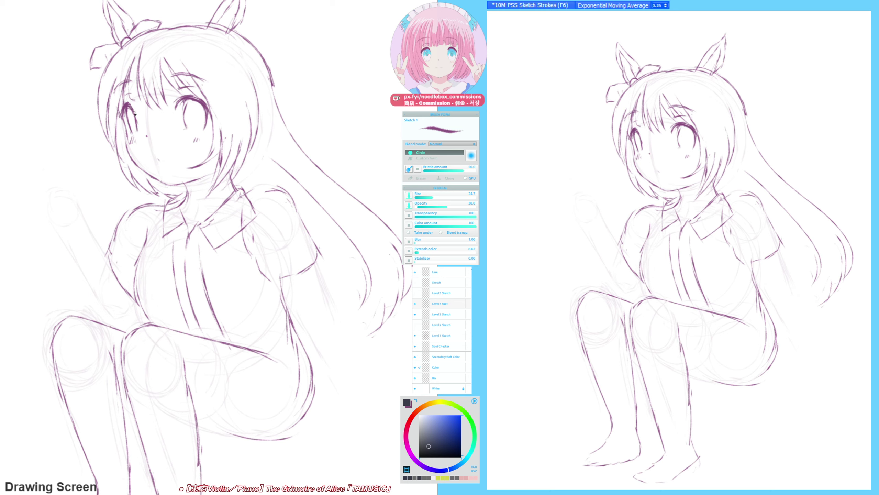
key("F9")
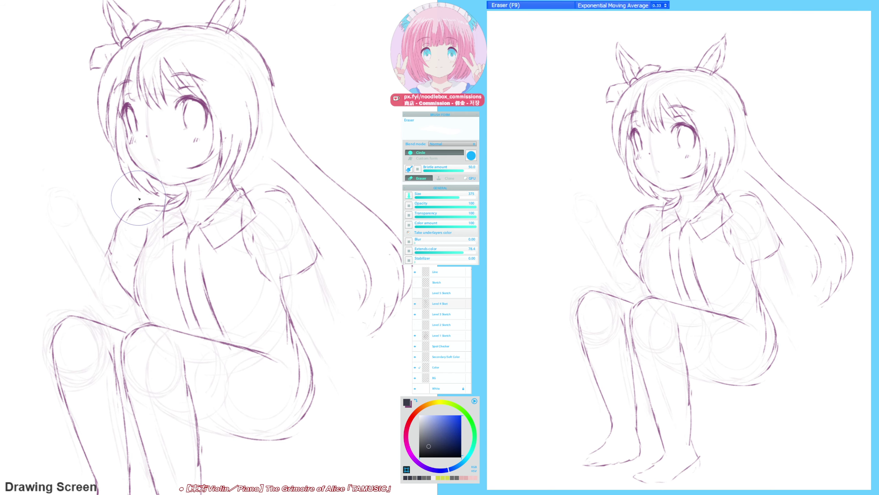
key("h")
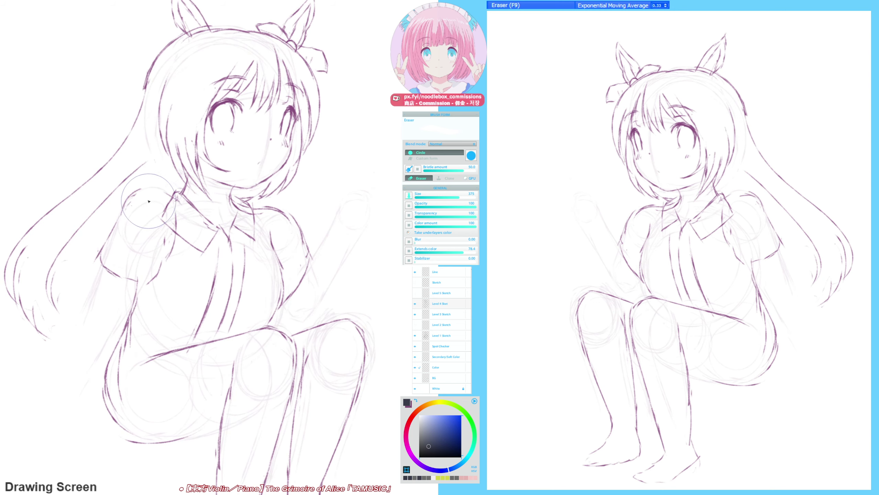
key("F6")
left_click_drag(149, 192, 172, 200)
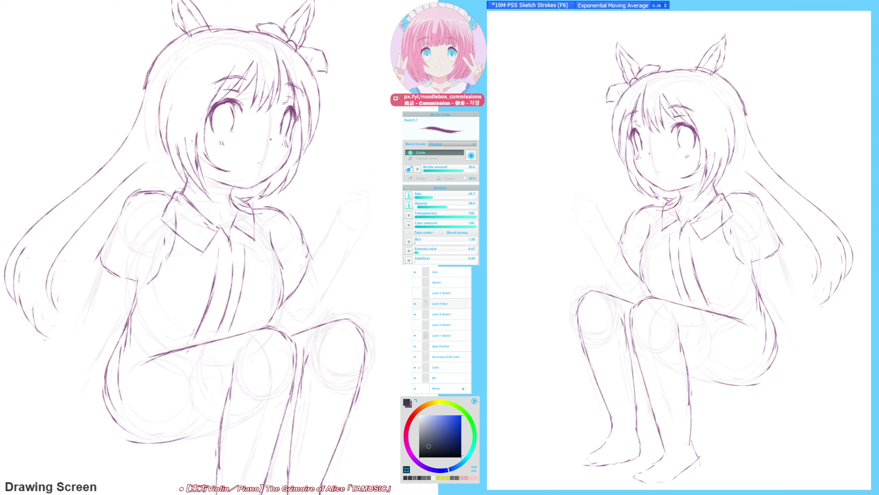
key("h")
- Erase stray lines around the neckline and shirt front, and redraw the near-side placket line down to the thigh
left_click_drag(257, 253, 142, 241)
key("F9")
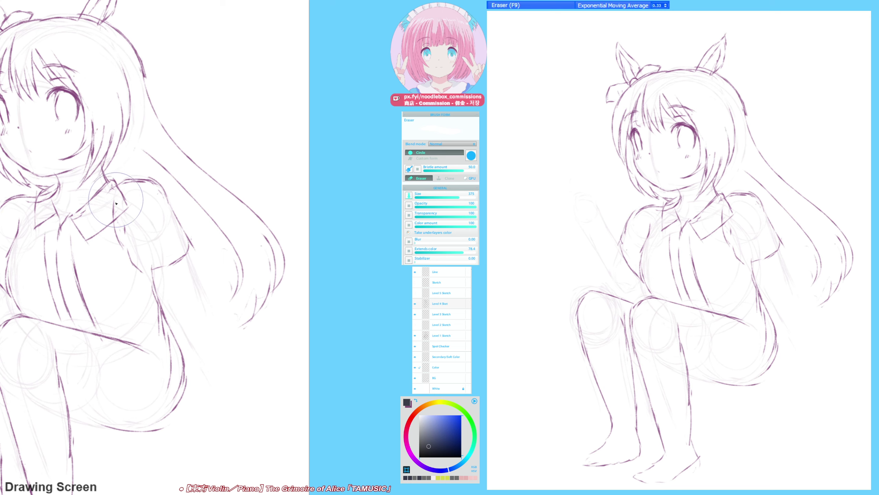
scroll(194, 210, "down", 2)
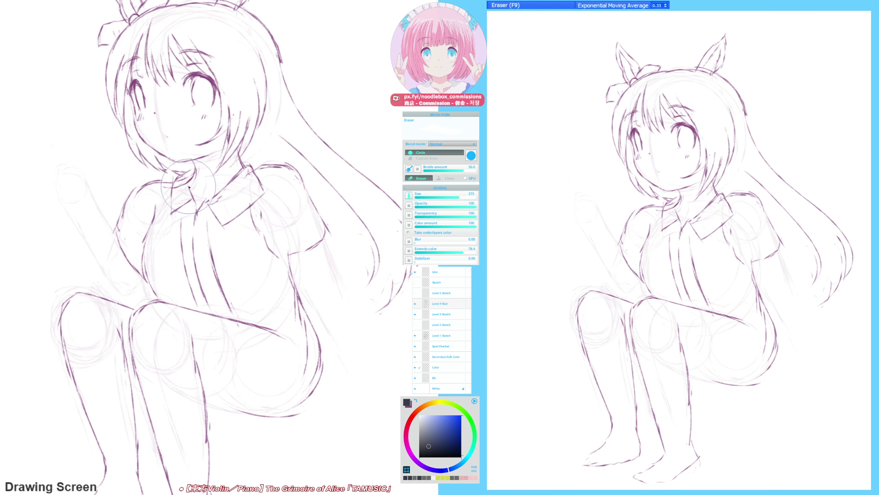
left_click_drag(189, 186, 179, 185)
mouse_move(211, 247)
left_mouse_down()
mouse_move(233, 314)
mouse_move(211, 233)
mouse_move(212, 261)
left_mouse_up()
key("F6")
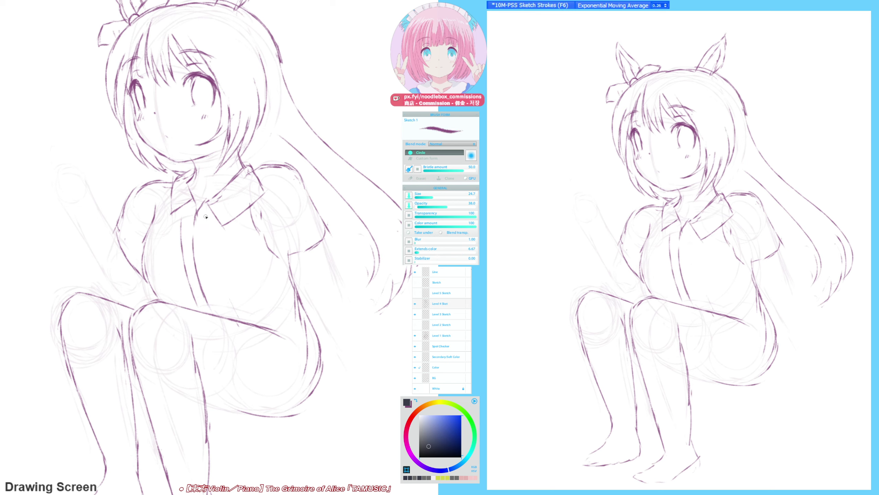
left_click_drag(205, 232, 223, 310)
- Clean up the near collar flap and extend its outer corner over the shoulder in the mirrored view
key("F9")
left_click_drag(227, 229, 222, 232)
key("h")
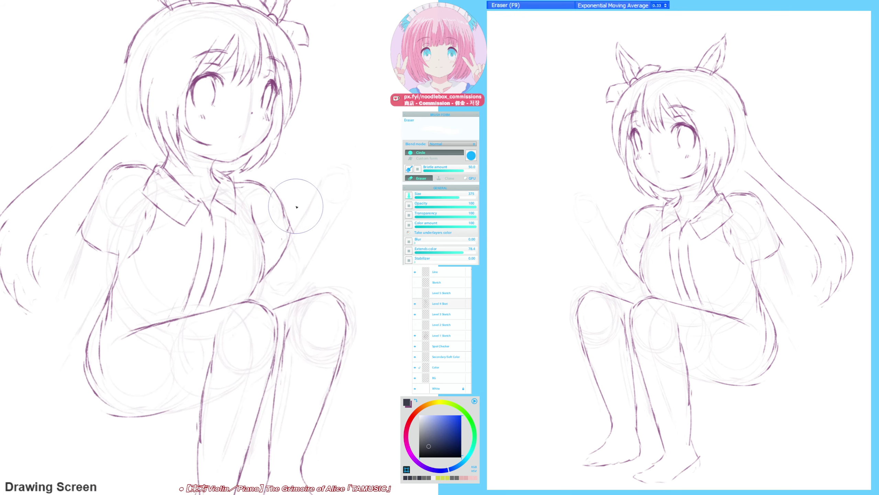
mouse_move(198, 180)
left_mouse_down()
mouse_move(225, 215)
mouse_move(176, 218)
mouse_move(179, 209)
left_mouse_up()
key("F6")
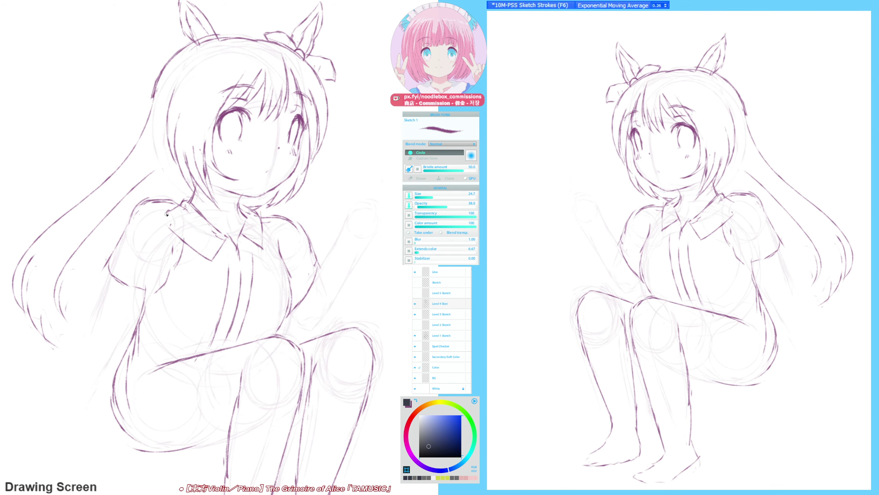
key("h")
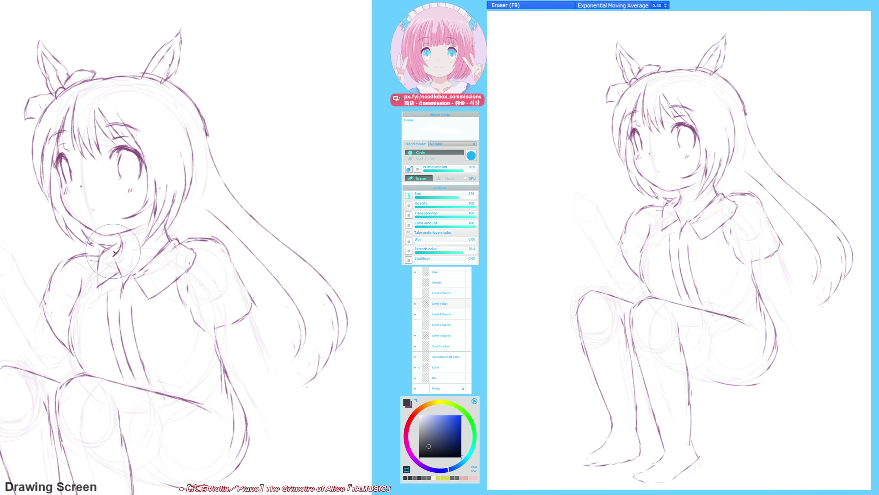
- Erase the mouth, redraw it as a short darker mark, and touch up the near eye in the mirrored view
left_click_drag(265, 243, 302, 231)
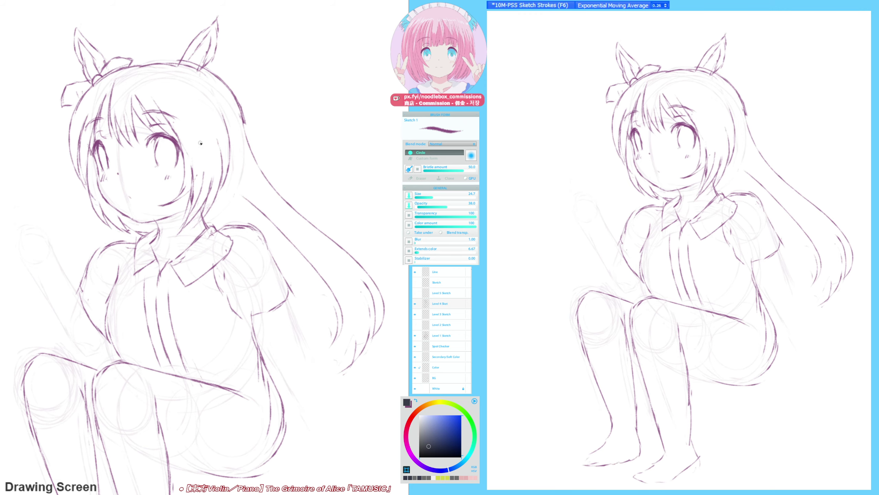
left_click_drag(178, 188, 208, 197)
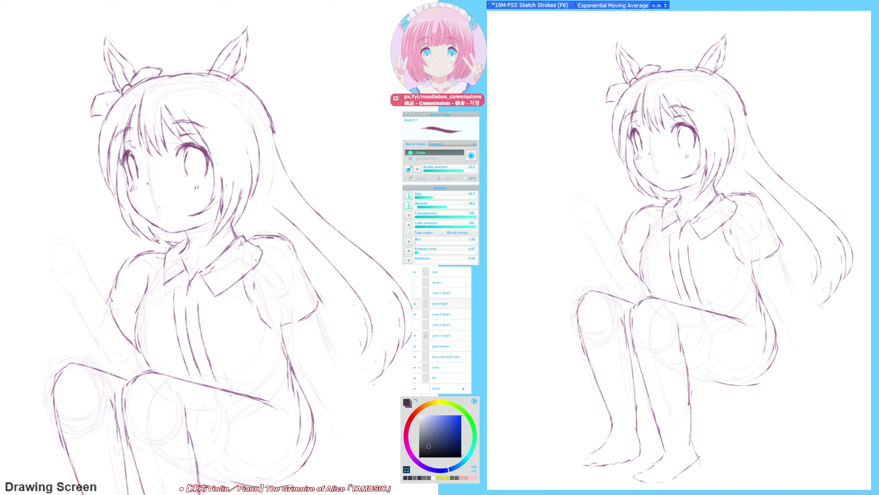
key("F9")
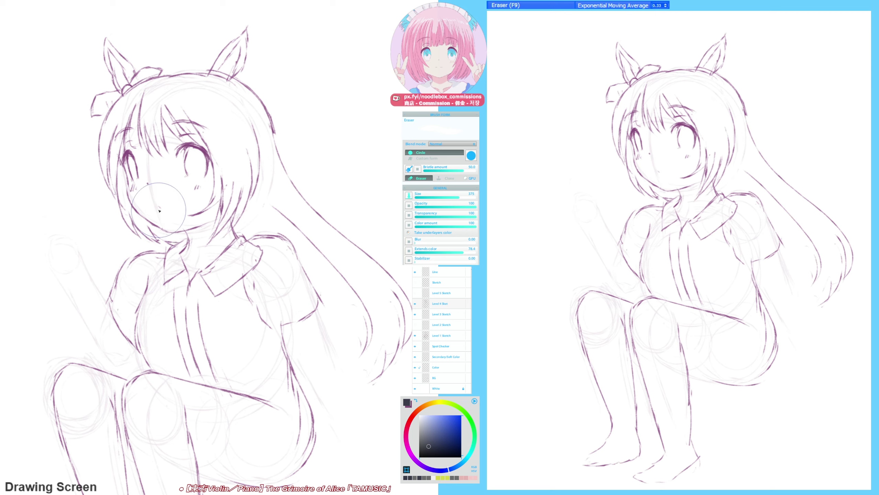
key("F6")
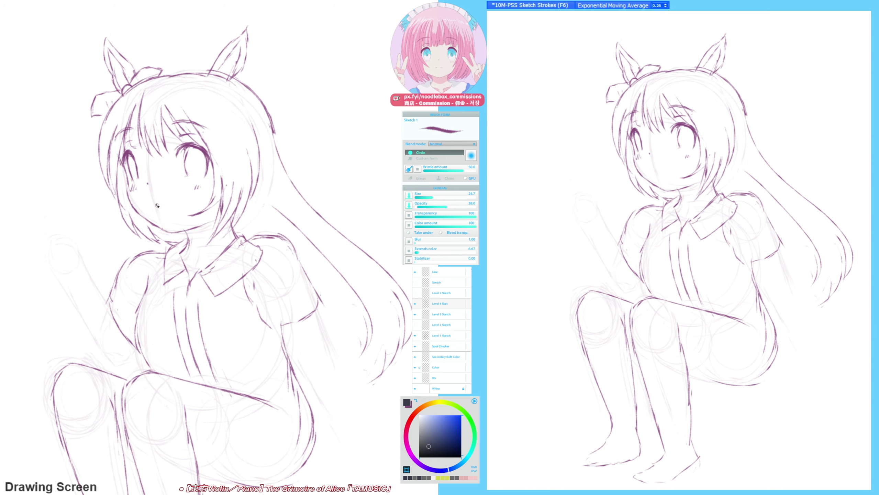
key("h")
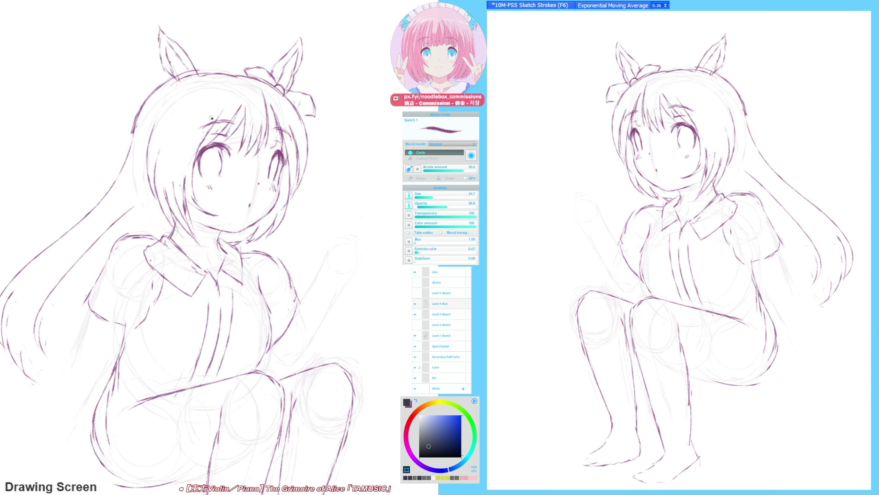
left_click_drag(219, 148, 220, 149)
key("h")
left_click_drag(191, 289, 176, 275)
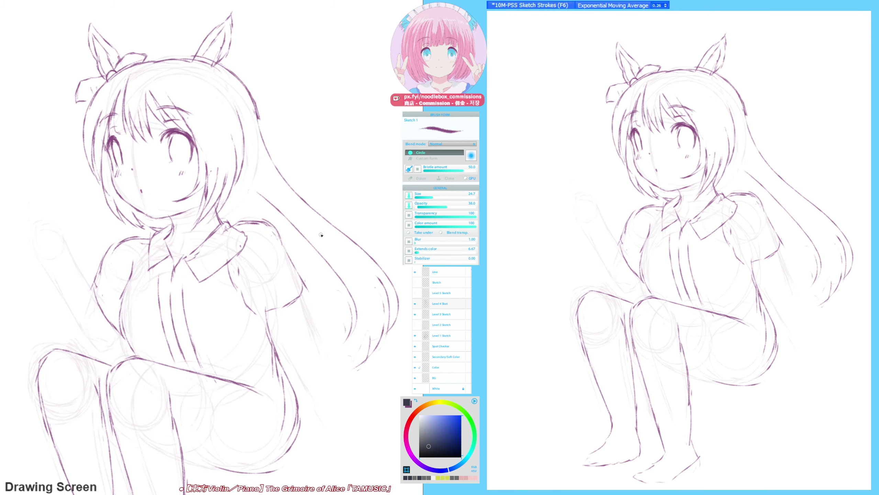
- Add an inner strand to the long trailing hair and extend the near-side fold line down the shirt front
left_click_drag(321, 235, 361, 349)
left_click_drag(188, 277, 212, 368)
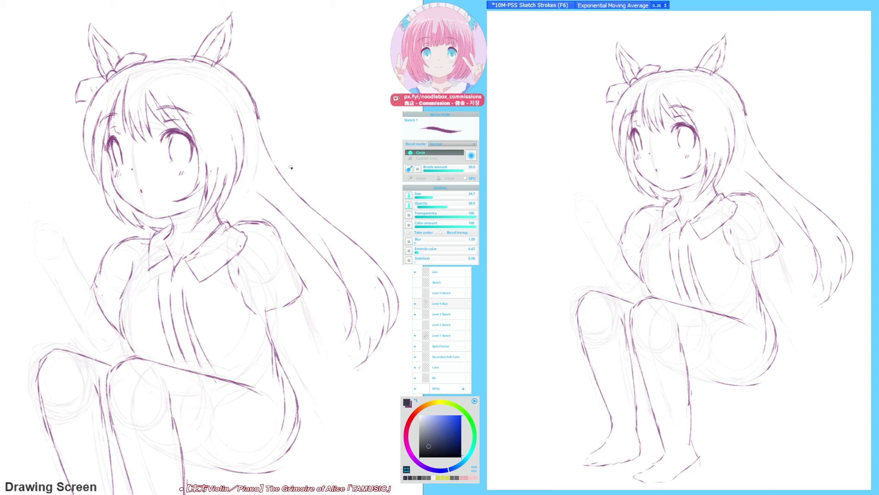
left_click_drag(91, 99, 33, 250)
key("ctrl+z")
- Erase the short mouth mark and redraw the mouth slightly larger above the chin
key("F9")
key("F6")
left_click_drag(170, 240, 180, 253)
key("F9")
left_click_drag(154, 198, 159, 211)
key("F6")
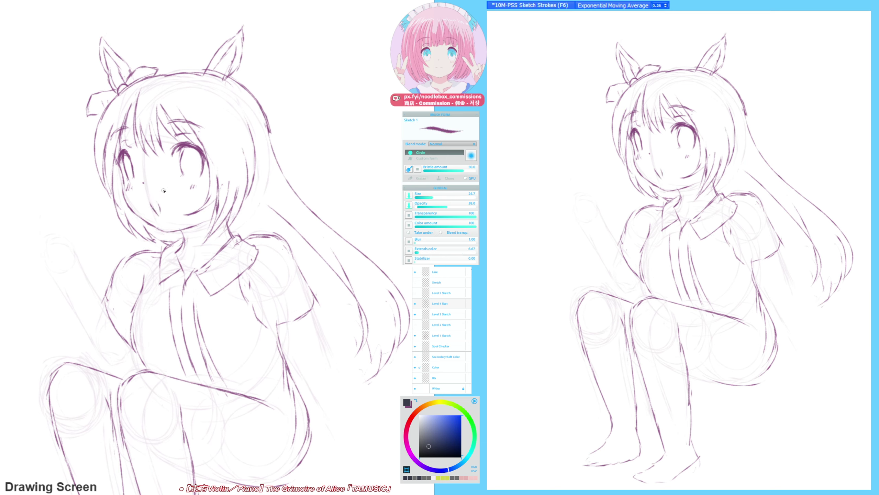
- Rename the active Level 4 drawing layer
left_click(443, 337)
double_click(442, 314)
left_click(444, 306)
key("Return")
- Sketch small pupil and highlight marks inside the near eye
left_click_drag(199, 246, 220, 259)
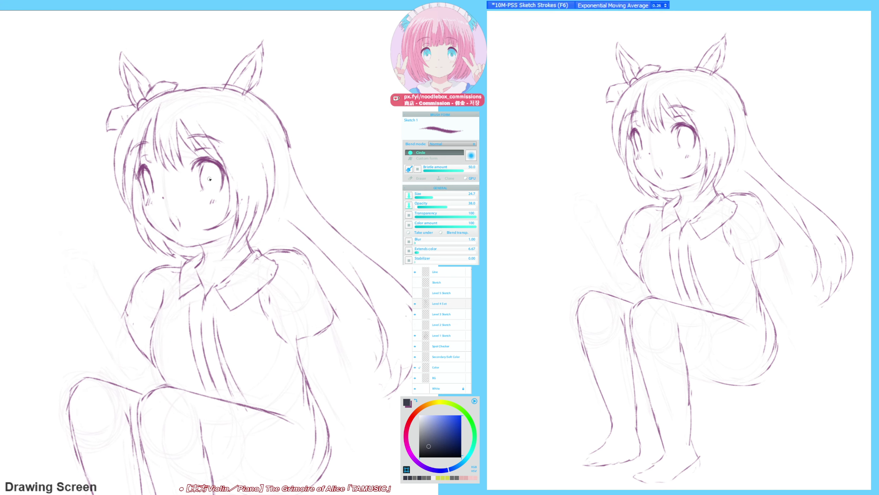
left_click_drag(211, 181, 208, 185)
key("ctrl+z")
- Erase the mouth and redraw it as a small, slightly open mouth
key("F9")
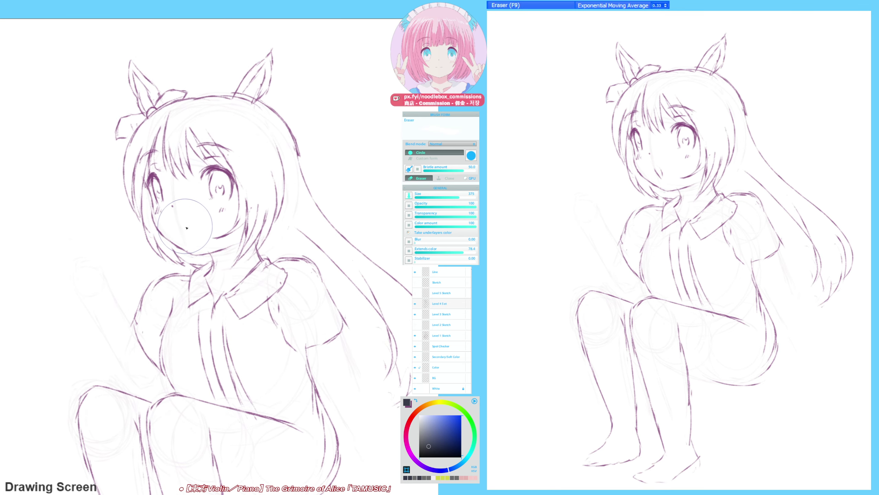
left_click_drag(185, 227, 213, 250)
key("F6")
key("F9")
key("F6")
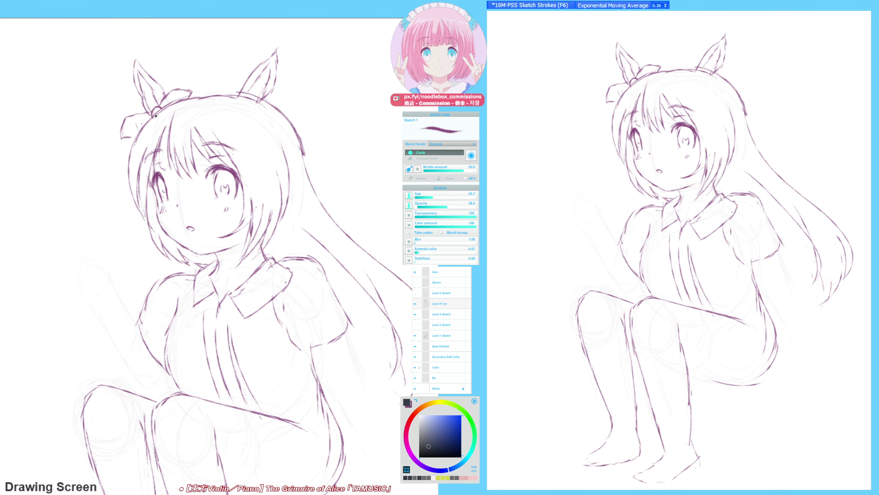
- Trim the hair outline below the bow and sketch layered strands down the far side of the face to the chin
key("F9")
mouse_move(136, 143)
left_mouse_down()
mouse_move(160, 113)
mouse_move(134, 139)
left_mouse_up()
key("F6")
left_click_drag(289, 260, 312, 246)
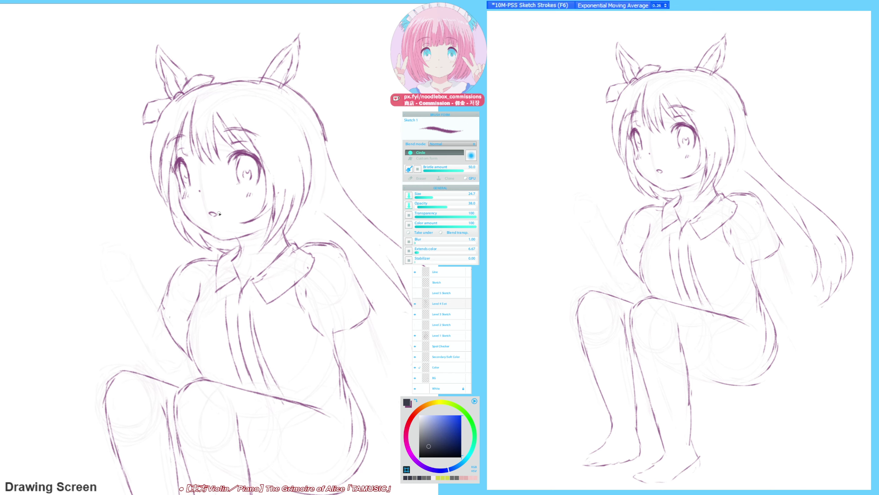
left_click_drag(150, 156, 169, 248)
key("ctrl+z")
left_click_drag(151, 160, 180, 246)
left_click_drag(163, 207, 171, 234)
left_click_drag(166, 215, 177, 232)
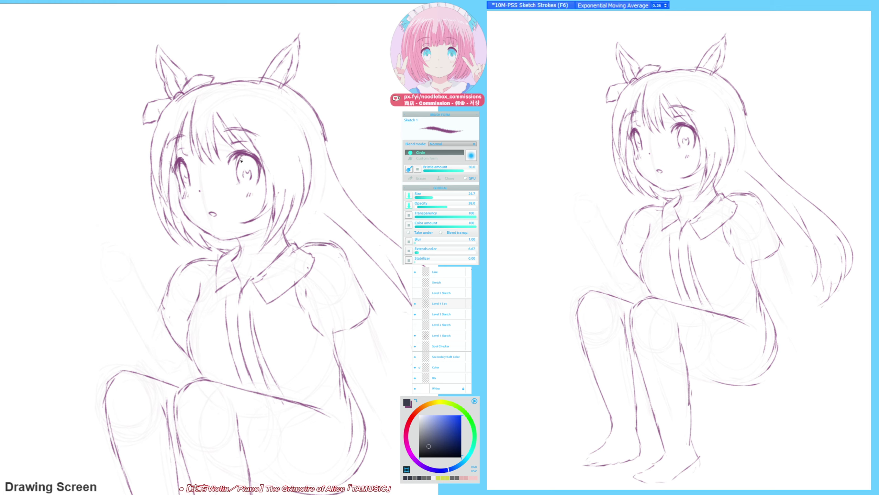
key("F9")
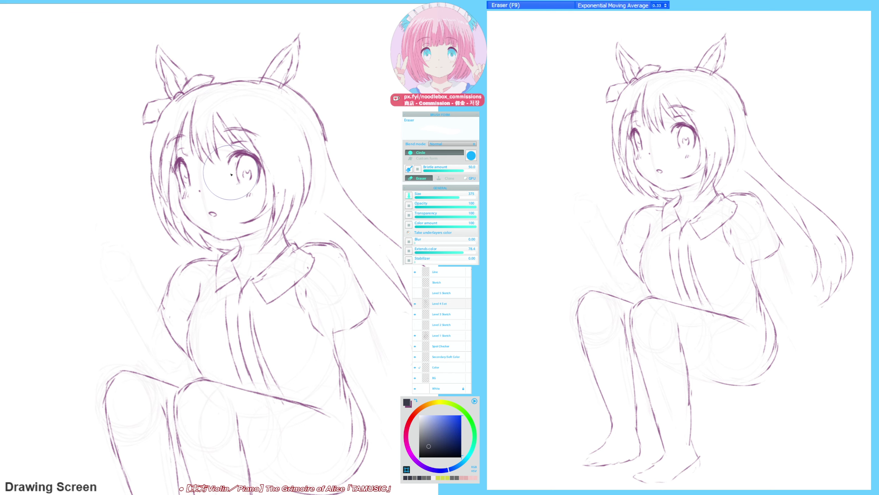
- Sketch a short curved contour line down the underside of the near thigh behind the knee
left_click_drag(238, 356, 191, 323)
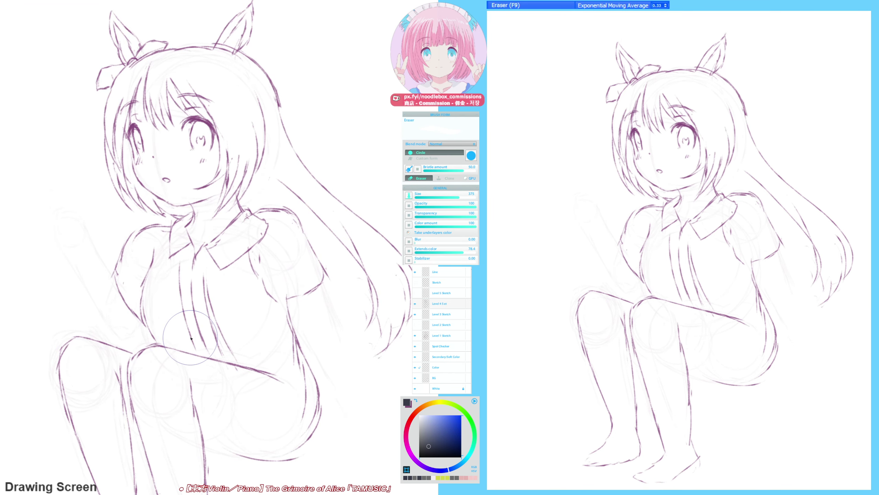
key("F6")
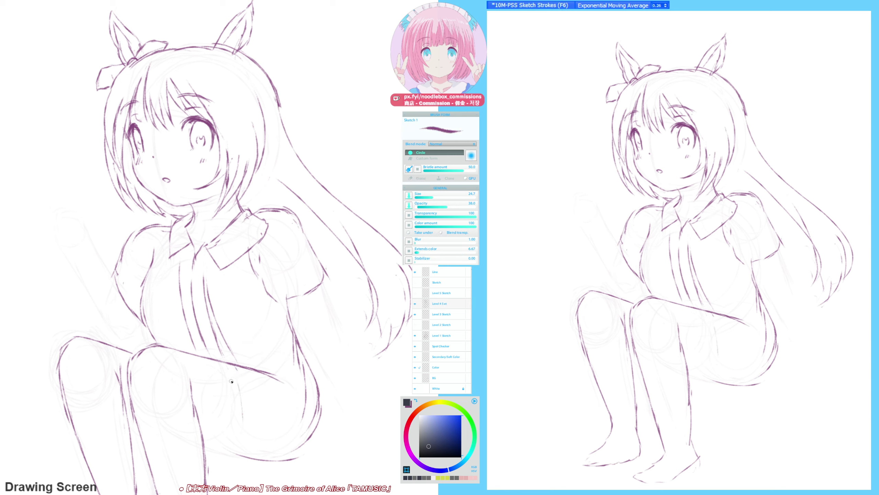
left_click_drag(242, 408, 232, 457)
- Erase the pointed shirt collar lines below the chin on the near side of the neck
key("F9")
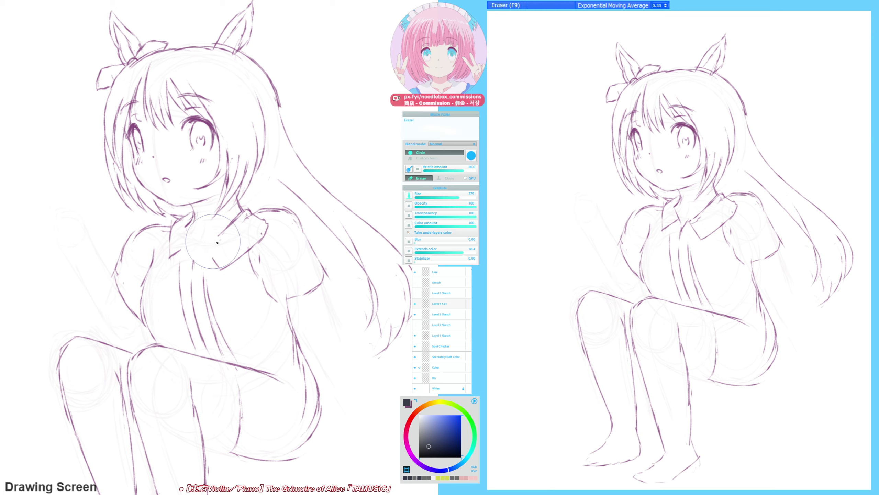
mouse_move(217, 242)
left_mouse_down()
mouse_move(201, 214)
mouse_move(244, 203)
left_mouse_up()
key("F6")
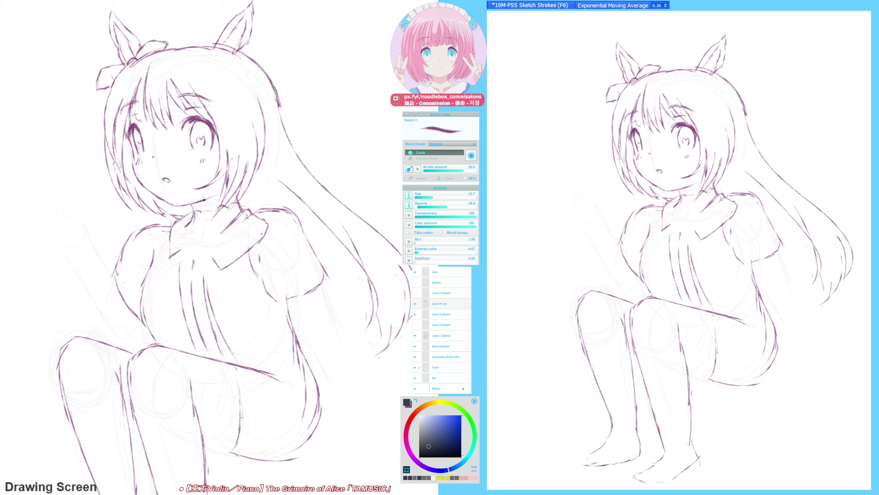
mouse_move(196, 213)
left_mouse_down()
mouse_move(194, 225)
mouse_move(223, 238)
mouse_move(230, 208)
mouse_move(222, 214)
left_mouse_up()
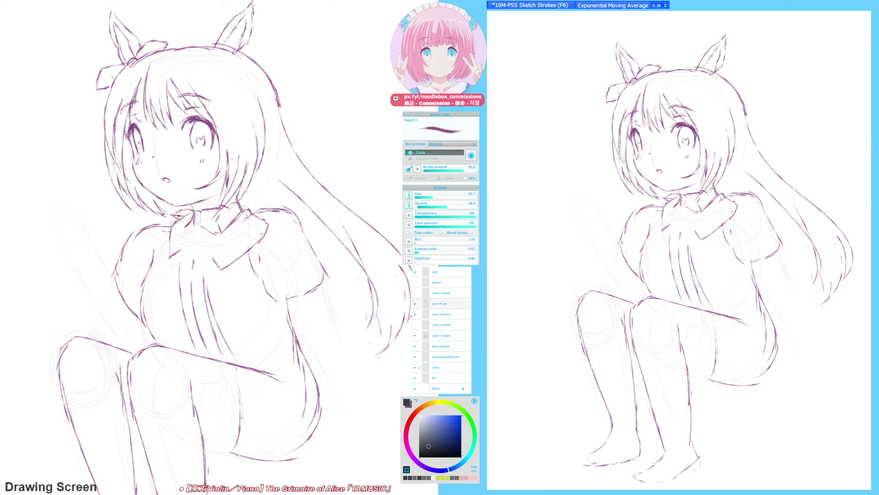
key("ctrl+z")
key("ctrl+z")
key("ctrl+z")
- Erase the leftover neckline strokes and inner collar edges to clear the space below the chin
key("F9")
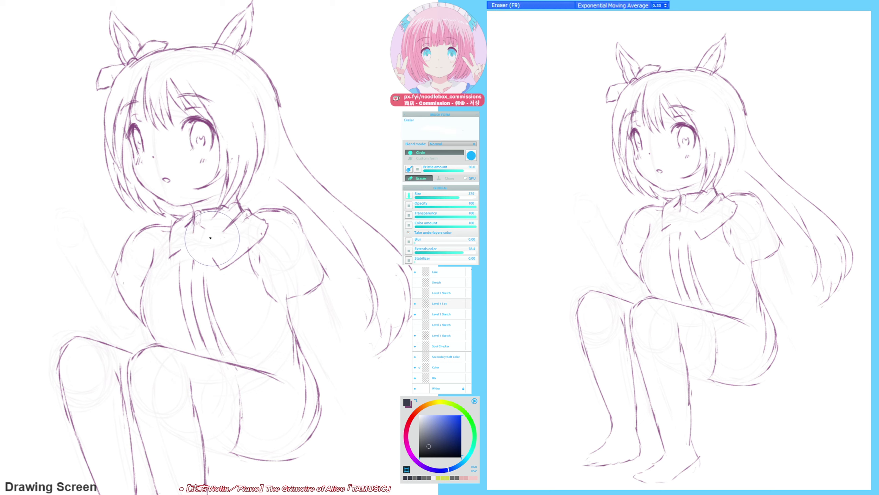
mouse_move(206, 221)
left_mouse_down()
mouse_move(206, 210)
mouse_move(204, 222)
left_mouse_up()
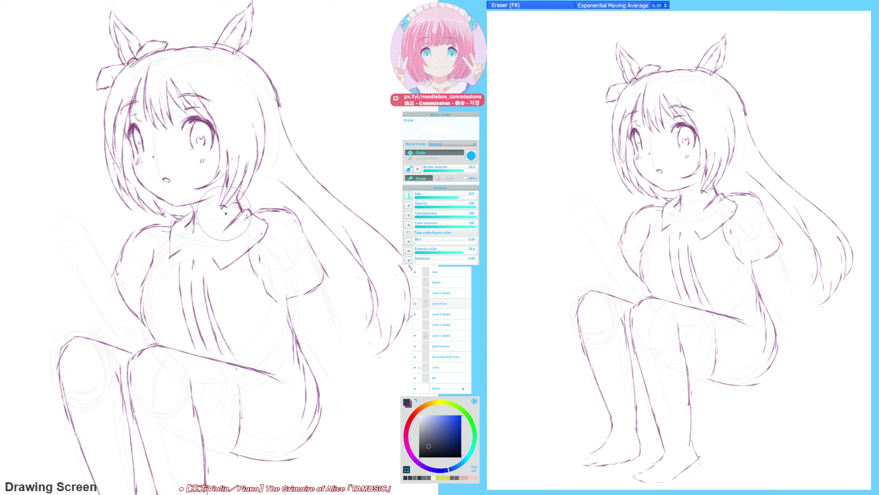
mouse_move(229, 223)
left_mouse_down()
mouse_move(212, 252)
mouse_move(215, 229)
mouse_move(255, 171)
mouse_move(240, 182)
mouse_move(228, 243)
left_mouse_up()
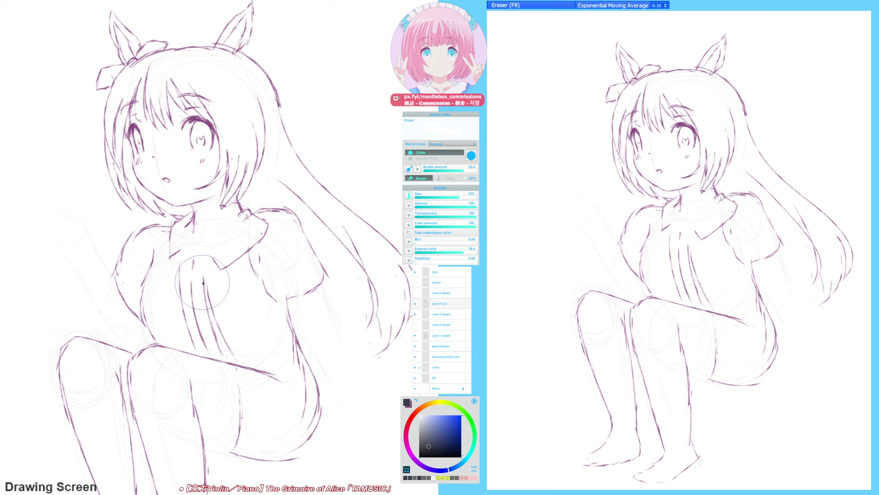
- Sketch a ribbon bow at the throat with a small oval knot, two side loops and two hanging tails
key("F6")
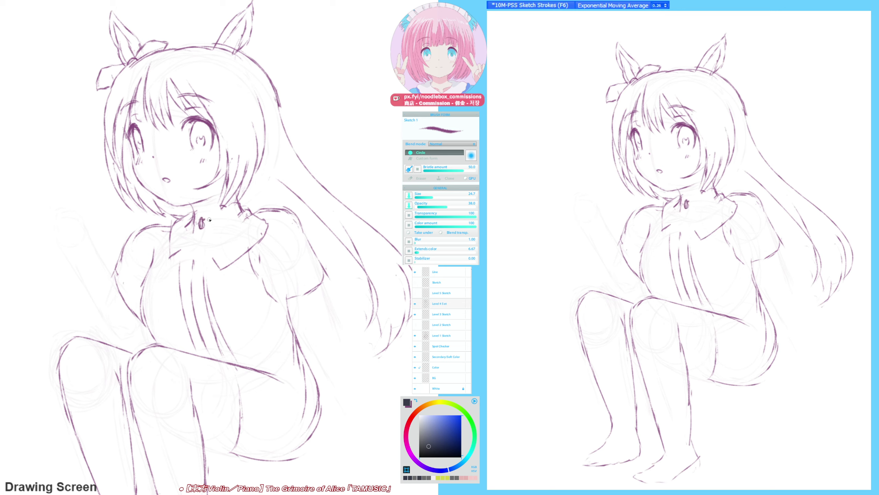
mouse_move(204, 217)
left_mouse_down()
mouse_move(231, 221)
mouse_move(226, 239)
mouse_move(199, 209)
mouse_move(202, 217)
mouse_move(174, 230)
mouse_move(178, 239)
mouse_move(197, 225)
left_mouse_up()
key("ctrl+z")
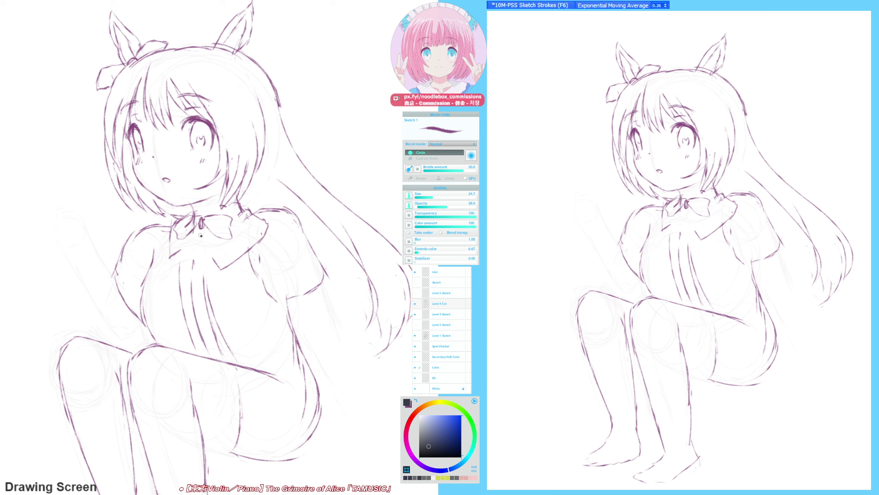
left_click_drag(200, 229, 194, 265)
key("ctrl+z")
mouse_move(202, 225)
left_mouse_down()
mouse_move(191, 266)
mouse_move(199, 223)
left_mouse_up()
mouse_move(202, 224)
left_mouse_down()
mouse_move(205, 252)
mouse_move(218, 264)
mouse_move(220, 223)
left_mouse_up()
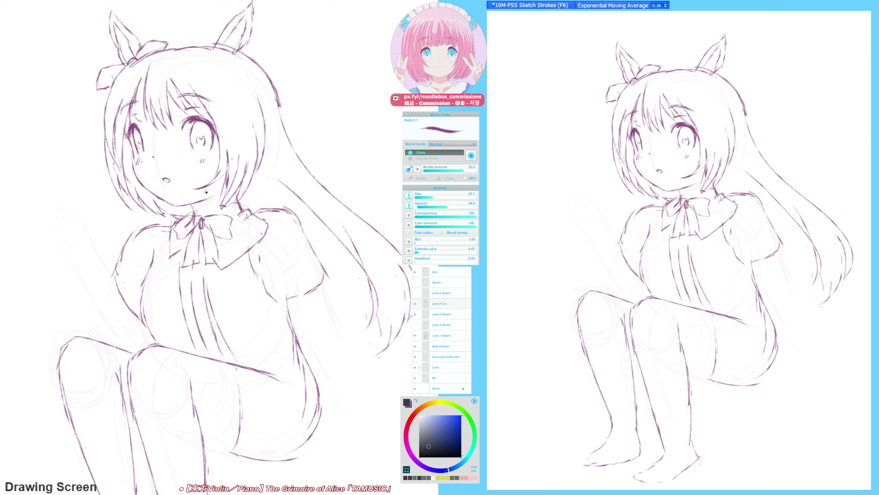
- Replace the remaining pointed collar with a wide rounded collar whose wavy edge runs around the bow to both shoulders
key("F9")
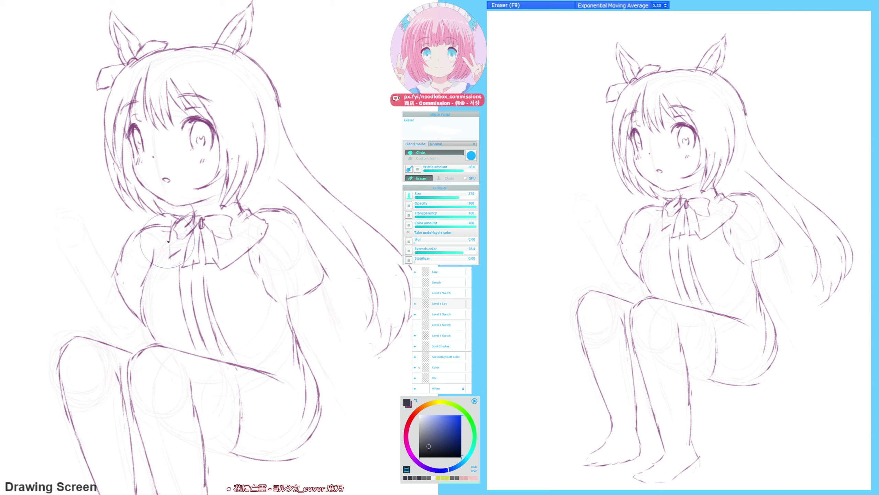
key("F6")
mouse_move(160, 231)
left_mouse_down()
mouse_move(173, 264)
mouse_move(165, 262)
mouse_move(198, 281)
mouse_move(232, 274)
mouse_move(226, 261)
mouse_move(219, 267)
mouse_move(258, 228)
left_mouse_up()
key("F9")
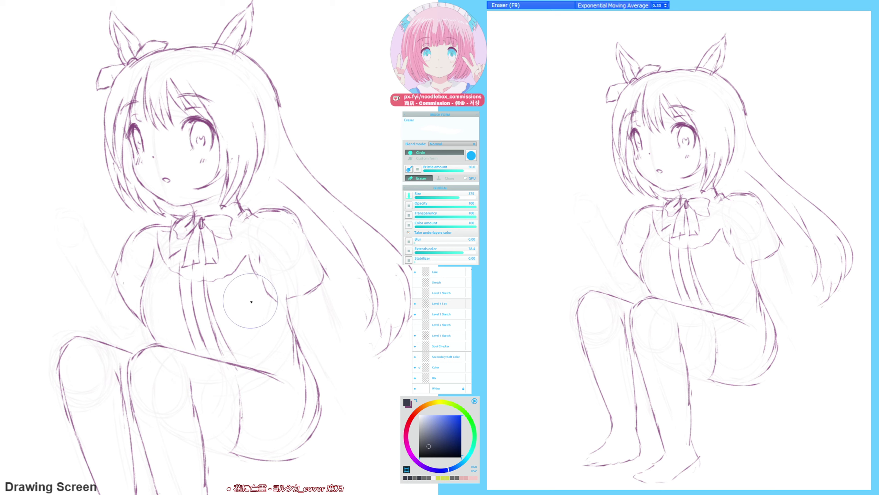
key("F6")
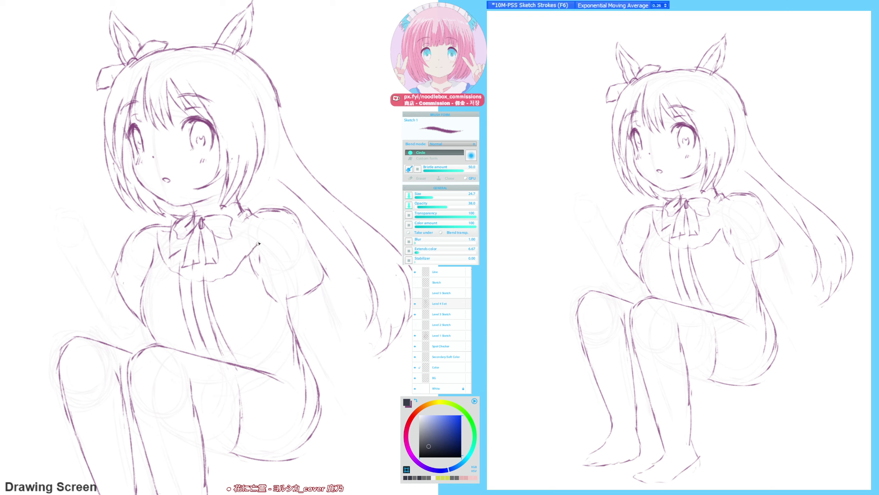
left_click_drag(258, 243, 257, 209)
key("F9")
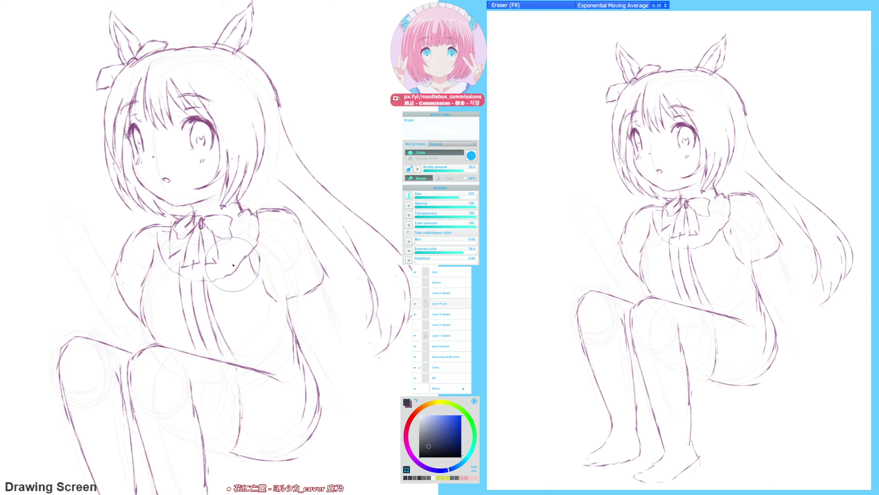
- Sketch a scalloped outer ruffle line around the rounded collar from shoulder to shoulder
key("F6")
mouse_move(143, 227)
left_mouse_down()
mouse_move(156, 268)
mouse_move(194, 298)
mouse_move(229, 288)
mouse_move(267, 250)
left_mouse_up()
left_click_drag(268, 209, 266, 199)
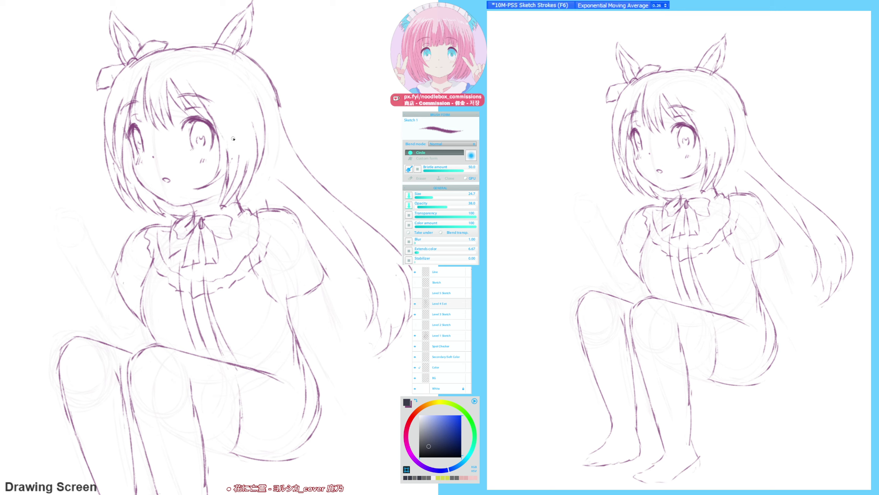
- Sketch the rounded back of the thigh and the line joining the knees, and partly erase the far knee's outer outline
mouse_move(231, 355)
left_mouse_down()
mouse_move(251, 369)
mouse_move(277, 494)
left_mouse_up()
left_click_drag(160, 350, 101, 360)
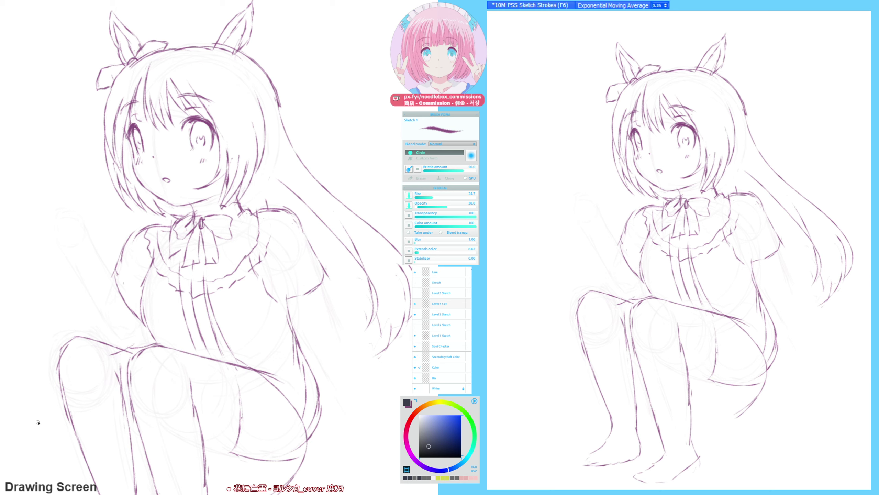
key("F9")
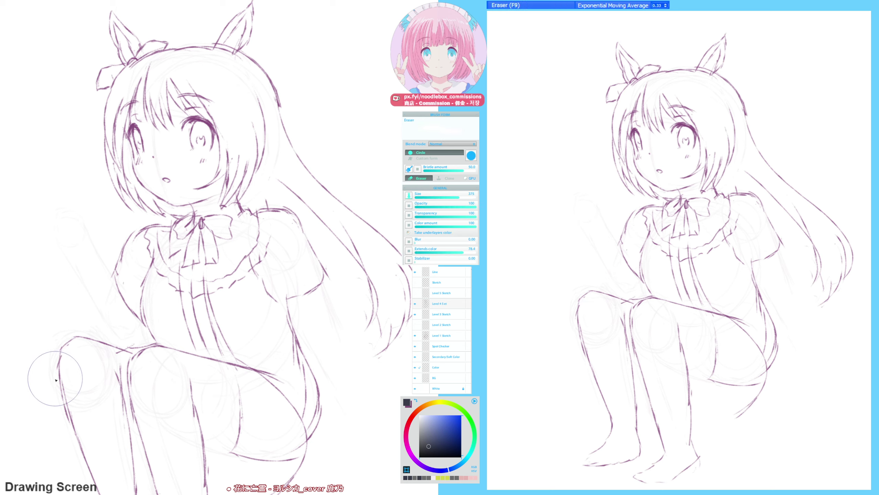
mouse_move(55, 367)
left_mouse_down()
mouse_move(70, 442)
mouse_move(67, 434)
left_mouse_up()
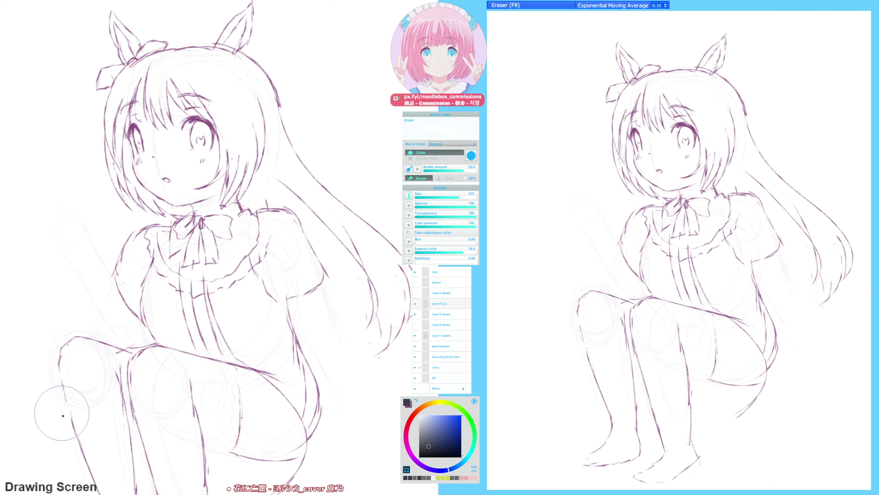
- Replace the small open mouth with a short, closed smile line, checking the face in a mirrored view
key("h")
key("h")
left_click_drag(262, 182, 262, 199)
mouse_move(179, 184)
left_mouse_down()
mouse_move(163, 198)
mouse_move(176, 196)
left_mouse_up()
key("F6")
key("h")
key("h")
- Erase the cheek marks and redraw them as short slanted blush strokes below both eyes
key("F9")
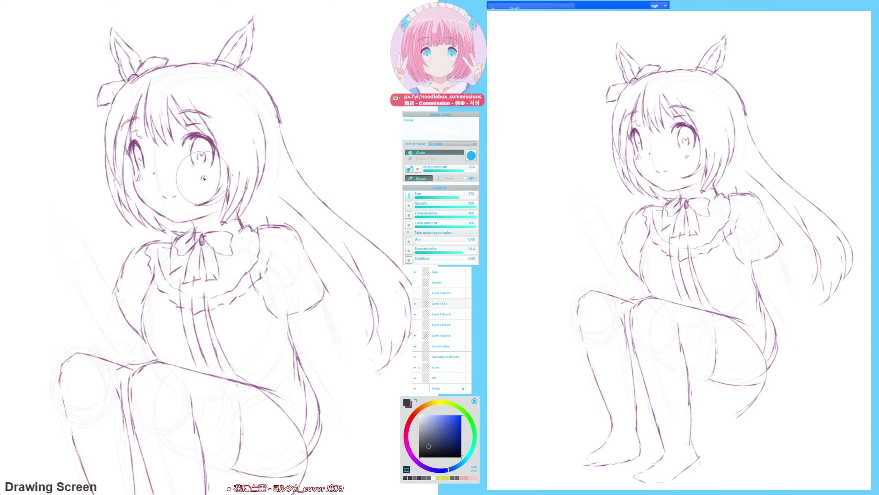
left_click_drag(205, 169, 200, 180)
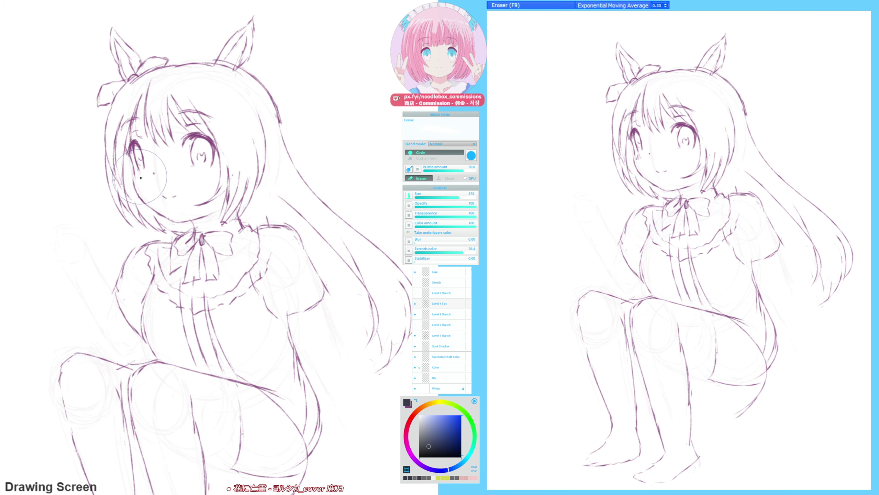
key("F6")
left_click_drag(139, 175, 141, 189)
left_click_drag(200, 177, 196, 181)
left_click_drag(204, 176, 200, 180)
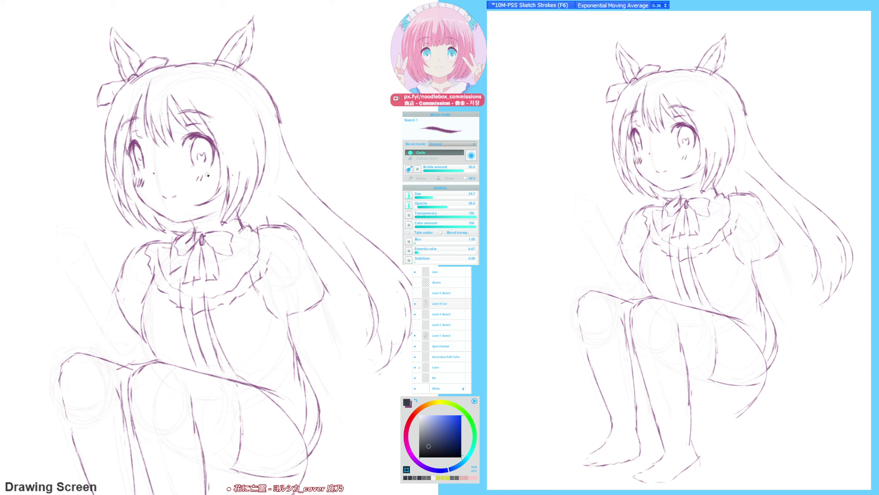
- Rework the near eye's upper lash line with darker strokes and touch up the near cheek's blush marks
key("F9")
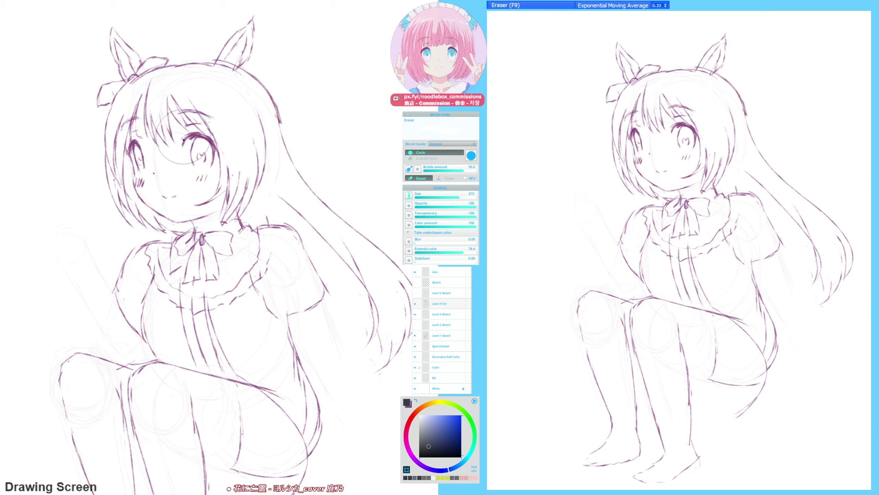
key("F6")
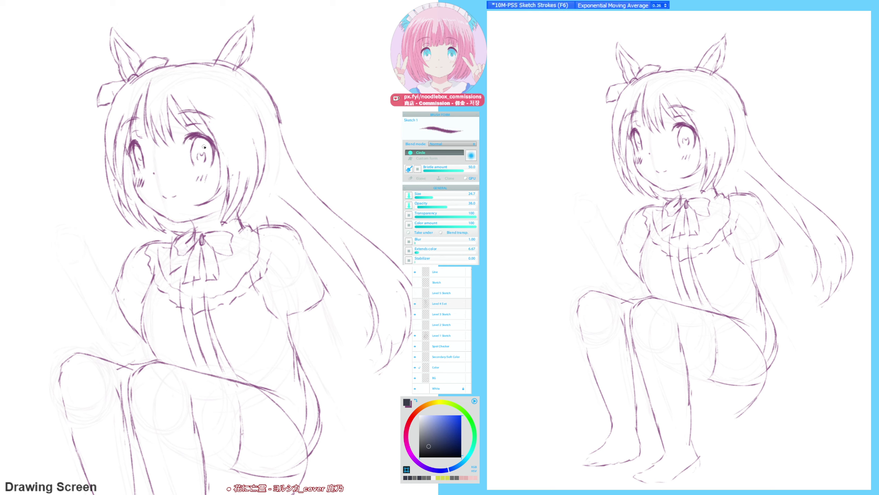
left_click_drag(199, 134, 216, 143)
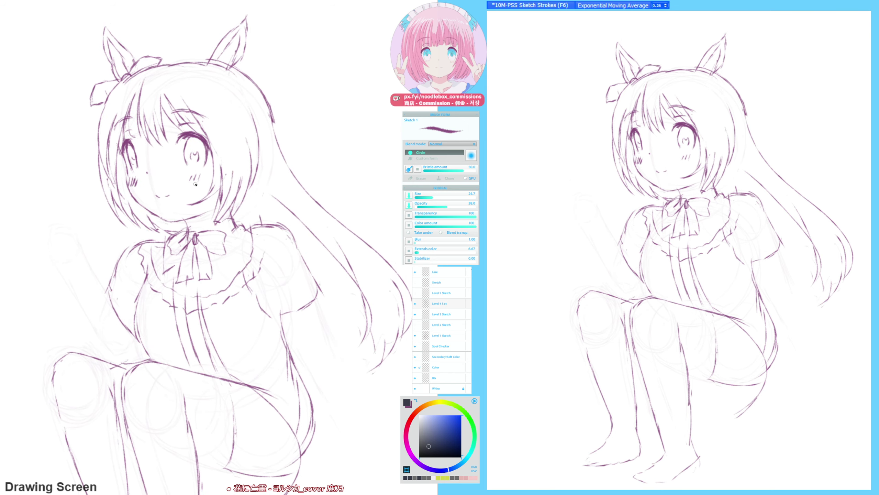
key("F9")
key("F6")
- Sketch the inner edge of the raised forearm from the wrist down to the side of the shirt
left_click_drag(94, 279, 123, 330)
key("ctrl+z")
left_click_drag(79, 252, 125, 324)
left_click_drag(98, 275, 128, 326)
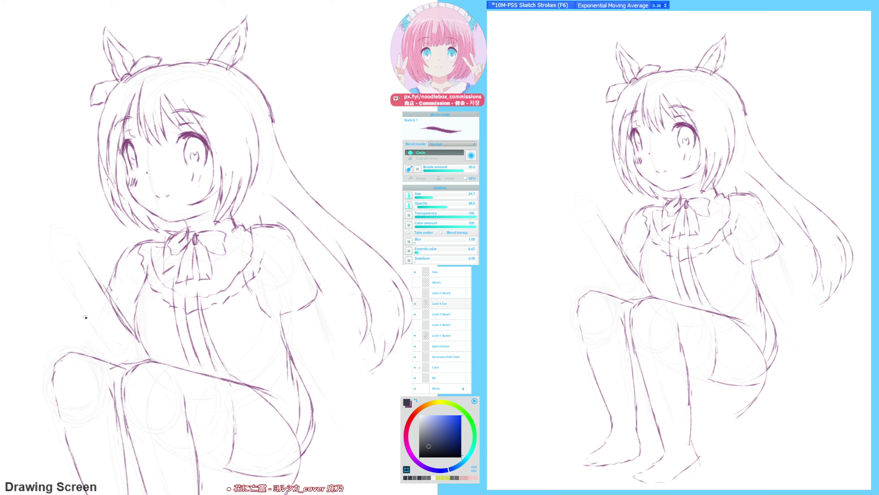
- Sketch the outer edge of the raised forearm down to the knee and a rounded fist at its upper end
left_click_drag(62, 277, 101, 353)
key("ctrl+z")
left_click_drag(66, 291, 105, 362)
key("ctrl+z")
mouse_move(82, 257)
left_mouse_down()
mouse_move(61, 218)
mouse_move(42, 228)
mouse_move(45, 243)
left_mouse_up()
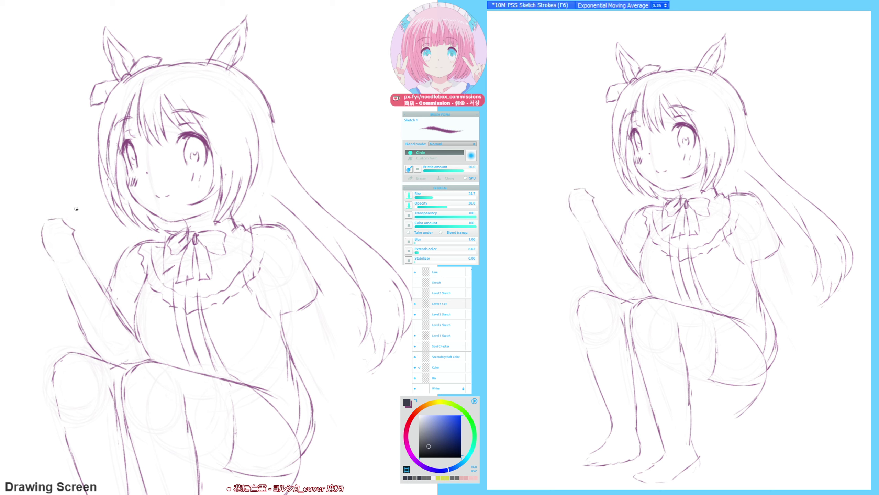
left_click_drag(99, 262, 104, 270)
- Erase the far eye's upper lash and redraw it as a lower, flatter lid line
key("F9")
mouse_move(139, 149)
left_mouse_down()
mouse_move(128, 153)
mouse_move(133, 170)
mouse_move(132, 140)
mouse_move(135, 168)
left_mouse_up()
key("F6")
- Erase the near eye's arched upper lash and redraw it as a thick, flatter lid across the iris
key("F9")
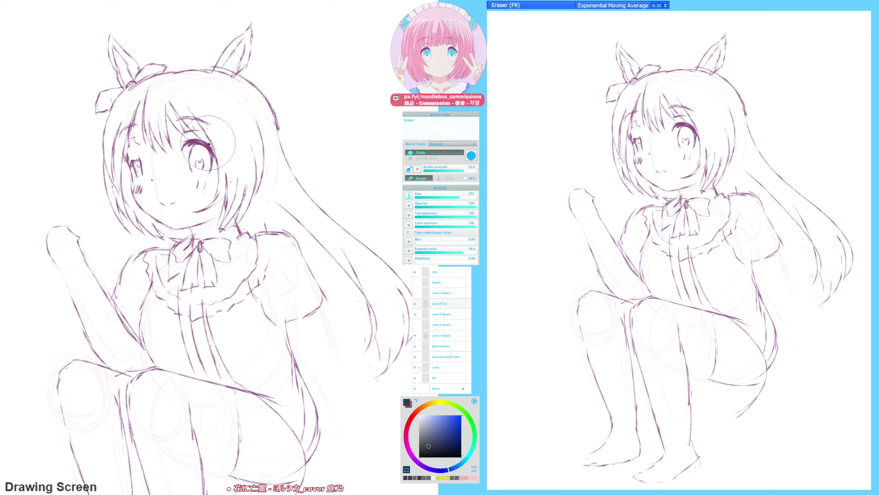
key("F6")
left_click_drag(189, 156, 211, 151)
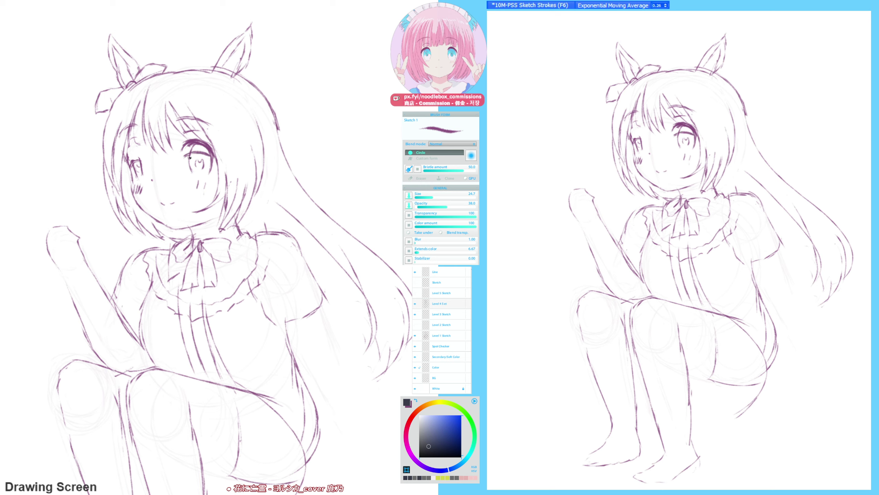
key("F9")
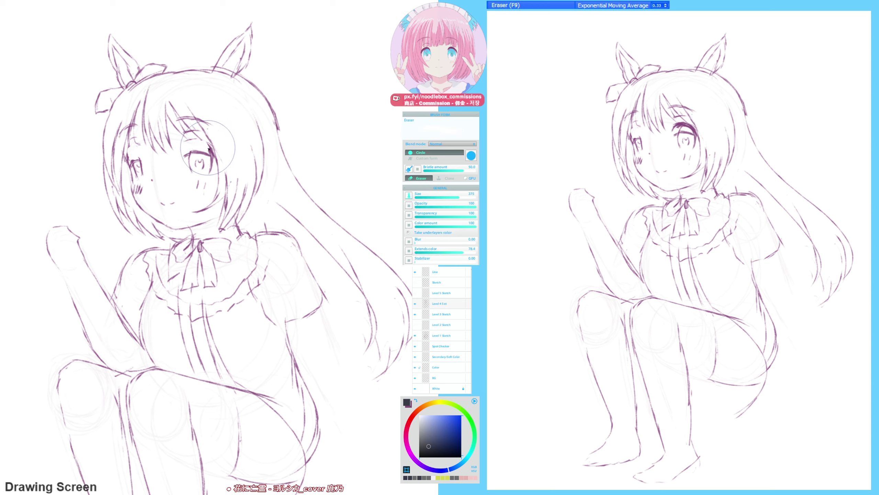
key("F6")
left_click_drag(186, 156, 211, 154)
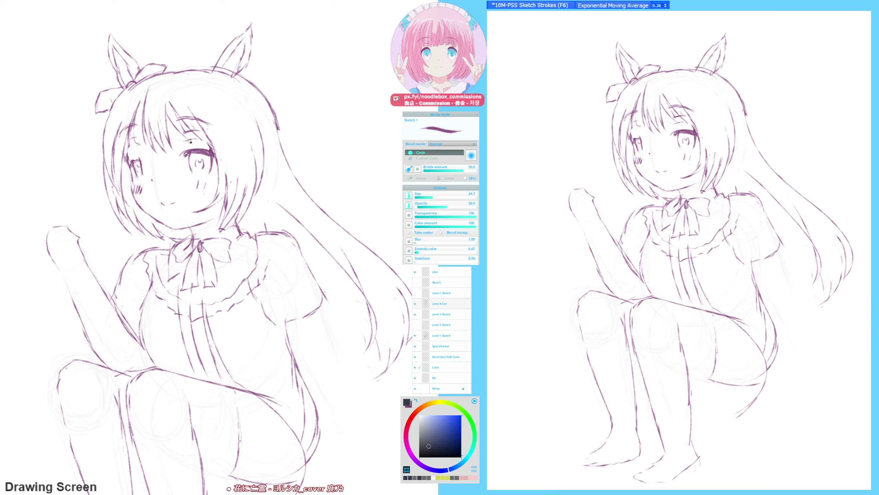
- Darken the far eye's lash, redraw the small nose mark and reduce the mouth to a shorter line
mouse_move(127, 163)
left_mouse_down()
mouse_move(165, 111)
mouse_move(159, 137)
mouse_move(175, 178)
mouse_move(153, 181)
left_mouse_up()
key("e")
key("e")
left_click(153, 184)
key("e")
key("e")
- Trim the far eye's upper lash and redraw it to match the near eye's flatter, heavier lid
key("e")
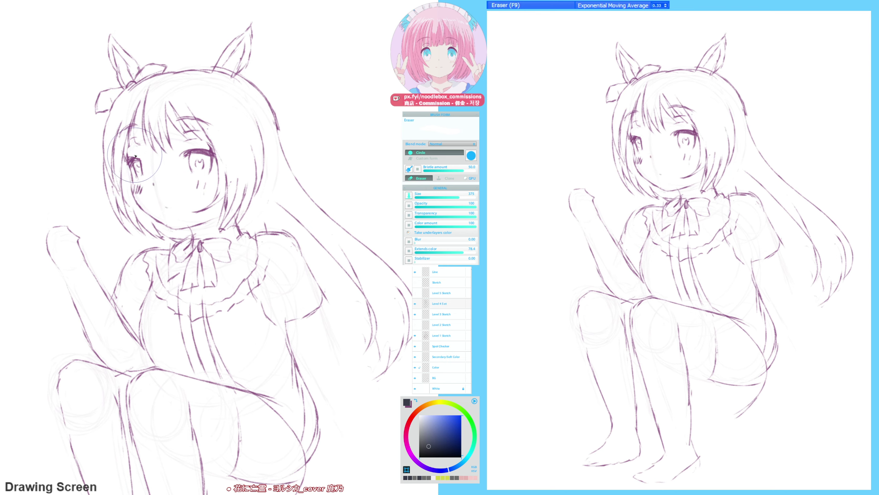
key("e")
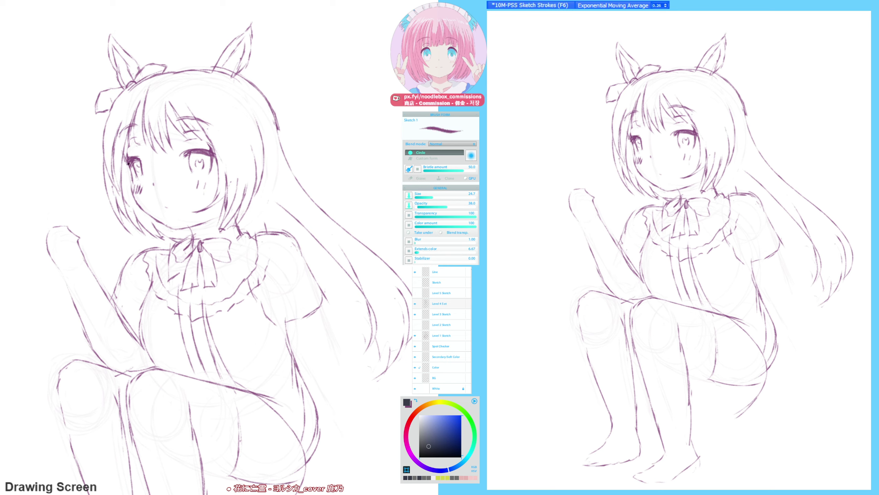
key("F9")
key("F6")
key("F9")
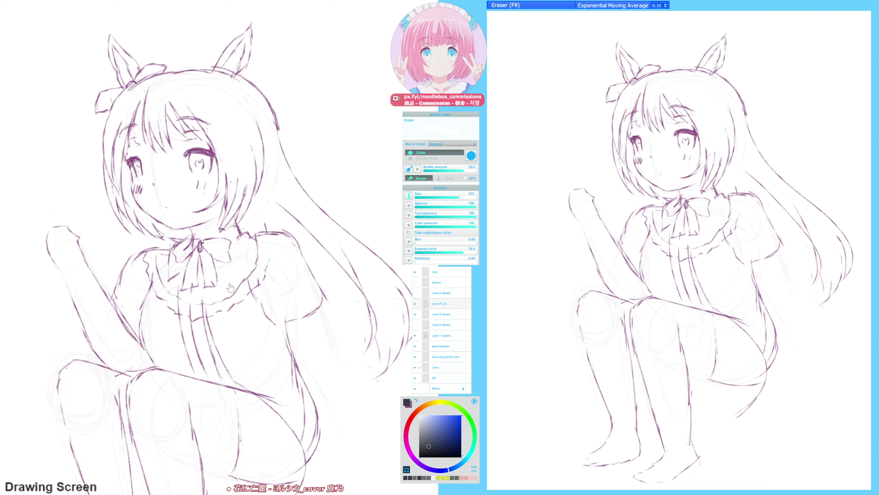
left_click_drag(230, 289, 176, 273)
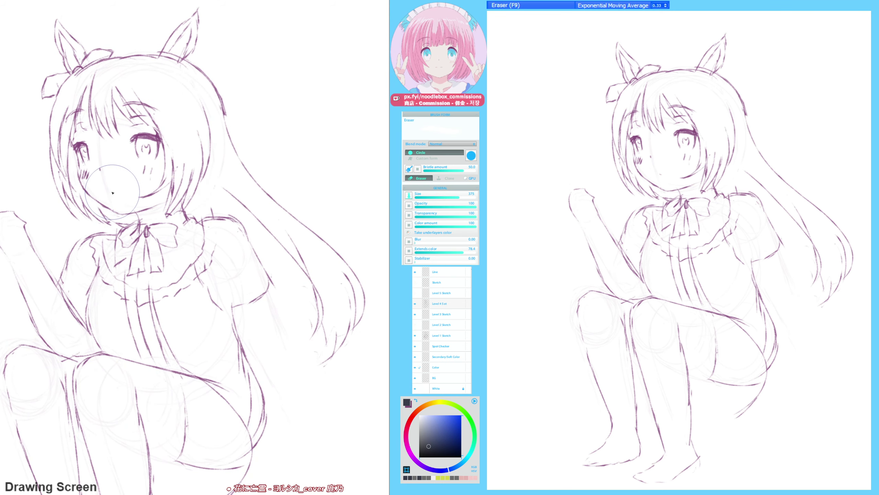
- Retouch the far eye's iris and outer edge, undoing the trial strokes on the fringe and near lash
key("F6")
key("F9")
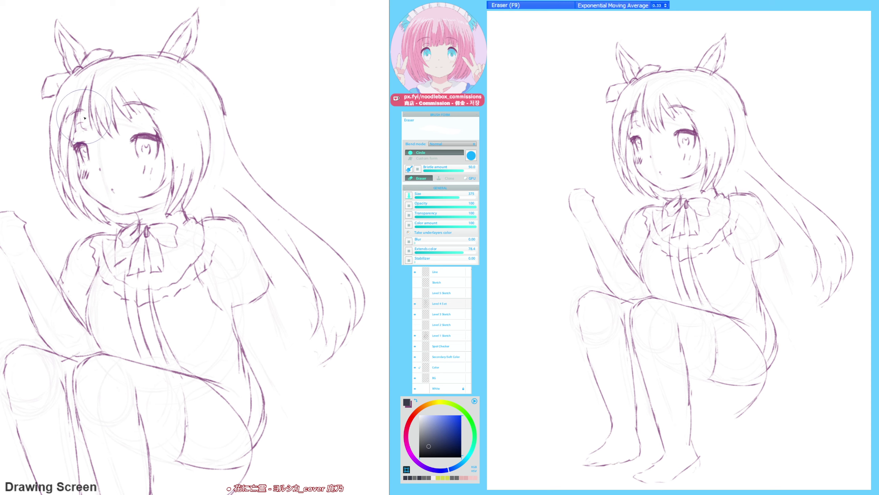
key("F6")
mouse_move(83, 104)
left_mouse_down()
mouse_move(86, 142)
mouse_move(99, 139)
left_mouse_up()
key("ctrl+z")
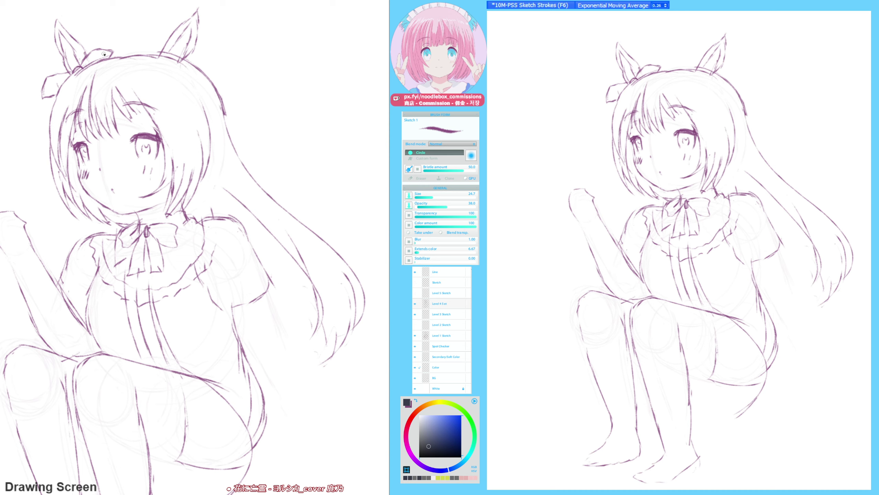
key("ctrl+z")
left_click_drag(77, 147, 89, 146)
left_click_drag(76, 125, 72, 162)
left_click_drag(134, 127, 148, 120)
key("ctrl+z")
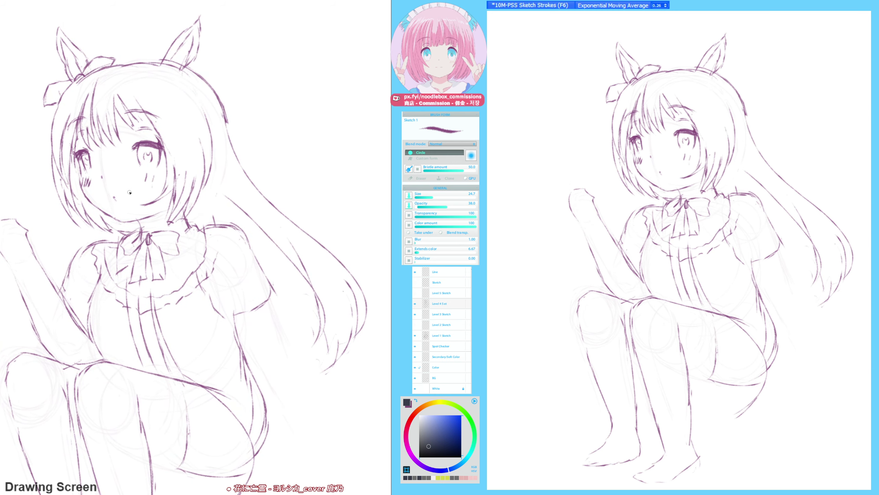
- Erase the leftover mouth mark and redraw the mouth as a short, slightly curved line
key("F9")
key("F6")
left_click_drag(165, 250, 204, 210)
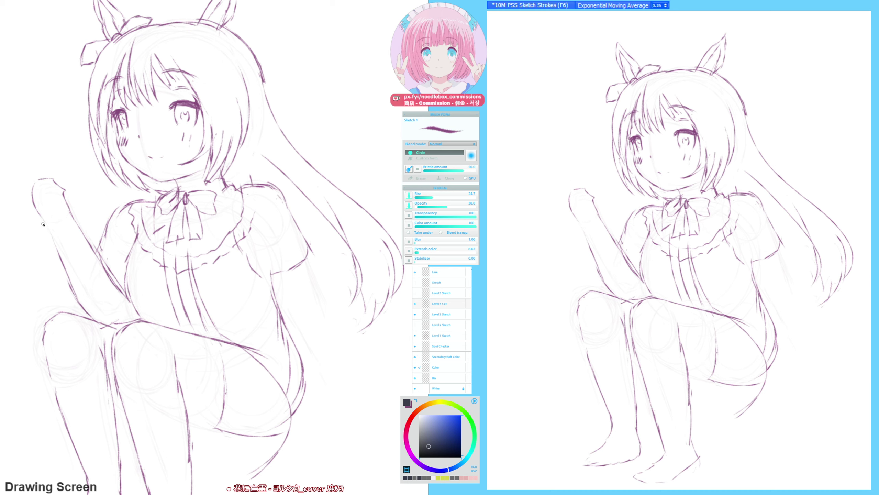
- Draw a banded, ruffled cuff around the raised arm's wrist and define the curled fingers of the hand
mouse_move(43, 224)
left_mouse_down()
mouse_move(55, 257)
mouse_move(49, 250)
mouse_move(88, 236)
mouse_move(83, 226)
mouse_move(51, 227)
mouse_move(73, 220)
left_mouse_up()
left_click_drag(38, 216, 74, 206)
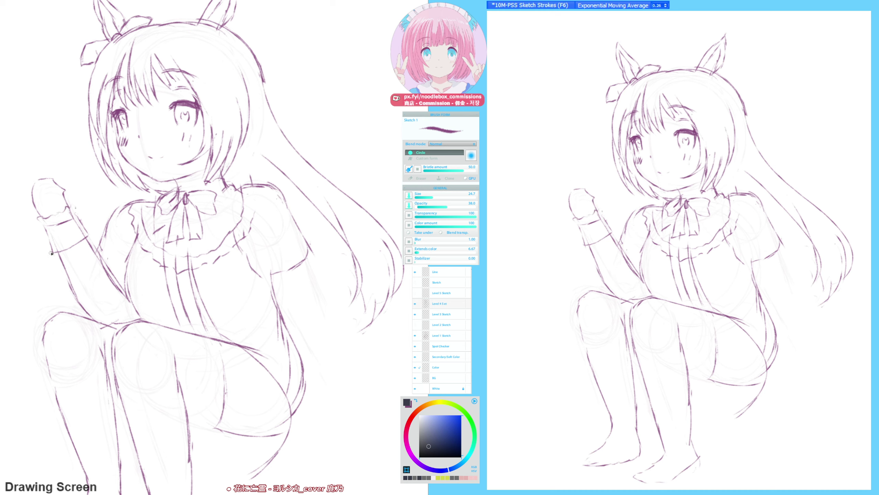
mouse_move(52, 253)
left_mouse_down()
mouse_move(52, 265)
mouse_move(89, 250)
left_mouse_up()
mouse_move(34, 191)
left_mouse_down()
mouse_move(52, 179)
mouse_move(40, 172)
mouse_move(49, 166)
mouse_move(66, 180)
left_mouse_up()
key("e")
key("b")
left_click_drag(70, 252, 93, 253)
- Erase the small closed mouth and replace it with a wide open mouth
key("F9")
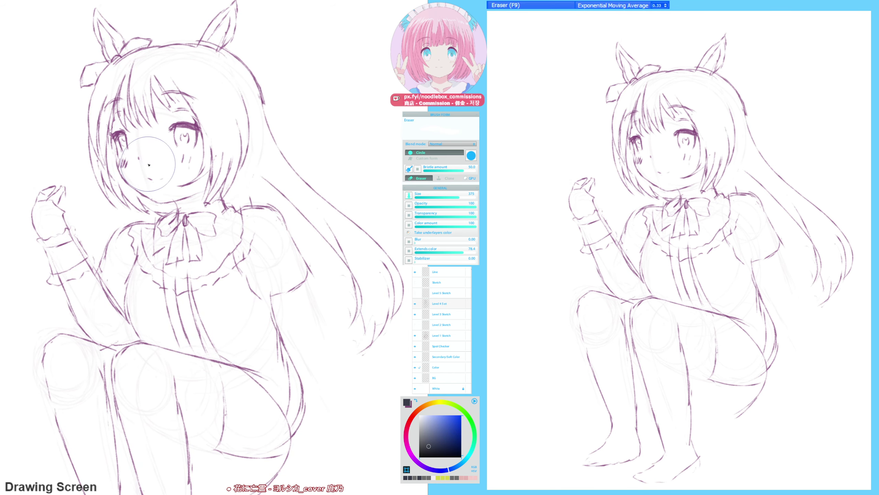
key("F6")
mouse_move(148, 177)
left_mouse_down()
mouse_move(155, 189)
mouse_move(166, 174)
mouse_move(171, 187)
left_mouse_up()
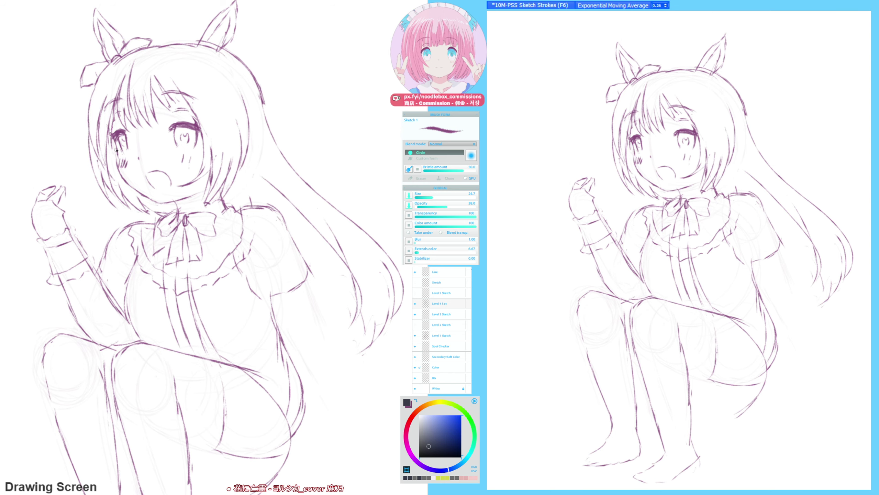
- Flip the canvas, clear the short hair ends beside the near cheek and draw a long sidelock falling over the collar
key("h")
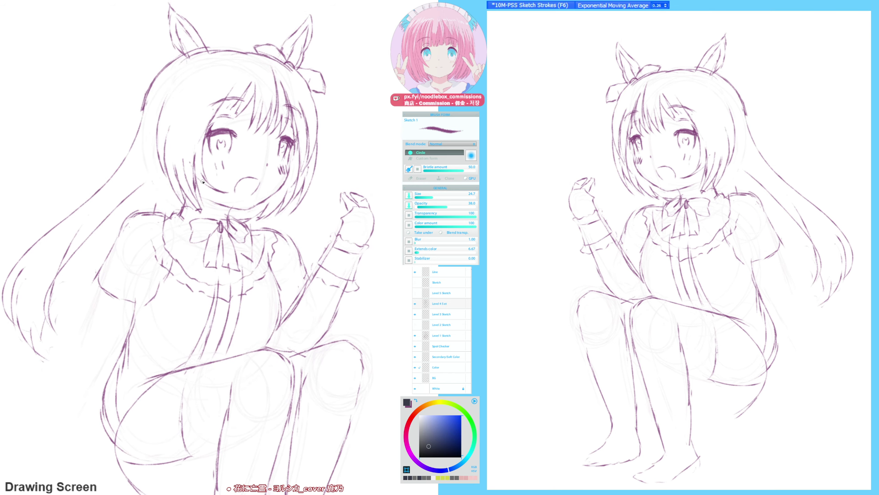
key("F9")
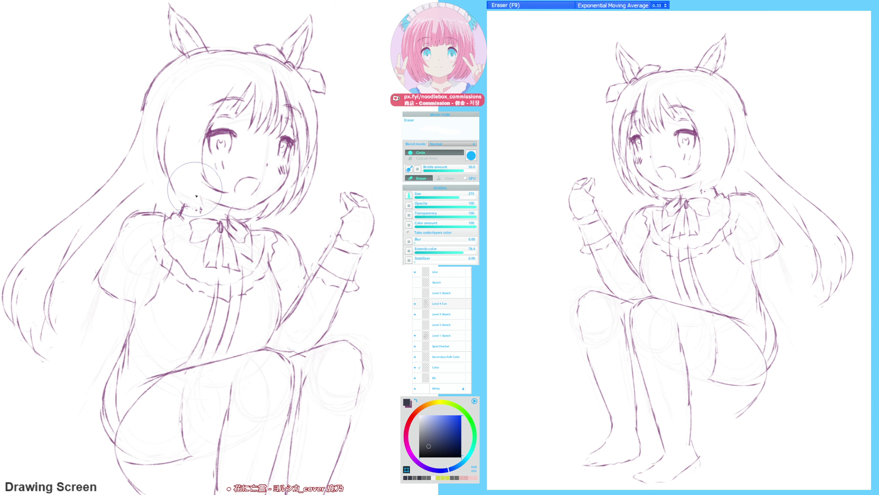
key("F6")
mouse_move(208, 110)
left_mouse_down()
mouse_move(221, 276)
mouse_move(202, 285)
left_mouse_up()
key("h")
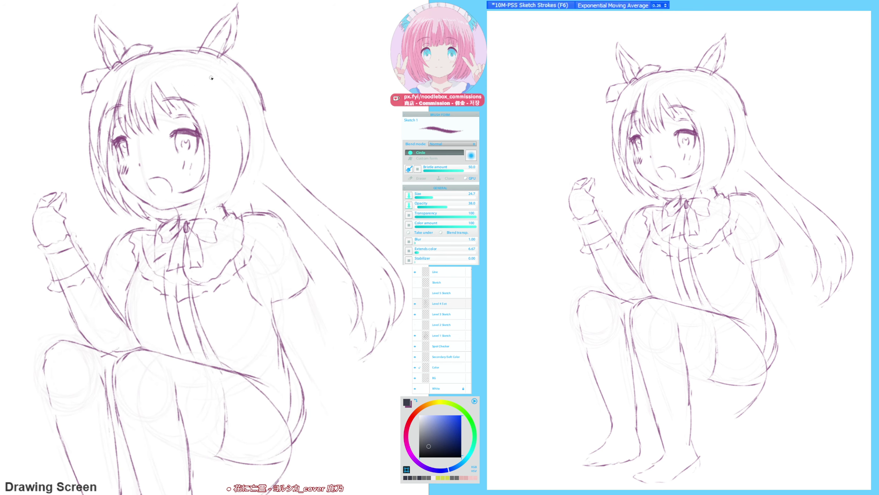
- Erase the bow and collar lines behind the near sidelock and add strands down to the ruffle
key("F9")
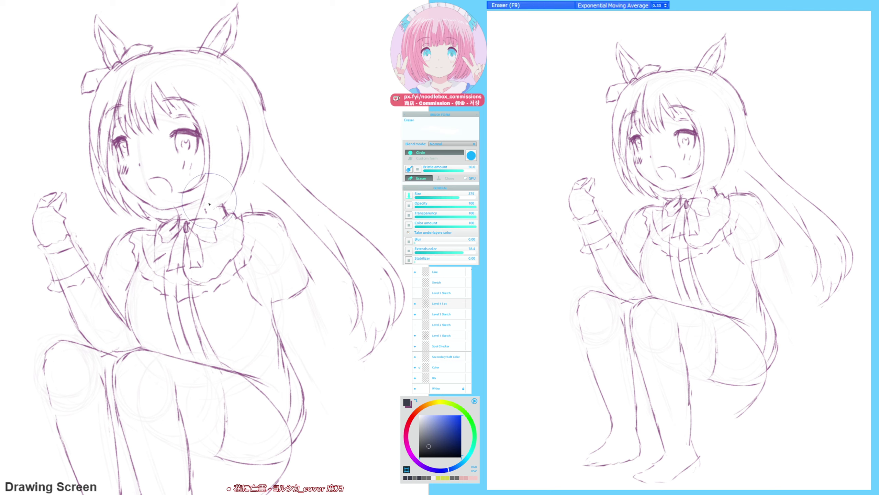
mouse_move(209, 202)
left_mouse_down()
mouse_move(202, 268)
mouse_move(218, 192)
mouse_move(188, 279)
left_mouse_up()
key("F6")
left_click_drag(199, 242, 205, 292)
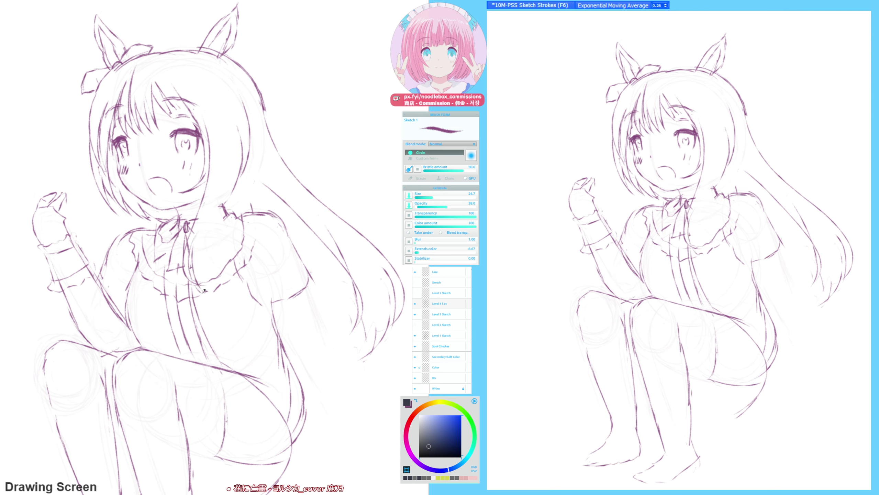
left_click_drag(216, 213, 199, 262)
mouse_move(227, 196)
left_mouse_down()
mouse_move(213, 218)
mouse_move(209, 274)
mouse_move(214, 241)
left_mouse_up()
- Erase the far side's short hair ends and draw a long sidelock over the collar, checking it mirrored
key("F9")
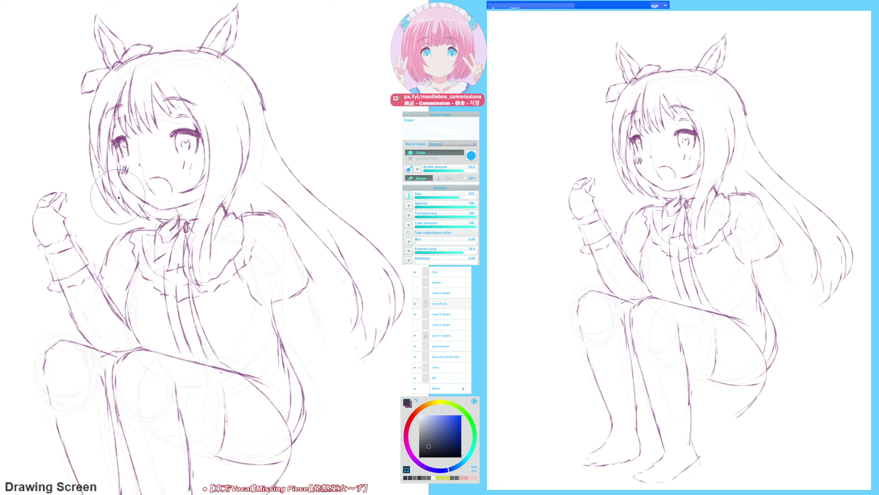
left_click_drag(132, 199, 147, 214)
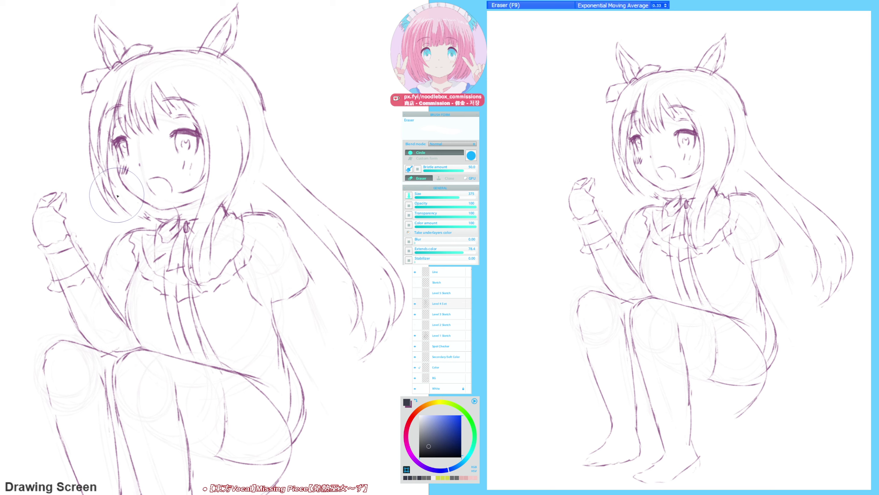
key("F6")
mouse_move(103, 172)
left_mouse_down()
mouse_move(138, 238)
mouse_move(101, 276)
mouse_move(132, 245)
mouse_move(129, 265)
mouse_move(149, 310)
left_mouse_up()
mouse_move(139, 272)
left_mouse_down()
mouse_move(135, 298)
mouse_move(152, 301)
left_mouse_up()
left_click_drag(143, 283, 158, 221)
key("h")
key("h")
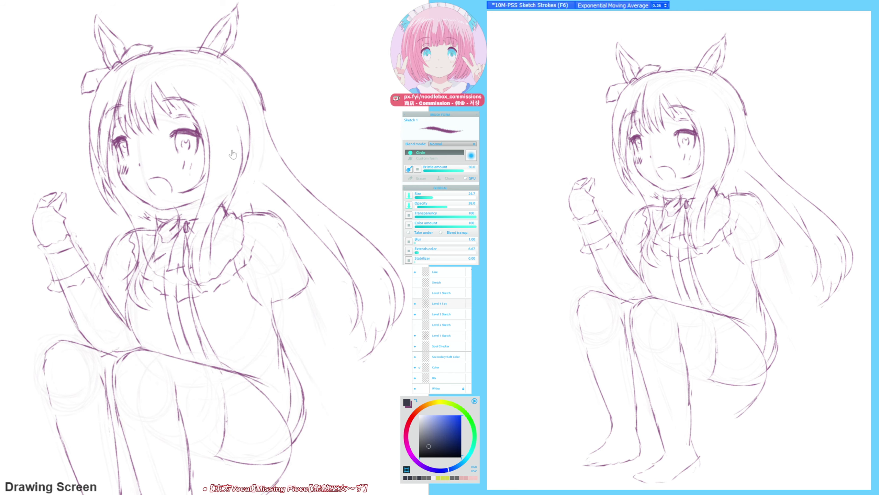
- Erase the long blush lines on both cheeks and replace them with small, short hatch marks
key("F9")
mouse_move(127, 175)
left_mouse_down()
mouse_move(111, 163)
mouse_move(125, 188)
mouse_move(103, 159)
mouse_move(117, 173)
left_mouse_up()
mouse_move(191, 166)
left_mouse_down()
mouse_move(182, 162)
mouse_move(194, 171)
mouse_move(180, 173)
left_mouse_up()
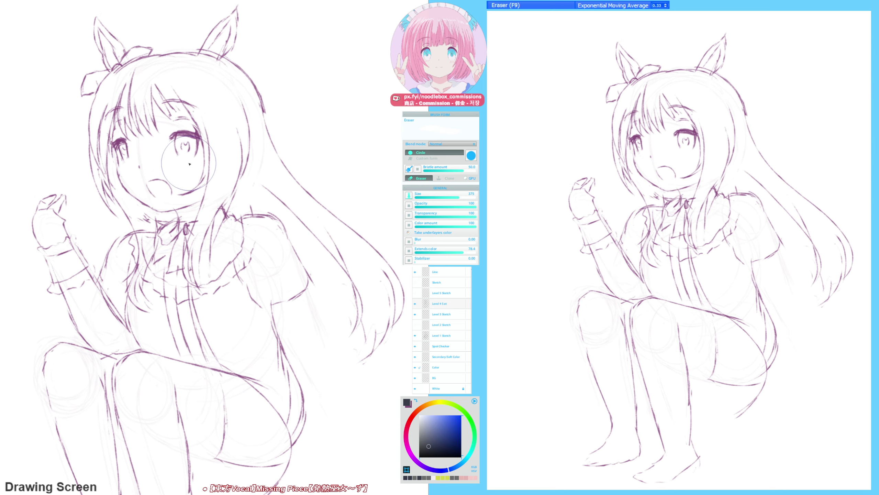
key("ctrl+bracketright")
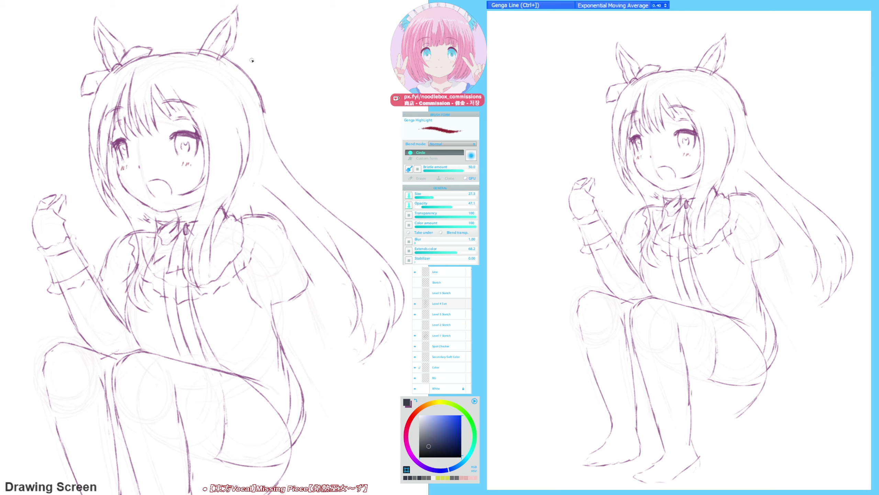
left_click_drag(208, 97, 203, 86)
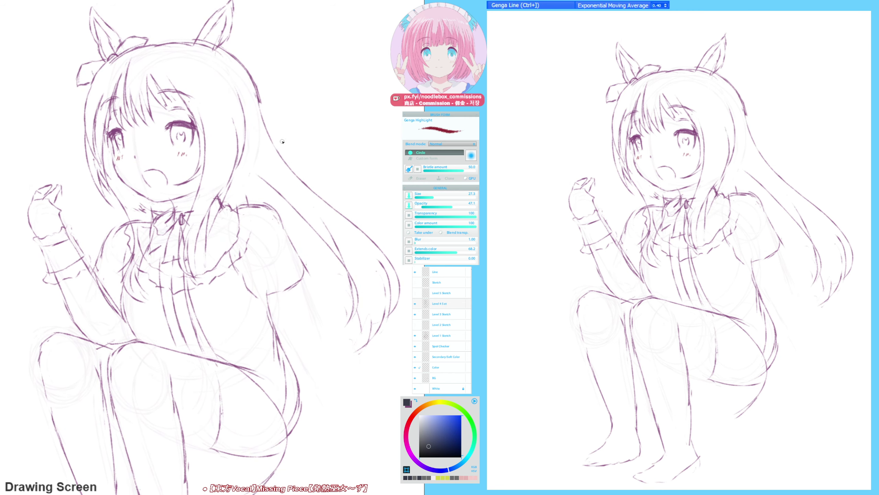
- Clean up around the far jaw and rework the far sidelock's strands over the collar
key("F9")
key("F6")
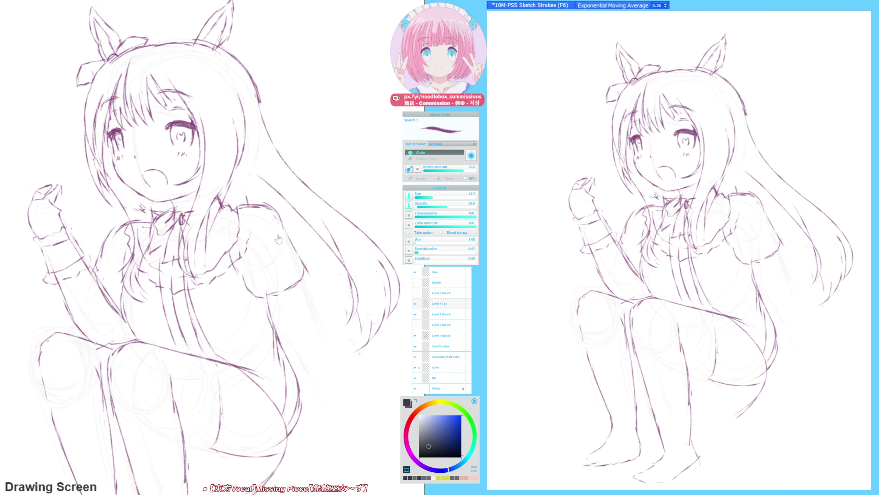
key("F9")
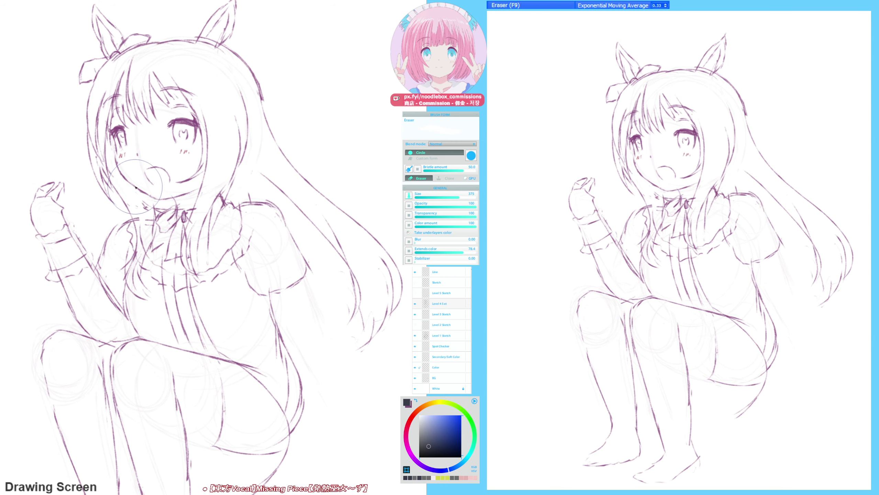
key("F6")
left_click_drag(133, 262, 155, 224)
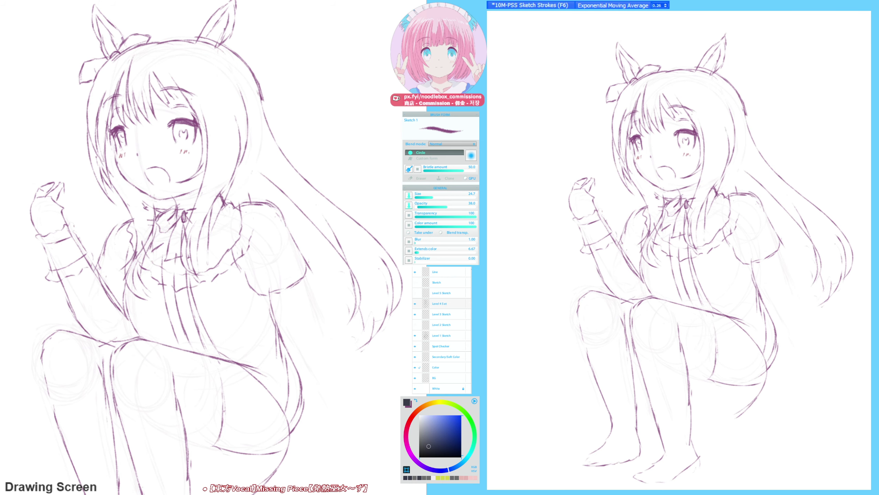
- Erase and redraw the head's top outline beside the hair bow
key("F9")
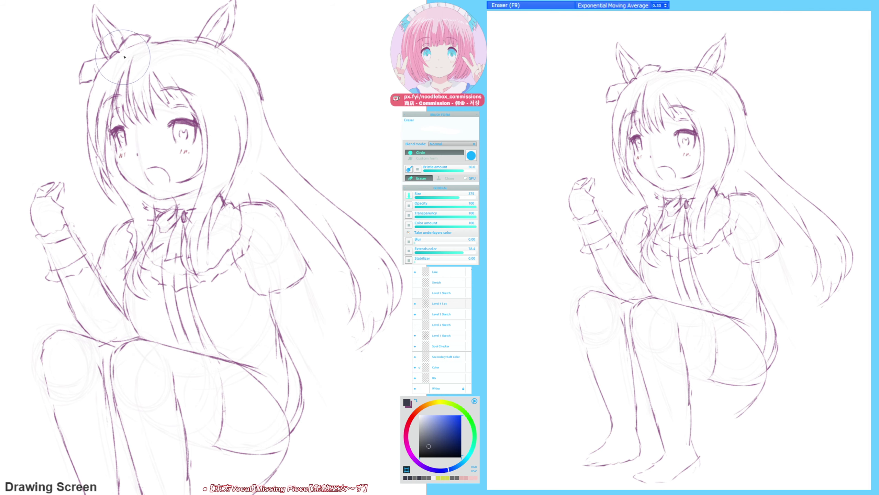
key("F6")
left_click_drag(160, 37, 136, 45)
left_click_drag(213, 237, 199, 200)
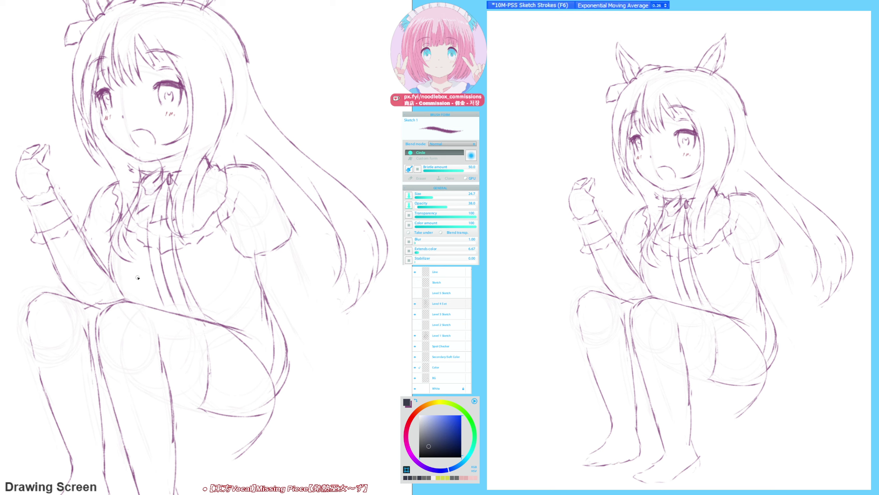
- Erase the vertical pleats below the collar and draw long curved lines flaring from the collar down to the lap and thigh
key("F9")
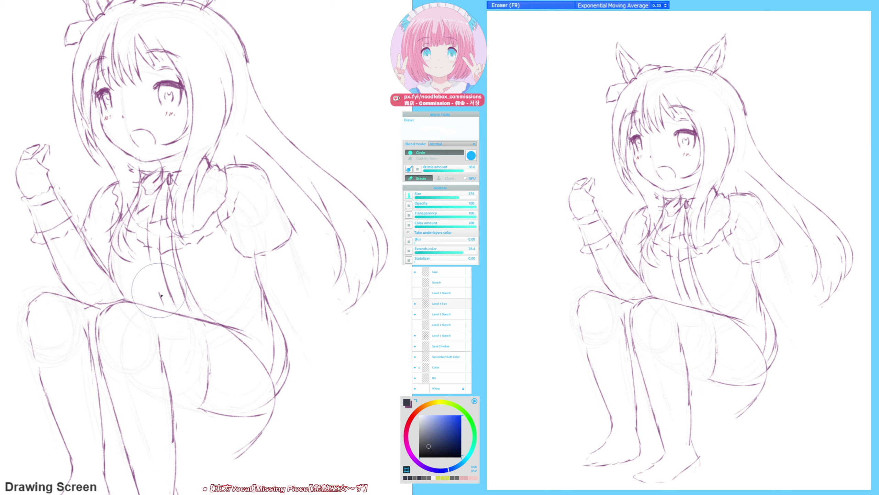
mouse_move(167, 304)
left_mouse_down()
mouse_move(178, 282)
mouse_move(166, 277)
mouse_move(194, 214)
left_mouse_up()
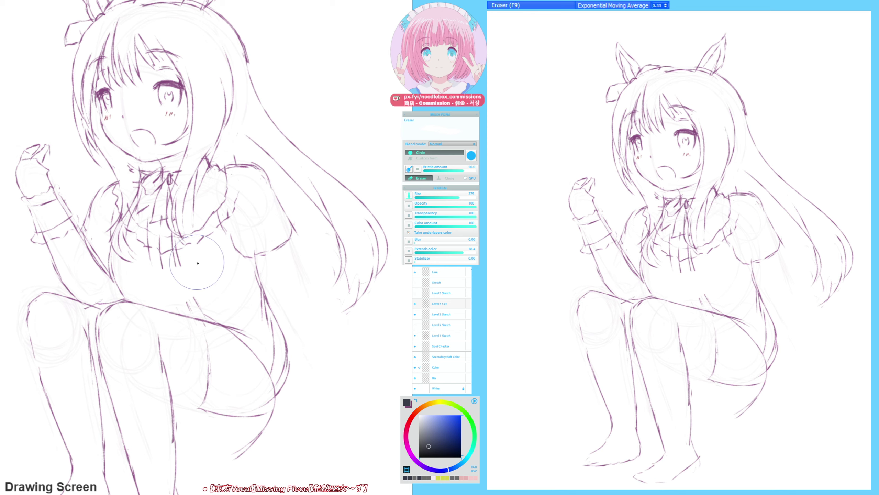
key("F6")
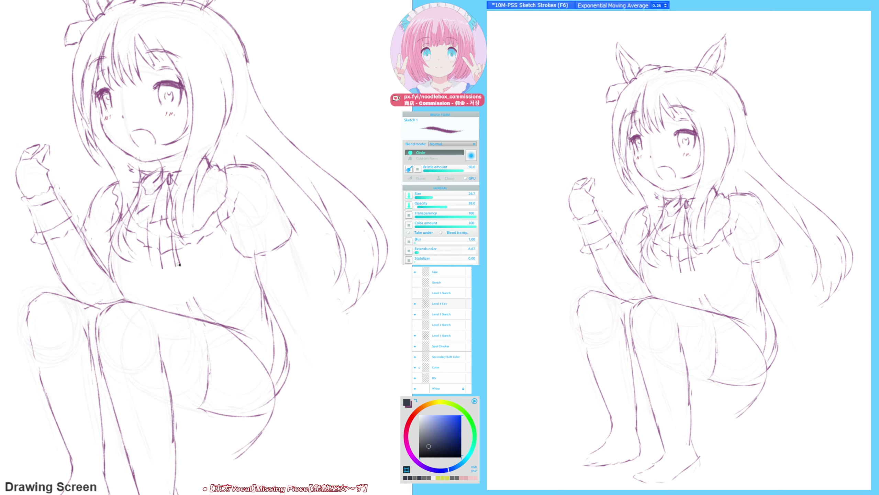
left_click_drag(180, 269, 228, 343)
key("ctrl+z")
left_click_drag(162, 267, 148, 314)
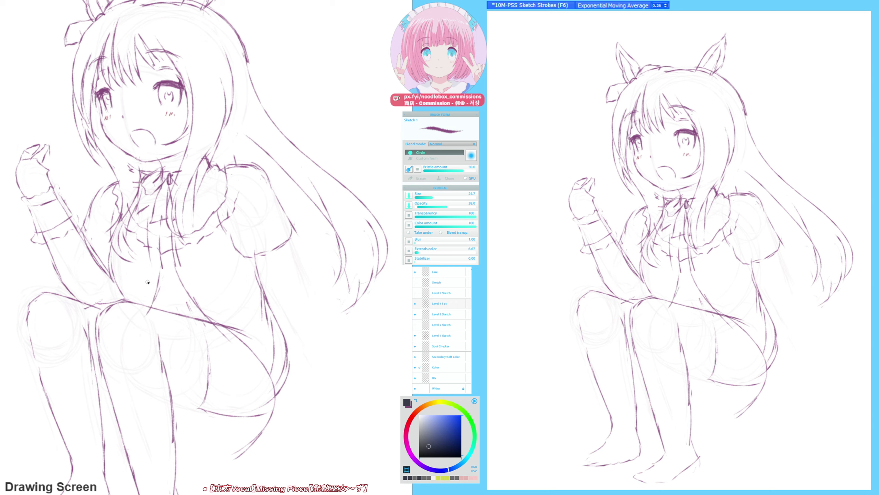
left_click_drag(150, 263, 138, 295)
left_click_drag(179, 261, 238, 337)
left_click_drag(211, 306, 245, 342)
- Erase the overlapping thigh and seat lines and rework the hip area into long, tapering curves
key("F9")
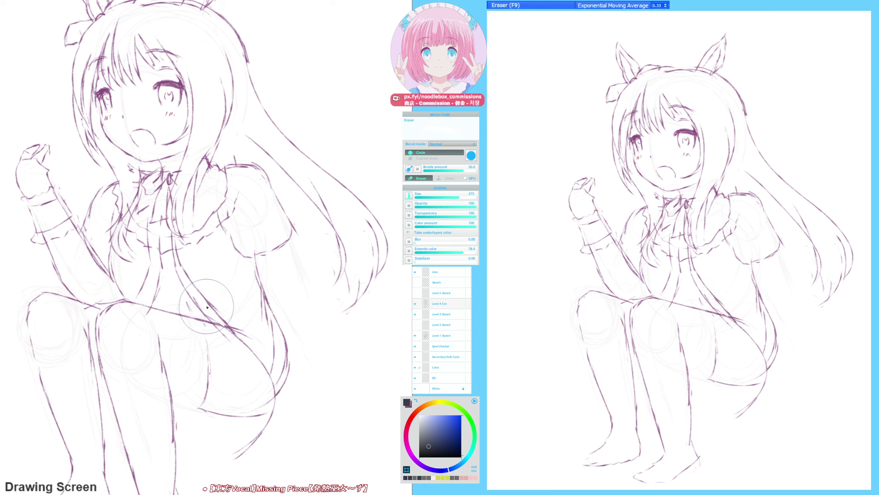
left_click_drag(213, 313, 234, 338)
left_click_drag(269, 399, 263, 417)
left_click_drag(261, 430, 247, 445)
mouse_move(253, 334)
left_mouse_down()
mouse_move(229, 344)
mouse_move(240, 377)
mouse_move(223, 435)
left_mouse_up()
key("F6")
key("F9")
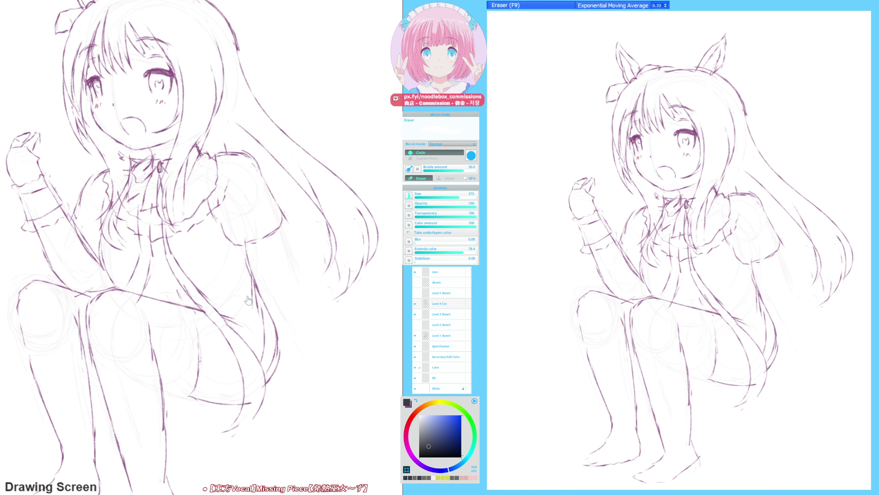
left_click_drag(248, 300, 262, 289)
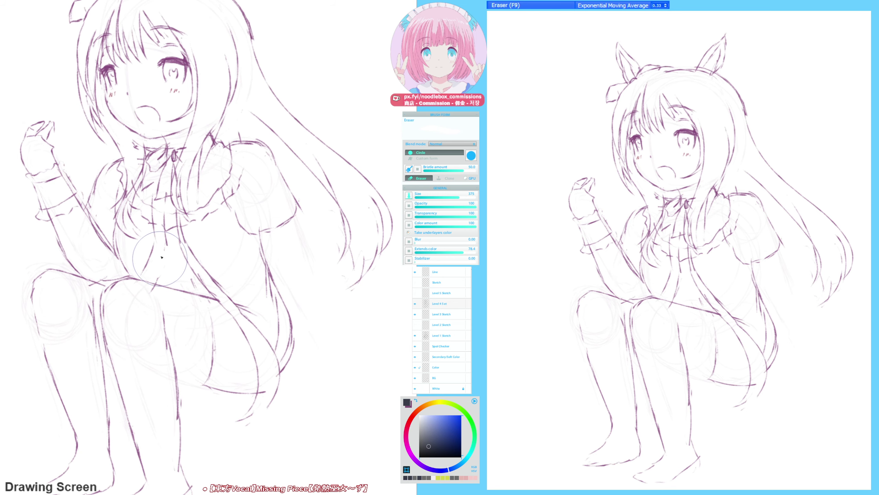
- Redraw the inner curved line from the collar to the lap and trim the lines overlapping it
key("F6")
left_click_drag(168, 240, 152, 283)
left_click_drag(188, 167, 186, 154)
key("F9")
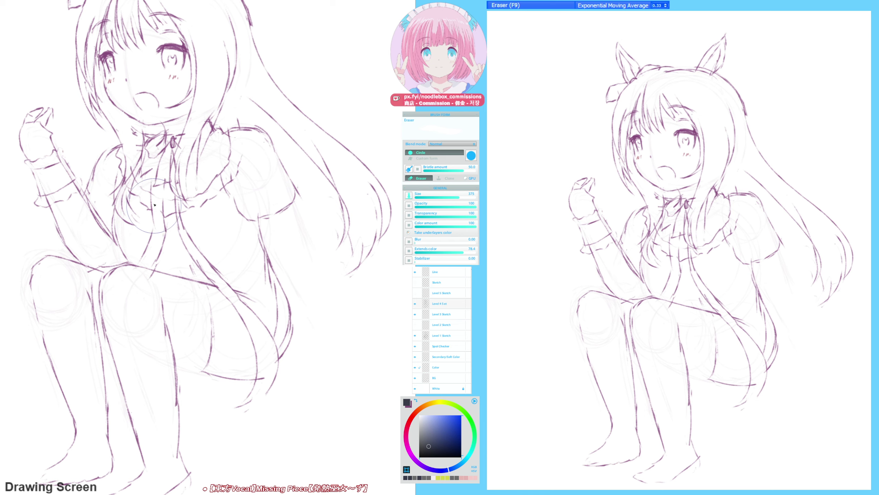
key("F6")
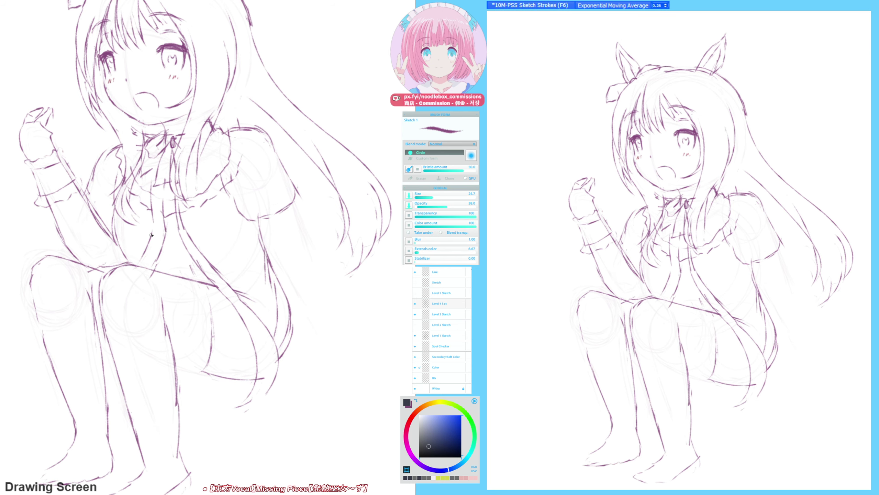
left_click_drag(155, 212, 151, 230)
key("F9")
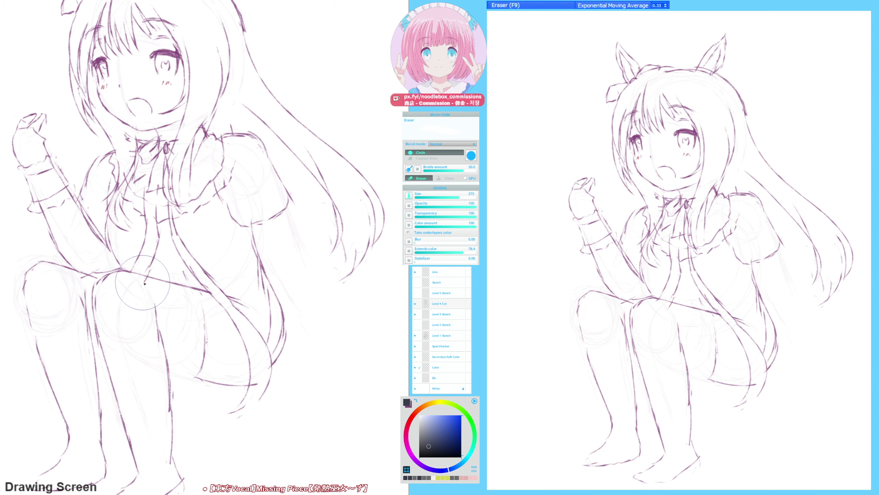
left_click_drag(214, 284, 216, 274)
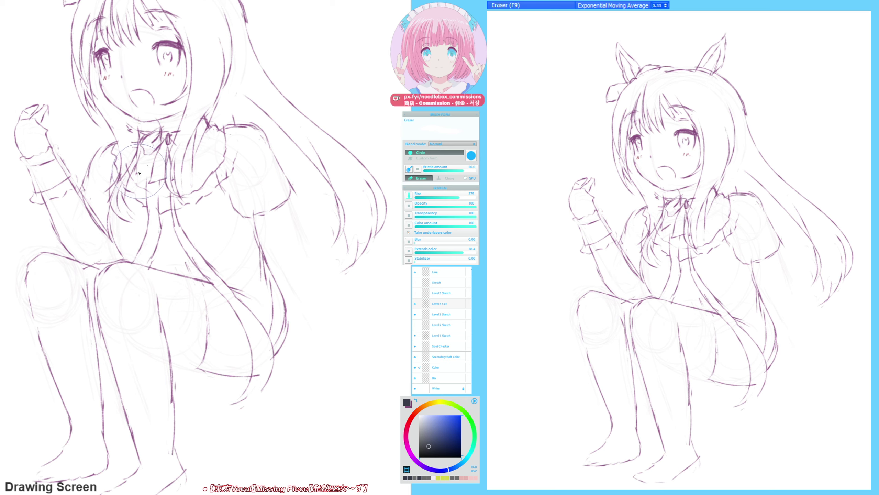
- Erase stray lines inside the collar, retouch the brow area above the near eye and flip the canvas
mouse_move(139, 171)
left_mouse_down()
mouse_move(147, 167)
mouse_move(136, 175)
left_mouse_up()
key("F6")
left_click_drag(154, 17, 170, 27)
key("h")
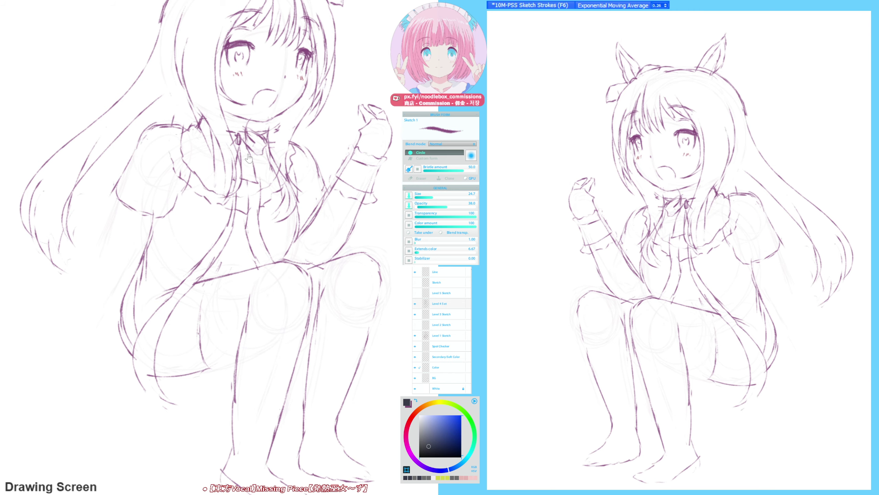
- Erase the fringe strands across the middle of the forehead and redraw them as long strokes sweeping down toward the near eye
left_click_drag(218, 69, 198, 115)
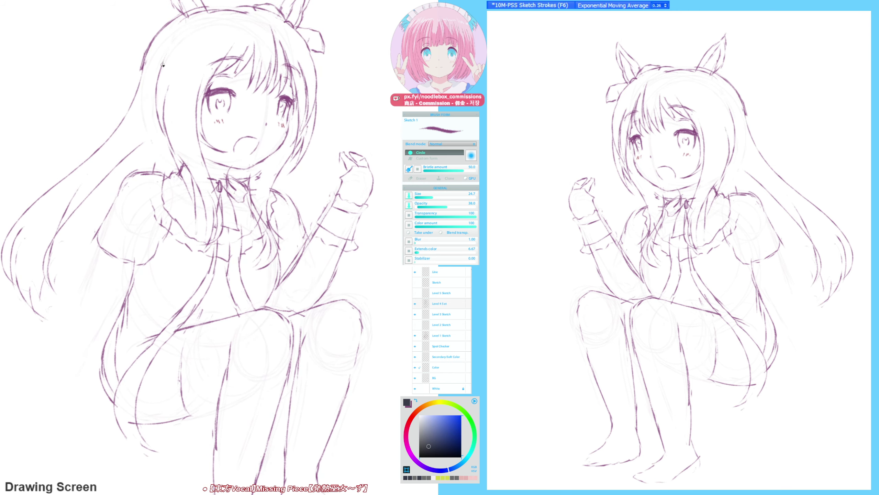
key("h")
left_click_drag(204, 163, 221, 145)
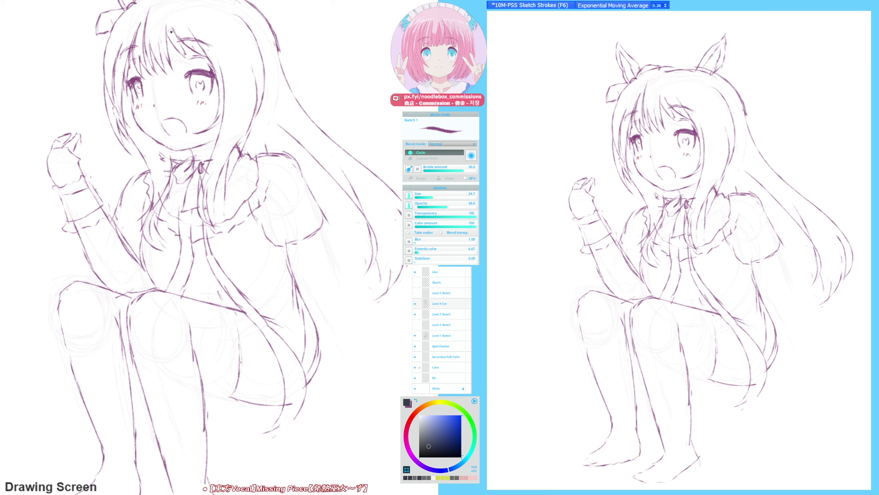
key("F9")
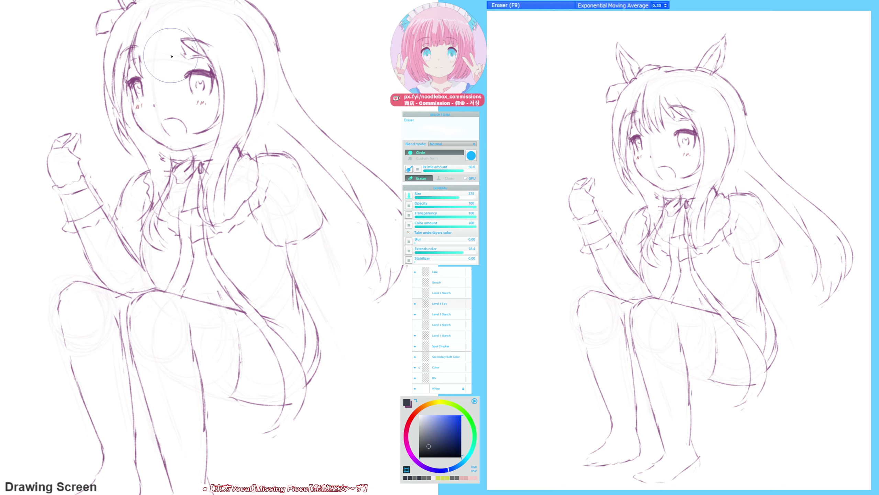
mouse_move(171, 56)
left_mouse_down()
mouse_move(143, 11)
mouse_move(168, 75)
left_mouse_up()
key("F6")
key("ctrl+z")
mouse_move(139, 23)
left_mouse_down()
mouse_move(170, 76)
mouse_move(189, 72)
left_mouse_up()
left_click_drag(168, 44, 196, 67)
left_click_drag(188, 55, 210, 68)
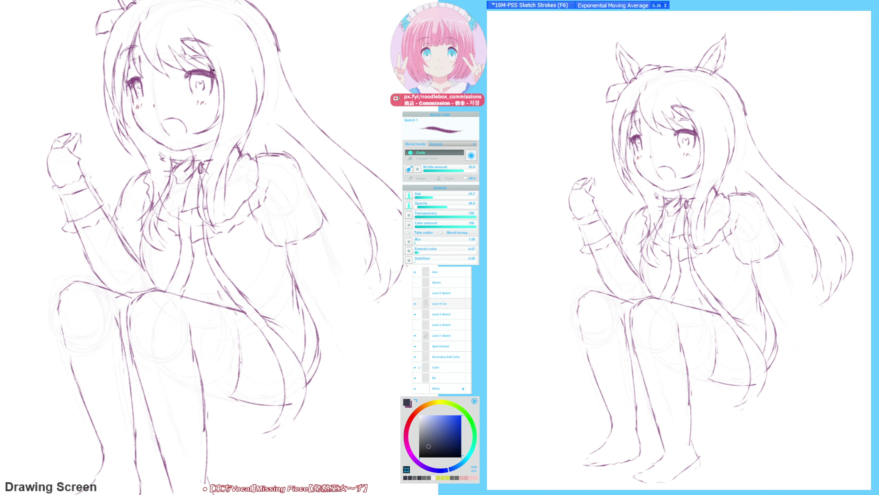
- Sketch the far side of the fringe as a strand curving from the parting down past the far eye, cleaning up its overlaps
mouse_move(146, 71)
left_mouse_down()
mouse_move(174, 99)
mouse_move(170, 82)
left_mouse_up()
key("F9")
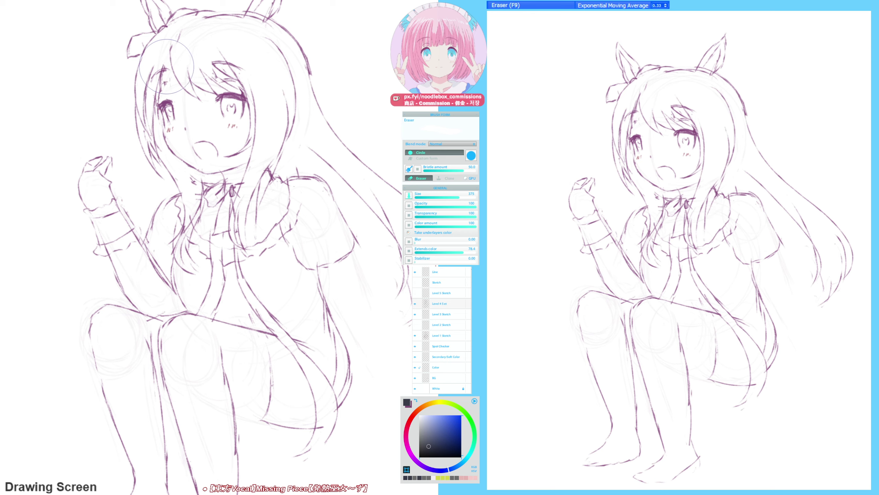
key("F6")
left_click_drag(168, 108, 169, 67)
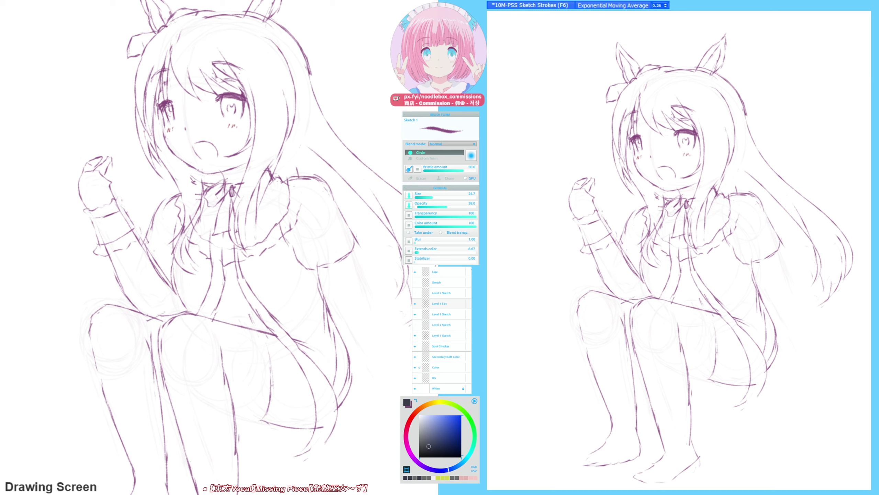
key("F9")
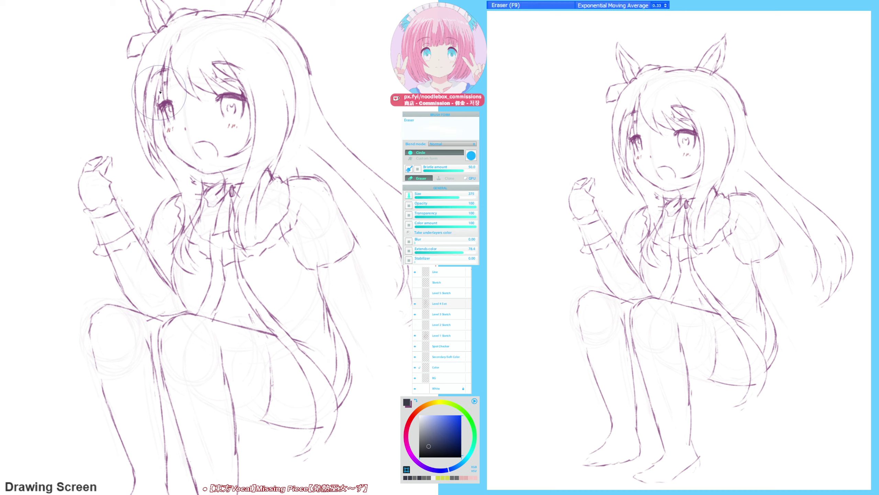
mouse_move(159, 97)
left_mouse_down()
mouse_move(157, 112)
mouse_move(165, 83)
left_mouse_up()
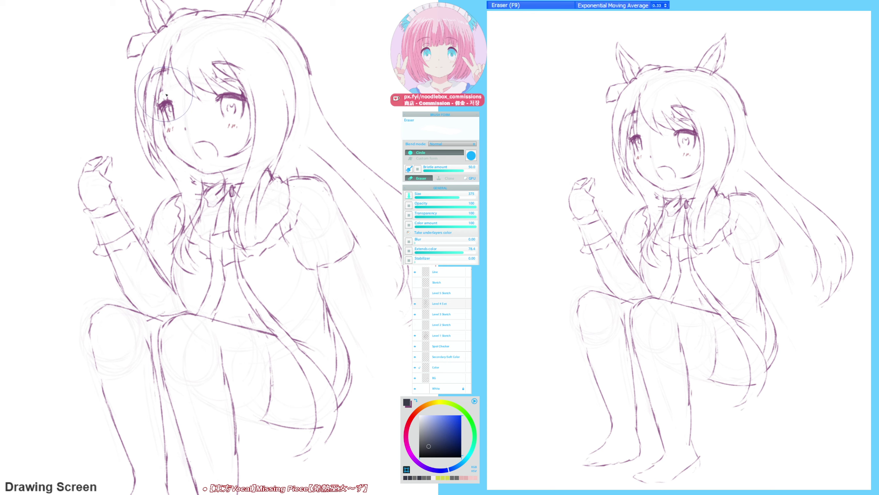
key("F6")
left_click_drag(170, 62, 153, 112)
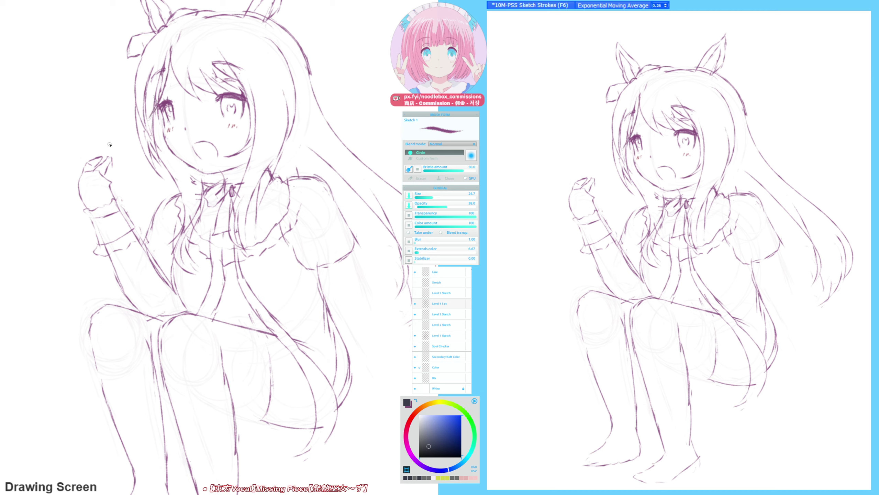
- Trim the hair lines around the far eye and redraw the far-side fringe strand between the parting and the temple
key("F9")
left_click_drag(155, 98, 166, 49)
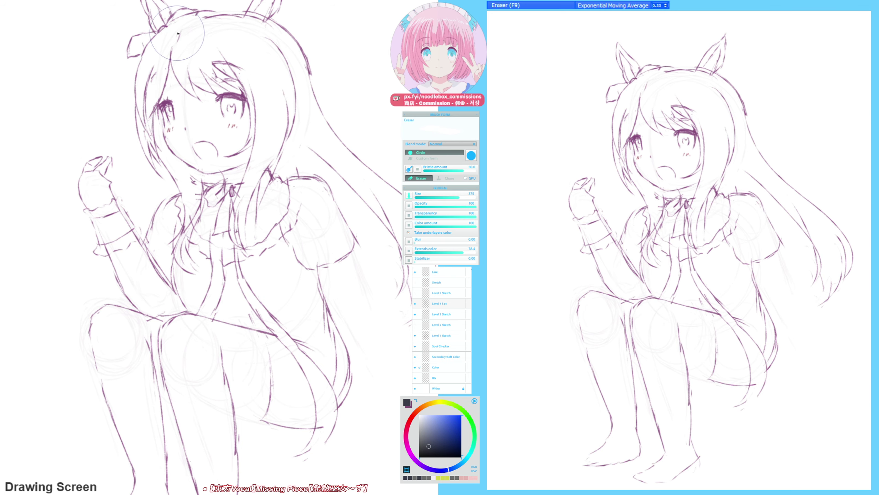
key("m")
key("m")
left_click_drag(148, 103, 149, 92)
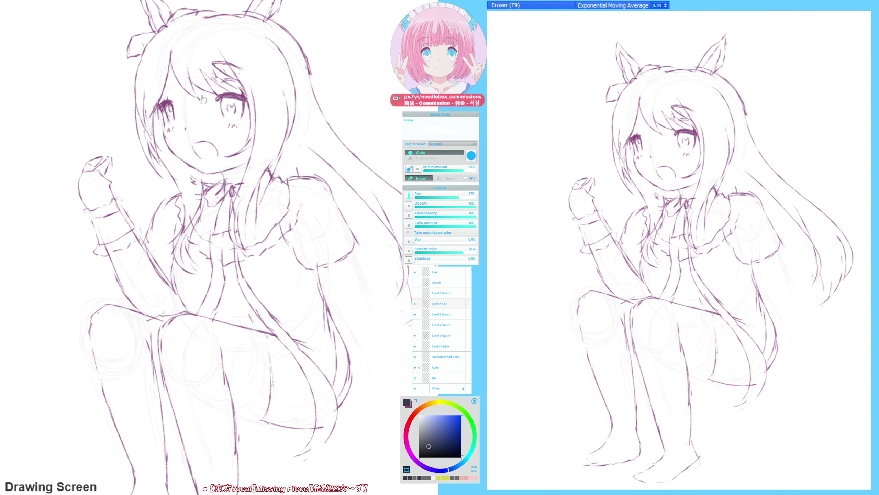
left_click_drag(202, 99, 212, 110)
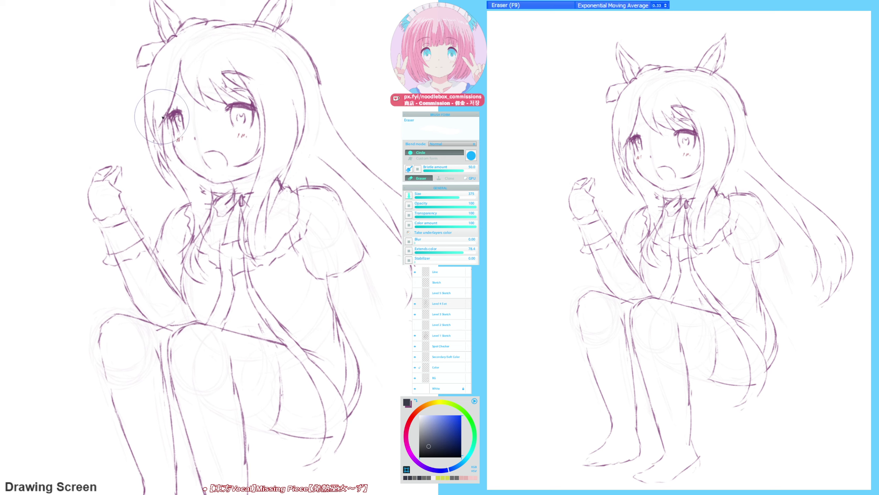
key("F6")
key("F9")
key("F6")
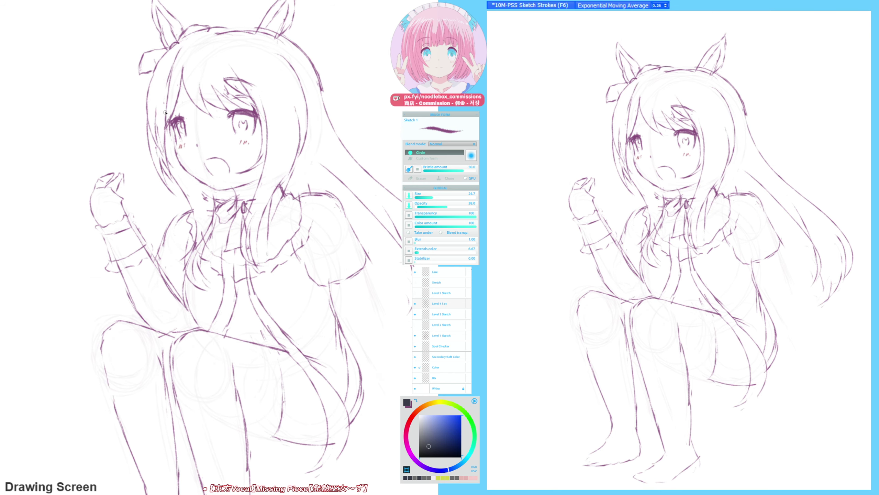
key("e")
key("e")
left_click_drag(155, 114, 169, 63)
- Draw a wavy ruffle trim along the collar's outer edge, from the chest up to the near shoulder
key("h")
key("h")
left_click_drag(256, 239, 230, 222)
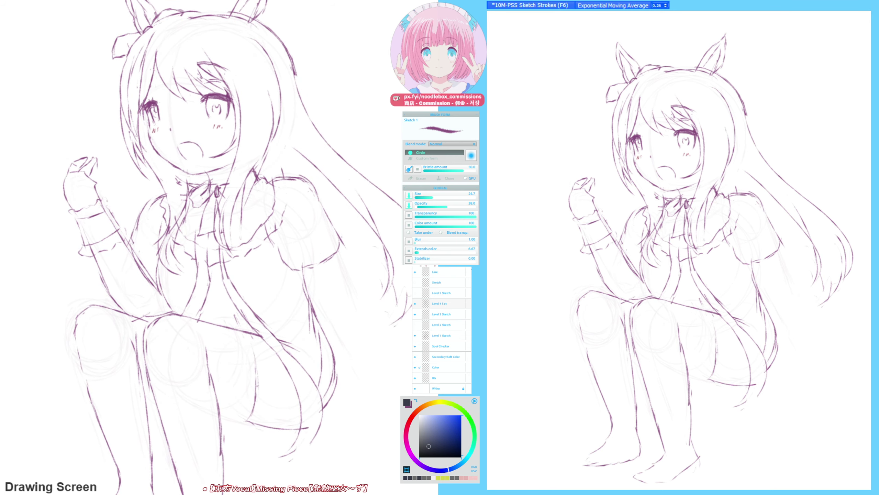
left_click_drag(288, 244, 261, 234)
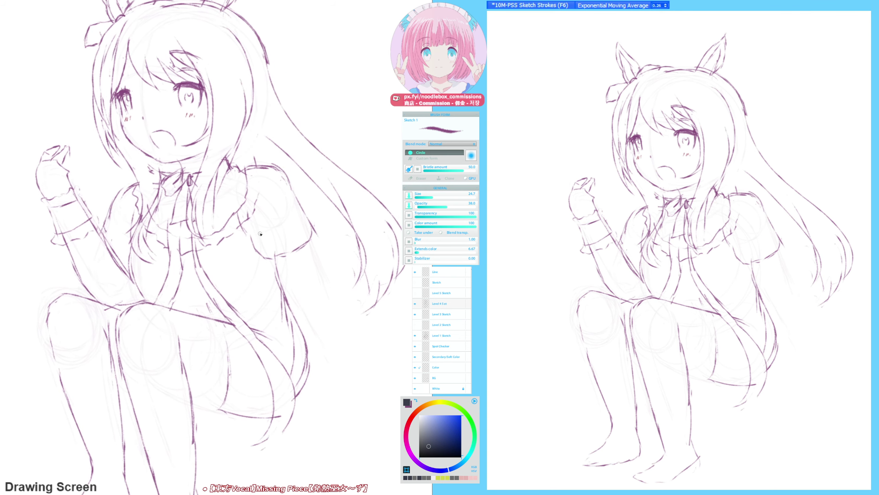
key("h")
key("h")
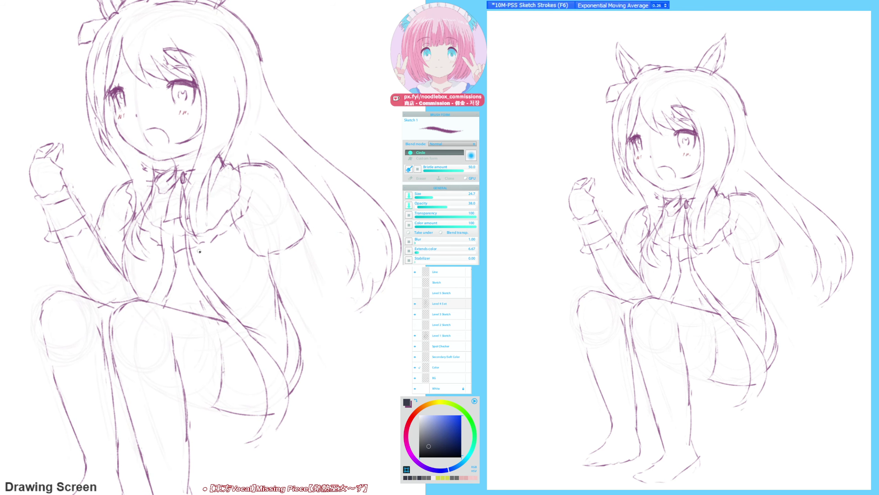
key("F5")
key("F6")
mouse_move(195, 249)
left_mouse_down()
mouse_move(239, 226)
mouse_move(252, 175)
left_mouse_up()
key("e")
key("e")
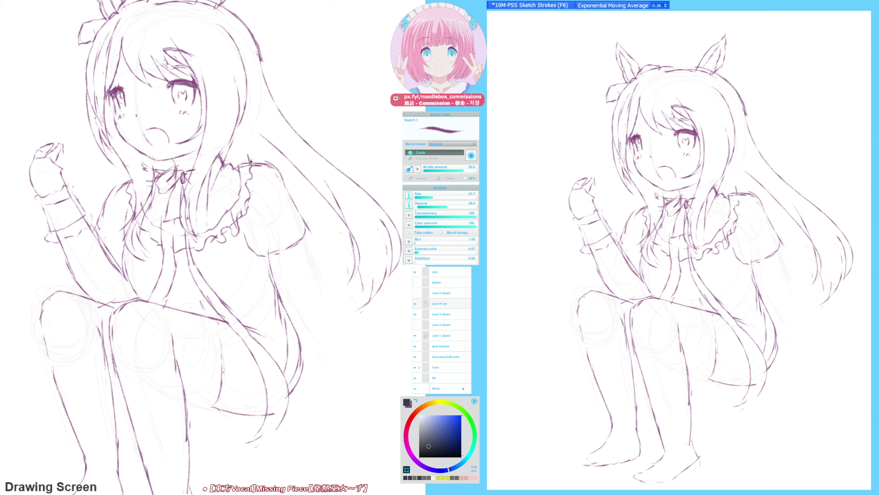
- Erase the overlapping lines inside the collar and sketch the hanging ribbon tails below the neck bow
key("e")
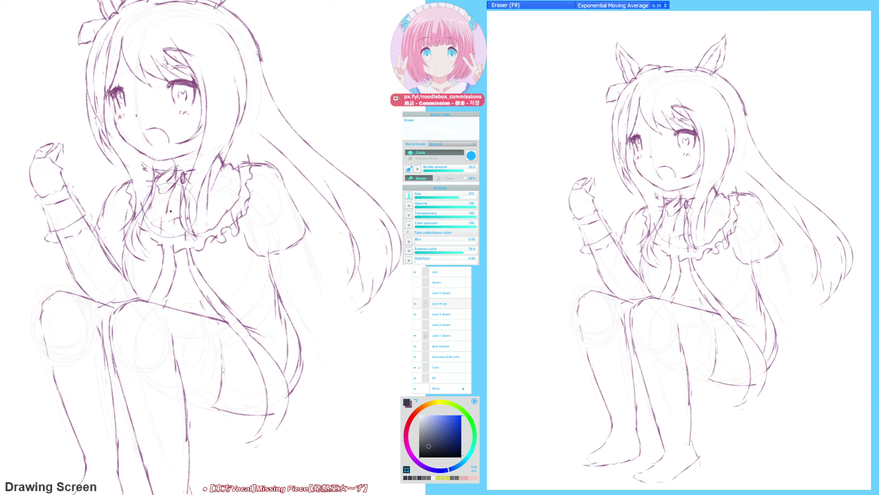
key("F6")
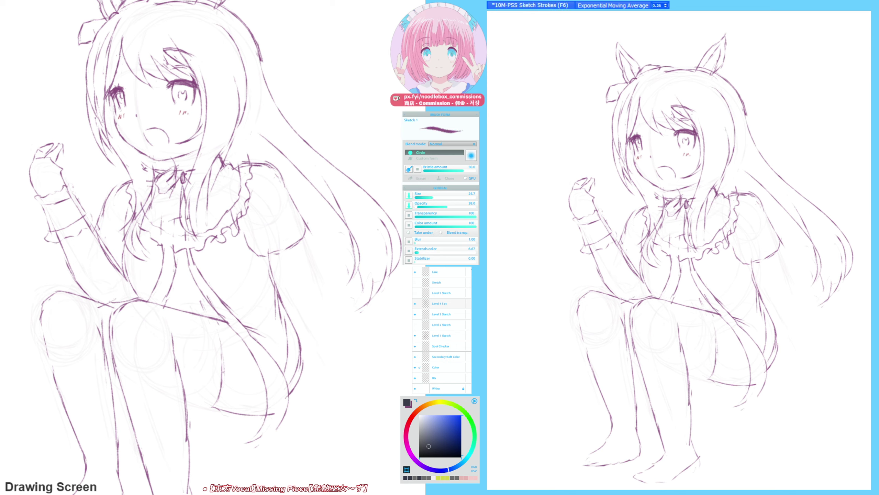
left_click_drag(163, 206, 157, 215)
key("F9")
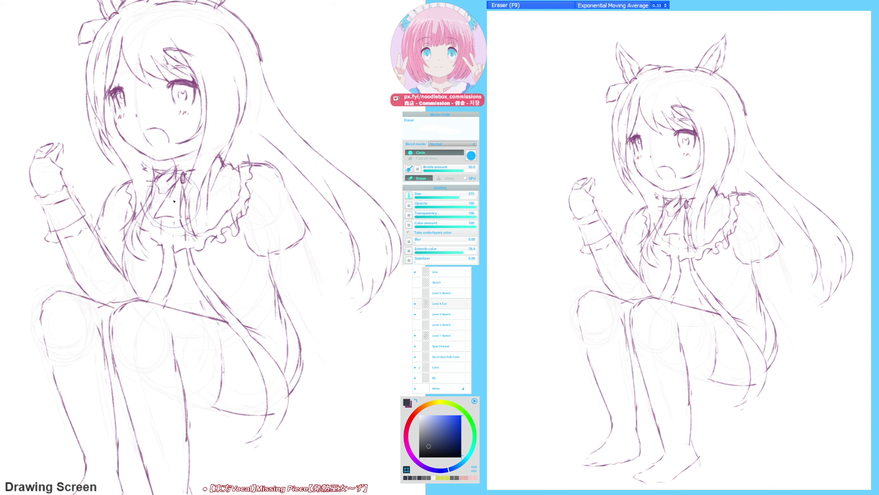
key("F6")
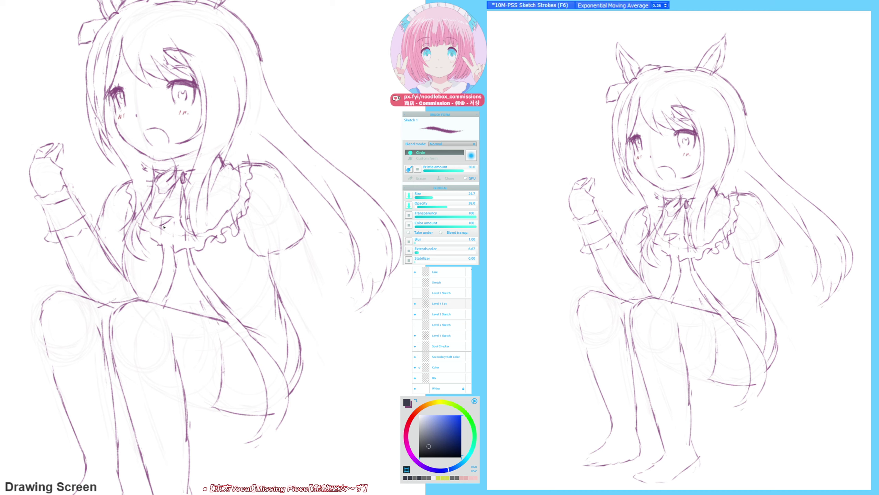
mouse_move(175, 238)
left_mouse_down()
mouse_move(189, 206)
mouse_move(163, 225)
left_mouse_up()
- Erase the rough bow at the neck and redraw its loops and knot above the ribbon tails
key("F9")
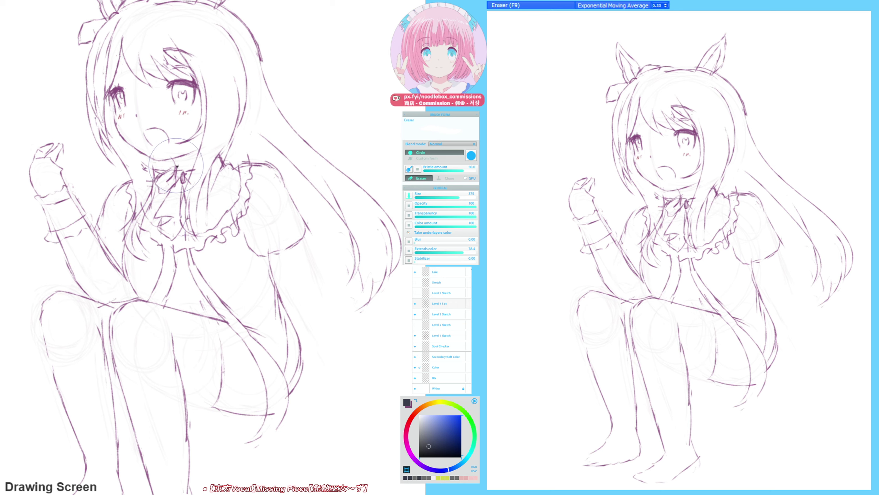
mouse_move(176, 175)
left_mouse_down()
mouse_move(172, 182)
mouse_move(179, 170)
left_mouse_up()
key("F6")
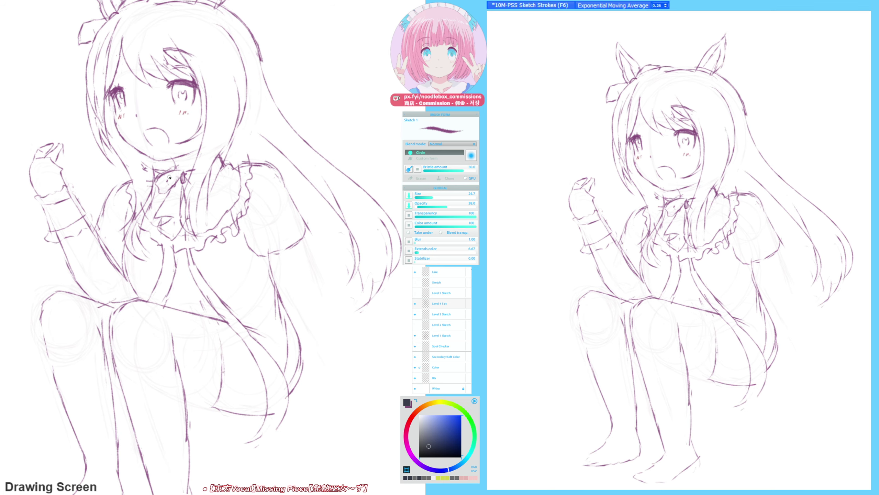
key("F9")
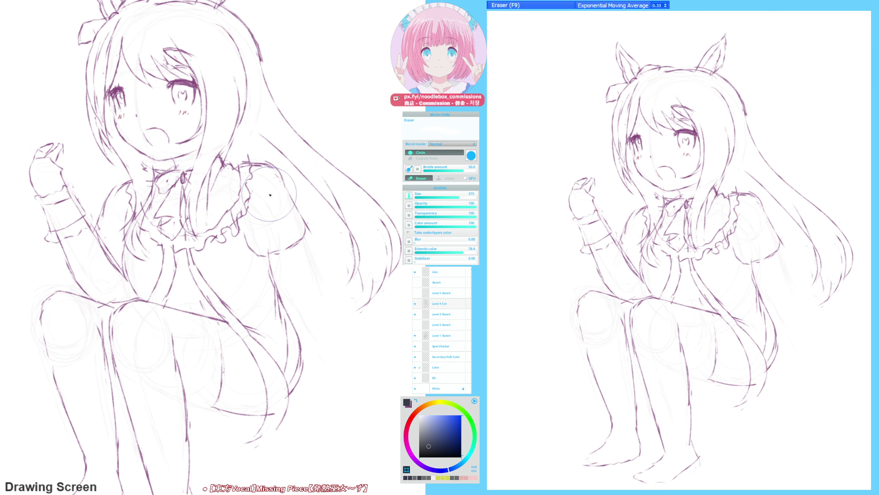
left_click_drag(230, 237, 233, 251)
key("F6")
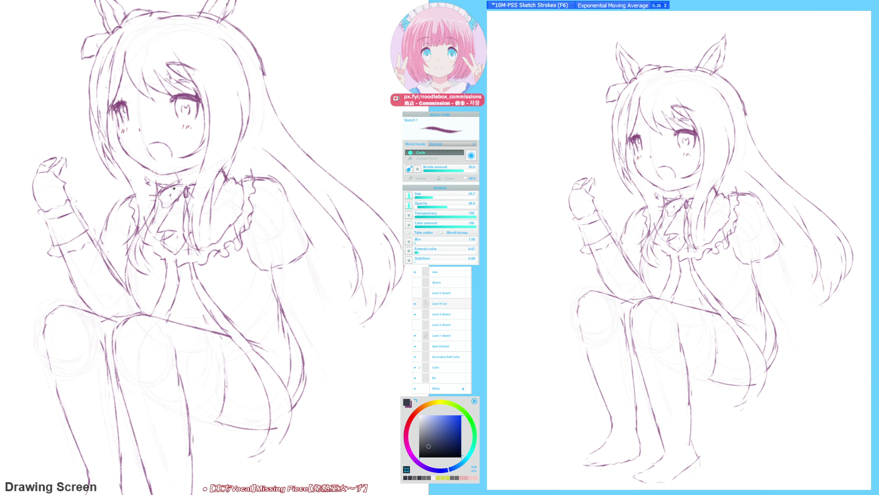
key("F9")
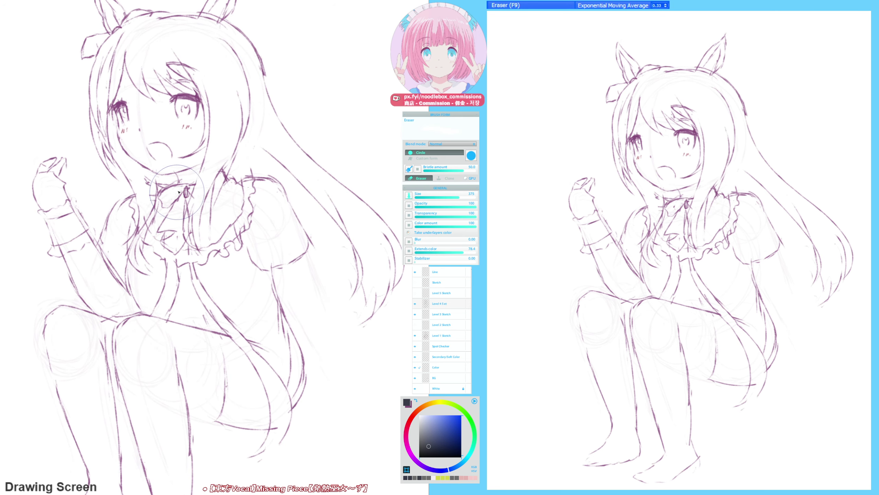
key("F6")
mouse_move(174, 192)
left_mouse_down()
mouse_move(186, 189)
mouse_move(173, 198)
left_mouse_up()
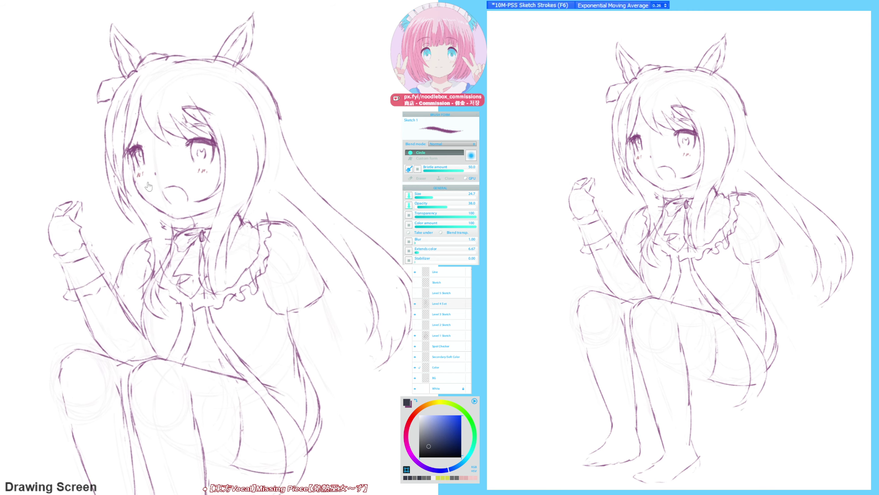
- Erase part of the far-side hair below the head ribbon and redraw the strand running down beside the face
key("F9")
mouse_move(128, 202)
left_mouse_down()
mouse_move(136, 133)
mouse_move(126, 142)
left_mouse_up()
key("F6")
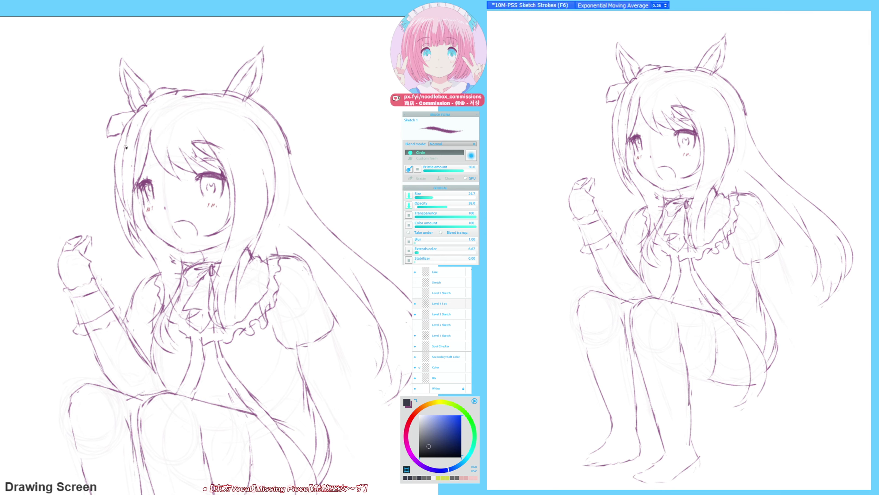
left_click_drag(140, 112, 127, 134)
key("h")
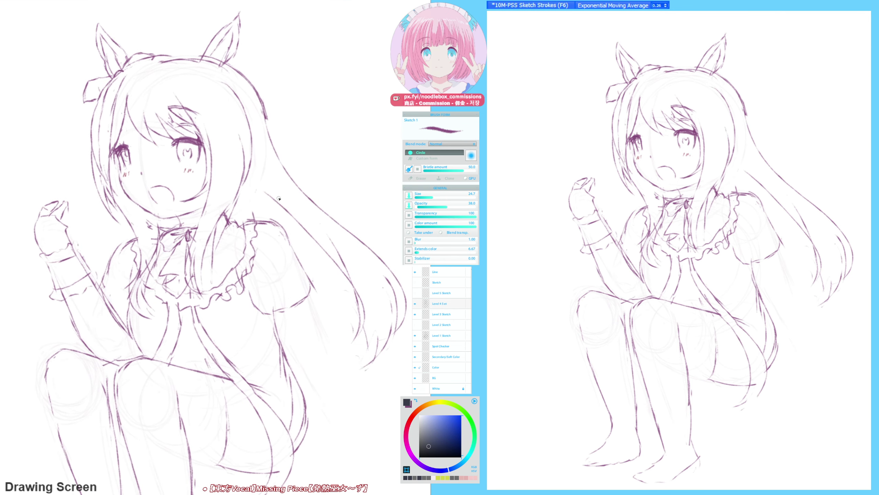
- Sketch the wavy garment edge running down from the hip behind the seated girl's thigh
mouse_move(77, 271)
left_mouse_down()
mouse_move(81, 343)
mouse_move(97, 355)
mouse_move(89, 335)
left_mouse_up()
key("h")
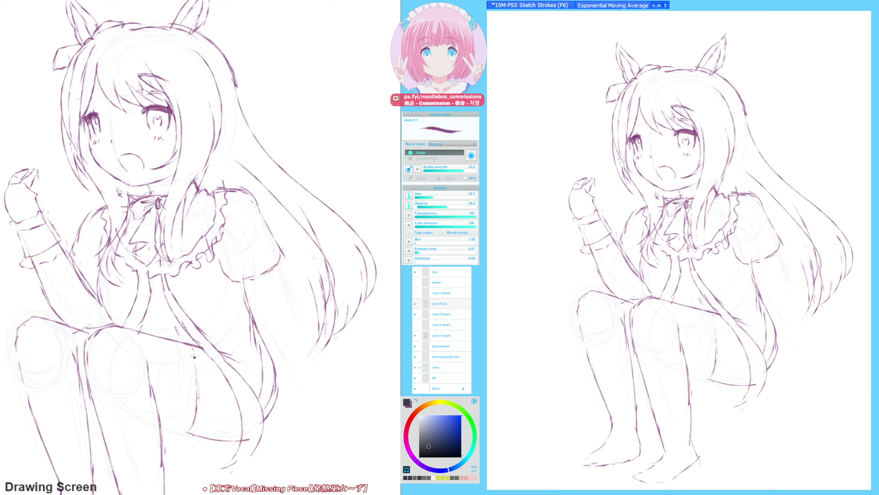
key("F9")
key("F6")
mouse_move(194, 370)
left_mouse_down()
mouse_move(185, 428)
mouse_move(209, 440)
left_mouse_up()
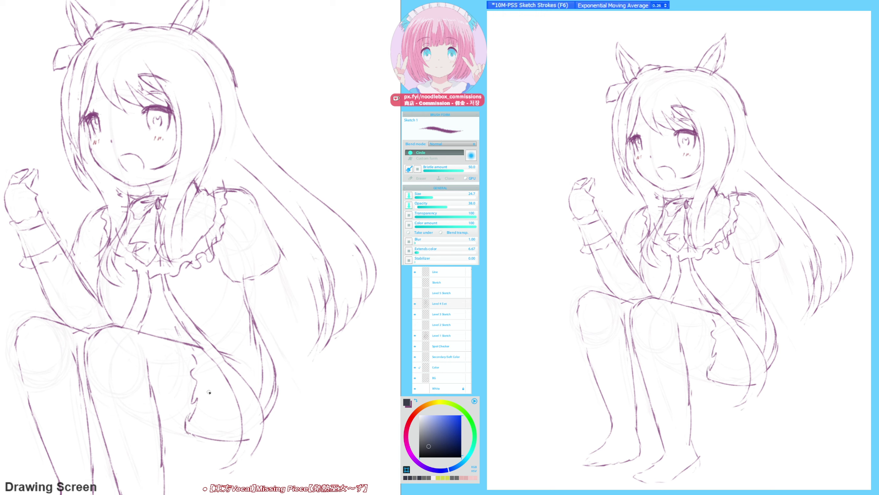
- Sketch curved horizontal fold lines across the garment behind the thigh and along its lower hem
left_click_drag(204, 398, 238, 395)
left_click_drag(194, 420, 231, 423)
mouse_move(199, 382)
left_mouse_down()
mouse_move(228, 375)
mouse_move(169, 334)
left_mouse_up()
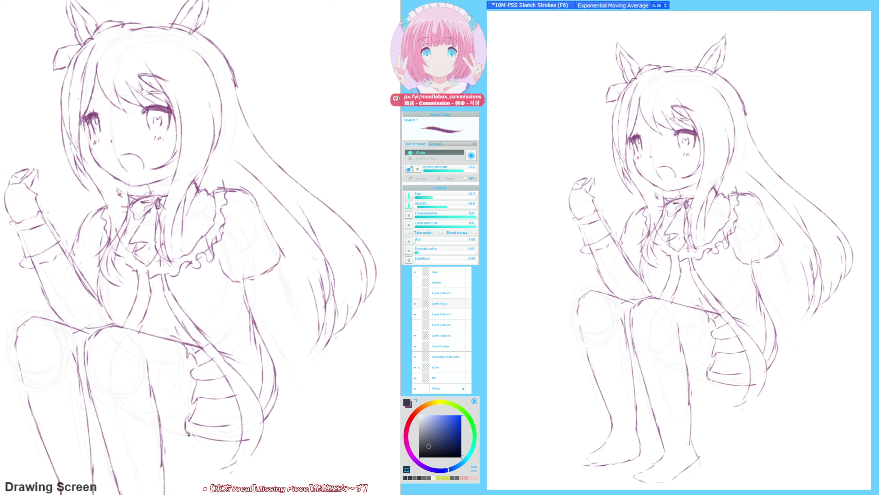
mouse_move(188, 435)
left_mouse_down()
mouse_move(161, 433)
mouse_move(229, 457)
left_mouse_up()
left_click_drag(166, 435, 221, 466)
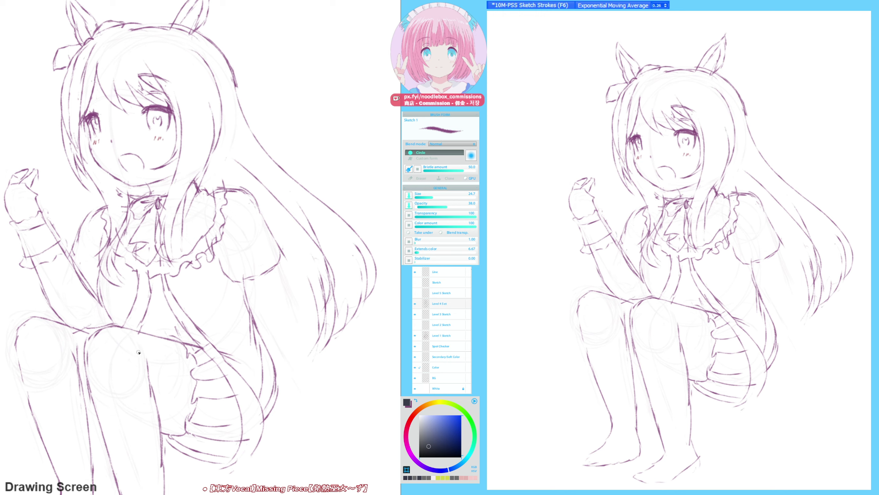
- Try another curved line along the lower hem beneath the thigh and undo it
key("ctrl+z")
mouse_move(162, 444)
left_mouse_down()
mouse_move(208, 465)
mouse_move(235, 462)
left_mouse_up()
key("ctrl+z")
key("ctrl+z")
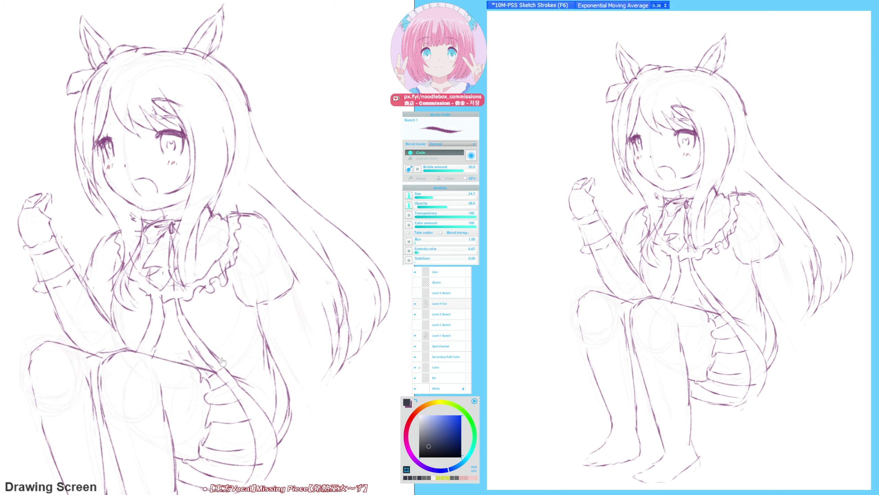
- Rework the line along the top of the thigh where it meets the garment edge at the hip
key("F9")
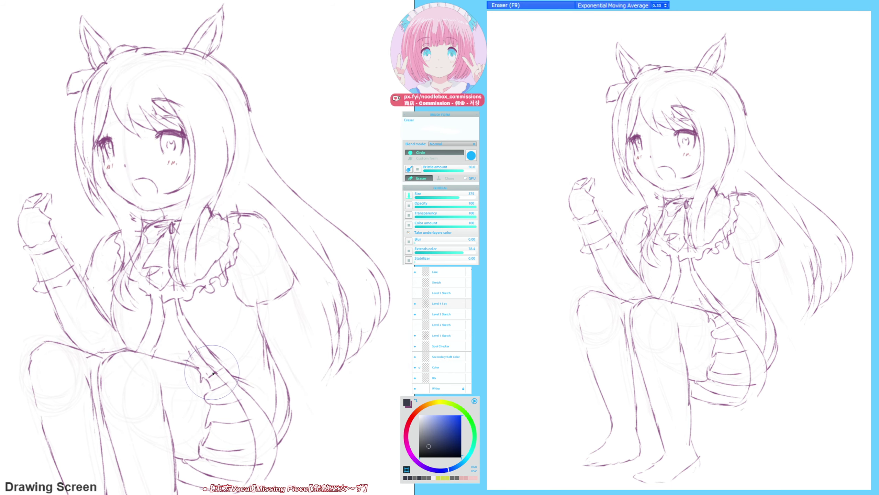
key("F6")
left_click_drag(181, 360, 226, 375)
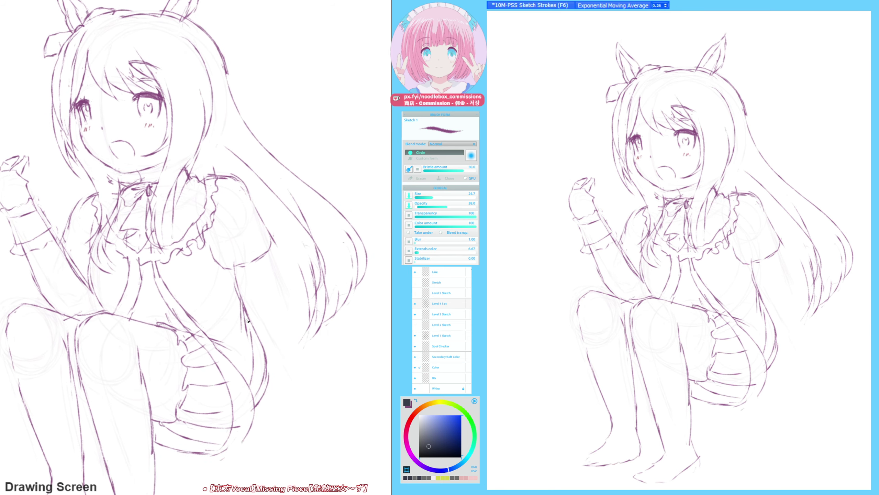
- Erase the rough curve under the seated girl's garment and redraw the lower hem line
key("F9")
left_click_drag(170, 448, 219, 455)
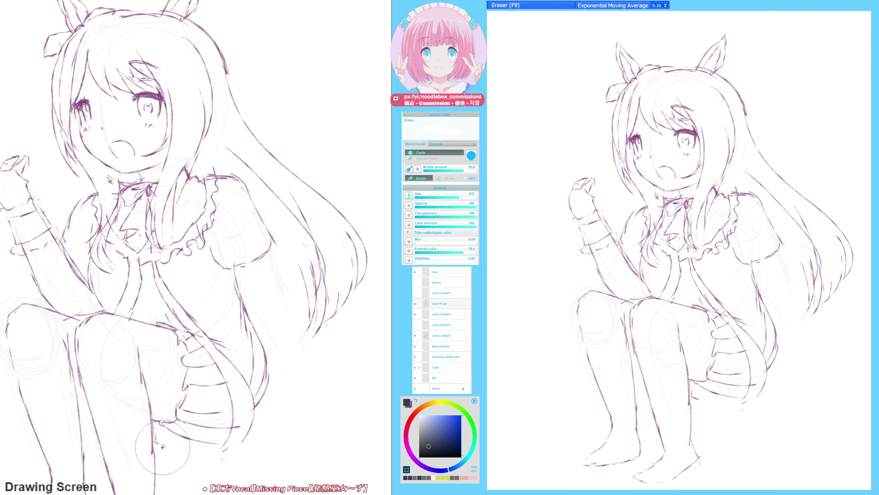
key("F6")
left_click_drag(158, 444, 222, 450)
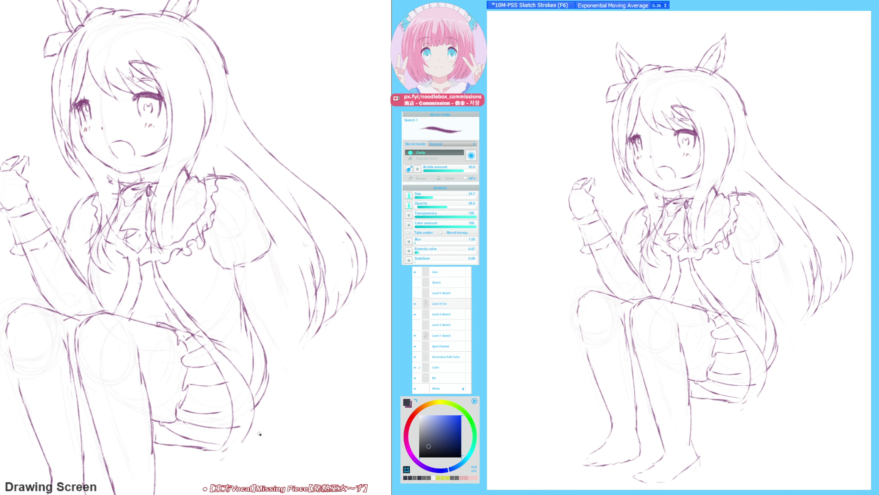
- Touch up the short fold strokes around the hip and hem, comparing them in the mirrored view
key("h")
left_click_drag(217, 306, 225, 297)
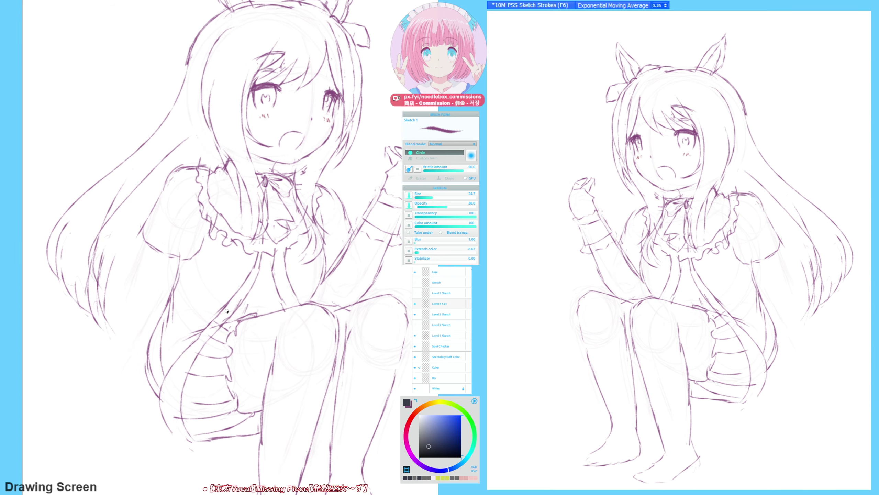
left_click_drag(211, 346, 208, 333)
key("F9")
key("h")
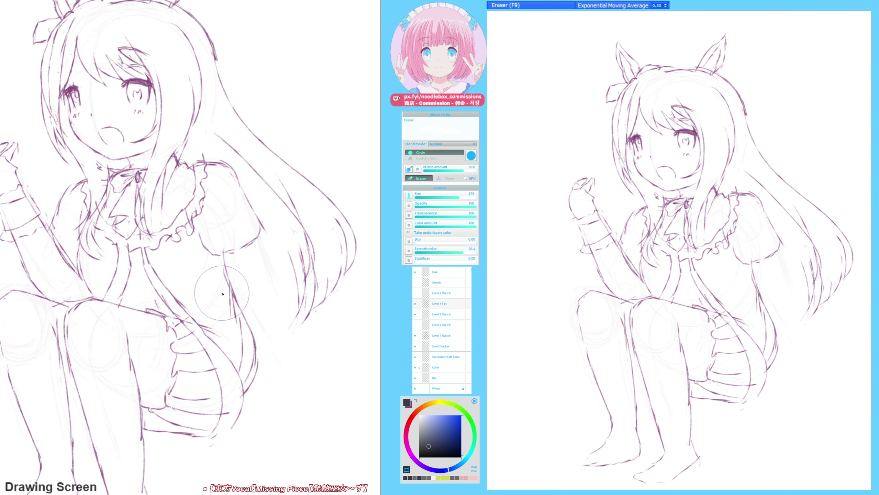
key("F6")
mouse_move(142, 306)
left_mouse_down()
mouse_move(120, 306)
mouse_move(150, 311)
left_mouse_up()
left_click_drag(211, 361, 215, 366)
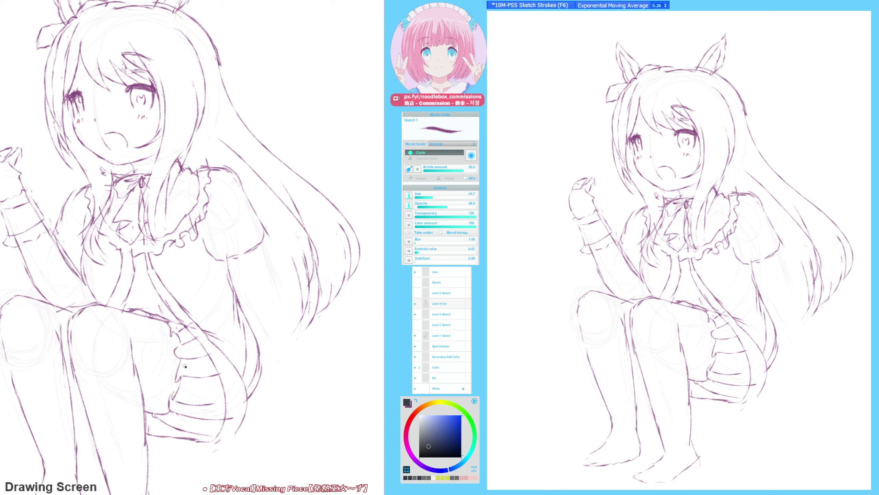
- Redraw the frilled edge between the back of the thigh and the garment folds
key("F9")
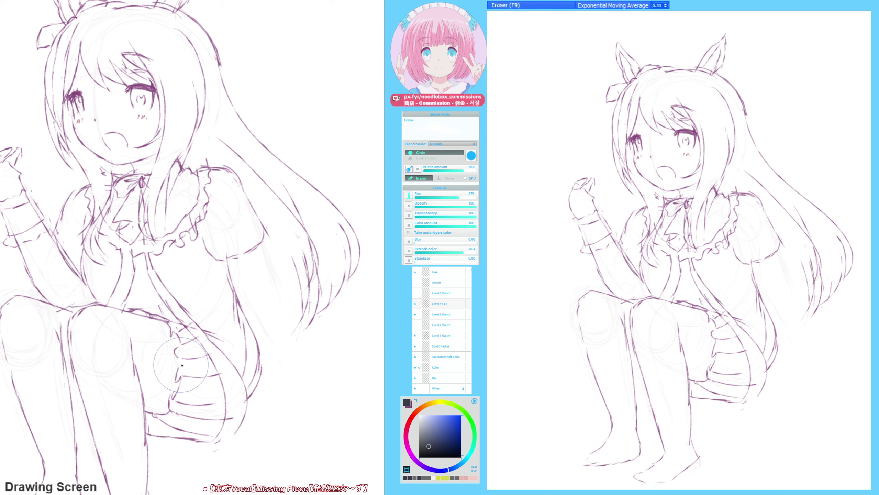
key("F6")
left_click_drag(176, 369, 175, 340)
key("F9")
key("F6")
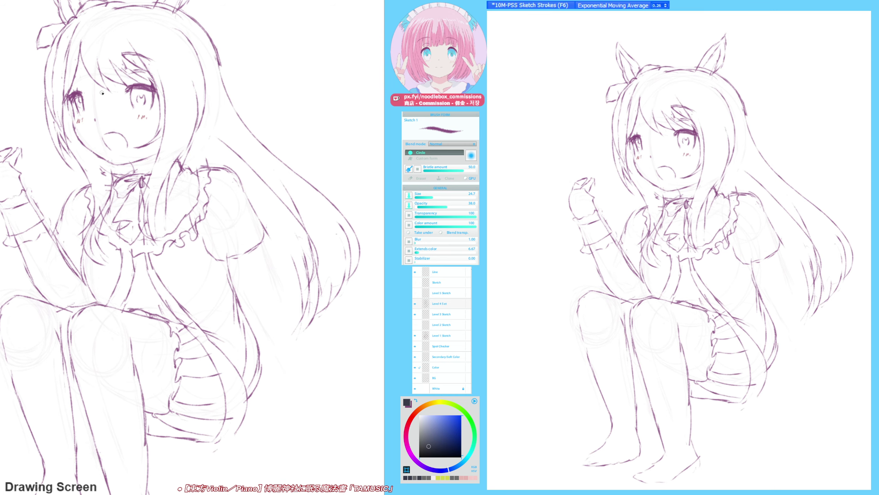
left_click_drag(83, 89, 100, 114)
key("F9")
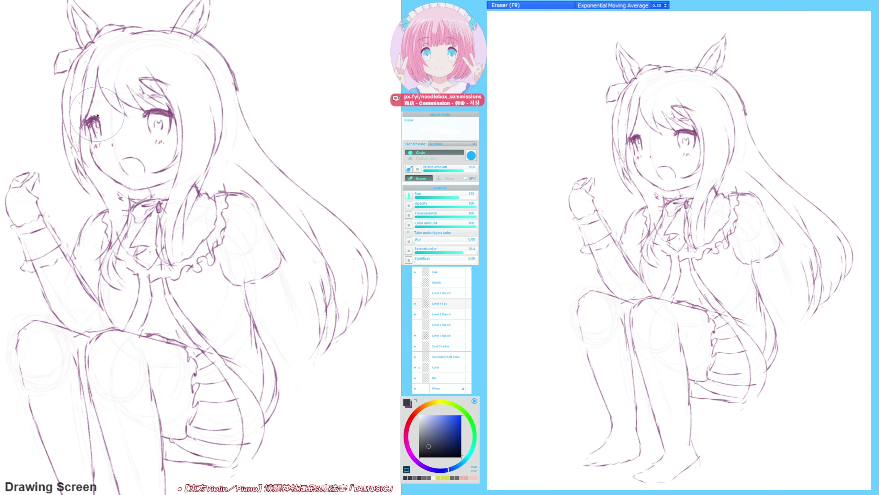
key("h")
key("h")
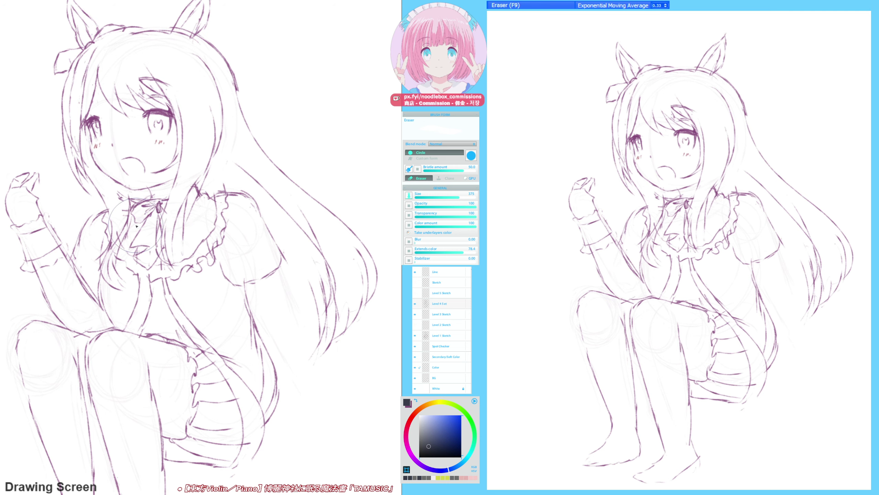
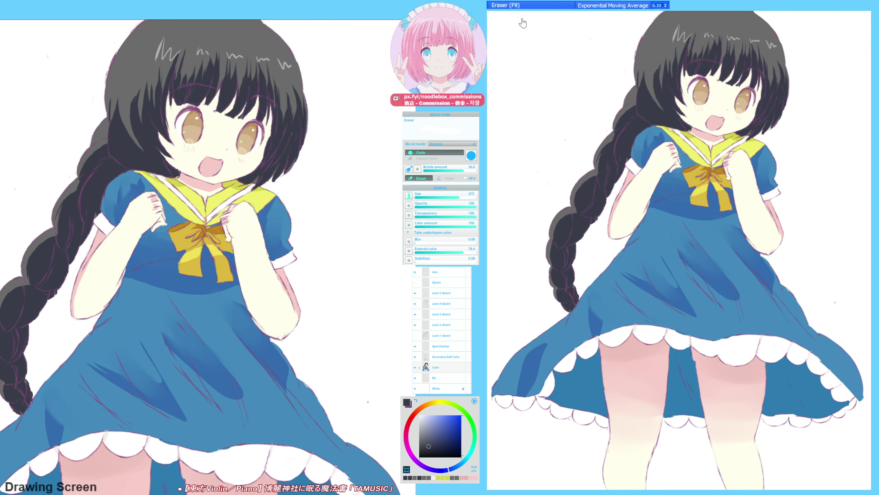
- Activate the Level 4 Sketch layer in the blue-dress drawing and hide the Color and Secondary Soft Color layers
mouse_move(259, 224)
left_mouse_down()
mouse_move(317, 171)
mouse_move(306, 107)
left_mouse_up()
key("h")
key("h")
left_click_drag(301, 176, 293, 220)
left_click_drag(284, 214, 284, 235)
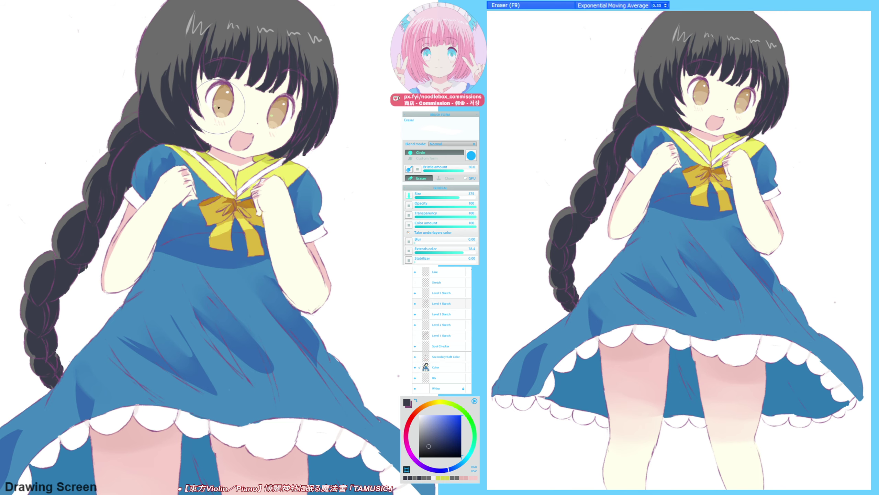
scroll(230, 147, "down", 1)
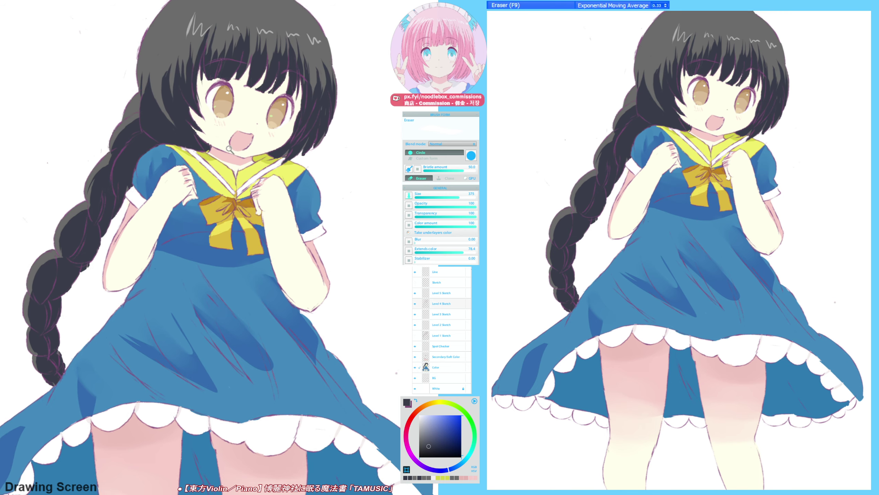
left_click_drag(227, 143, 181, 124)
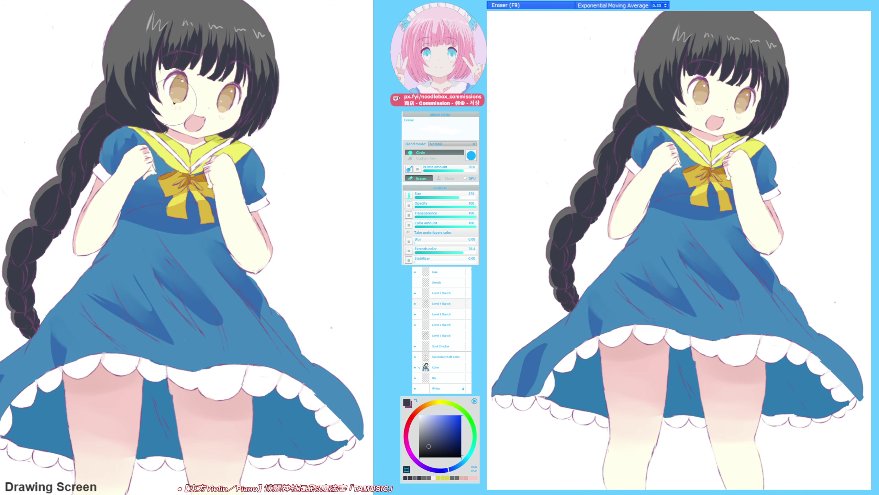
key("F6")
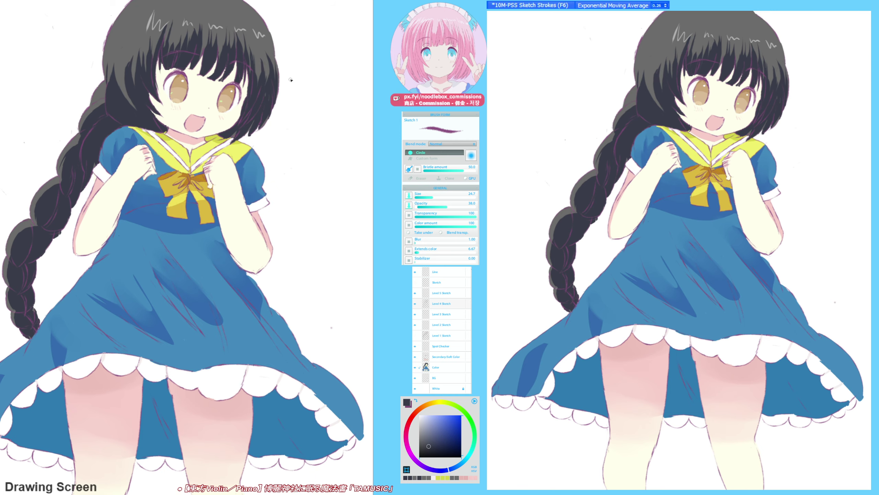
left_click(414, 368)
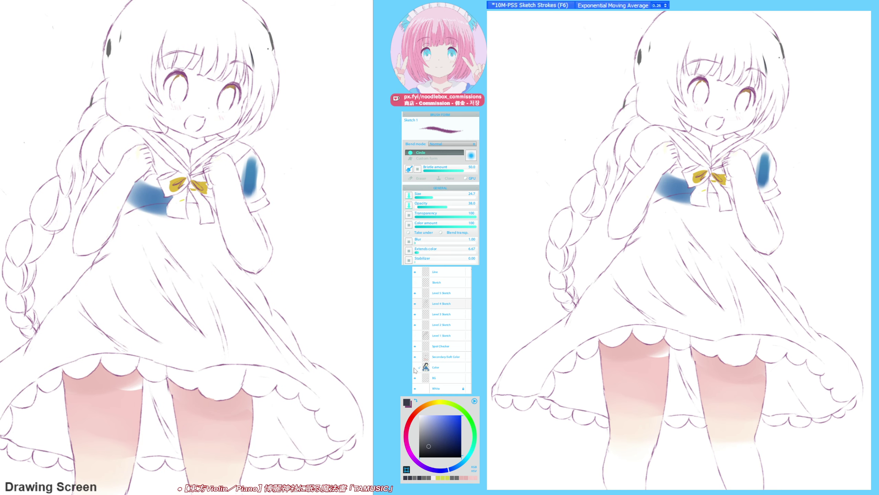
left_click(414, 359)
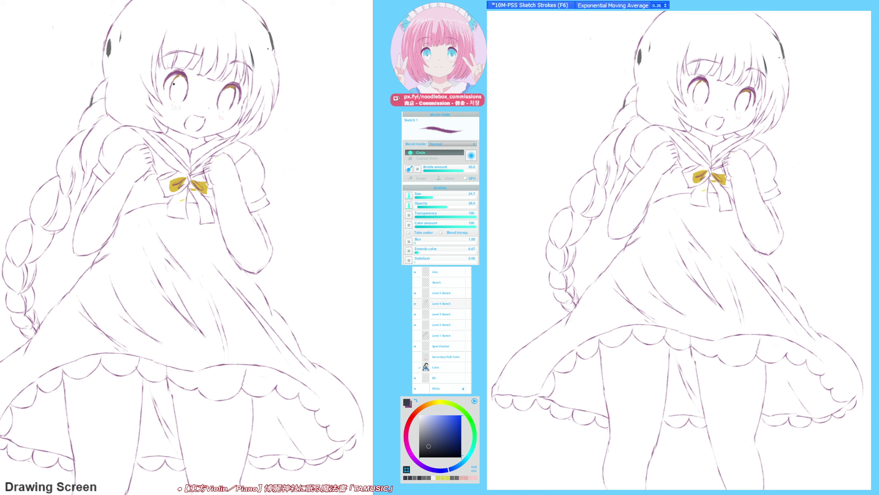
- Erase the brown colour inside the eye farther from the braid and undo a trial stroke on its iris
key("h")
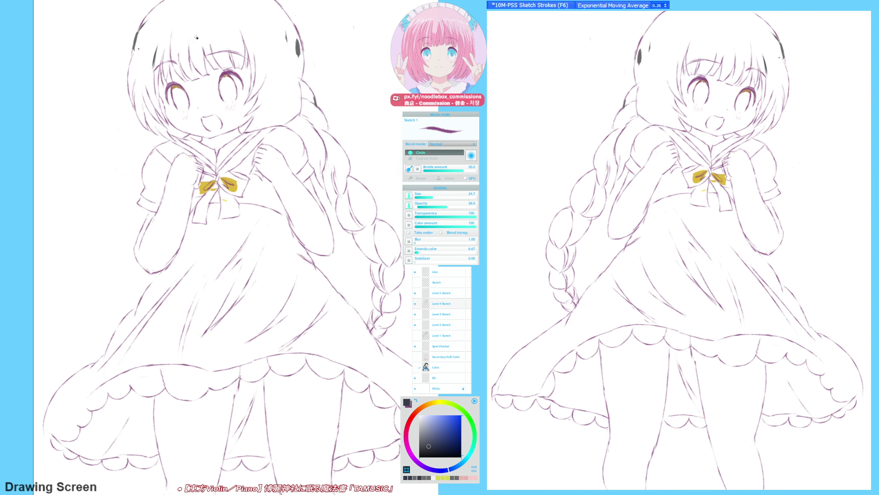
key("F9")
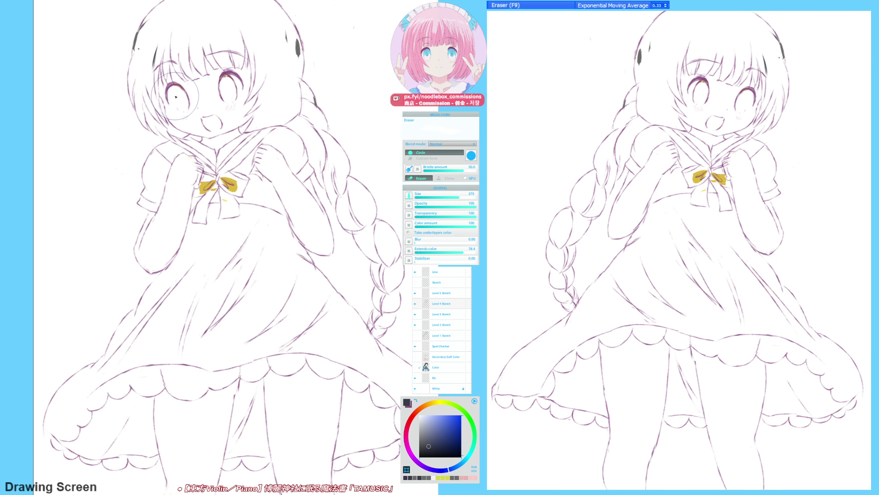
key("F6")
left_click_drag(179, 109, 173, 89)
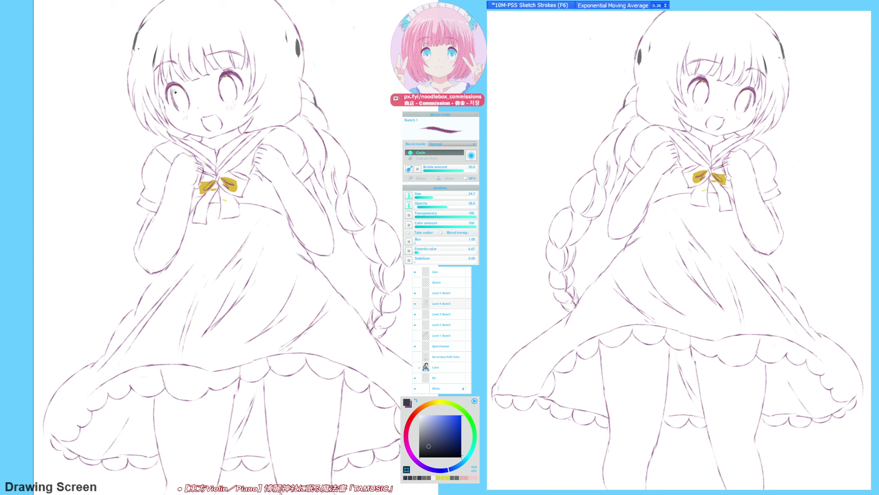
key("ctrl+z")
key("h")
- Clean up the lines inside the eye farther from the braid with the Eraser
key("e")
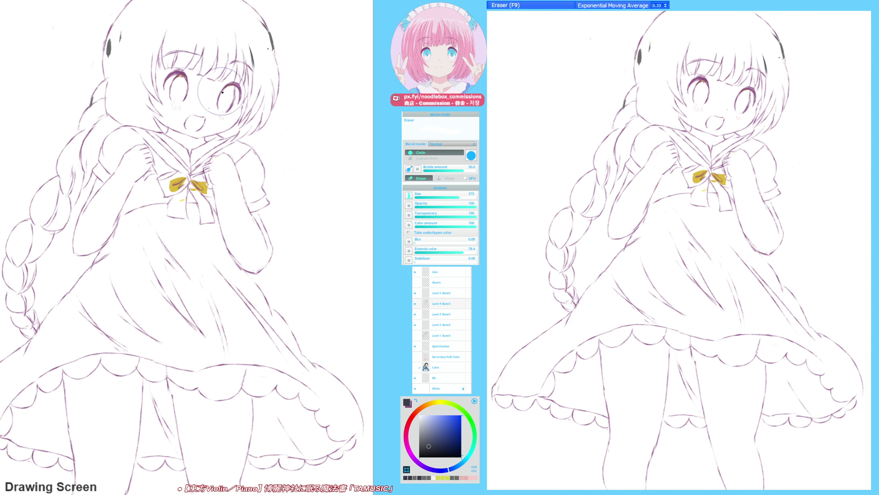
left_click_drag(221, 86, 217, 106)
key("e")
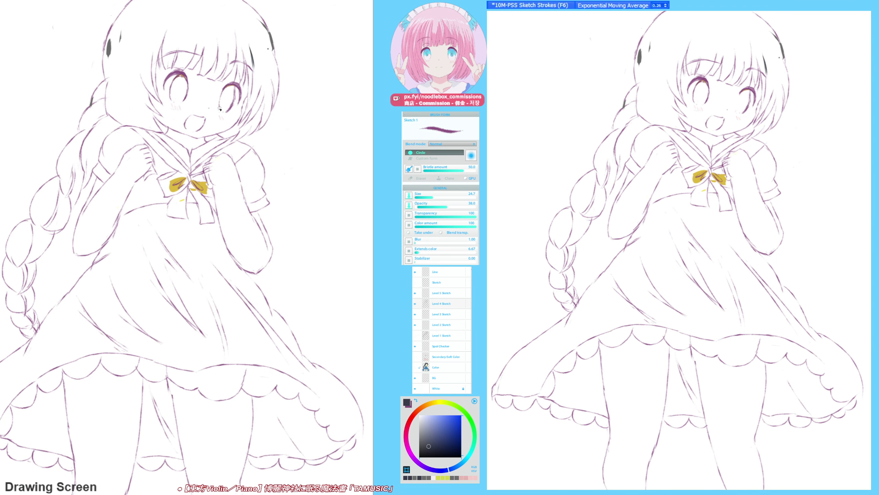
- Erase the leftover colour and rough lines inside the eye nearer the braid, comparing it in the mirrored view
key("h")
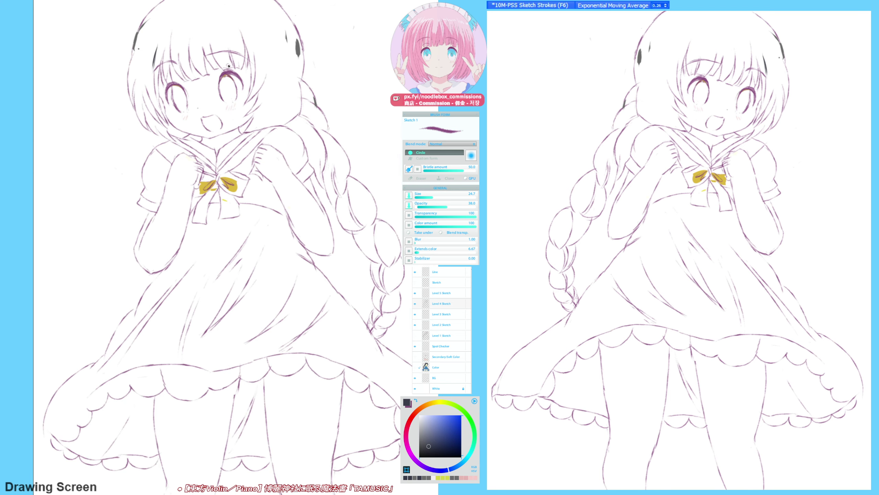
key("e")
left_click_drag(220, 79, 223, 102)
key("e")
key("h")
key("F9")
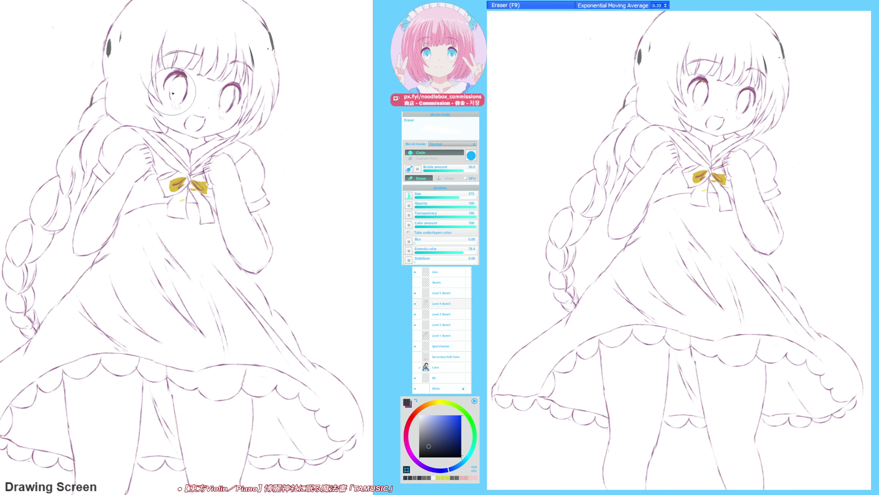
key("F6")
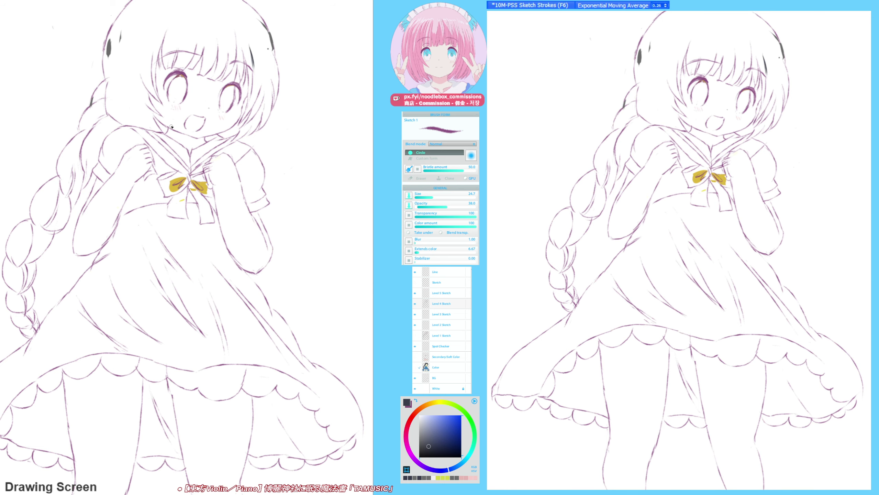
- Erase the dark grey streak beside the fringe on the side away from the braid, checking the face in the mirrored view
key("h")
key("F9")
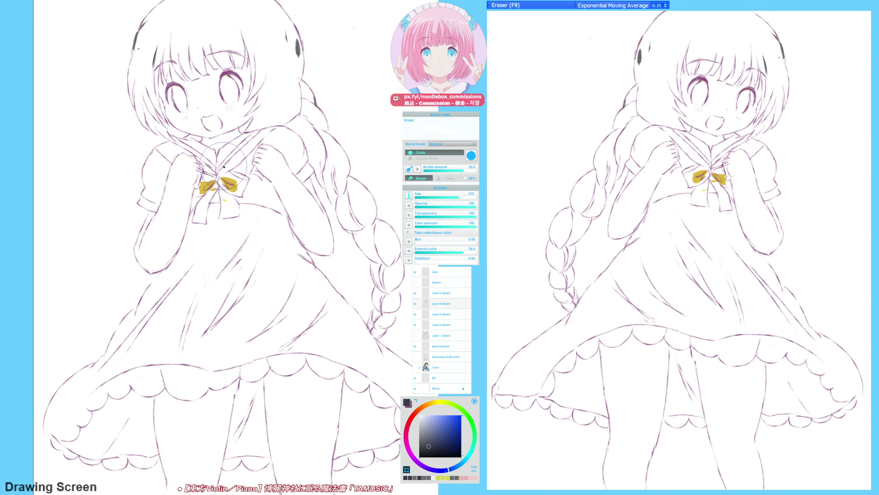
key("h")
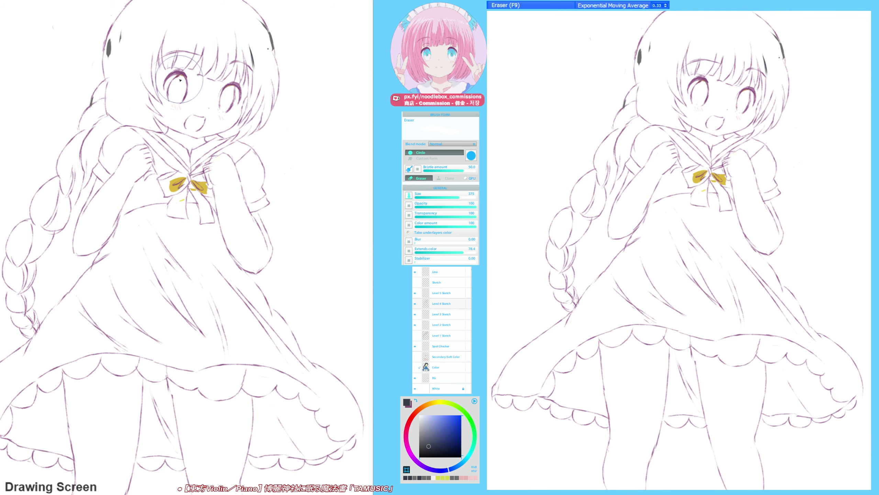
key("F6")
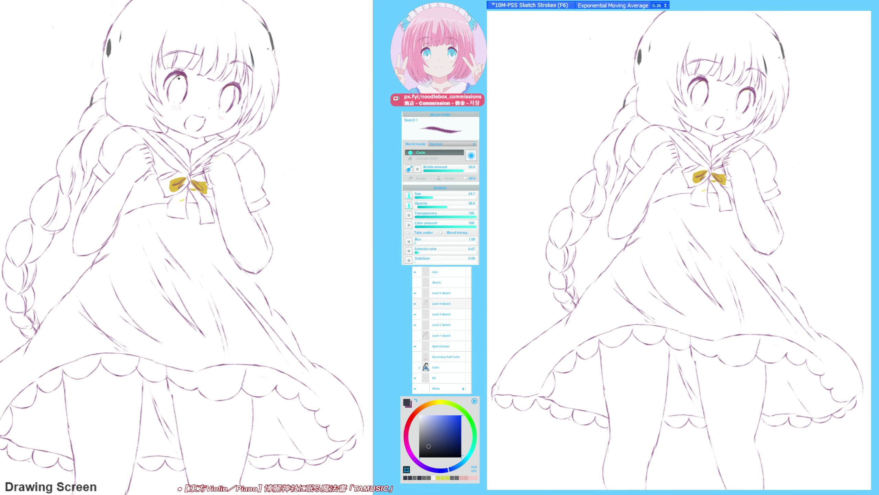
key("h")
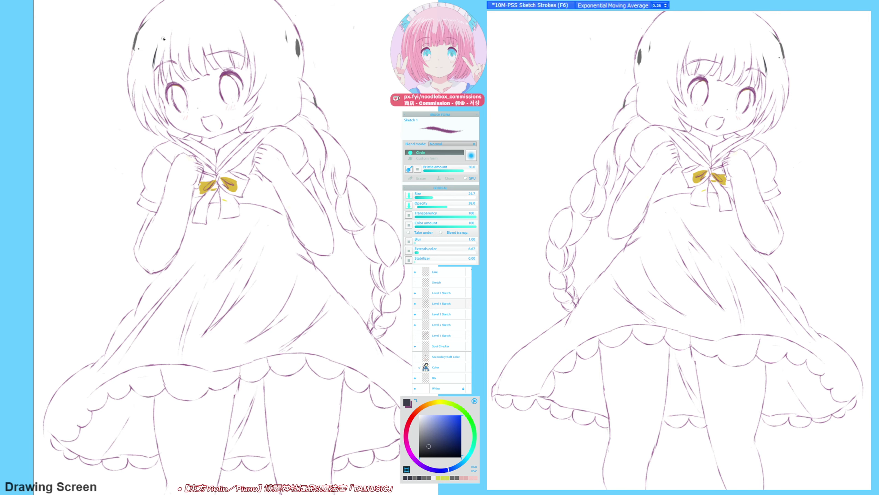
key("F9")
key("h")
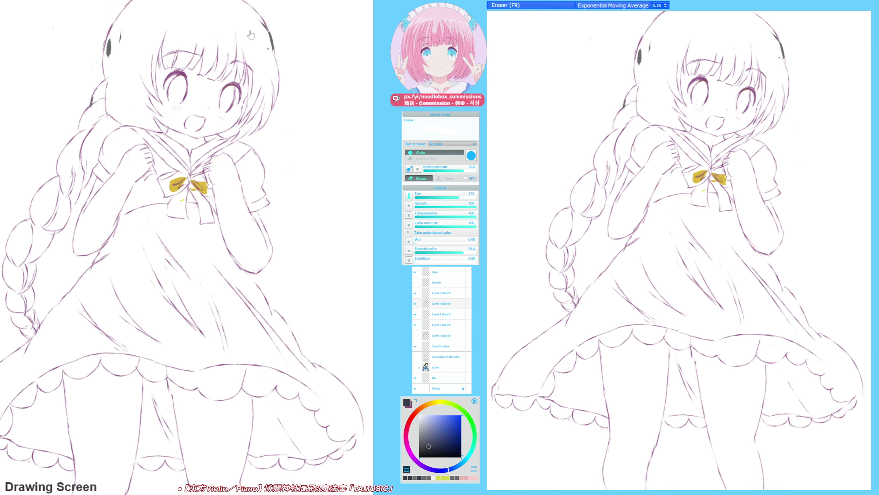
- Erase the dark grey patches along the head outline on both sides of the hair
mouse_move(107, 58)
left_mouse_down()
mouse_move(145, 71)
mouse_move(148, 56)
mouse_move(133, 69)
mouse_move(147, 50)
mouse_move(131, 67)
left_mouse_up()
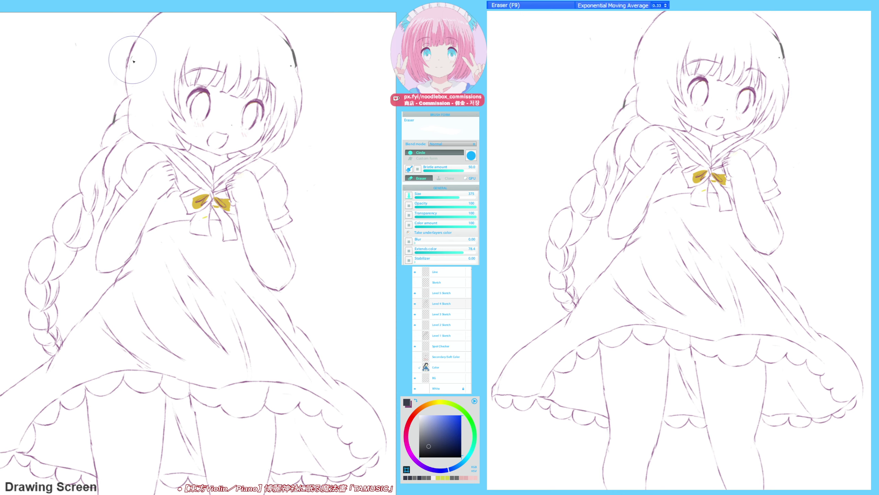
key("h")
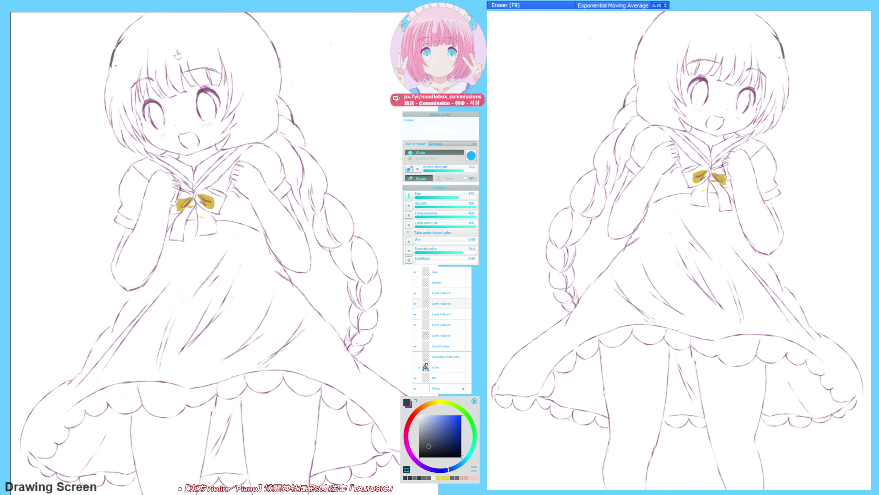
left_click_drag(177, 54, 197, 84)
left_click_drag(127, 92, 166, 44)
key("F6")
key("h")
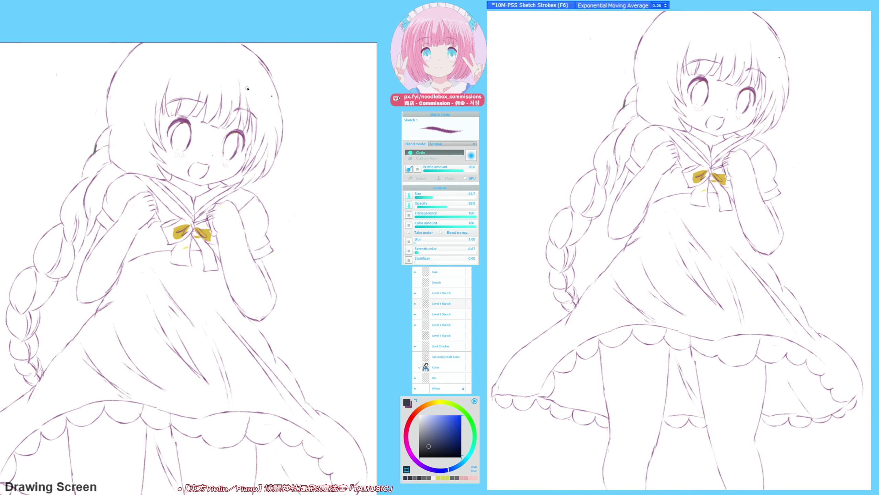
- Try selecting the leftover yellow on the bow with the Magic Wand, clear the selection and check which layer holds the colour
mouse_move(293, 195)
left_mouse_down()
mouse_move(317, 178)
mouse_move(346, 200)
left_mouse_up()
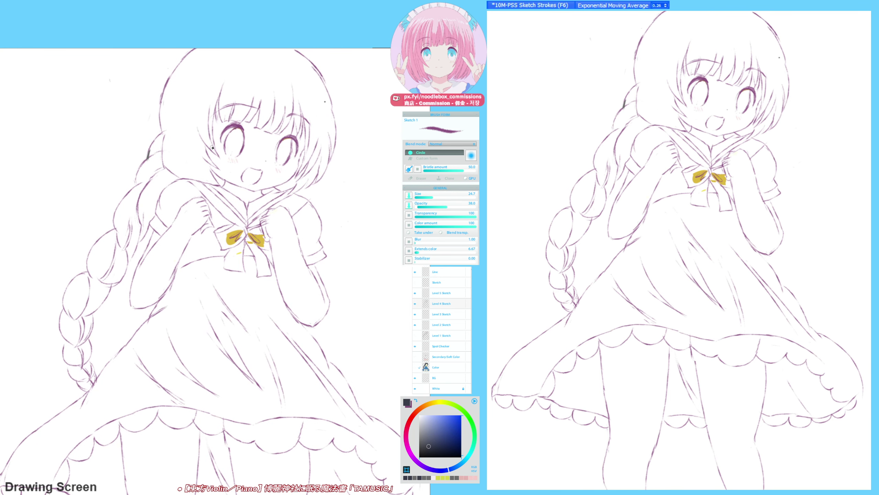
left_click_drag(243, 297, 197, 241)
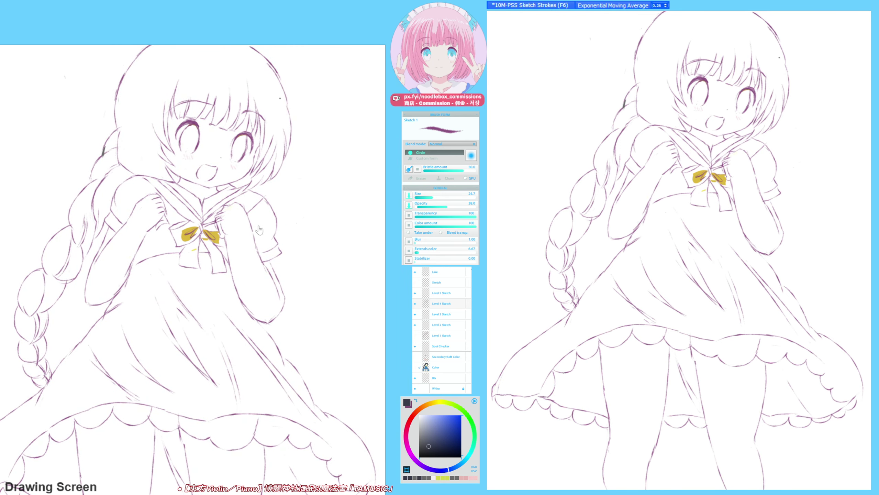
left_click_drag(259, 229, 219, 249)
key("F9")
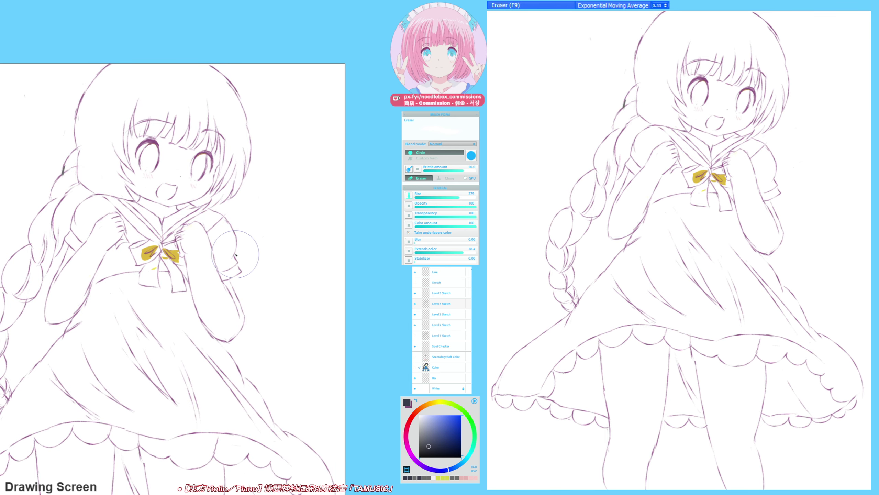
mouse_move(235, 256)
left_mouse_down()
mouse_move(321, 158)
mouse_move(301, 148)
mouse_move(133, 207)
mouse_move(153, 248)
left_mouse_up()
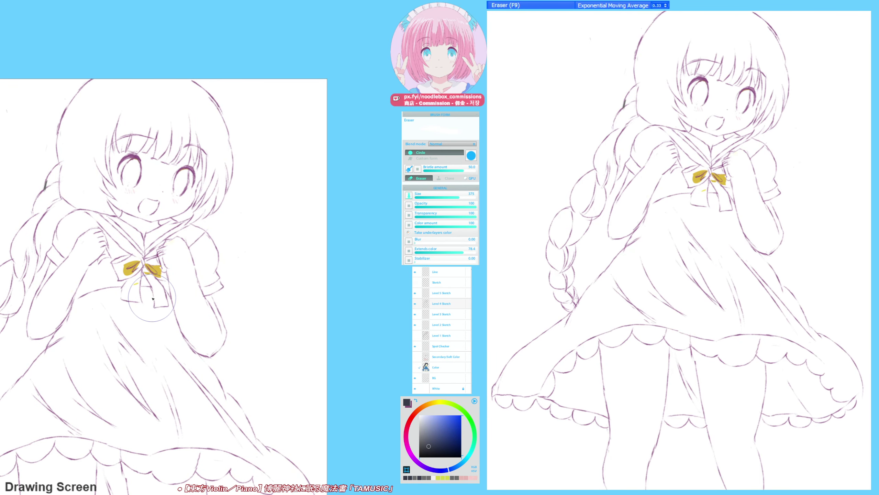
key("w")
left_click(128, 269)
key("ctrl+d")
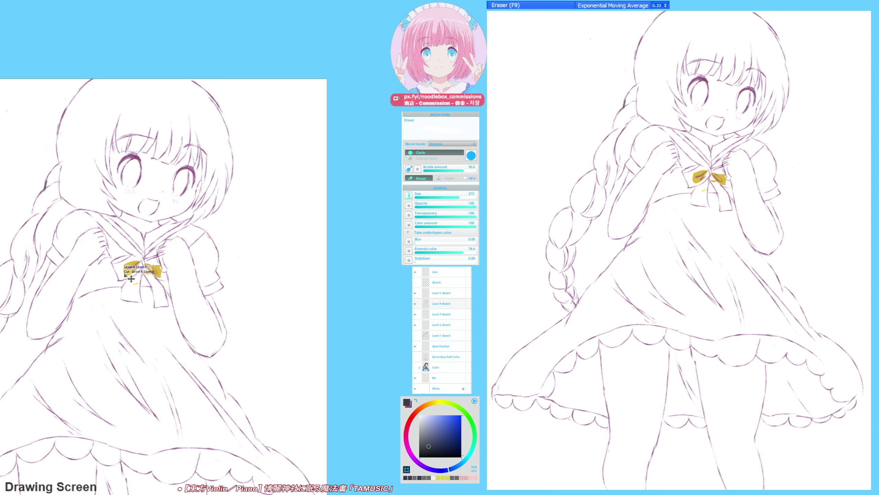
left_click(128, 273)
- Examine the leftover colour on the bow, the raised hand and the face up close and in the full figure
scroll(156, 255, "up", 3)
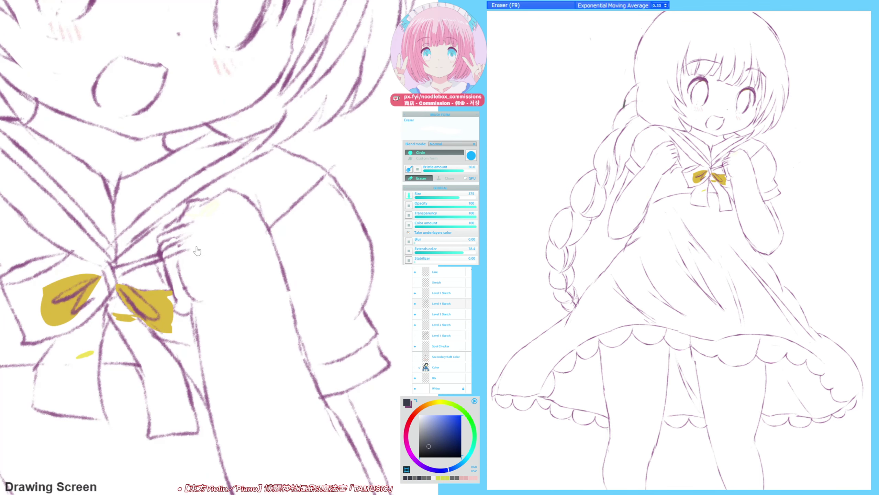
left_click_drag(188, 272, 217, 307)
scroll(218, 307, "down", 6)
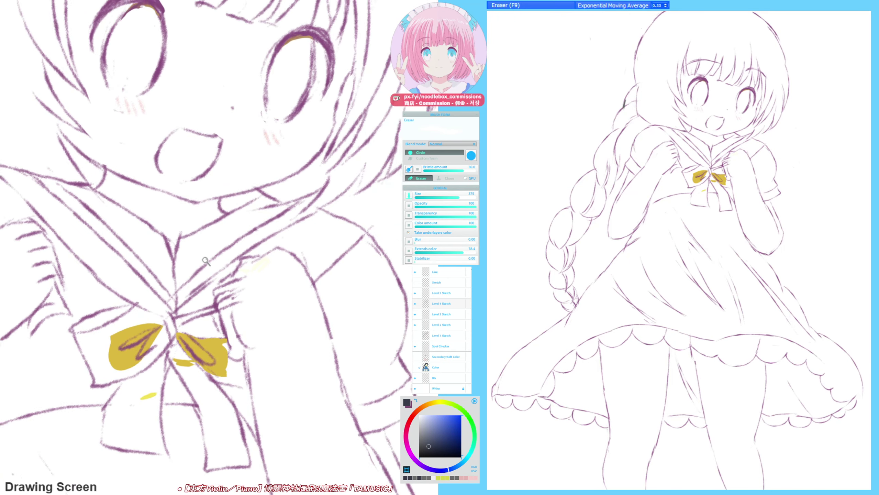
scroll(180, 274, "down", 2)
scroll(187, 269, "up", 4)
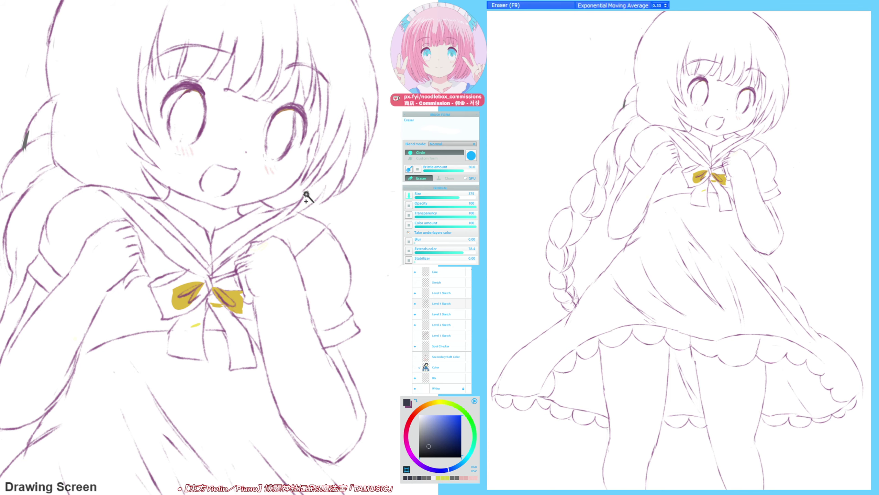
scroll(305, 201, "down", 4)
scroll(280, 229, "down", 4)
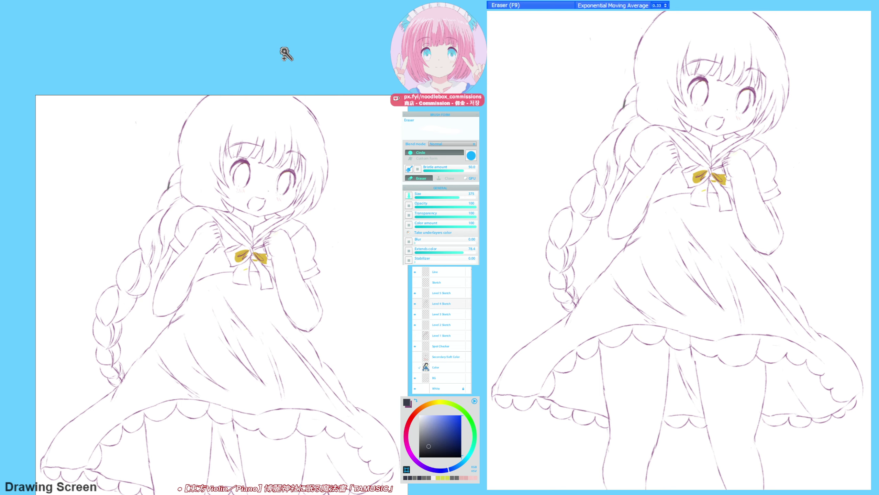
- Undo a trial stroke and redraw the hair strand above the fringe on the braid side with the sketch brush
key("F6")
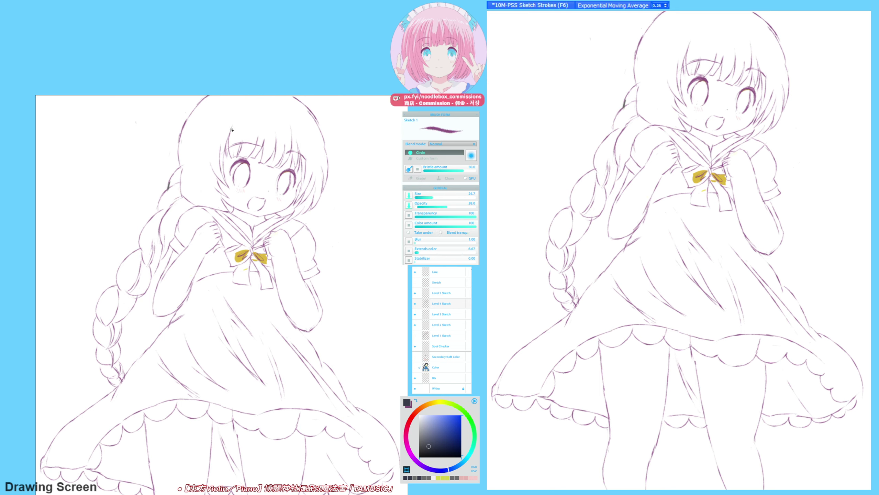
key("ctrl+z")
left_click_drag(242, 108, 229, 131)
key("h")
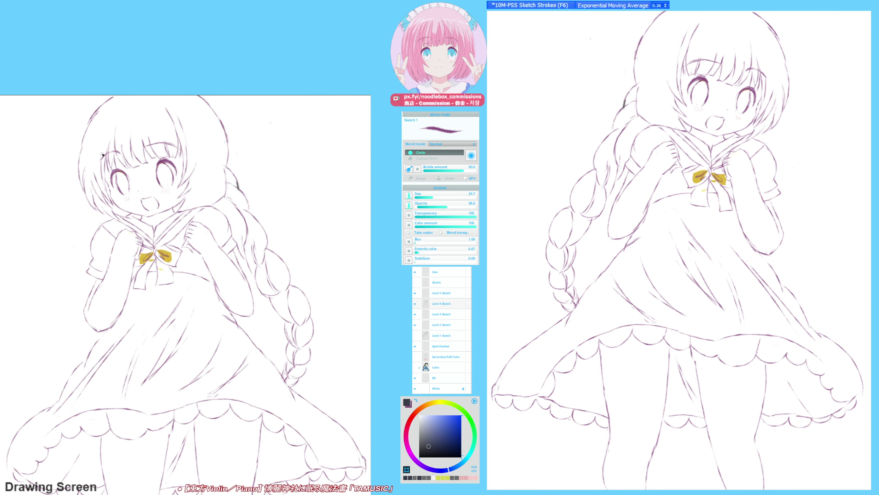
- Erase and redraw the side strand of the fringe away from the braid, working in the mirrored view
key("F9")
left_click_drag(107, 142, 105, 178)
key("F6")
left_click_drag(109, 116, 105, 181)
key("h")
left_click_drag(241, 247, 234, 187)
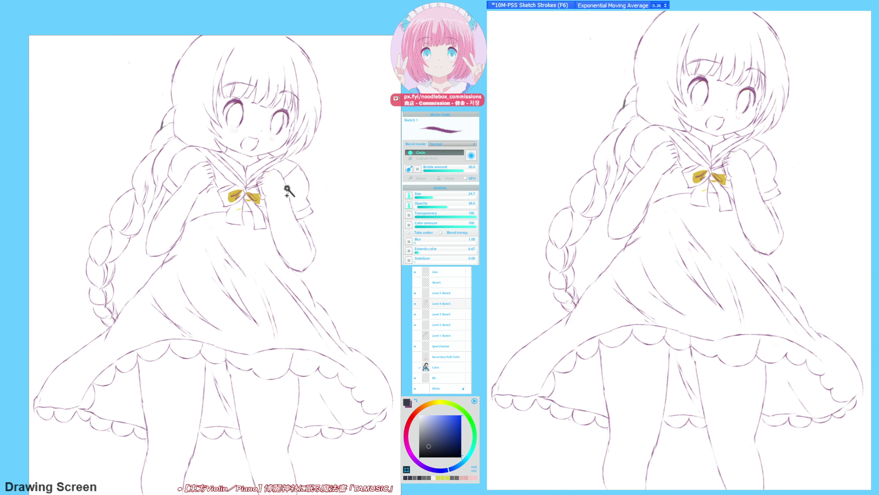
- Delete the yellow colour from the bow using a Magic Wand selection and erase the remaining yellow specks around it
left_click(264, 202)
key("Delete")
key("F9")
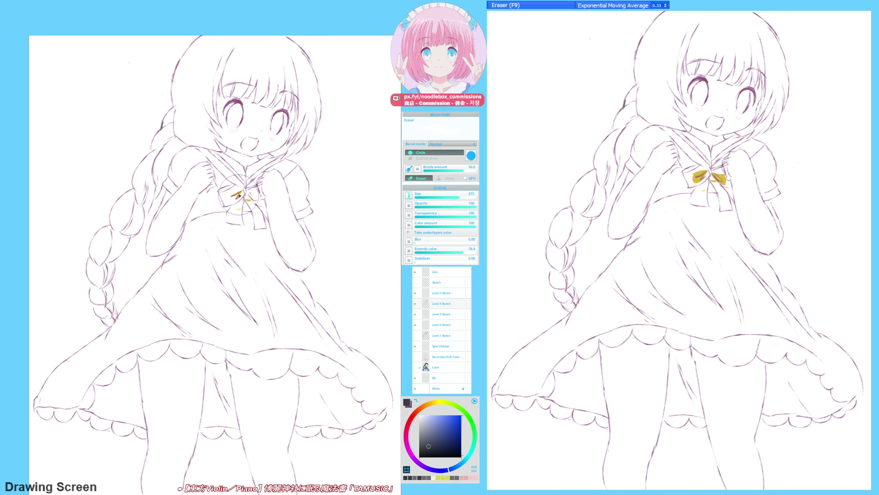
mouse_move(242, 193)
left_mouse_down()
mouse_move(251, 202)
mouse_move(240, 212)
left_mouse_up()
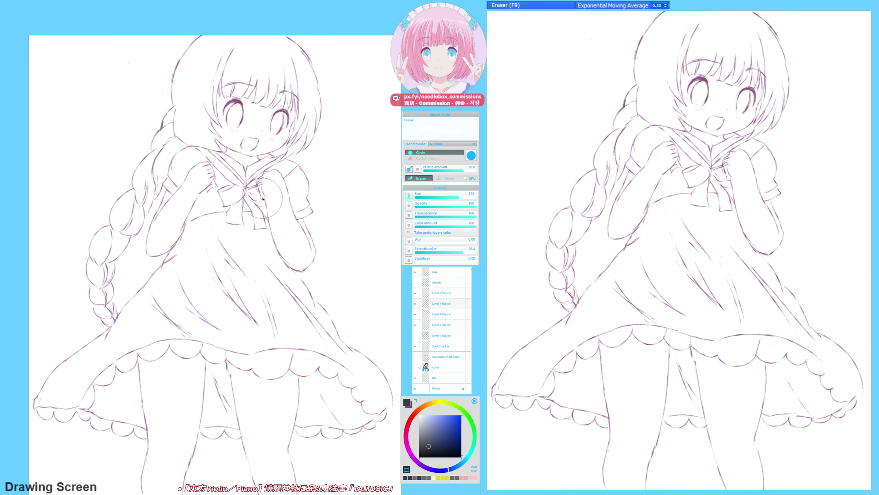
key("F6")
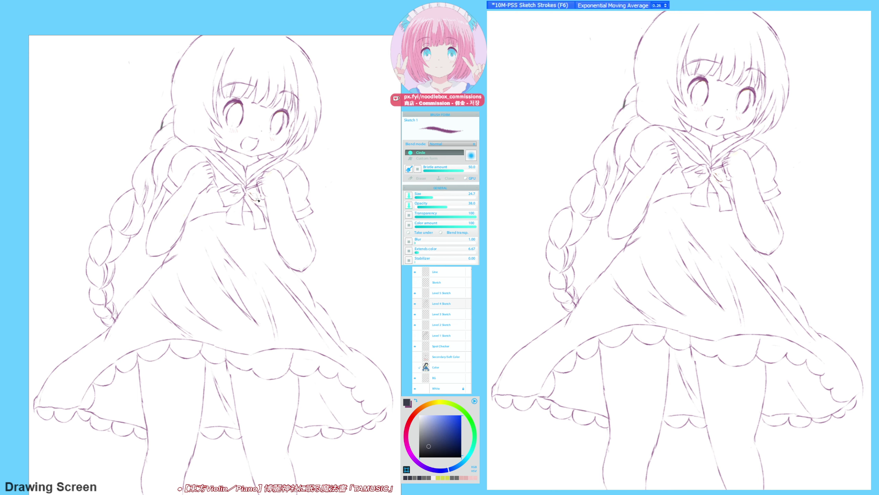
- Erase the dark grey mark at the top of the braid and compare the figure in the mirrored view
key("F9")
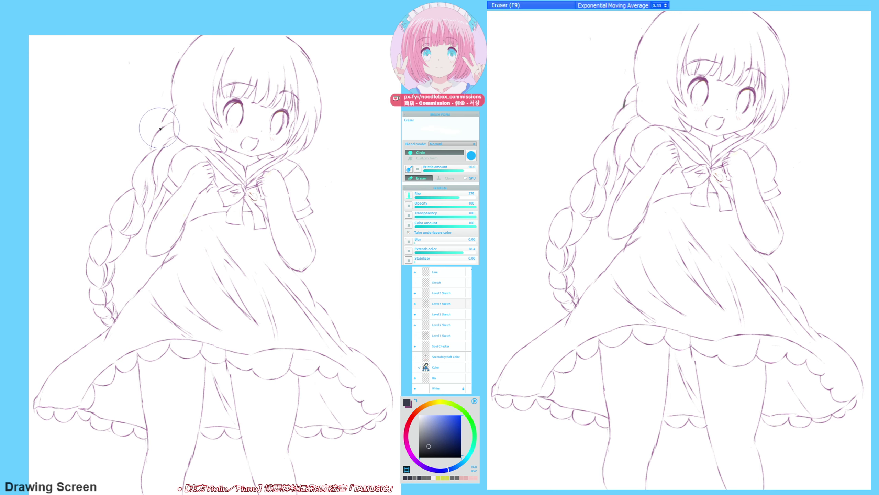
key("F6")
key("h")
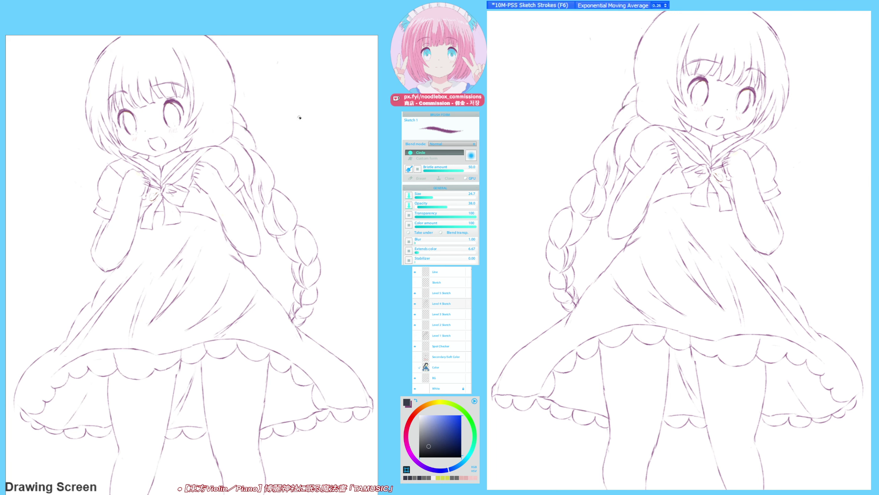
key("h")
left_click_drag(291, 171, 287, 177)
- Clean up the head outline on the braid side with the Eraser and undo the last sketch stroke there
key("F9")
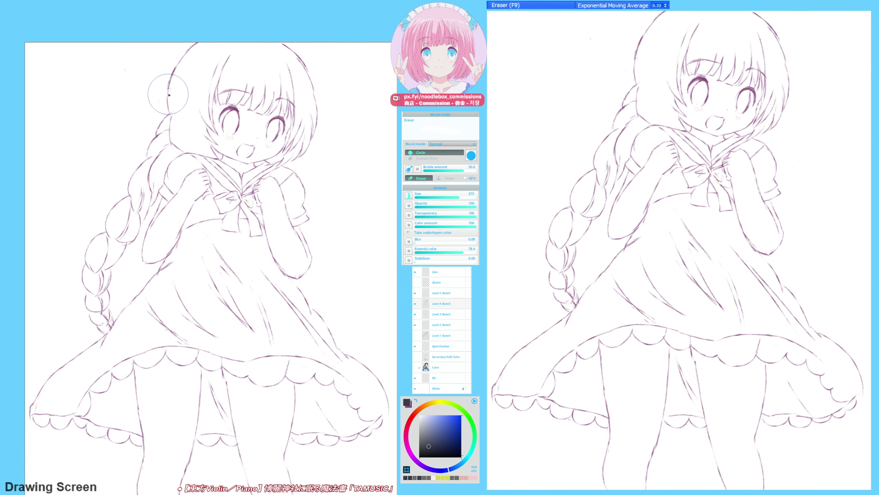
key("F6")
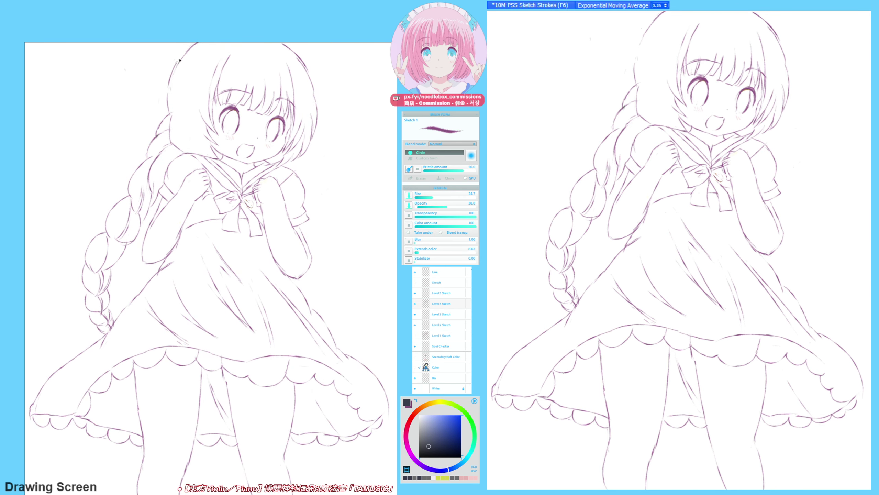
key("ctrl+z")
key("h")
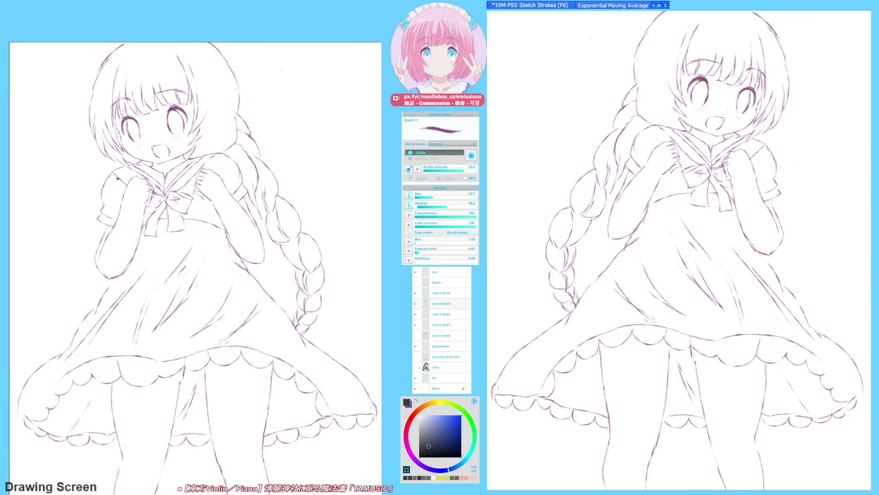
- Show the Color layer again and return the canvas to its unmirrored view
left_click(415, 367)
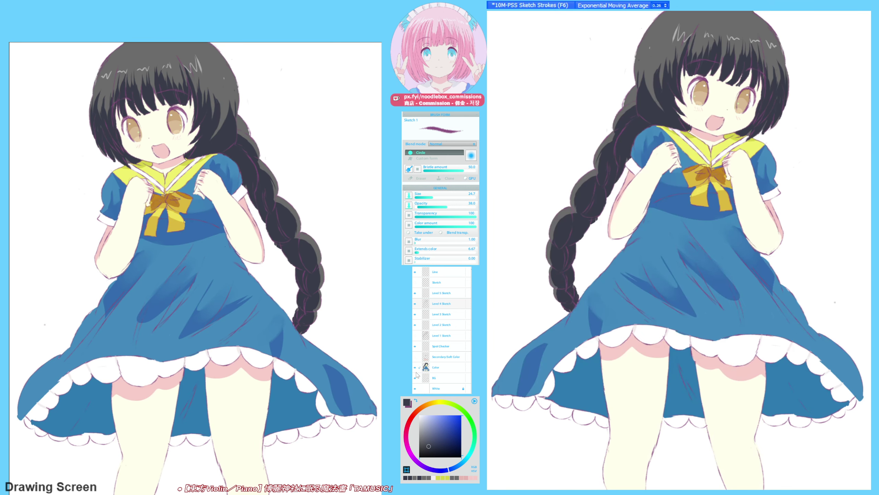
left_click(415, 378)
key("h")
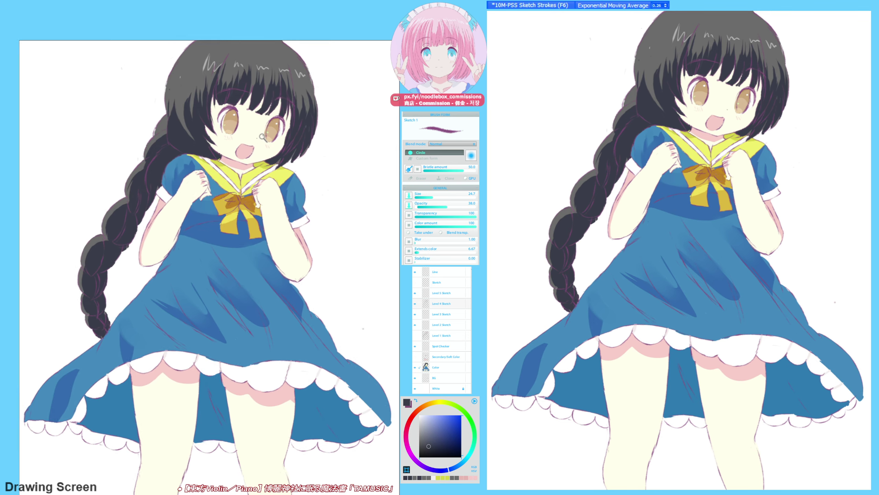
- Retouch the irises with the Paint Stroke A brush, using skin and brown tones sampled from the face and eyes
scroll(270, 127, "up", 2)
key("bracketright")
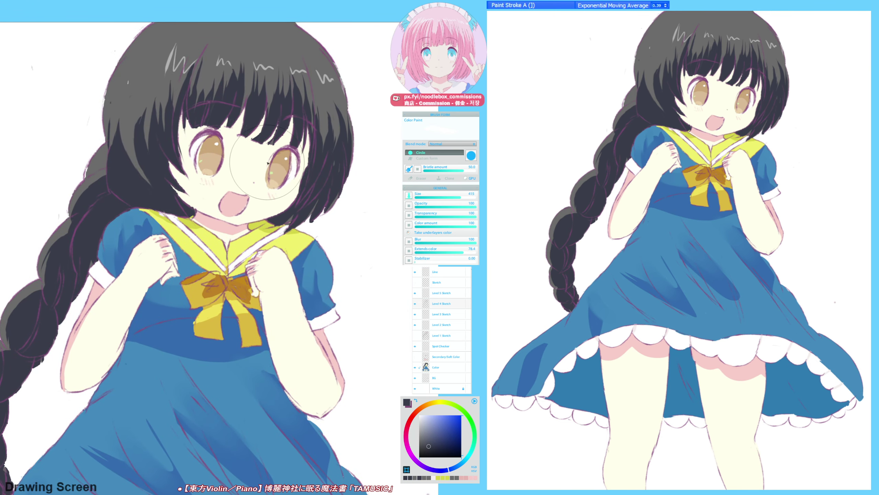
left_click(267, 168, "alt")
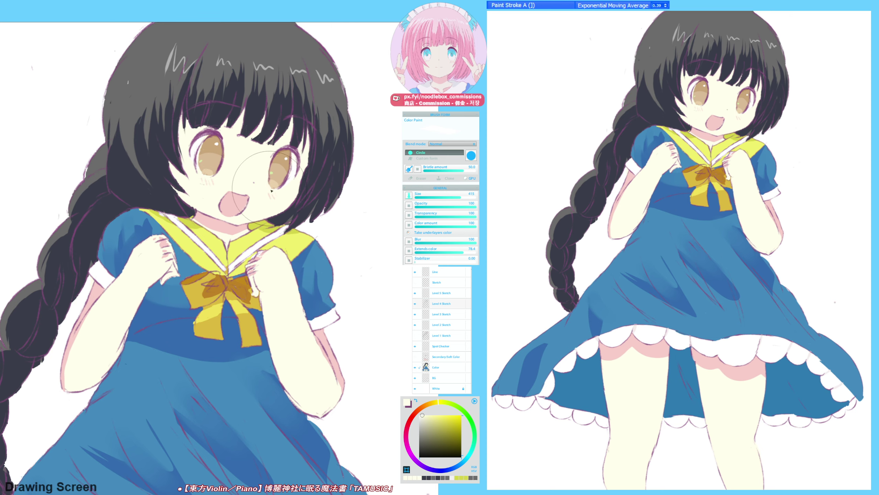
left_click(280, 186, "alt")
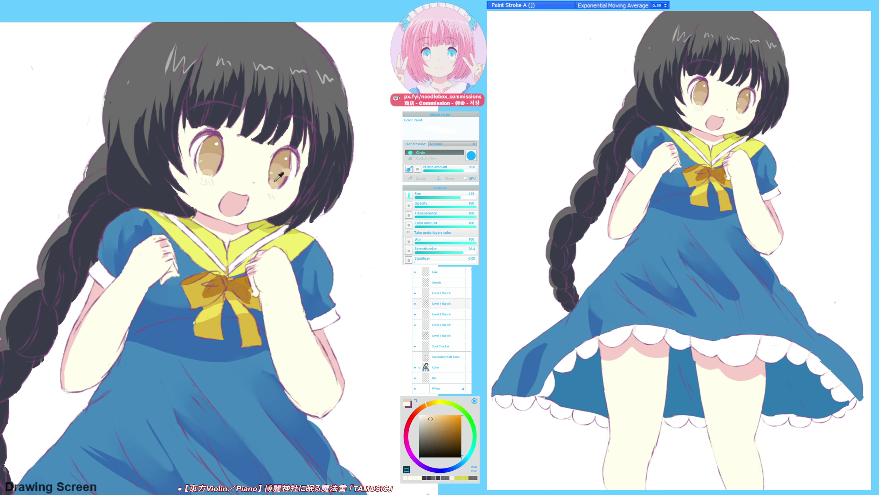
left_click(207, 146, "alt")
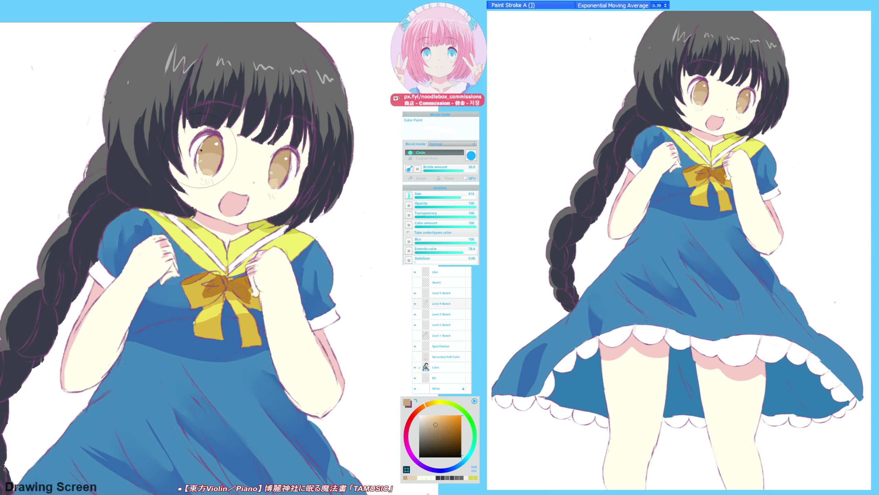
left_click(209, 155, "alt")
left_click_drag(203, 147, 199, 160)
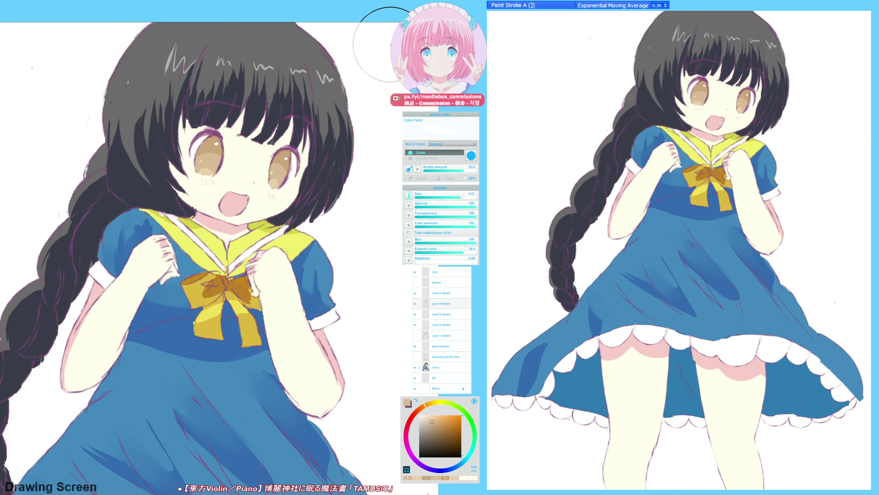
- Retouch the larger iris with a brown tone sampled from the eye, comparing the face in mirrored view
key("h")
left_click_drag(263, 149, 268, 160)
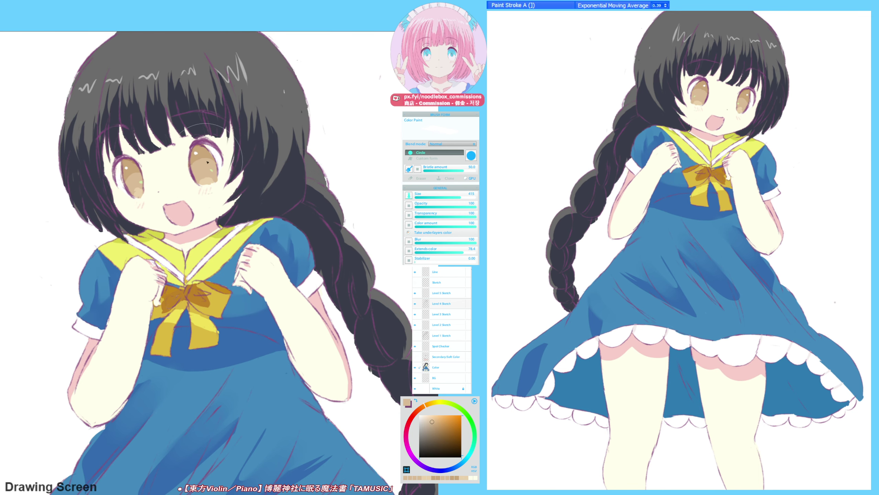
key("h")
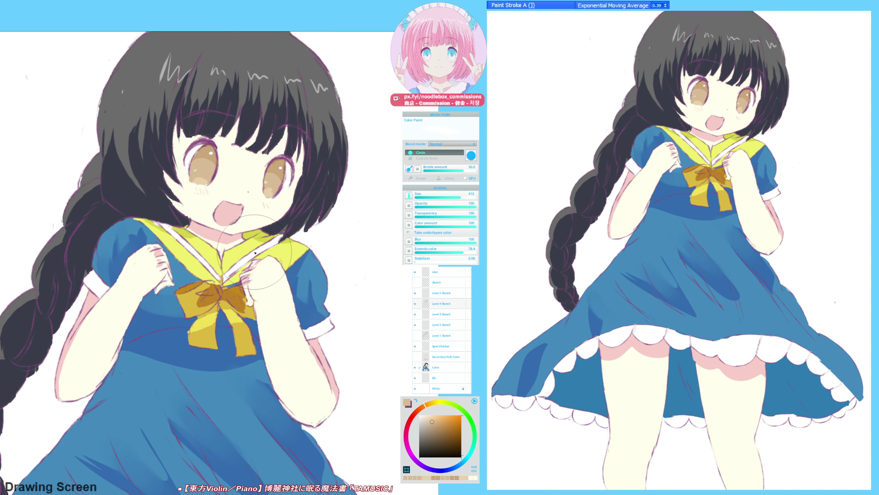
left_click_drag(225, 156, 233, 159)
left_click(211, 158, "alt")
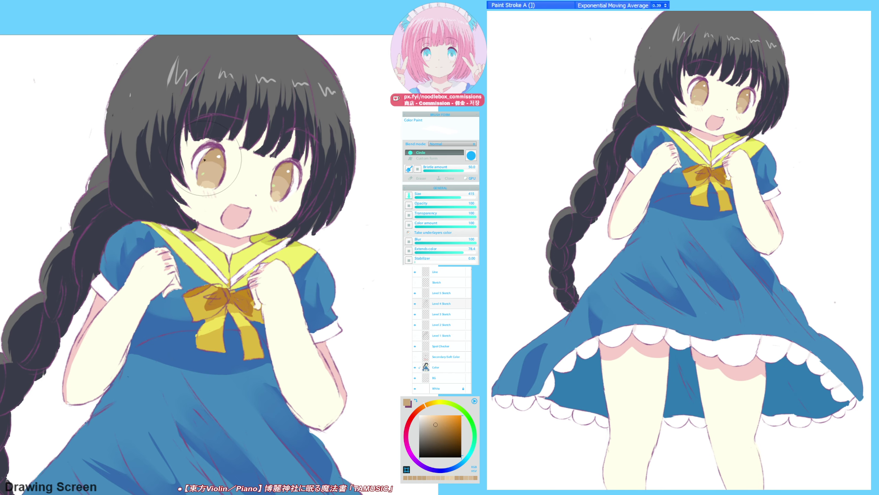
left_click_drag(296, 185, 259, 195)
scroll(242, 184, "up", 3)
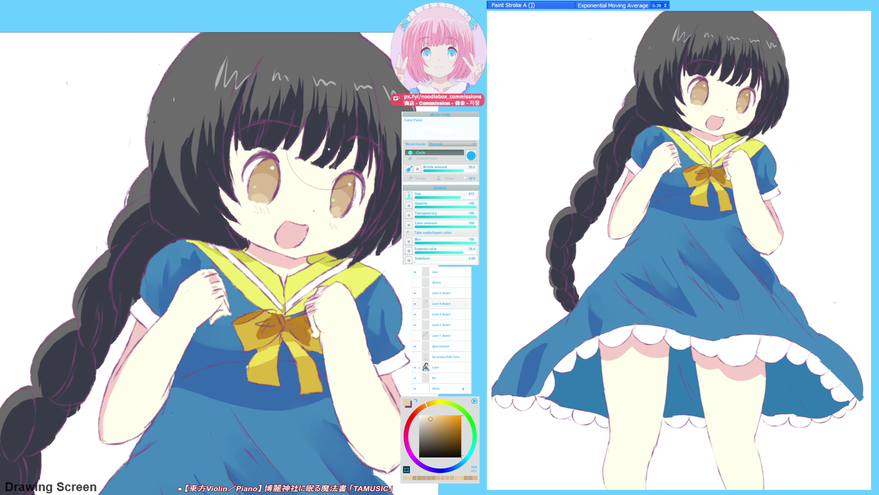
- Rework the lower parts of both irises with sampled light brown and skin tones, checking them in mirrored and normal views
left_click(288, 1)
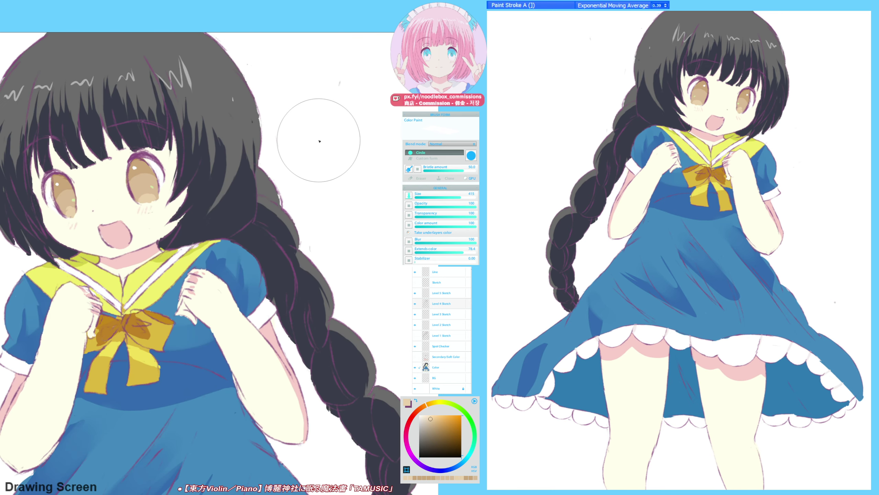
left_click(69, 210, "alt")
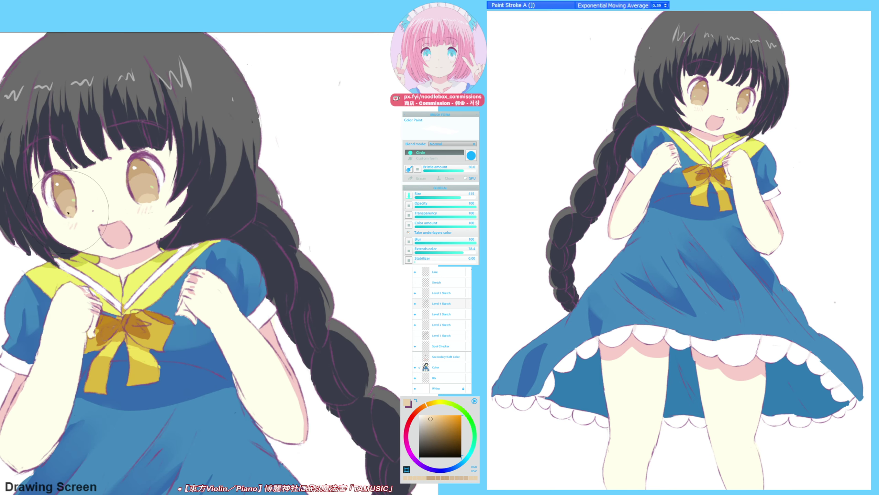
key("h")
mouse_move(311, 283)
left_mouse_down()
mouse_move(191, 245)
mouse_move(329, 273)
left_mouse_up()
left_click(192, 139, "alt")
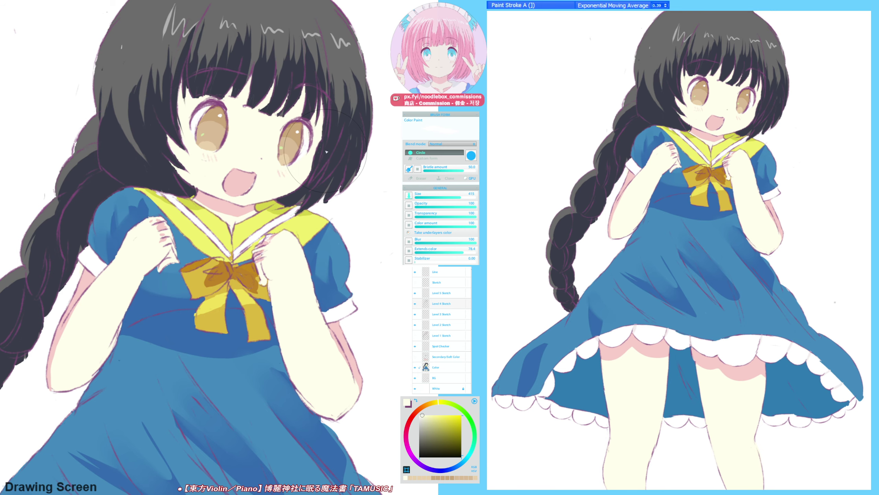
key("h")
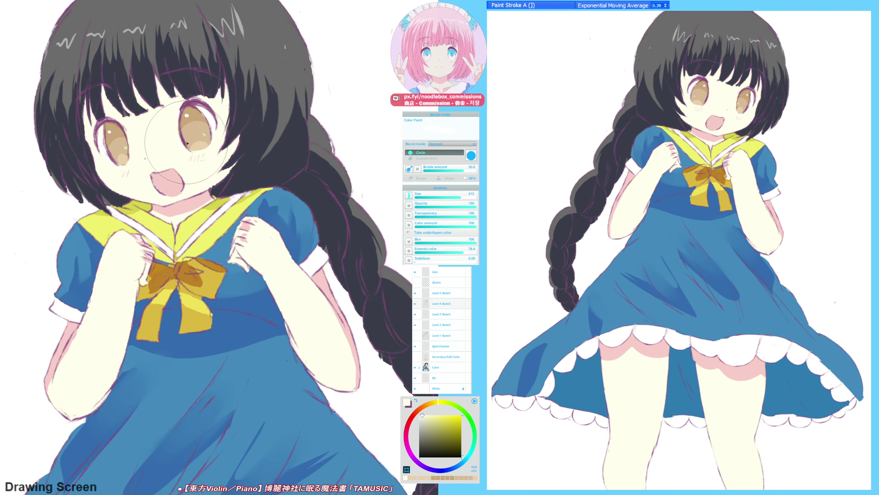
- Examine the face, dress and legs, comparing the figure in mirrored and normal views
key("F9")
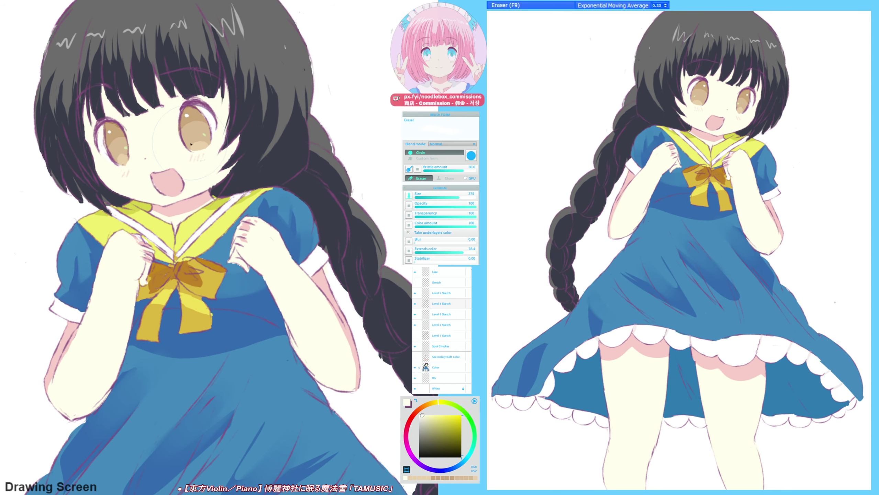
key("h")
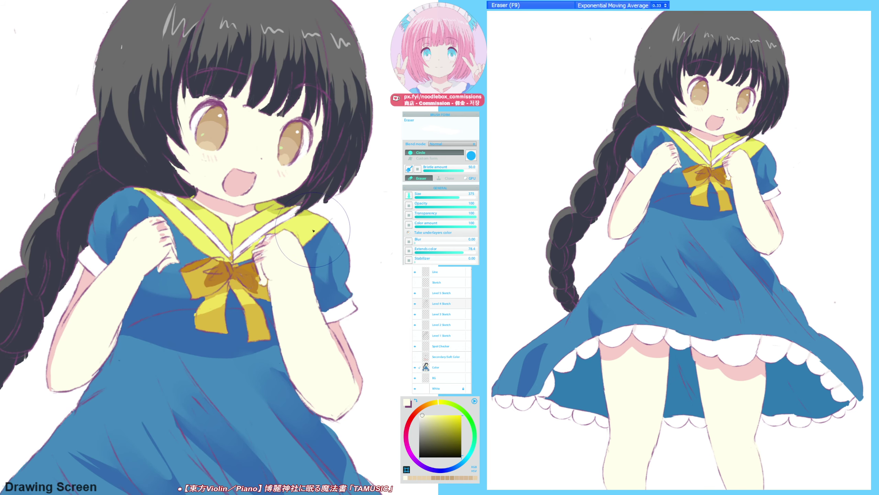
key("h")
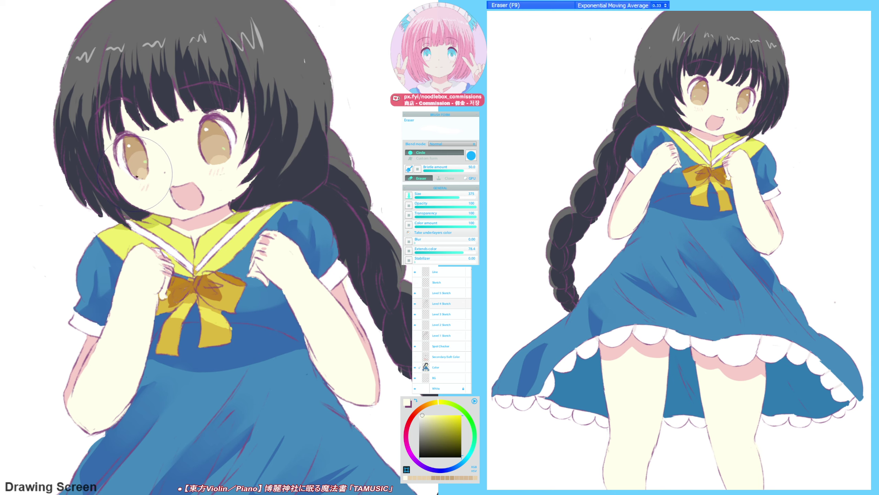
key("h")
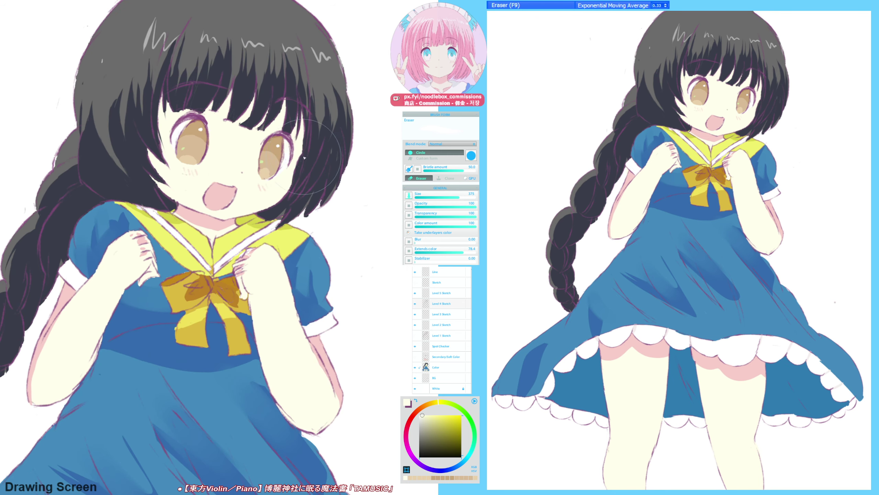
left_click_drag(280, 186, 273, 127)
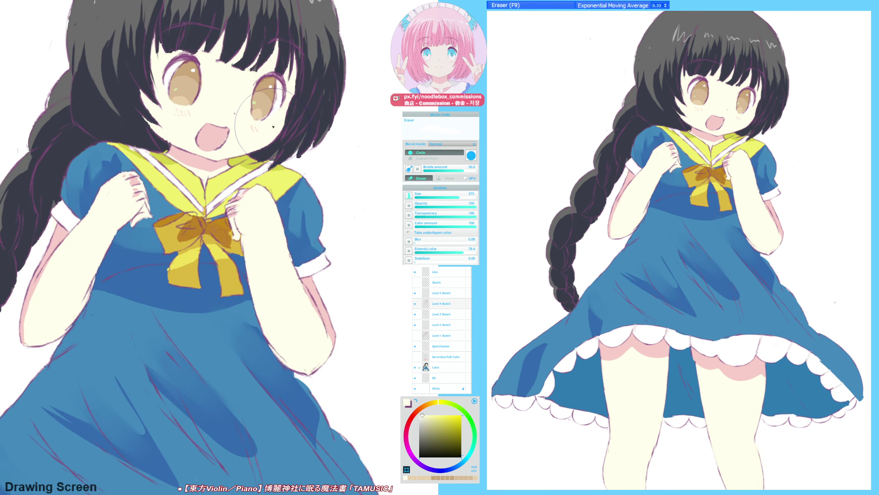
left_click_drag(226, 210, 288, 31)
left_click_drag(217, 295, 309, 64)
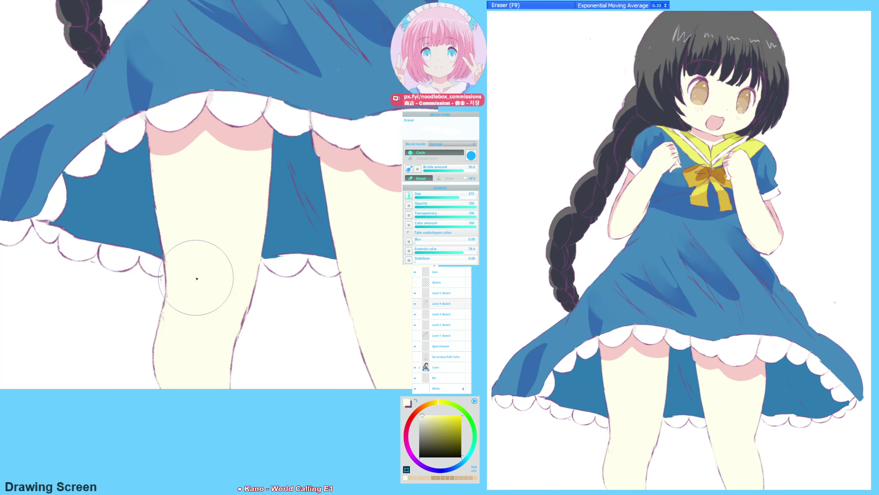
key("F6")
scroll(190, 255, "up", 10)
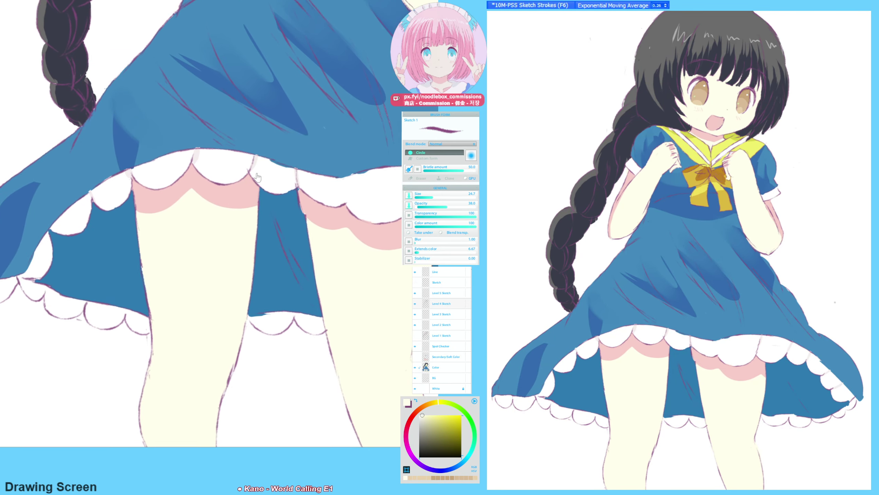
scroll(206, 261, "up", 3)
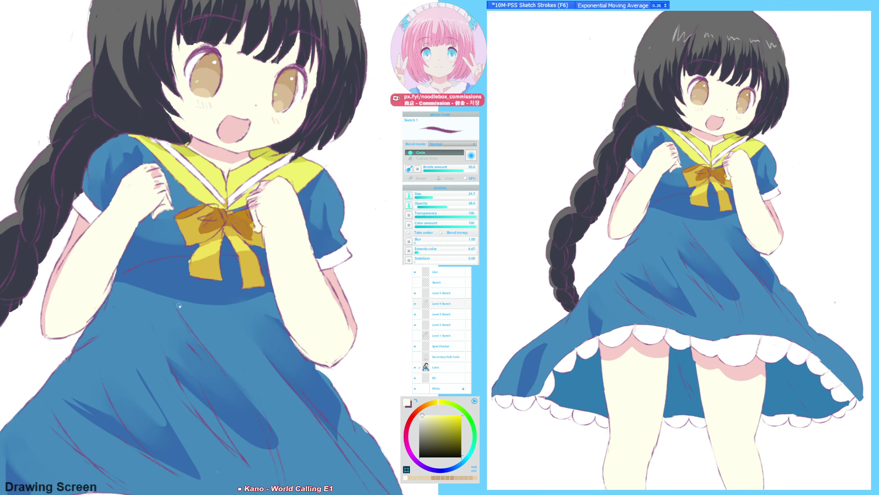
left_click_drag(255, 48, 269, 66)
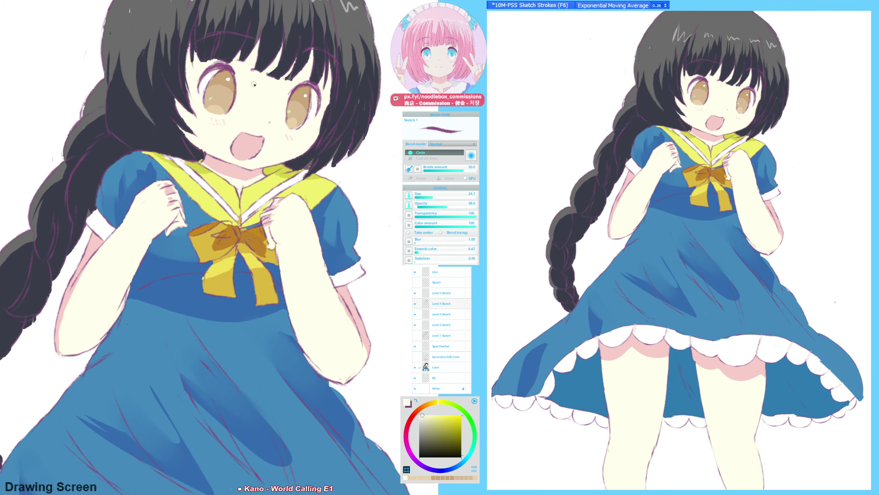
key("h")
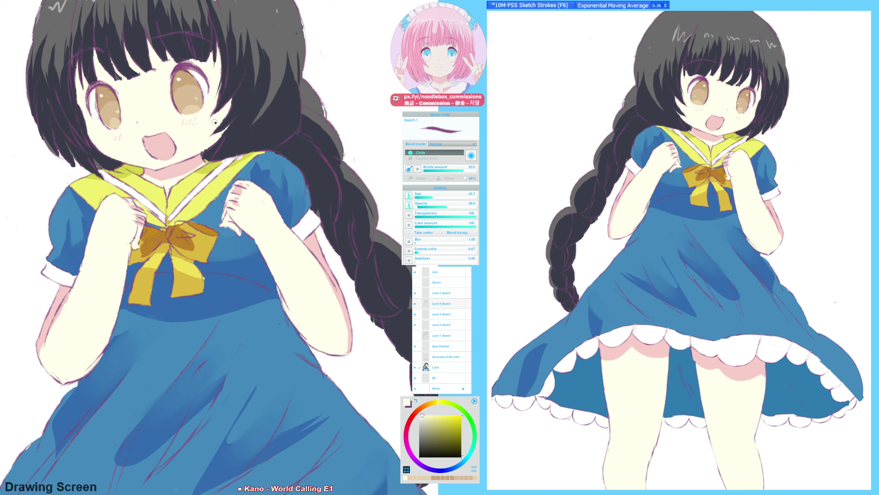
key("h")
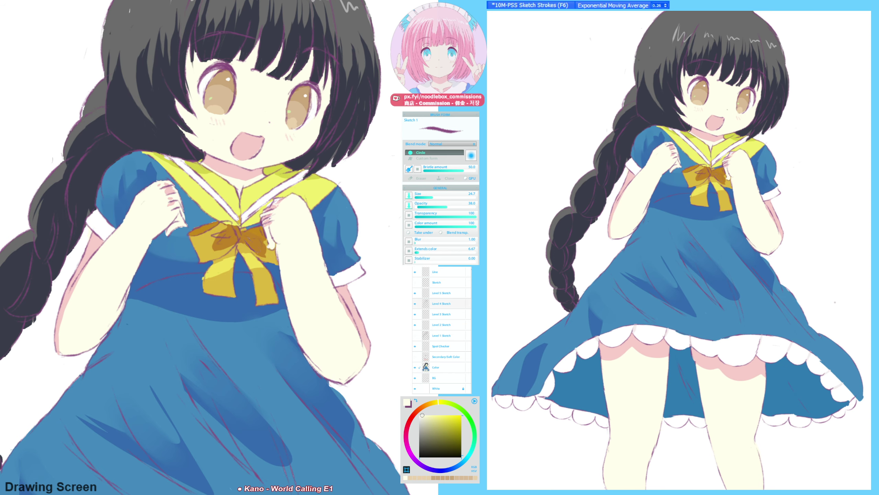
- Fill the gap at the top of the braid on the Color layer with grey sampled from the hair
mouse_move(201, 144)
left_mouse_down()
mouse_move(224, 141)
mouse_move(219, 149)
mouse_move(238, 183)
left_mouse_up()
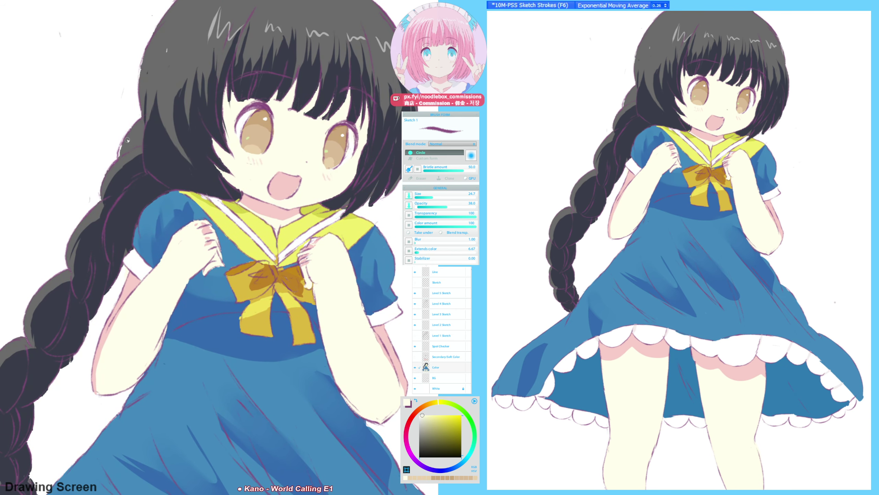
left_click(126, 143, "alt")
left_click_drag(125, 145, 133, 136)
left_click_drag(127, 144, 133, 136)
left_click_drag(132, 137, 127, 145)
key("bracketright")
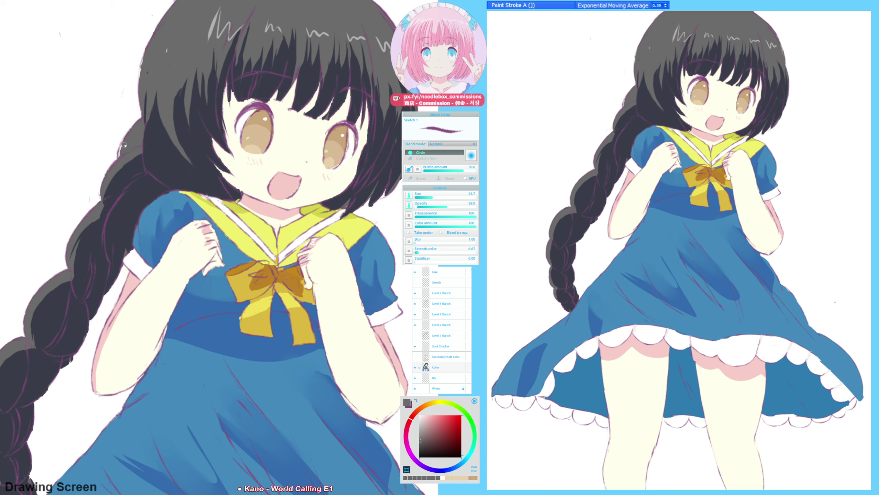
key("b")
left_click_drag(120, 153, 121, 146)
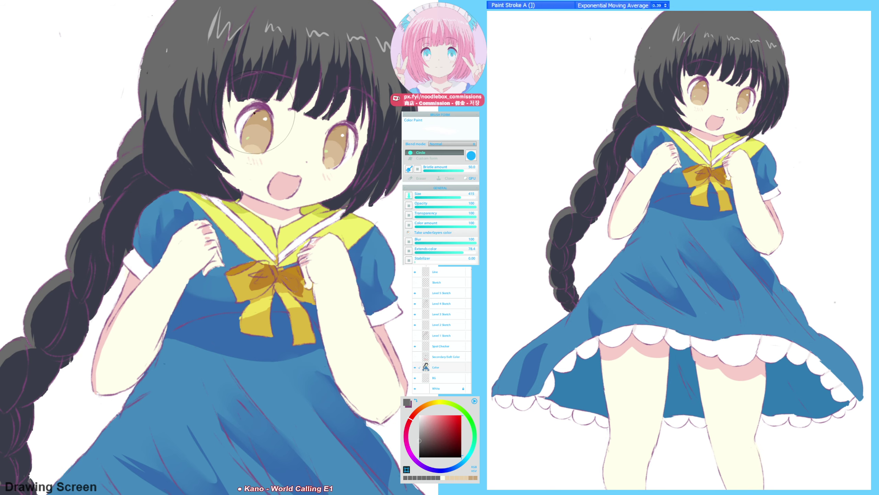
- Paint over the pink fill of the open mouth with the skin tone sampled from the face
left_click_drag(245, 123, 210, 143)
scroll(224, 142, "up", 1)
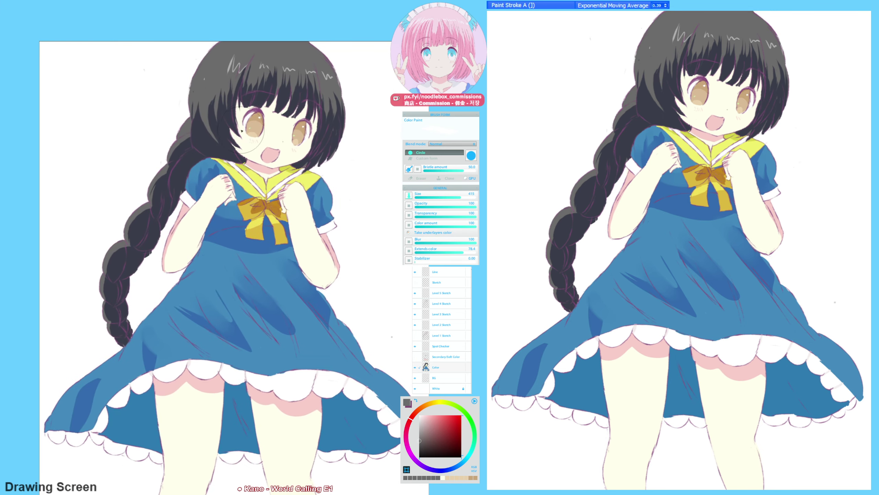
left_click_drag(239, 173, 256, 162)
scroll(257, 163, "up", 1)
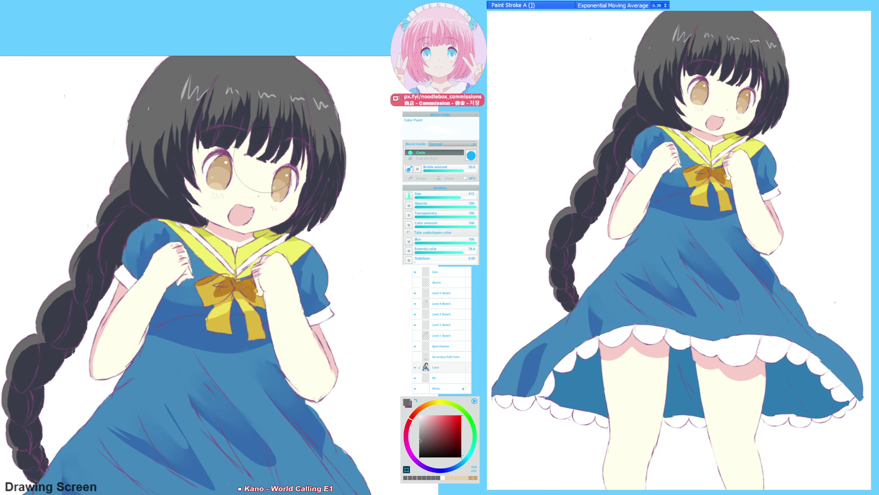
left_click(244, 200, "alt")
left_click_drag(243, 210, 240, 214)
key("h")
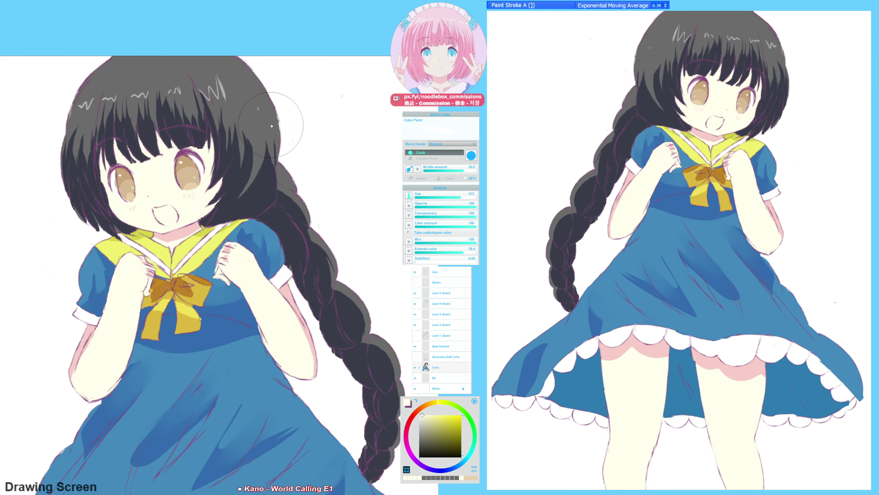
- Erase the open mouth's outline from the sketch layer
key("h")
key("h")
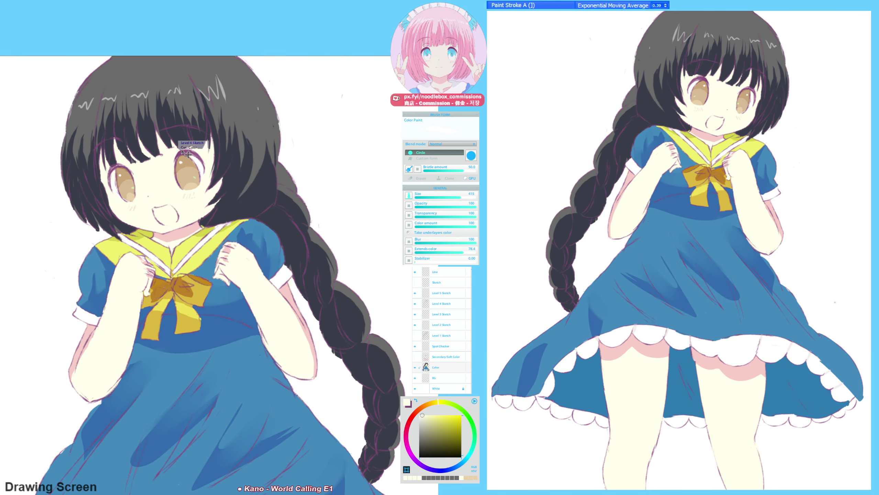
key("F9")
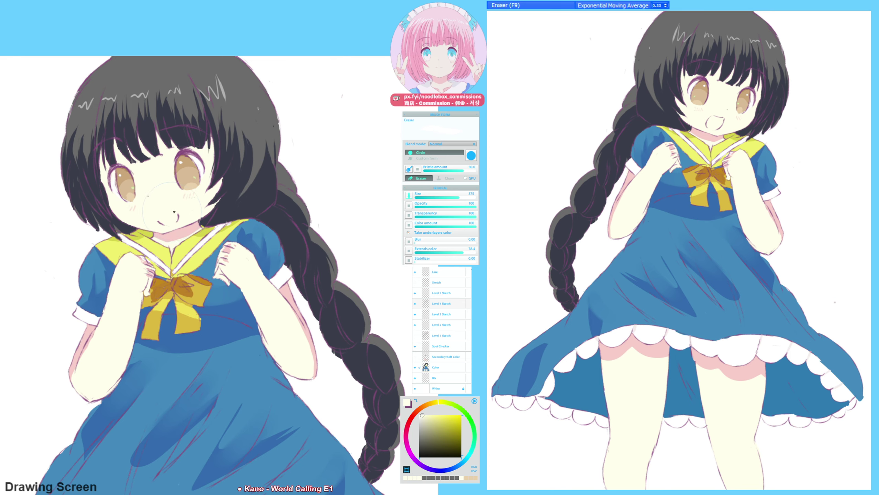
- Draw a tiny mouth with the 10M-PSS Sketch Strokes brush and compare the face in both view directions
key("F6")
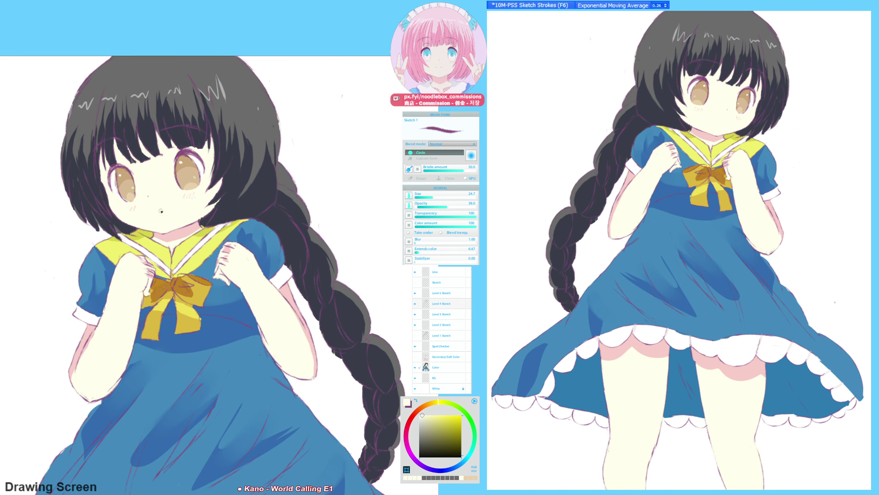
key("h")
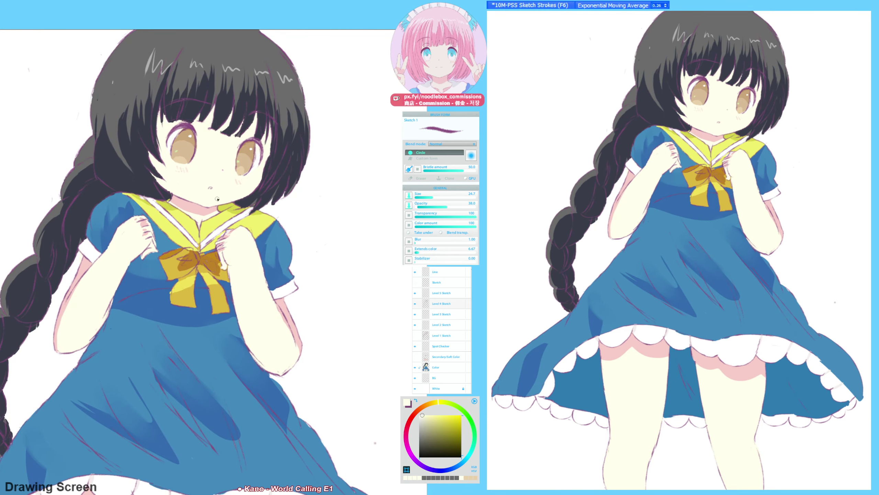
key("h")
key("h")
left_click_drag(255, 224, 250, 211)
- Try to retouch the side locks beside the face with Paint Stroke A, using sampled dark hair and skin tones
key("bracketright")
left_click(265, 149, "alt")
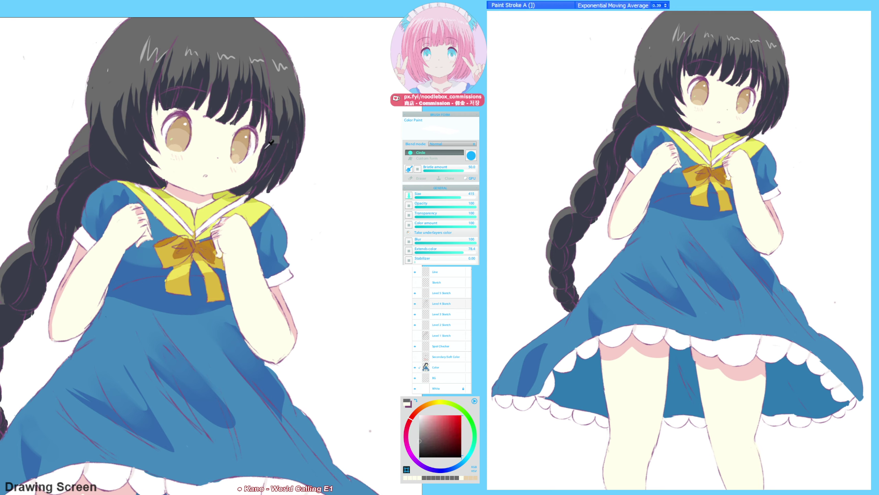
left_click(264, 149, "alt")
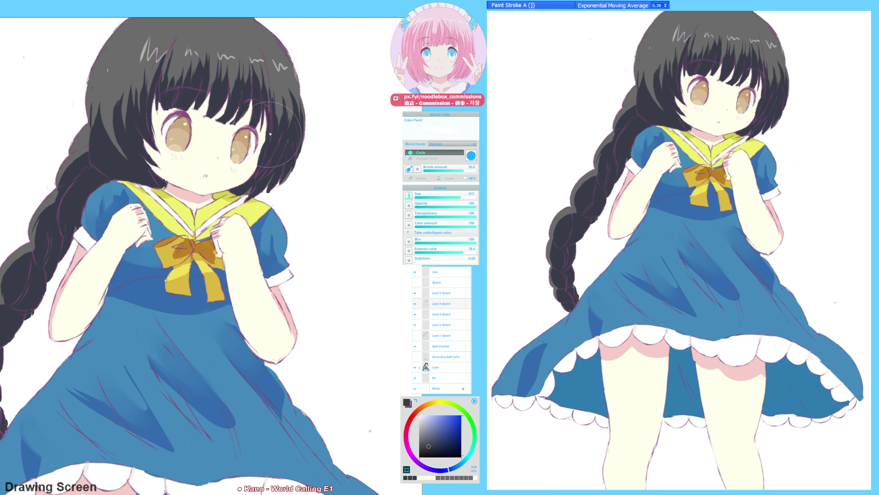
key("h")
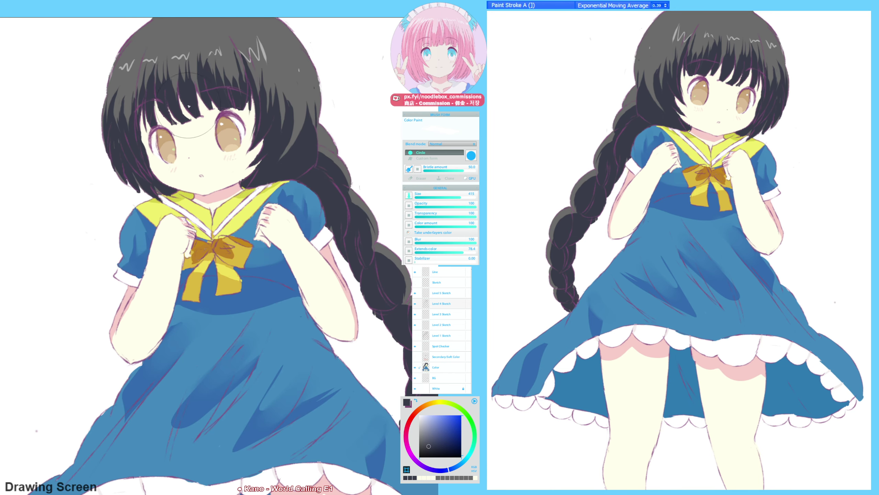
left_click(145, 129, "alt")
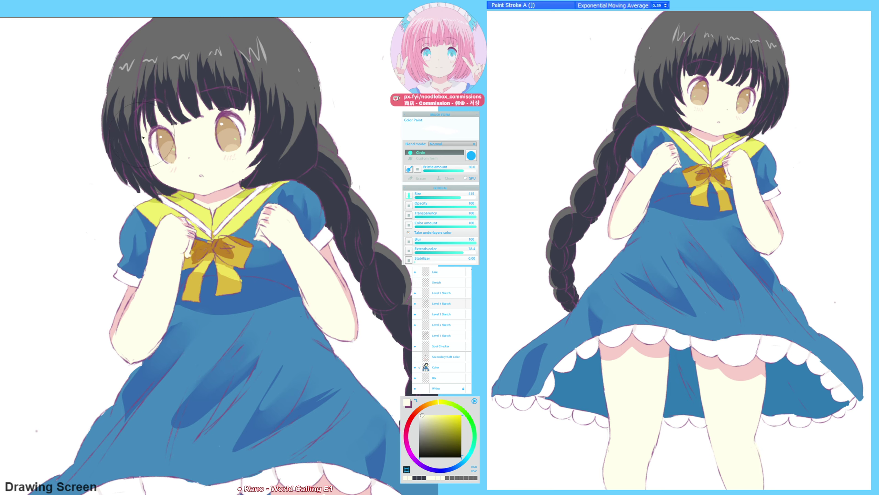
key("h")
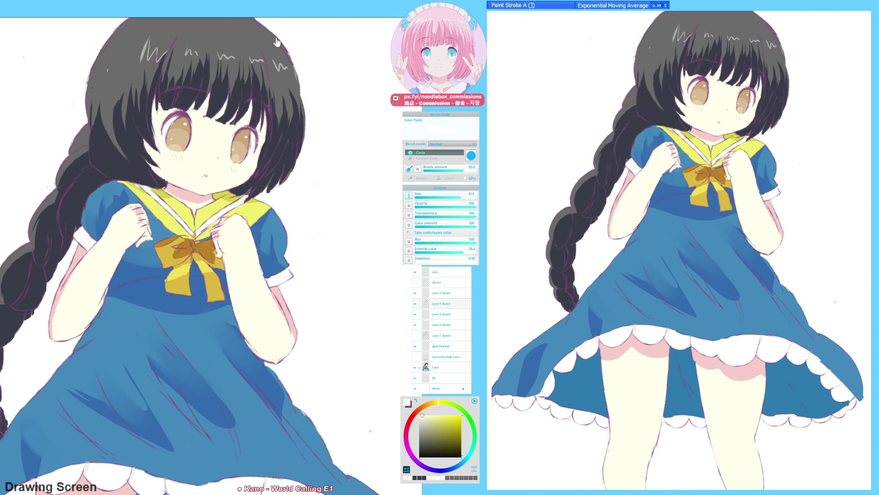
left_click_drag(277, 42, 270, 58)
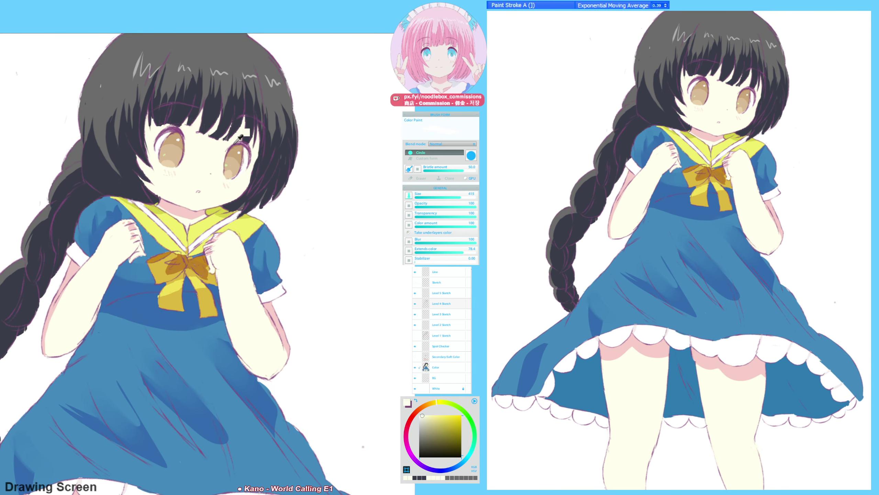
- Try to refine the fringe above the eyes by alternating the skin tone and the dark tone sampled from the hair
left_click(227, 139, "alt")
left_click(221, 145, "alt")
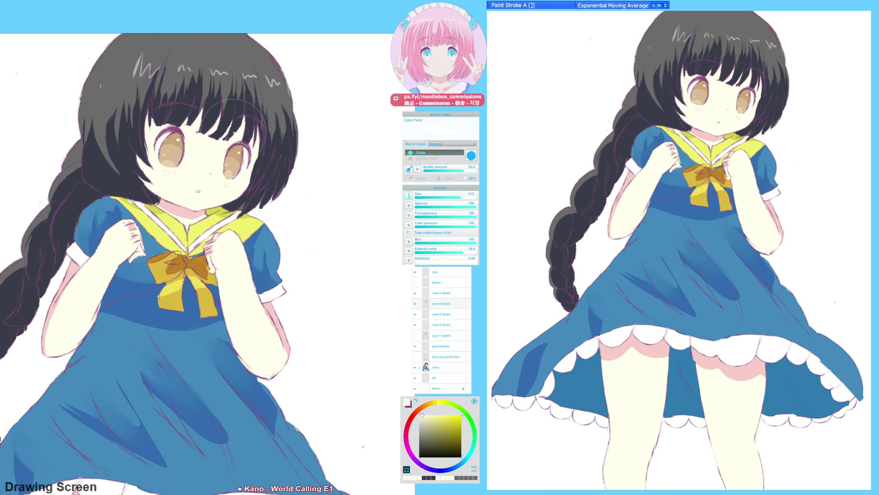
left_click(226, 130, "alt")
left_click(224, 140, "alt")
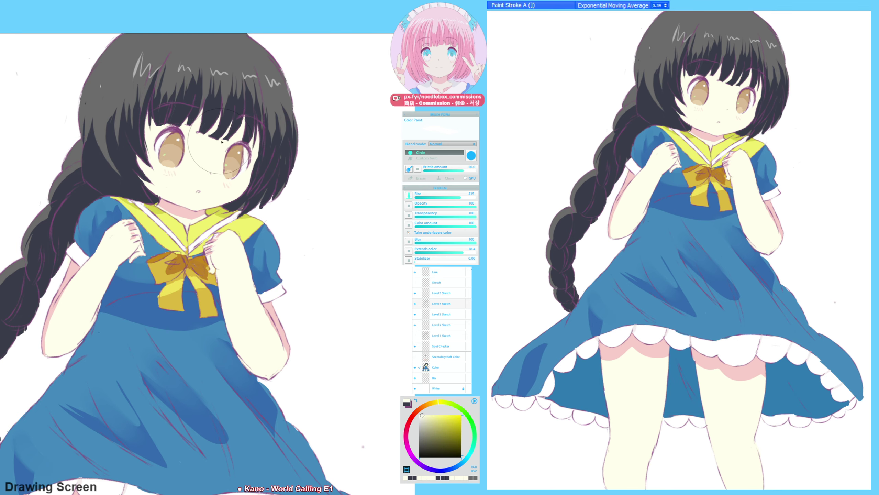
key("h")
left_click_drag(200, 60, 196, 65)
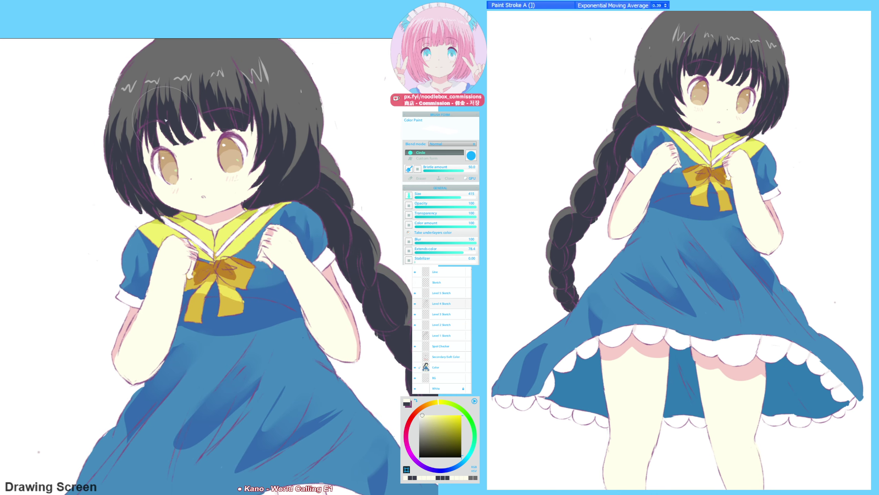
left_click(142, 117, "alt")
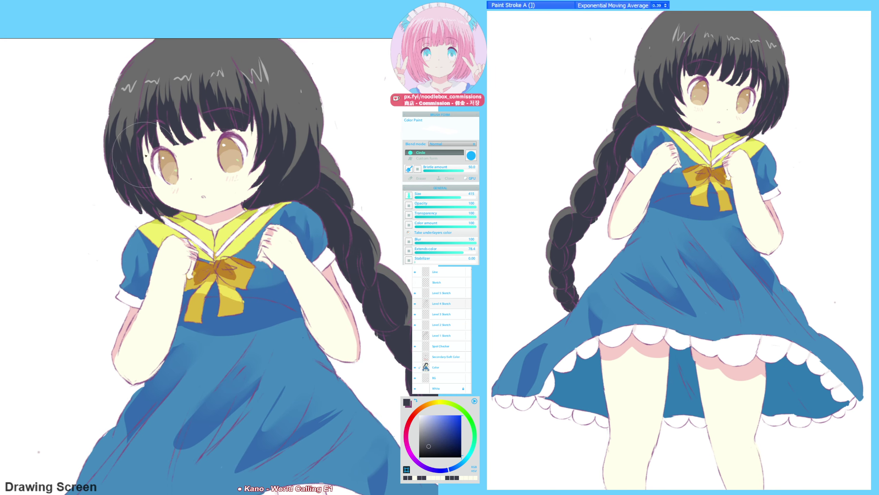
- Undo the recent hair and mouth strokes, and cover the open mouth's pink fill with skin tone on the Color layer
key("ctrl")
key("ctrl+z")
key("ctrl+z")
key("ctrl+z")
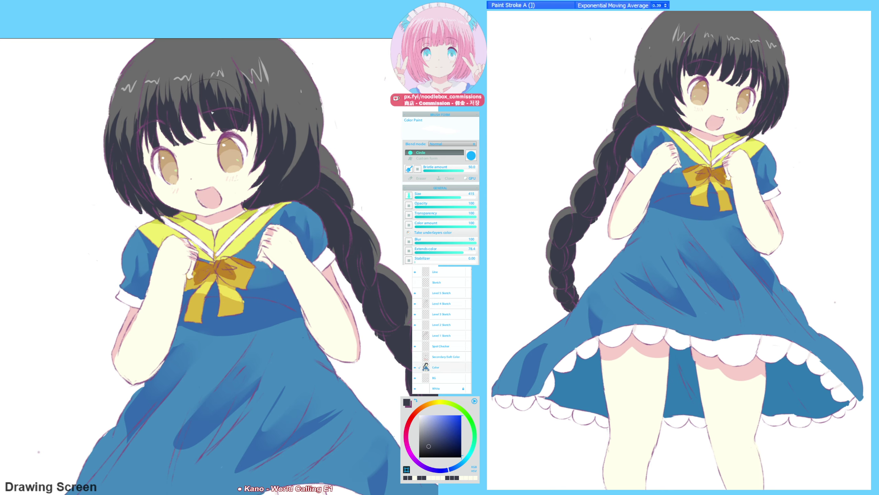
key("ctrl+z")
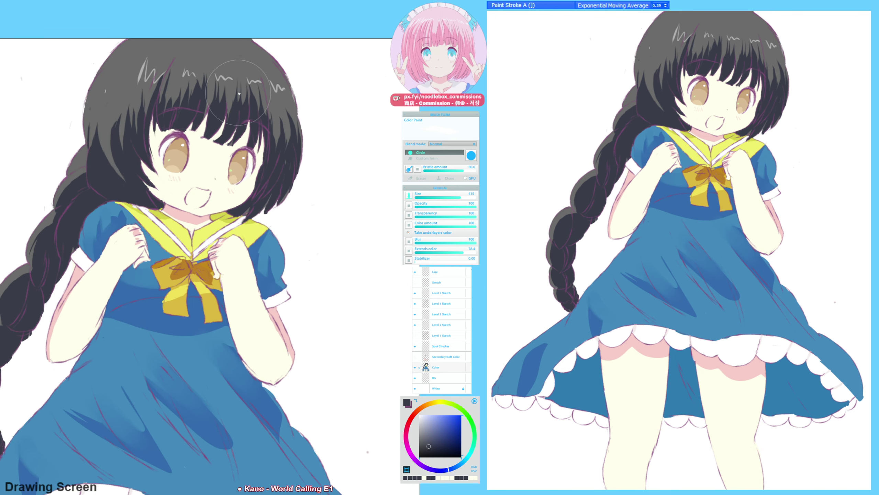
- Paint the irises of both eyes on the Color layer with light and darker tans sampled from the eyes
left_click(172, 171, "alt")
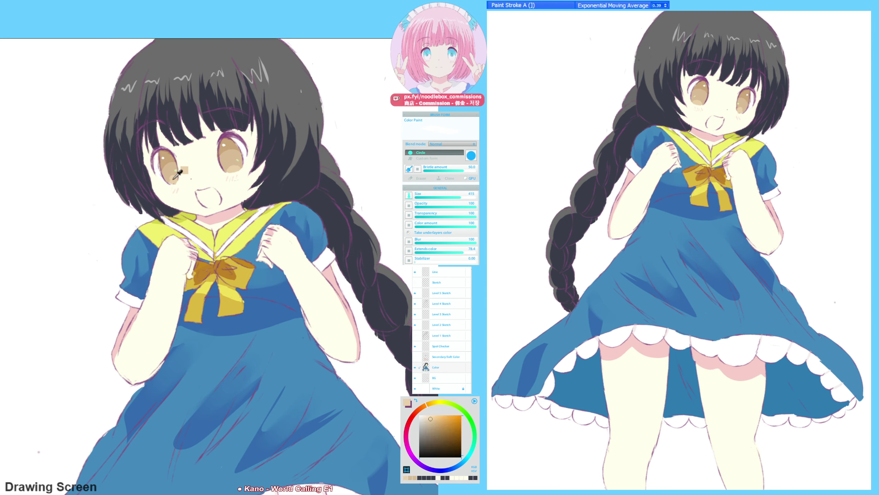
left_click(173, 178, "alt")
left_click(233, 141, "alt")
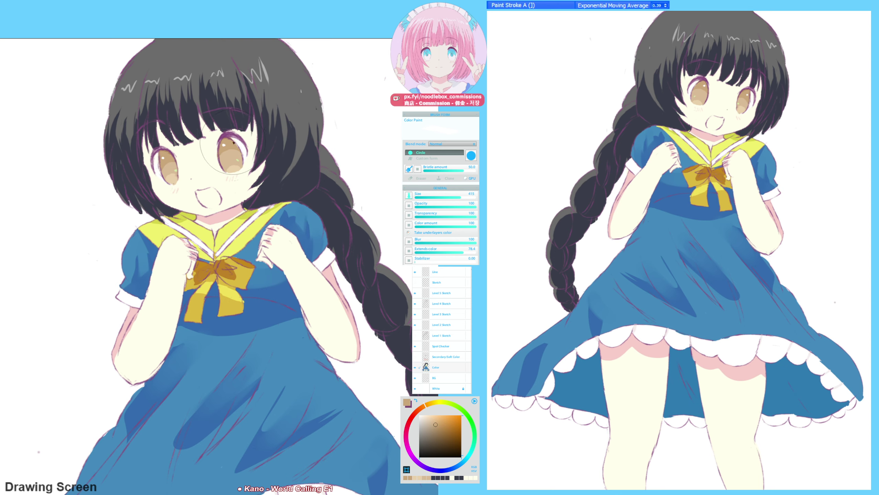
key("h")
left_click_drag(262, 199, 254, 181)
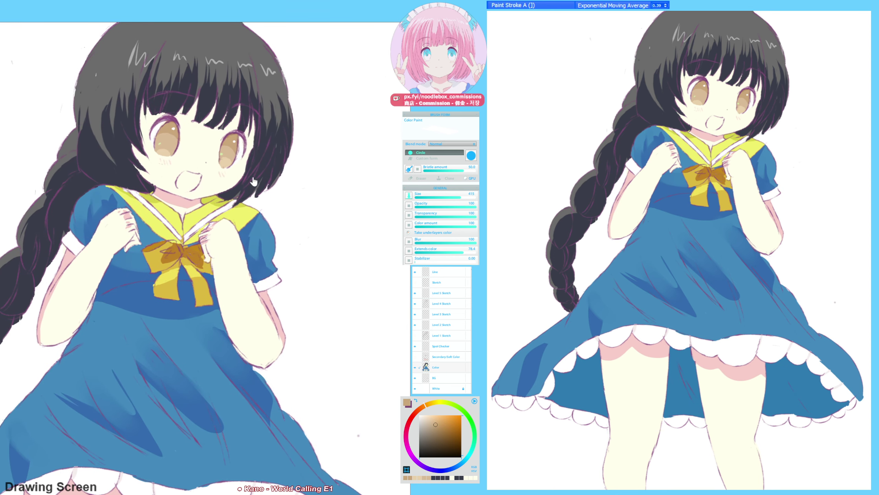
left_click(162, 150, "alt")
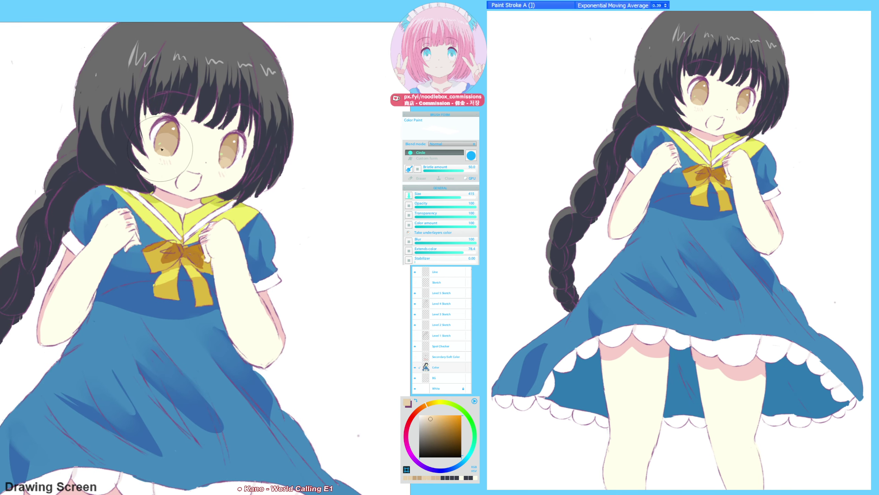
- Clean up the larger eye with the Eraser on the Level 4 Sketch layer and repaint its iris with sampled tan
key("F9")
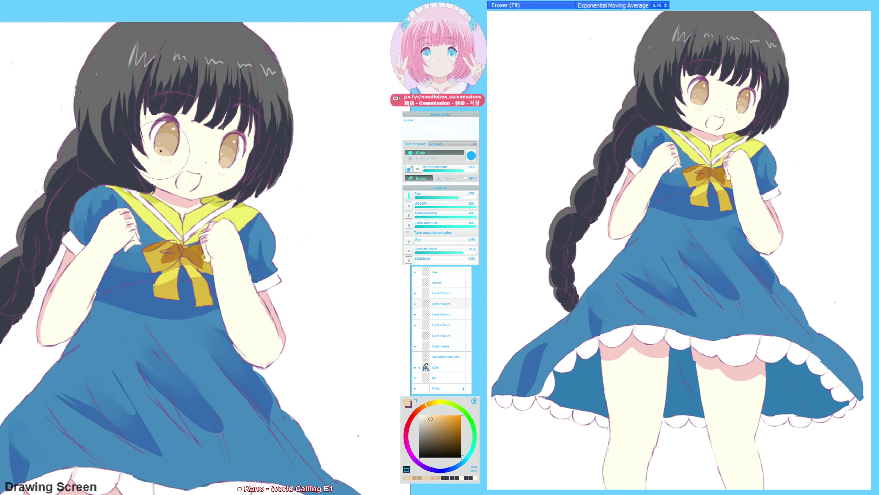
left_click(159, 146, "alt")
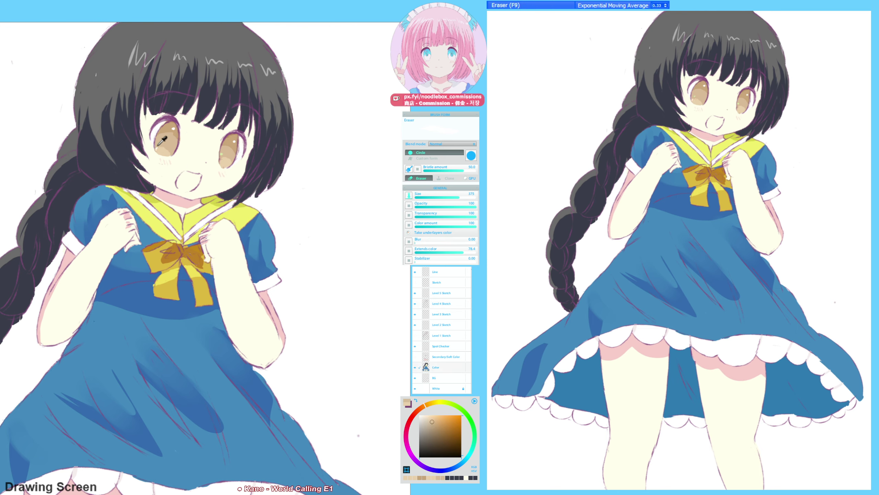
left_click(168, 142, "alt")
left_click(167, 140, "alt")
key("]")
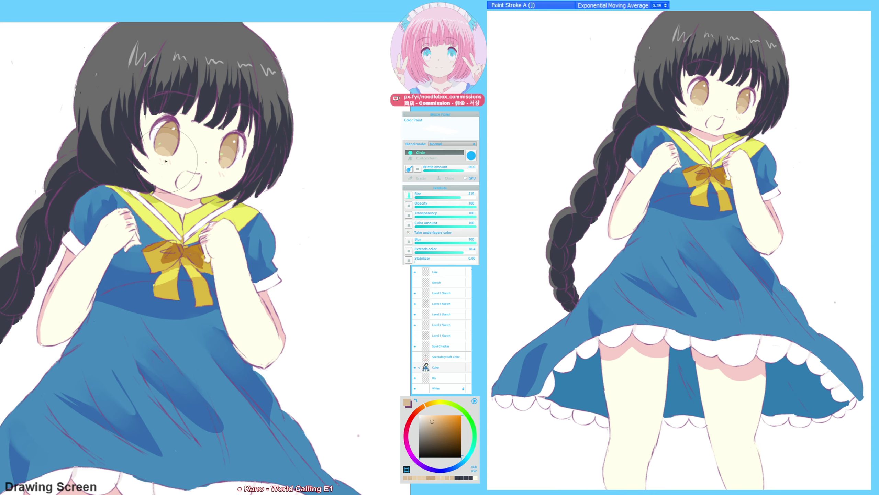
key("h")
left_click_drag(220, 102, 218, 120)
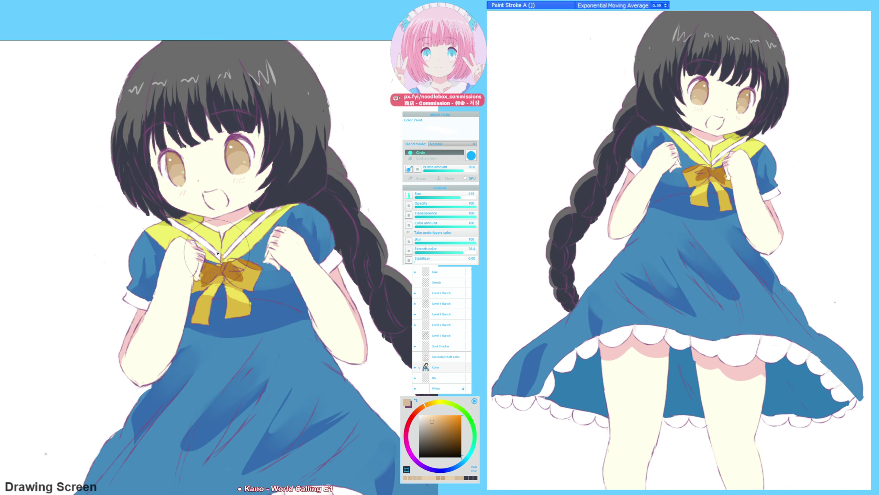
- Refine the smaller eye's iris with tan tones sampled from it, comparing the face in both view directions
key("h")
left_click_drag(271, 209, 233, 214)
key("h")
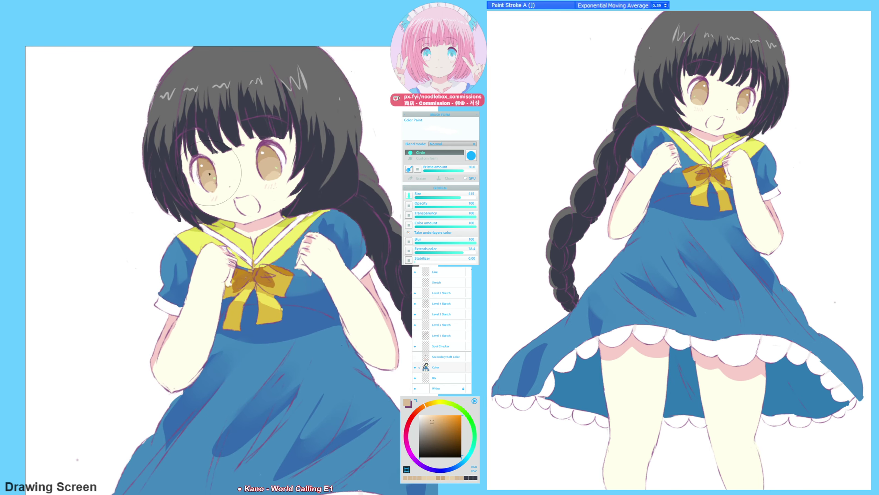
left_click(205, 175, "alt")
key("h")
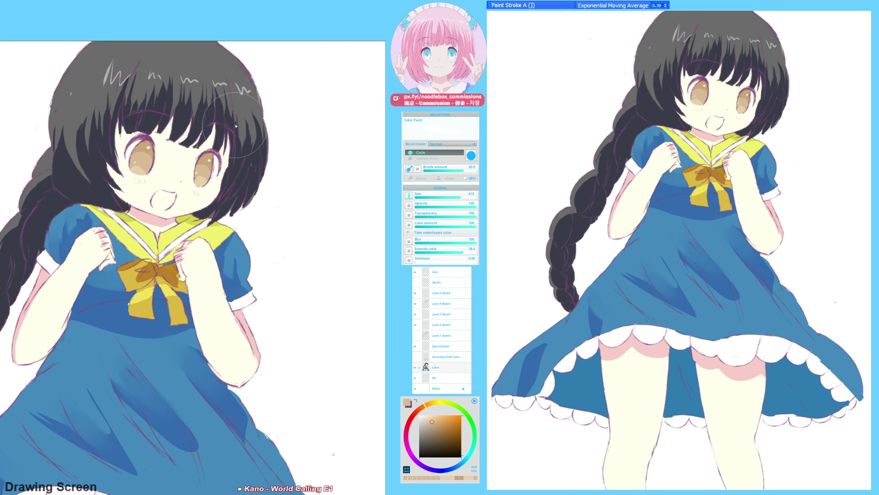
key("h")
mouse_move(235, 138)
left_mouse_down()
mouse_move(214, 143)
mouse_move(184, 168)
left_mouse_up()
left_click(184, 166, "alt")
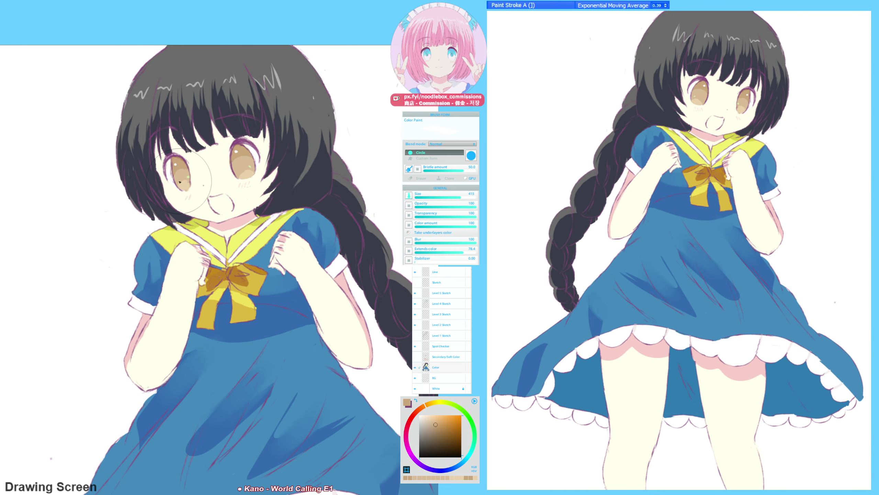
- Erase the open mouth's outline from the Level 4 Sketch layer
key("h")
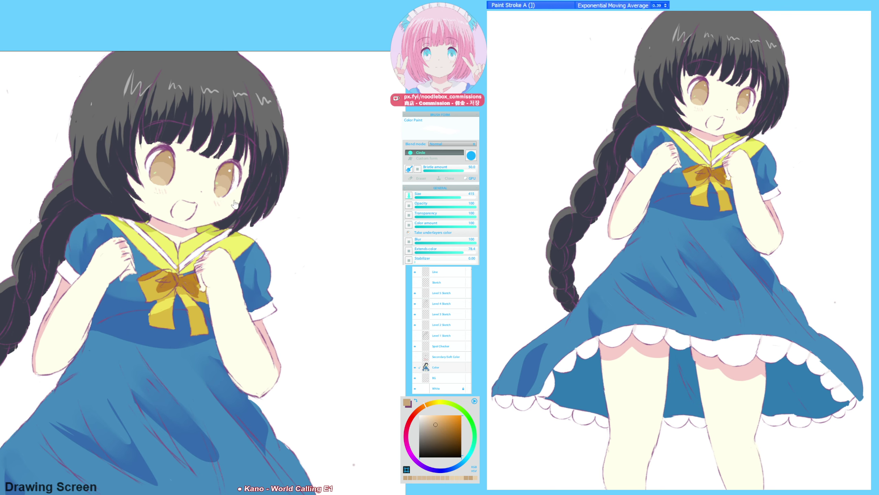
left_click_drag(234, 201, 241, 221)
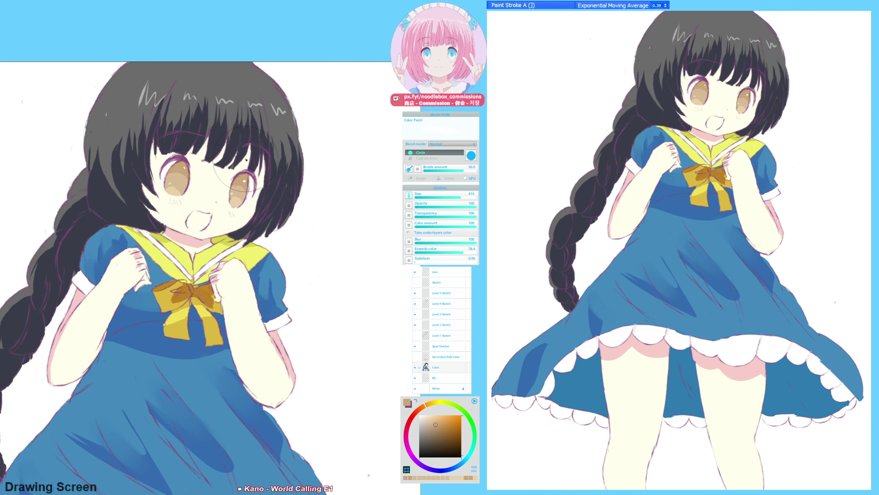
key("F9")
mouse_move(187, 222)
left_mouse_down()
mouse_move(194, 235)
mouse_move(173, 208)
mouse_move(201, 229)
mouse_move(187, 221)
left_mouse_up()
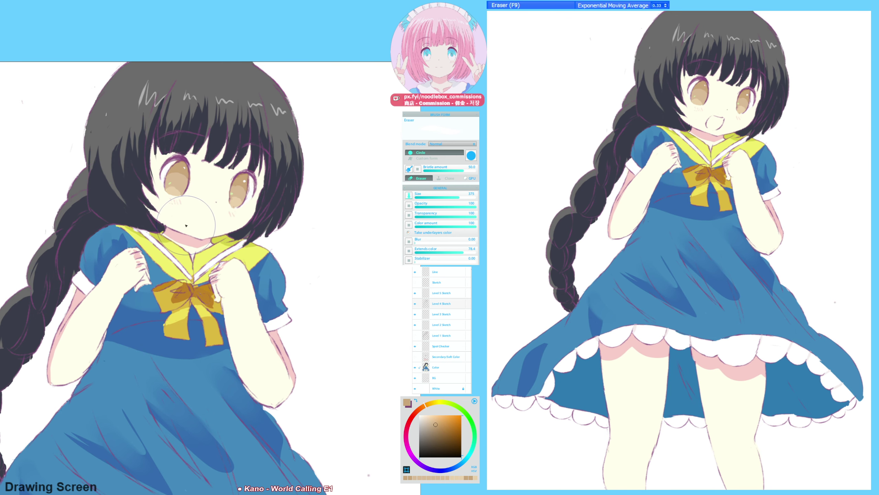
- Draw a small smiling mouth with the 10M-PSS Sketch Strokes brush and check it mirrored and at full-figure view
key("F6")
key("m")
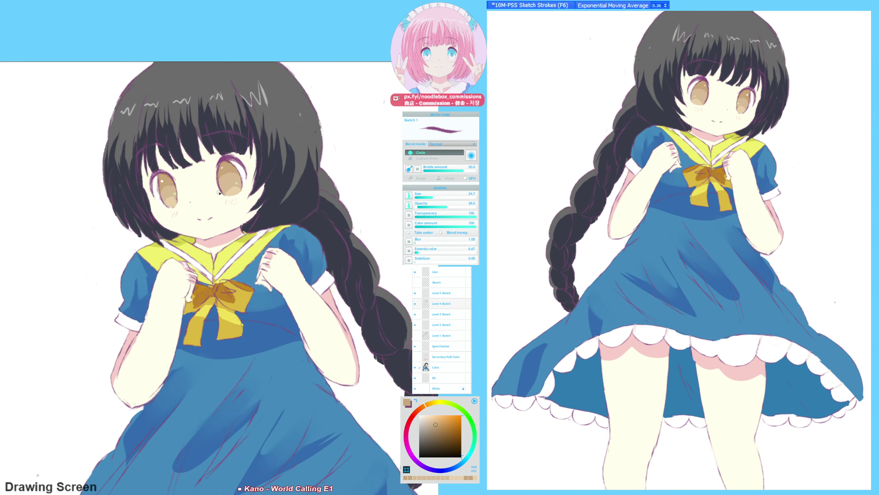
key("m")
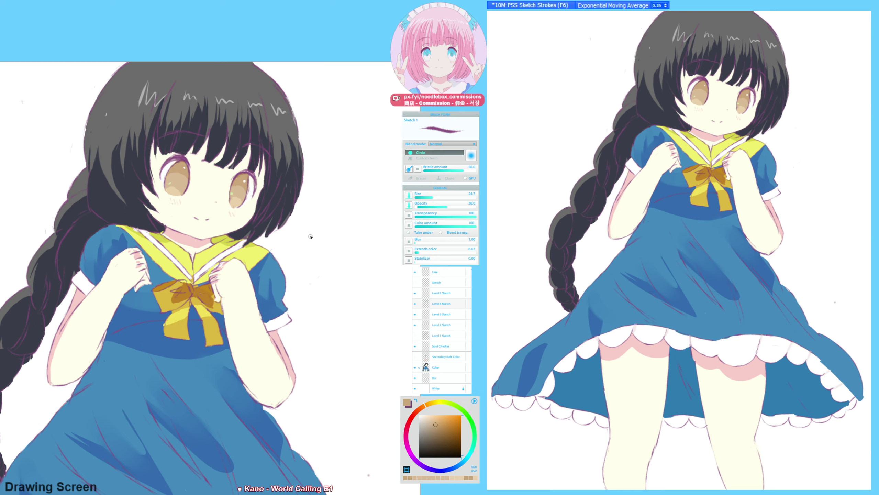
left_click_drag(300, 222, 291, 221)
scroll(291, 221, "down", 2)
left_click_drag(244, 317, 197, 269)
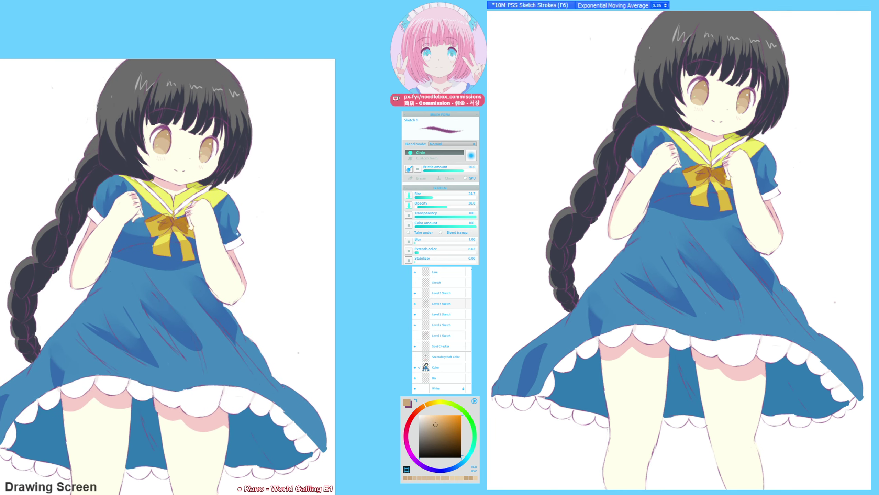
scroll(249, 243, "up", 1)
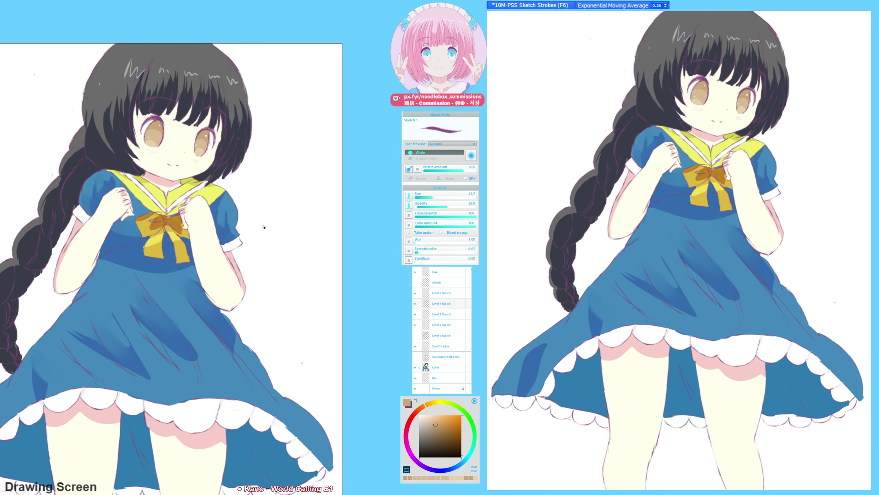
left_click_drag(237, 197, 247, 223)
- Erase the small smile and draw a tiny open mouth with the 10M-PSS Sketch Strokes brush, checking it mirrored
key("F9")
left_click_drag(180, 186, 179, 189)
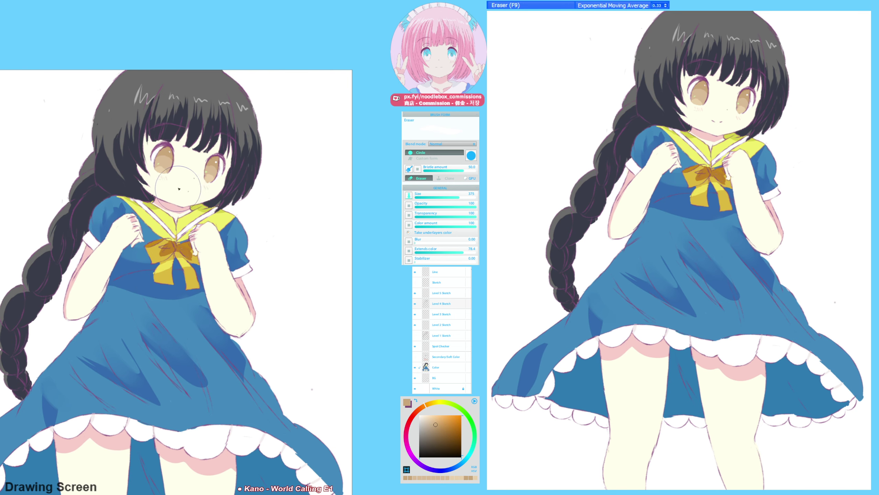
key("F6")
key("h")
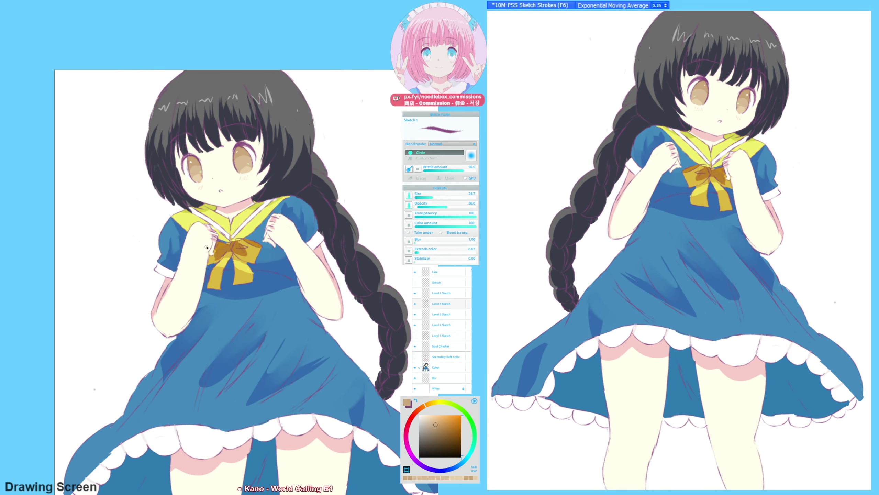
key("m")
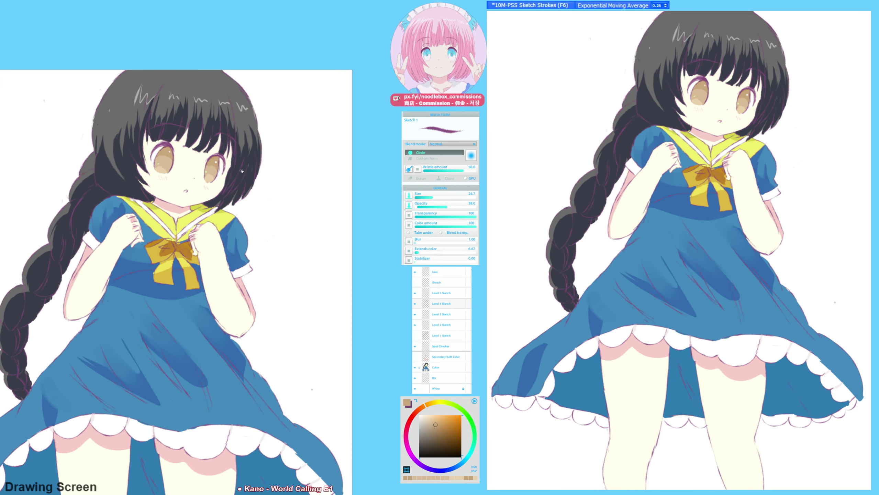
- Touch up the hair edge beside the smaller eye on the Color layer with Paint Stroke A and the sampled dark hair colour
key("]")
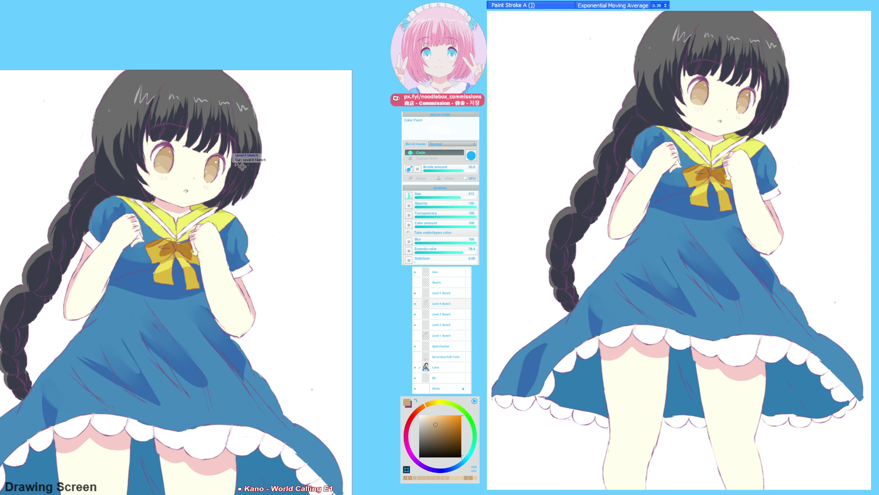
left_click(230, 173, "ctrl")
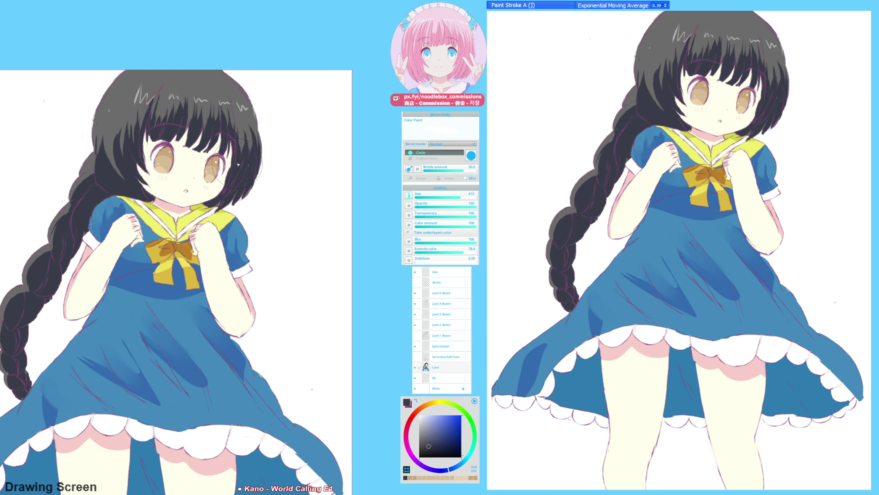
left_click(239, 167, "alt")
mouse_move(247, 254)
left_mouse_down()
mouse_move(228, 238)
mouse_move(239, 262)
left_mouse_up()
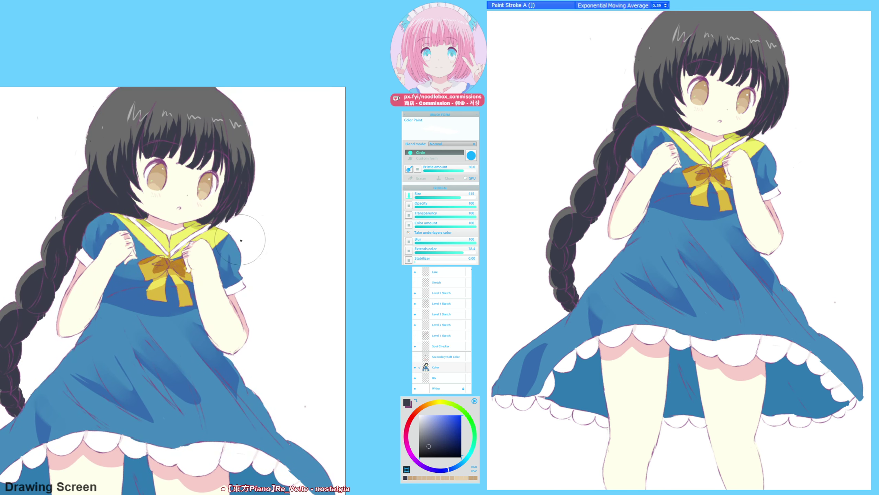
- Retouch both irises on the Color layer with tan tones sampled from the eyes
left_click(201, 187, "alt")
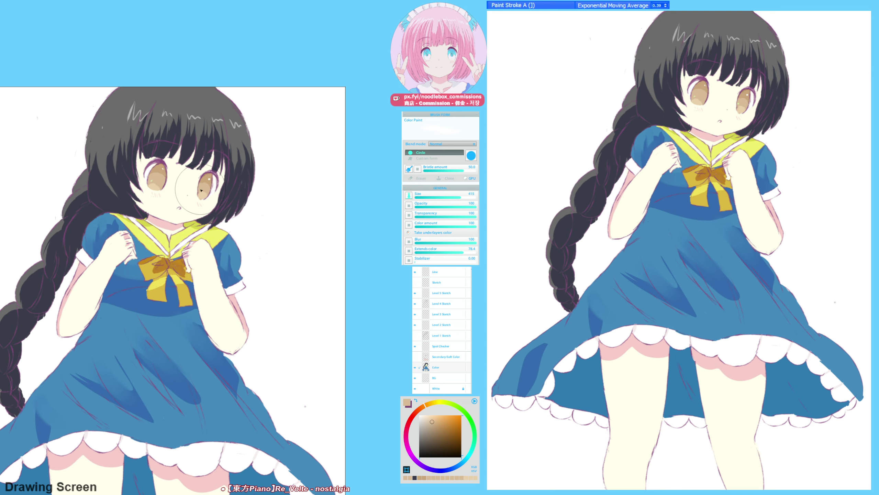
left_click(153, 181, "alt")
left_click_drag(166, 280, 138, 262)
- Refine the larger eye with the Eraser on the Level 4 Sketch layer and sampled tan paint, checking the face mirrored
left_click(119, 169)
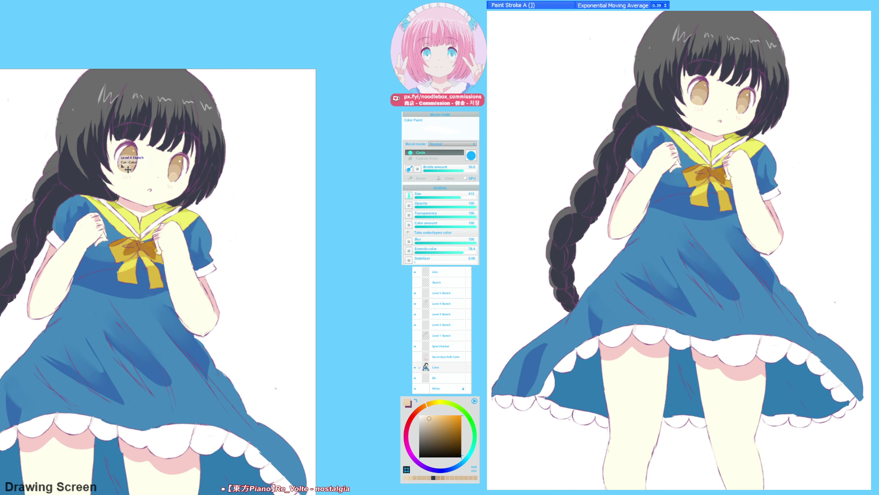
key("F9")
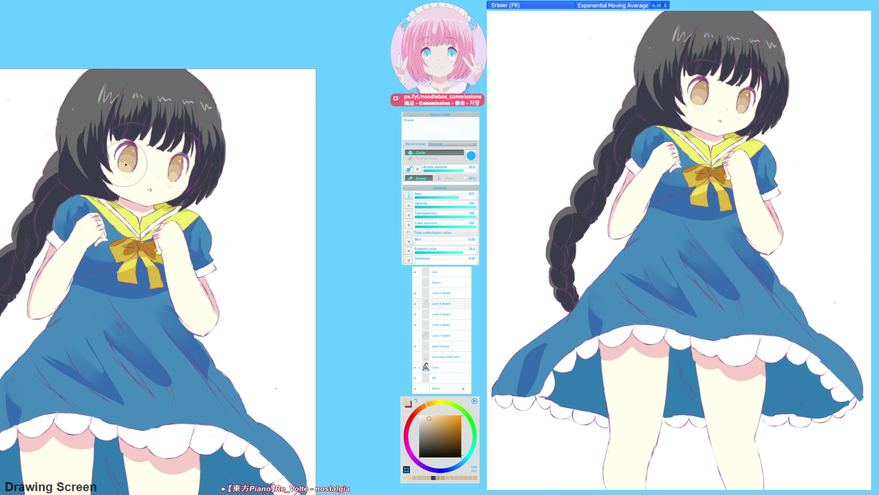
left_click(128, 160, "alt")
left_click(126, 158, "alt")
left_click(123, 160, "alt")
key("bracketright")
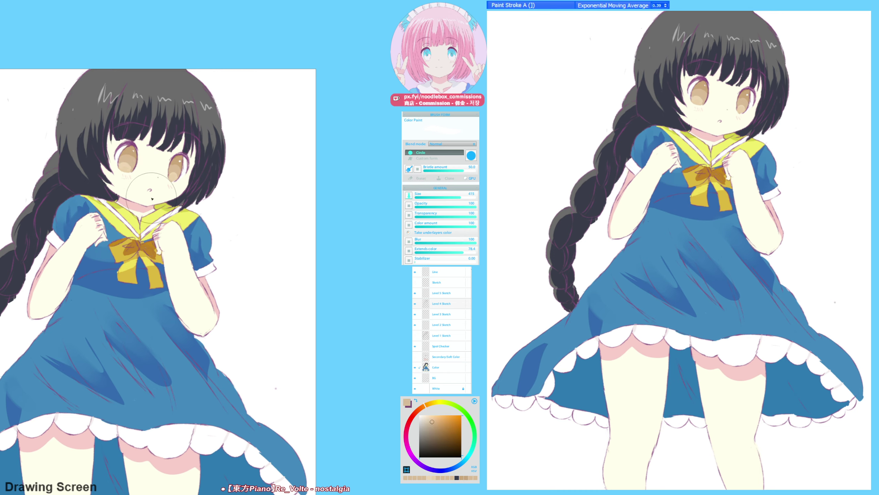
key("h")
key("h")
scroll(145, 239, "up", 2)
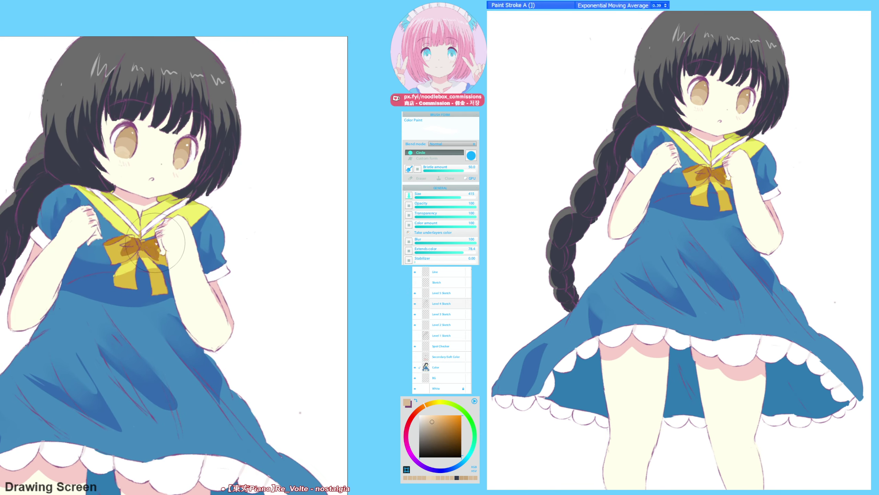
- Clean up the eye area with the Eraser on the Level 4 Sketch and Color layers
mouse_move(156, 242)
left_mouse_down()
mouse_move(215, 162)
mouse_move(232, 99)
mouse_move(195, 259)
left_mouse_up()
left_click(185, 141, "ctrl")
key("e")
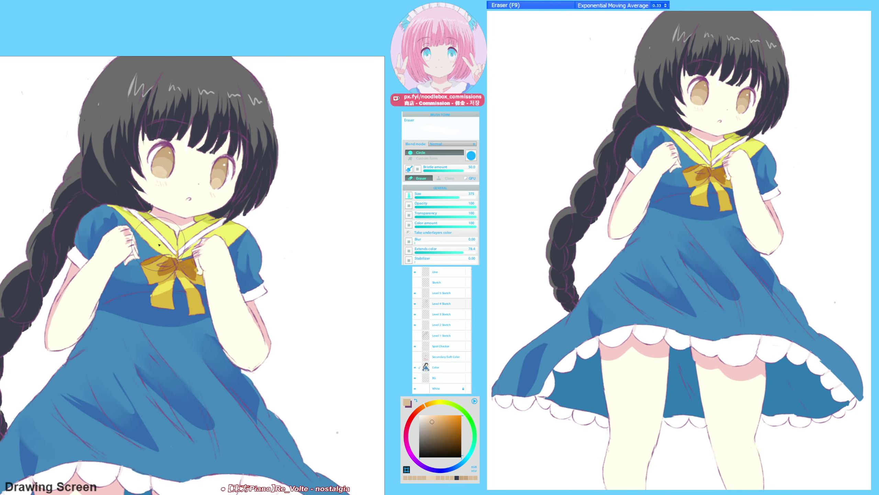
left_click_drag(158, 245, 159, 272)
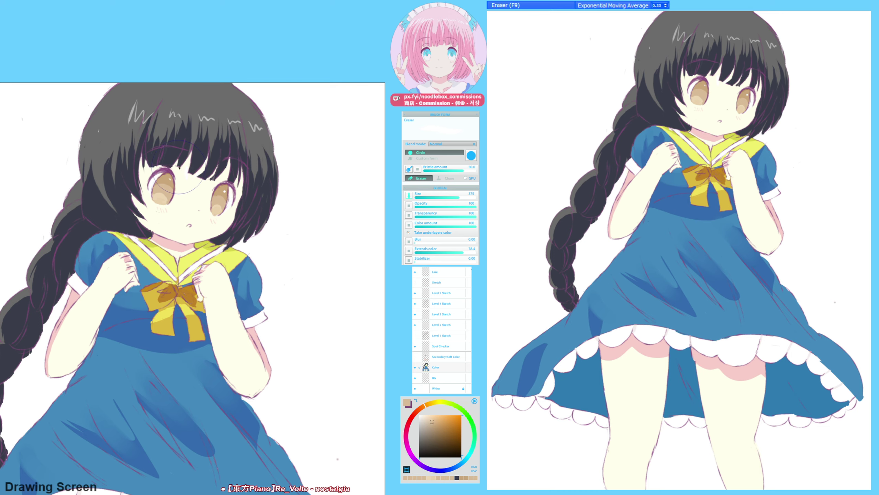
key("ctrl")
left_click_drag(227, 223, 208, 145)
left_click_drag(223, 194, 227, 177)
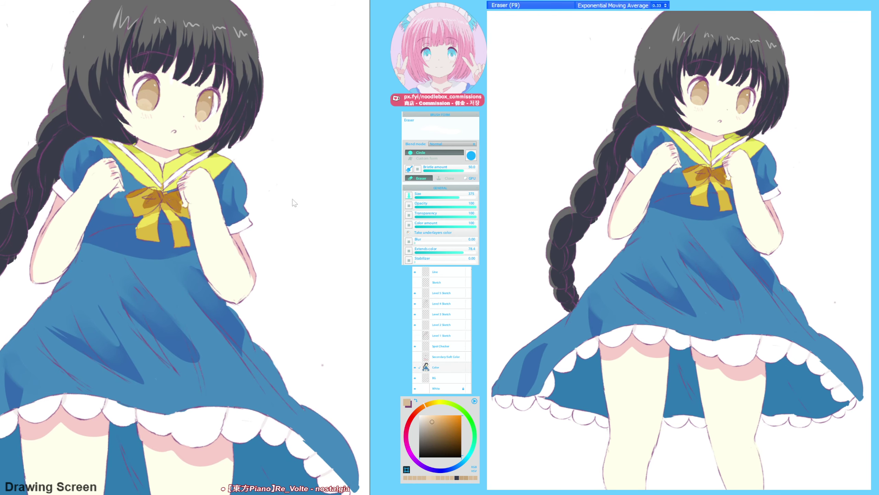
- Open the colour adjustment for the Color layer and set its preview to the second-largest resolution
key("ctrl+u")
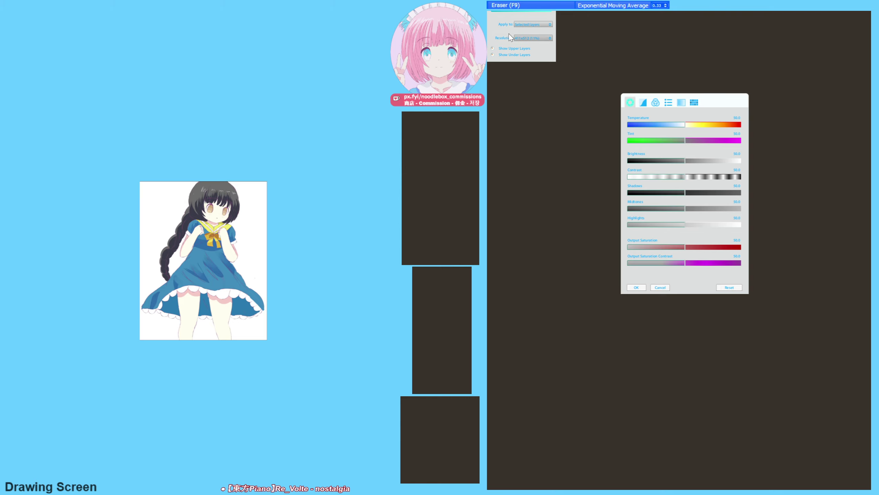
left_click(524, 38)
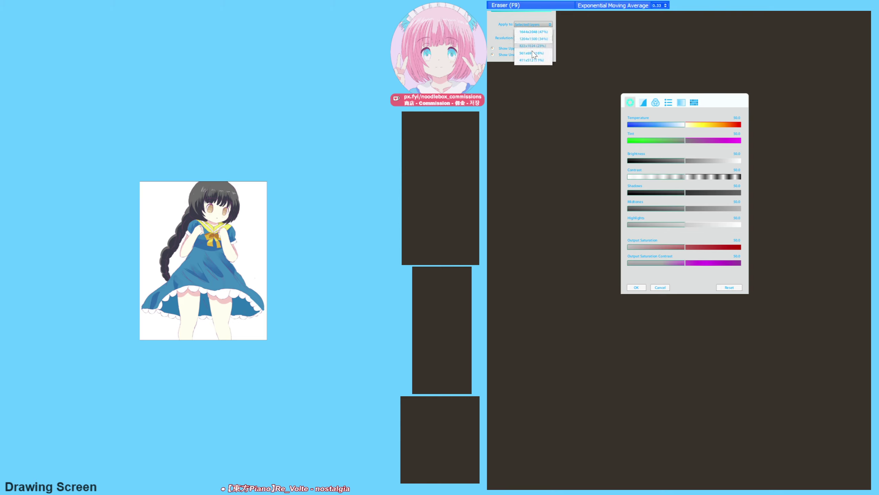
left_click(533, 31)
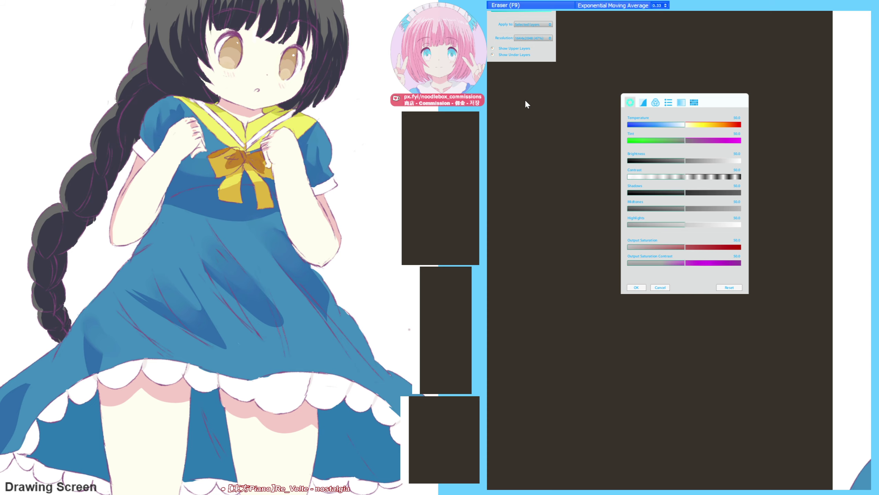
left_click(541, 38)
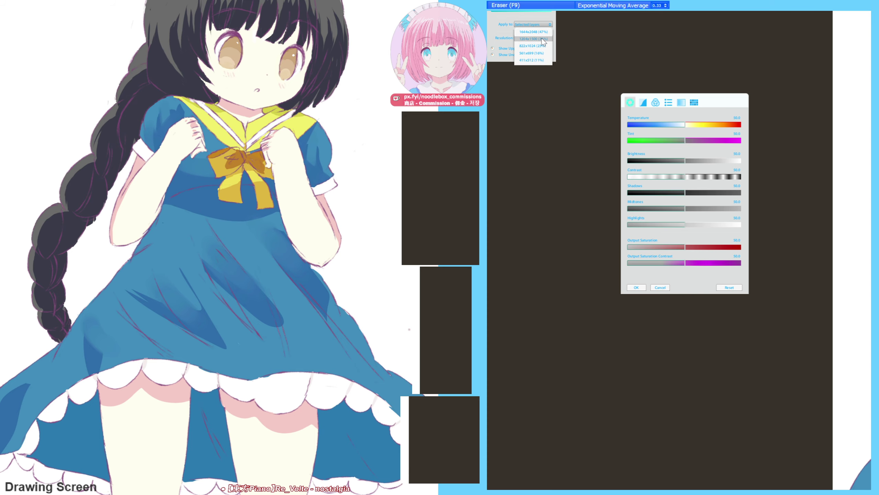
left_click(70, 91)
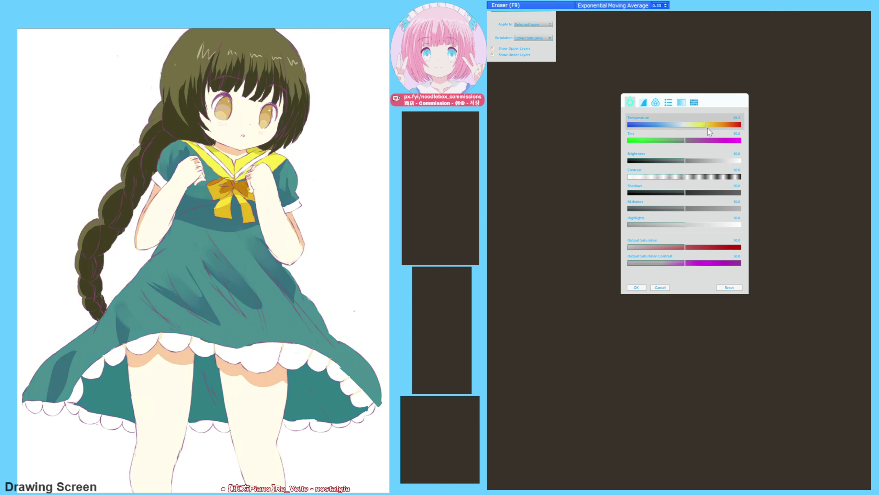
- Shift the Color layer's temperature to about 45 and tint to about 52, testing darker and lighter brightness before setting it to 50
left_click_drag(679, 135, 689, 159)
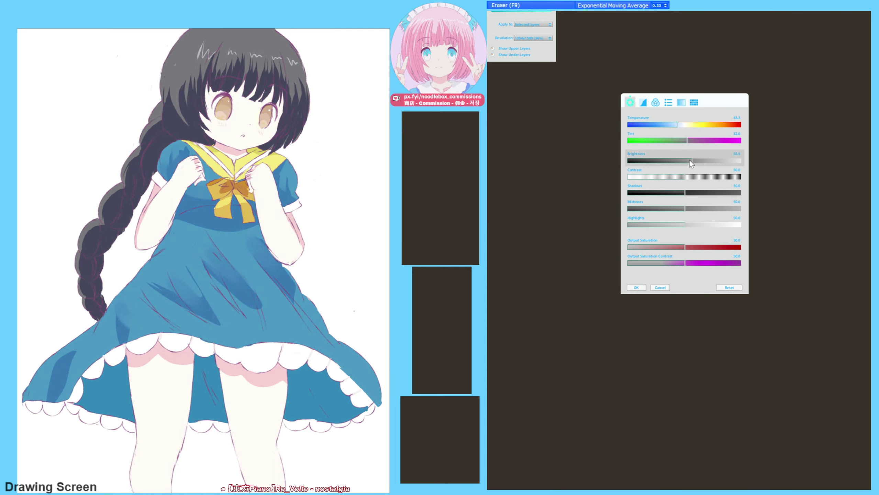
left_click(738, 153)
type("0")
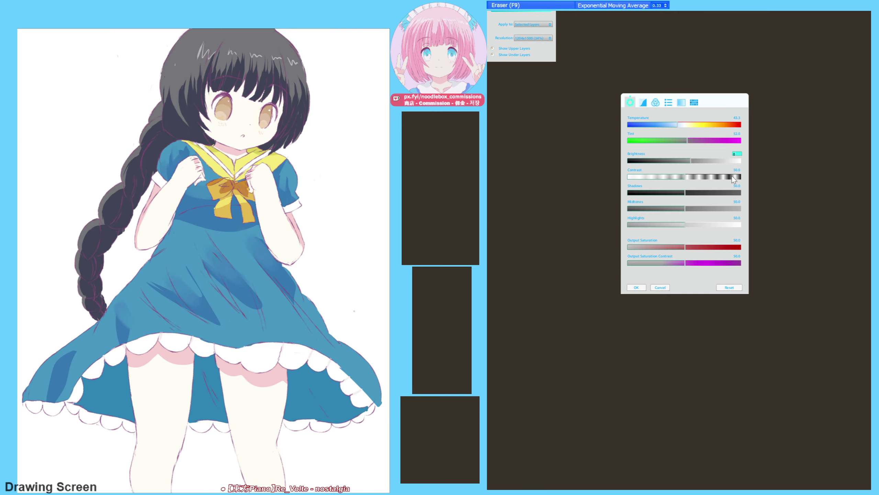
left_click(688, 192)
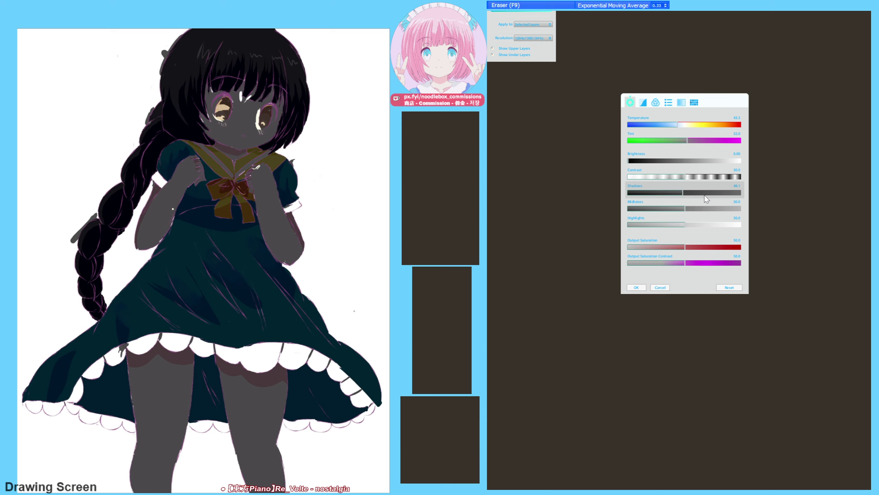
left_click_drag(644, 158, 722, 156)
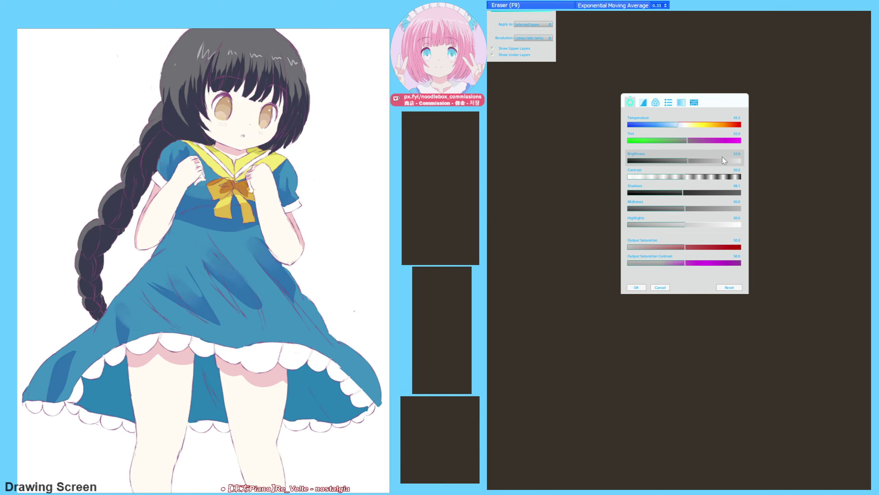
type("50")
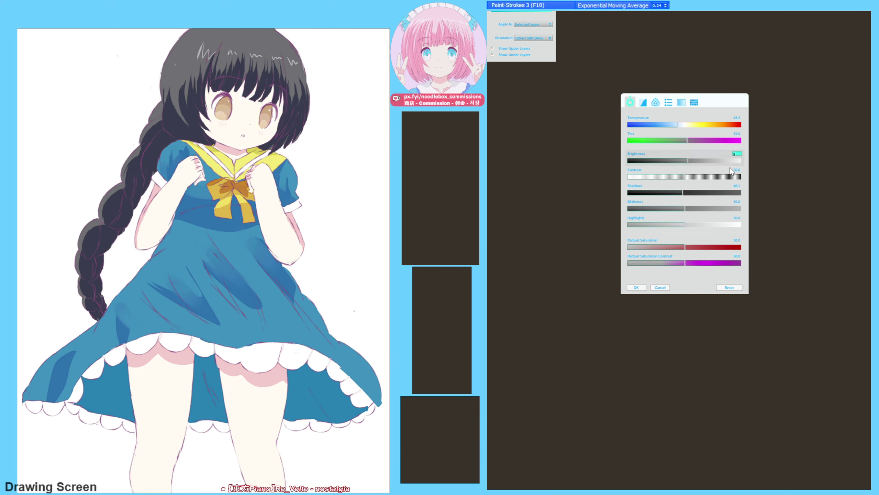
key("Return")
- Raise the shadows and midtones to about 52 and set the highlights to 50
left_click(683, 194)
left_click_drag(683, 197, 687, 225)
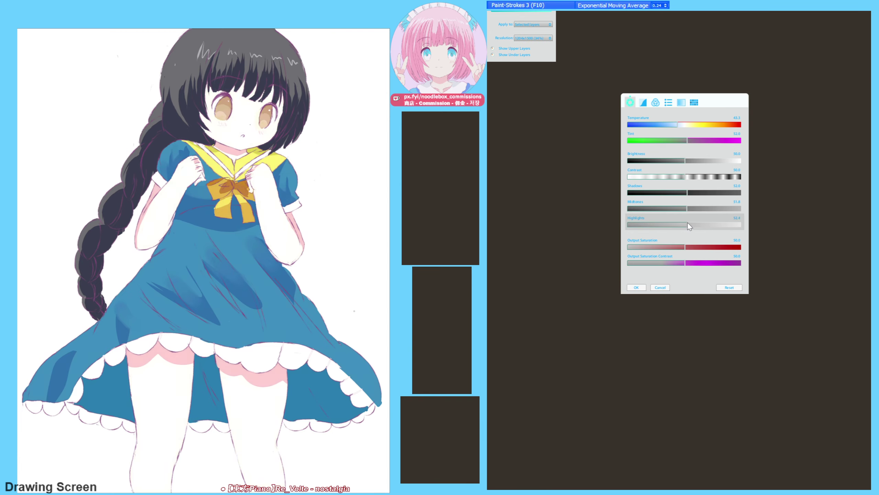
left_click(736, 217)
type("50")
key("Return")
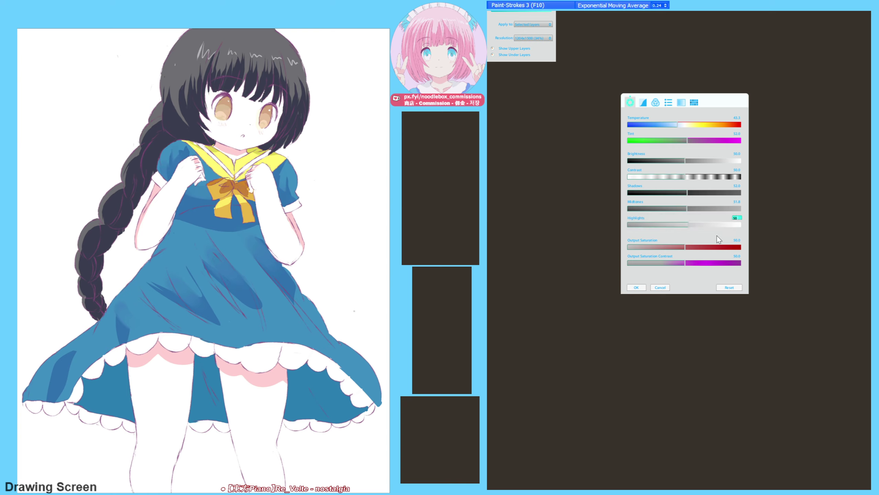
- Raise the output saturation to about 57 and slightly increase the output saturation contrast, and apply the colour adjustment
mouse_move(689, 246)
left_mouse_down()
mouse_move(696, 248)
mouse_move(688, 251)
left_mouse_up()
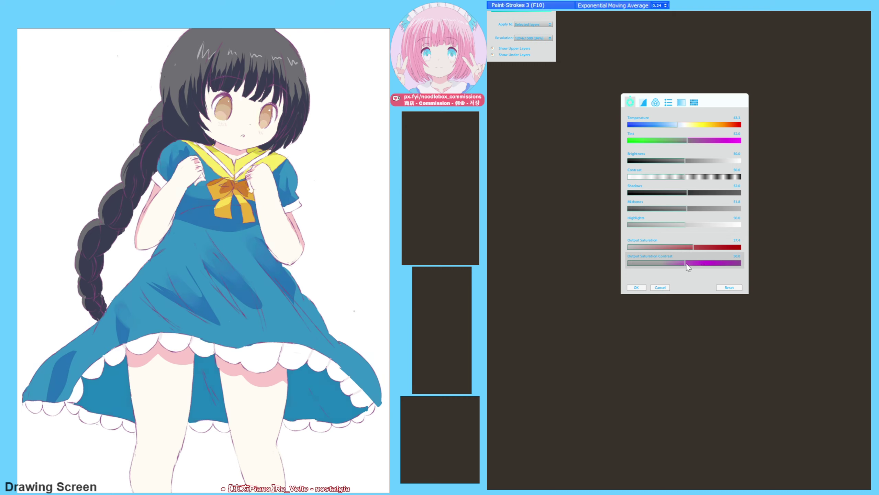
left_click_drag(685, 264, 690, 265)
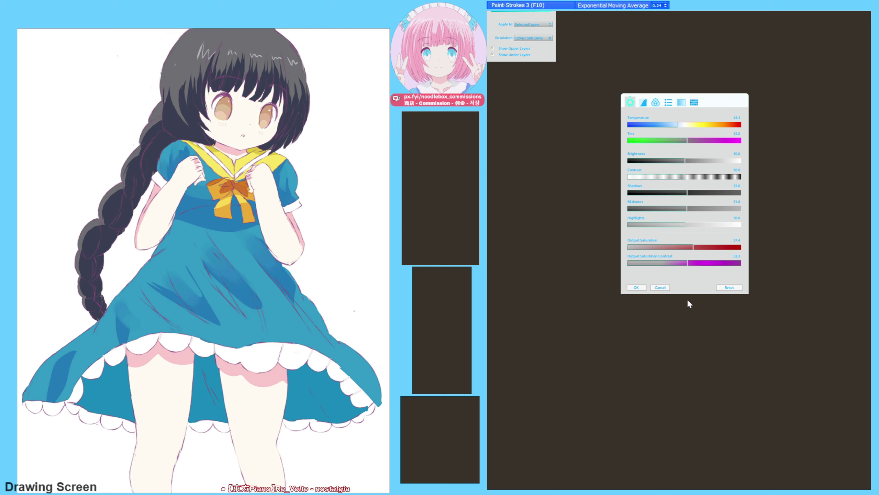
left_click(688, 264)
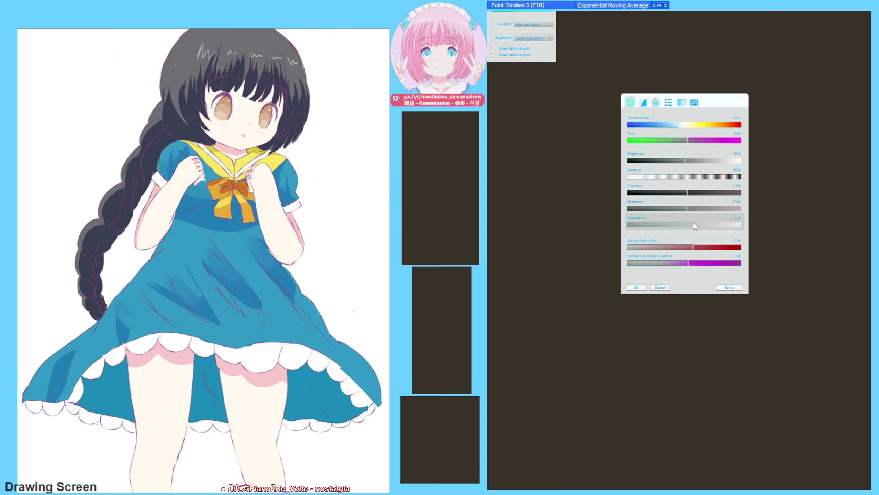
left_click(636, 287)
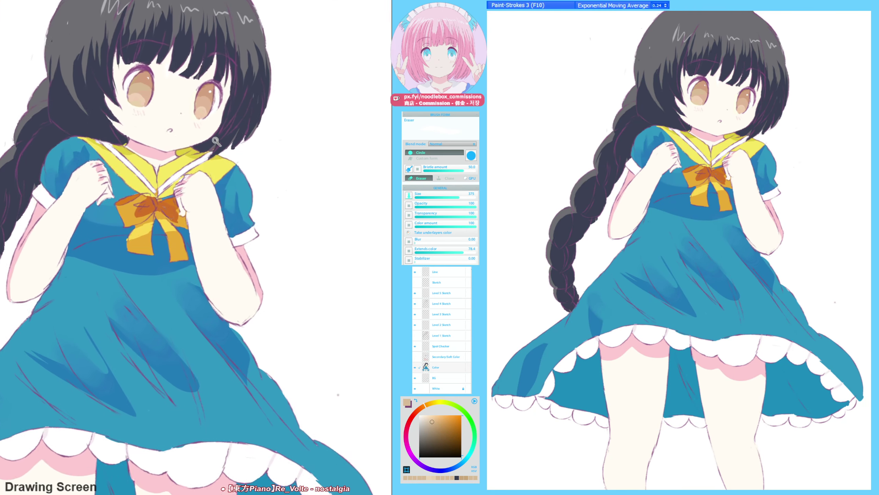
- Paint the lower edge of the smaller eye with the sampled skin tone using Paint Stroke A
left_click_drag(201, 133, 158, 290)
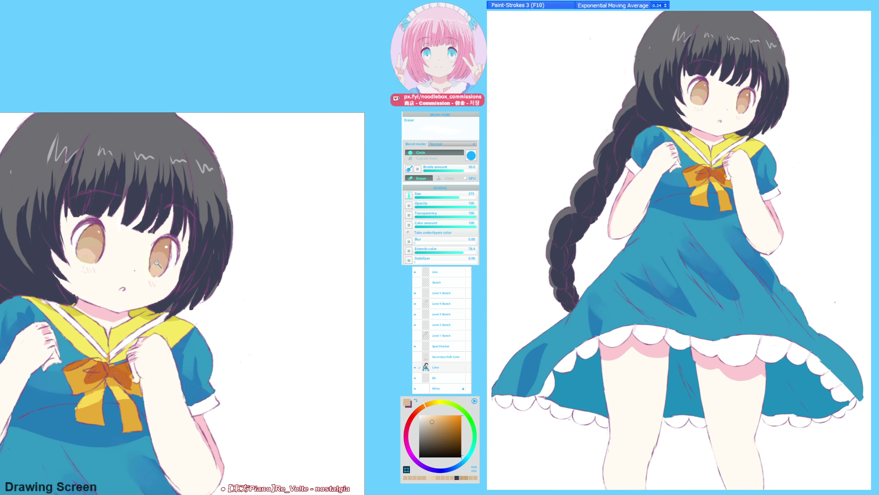
scroll(162, 262, "up", 5)
key("]")
left_click(142, 281, "alt")
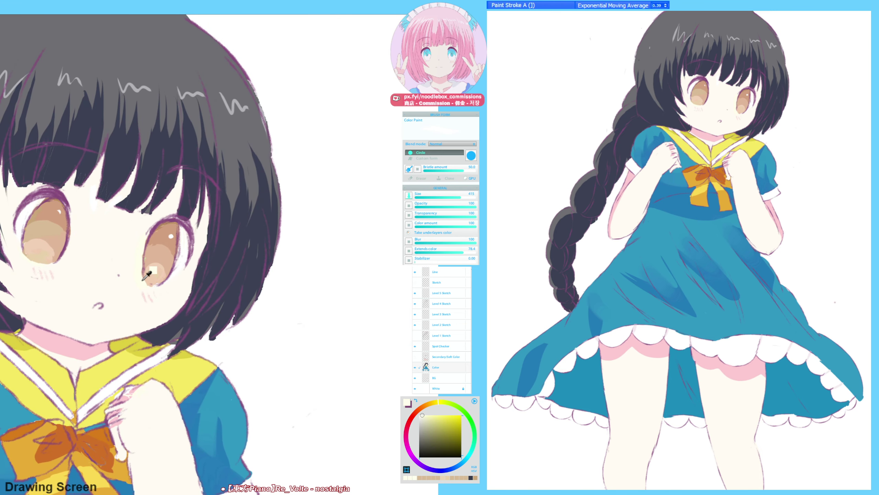
left_click_drag(141, 281, 150, 287)
scroll(138, 278, "down", 2)
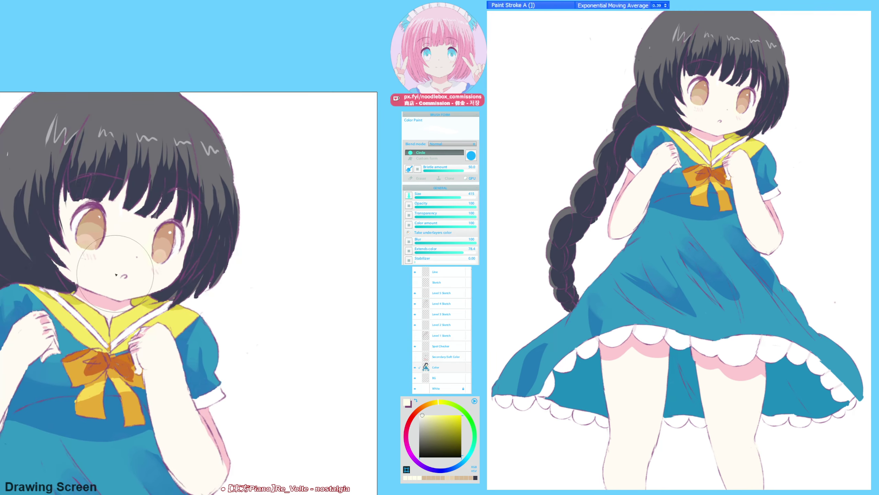
- Review the recoloured figure at several zoom levels and undo the eye touch-up and colour adjustment
scroll(116, 284, "down", 2)
scroll(229, 73, "down", 2)
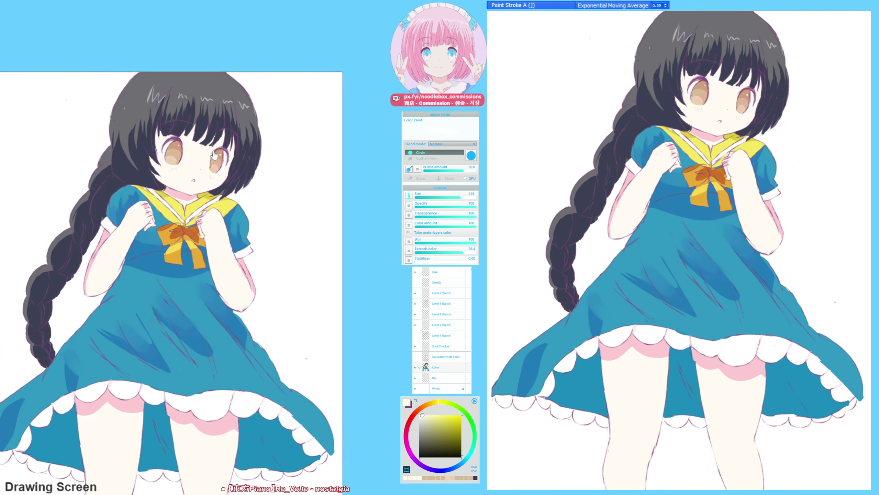
scroll(229, 73, "down", 2)
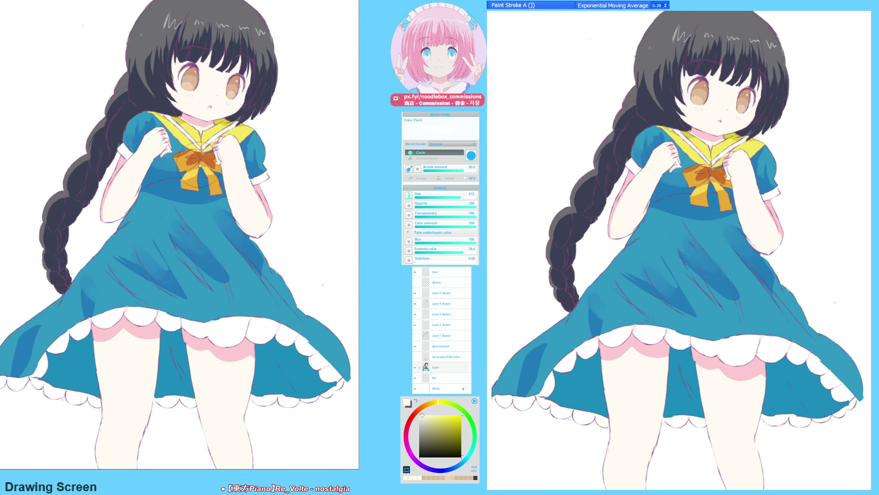
left_click_drag(196, 173, 196, 199)
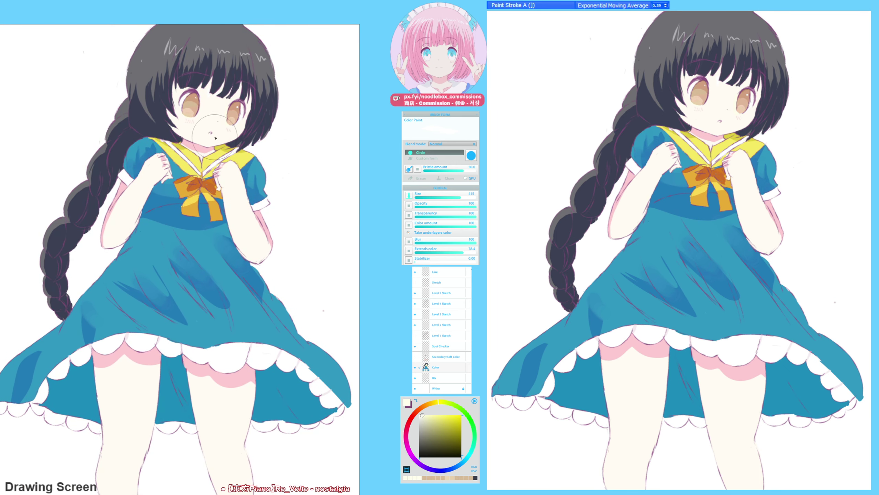
scroll(202, 160, "up", 2)
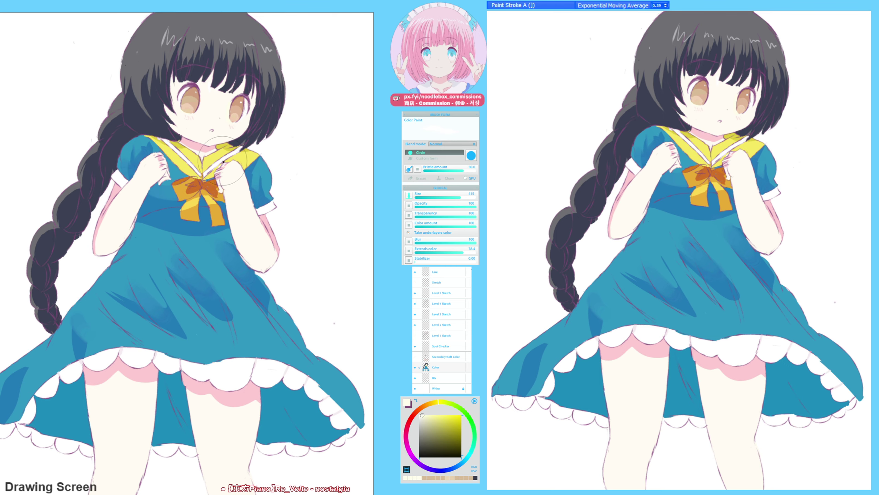
key("ctrl+z")
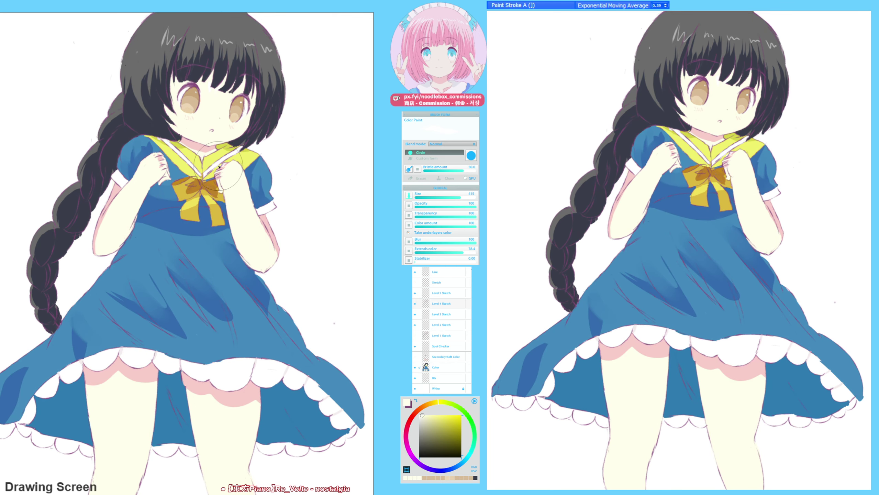
- Check the whole figure in mirrored and normal view and save the drawing
left_click_drag(205, 124, 221, 130)
left_click_drag(155, 59, 160, 72)
left_click(161, 69, "alt")
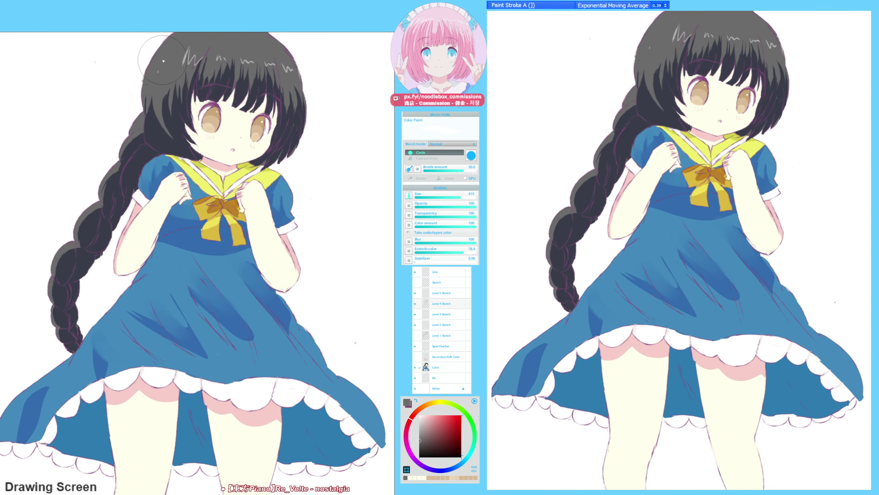
key("h")
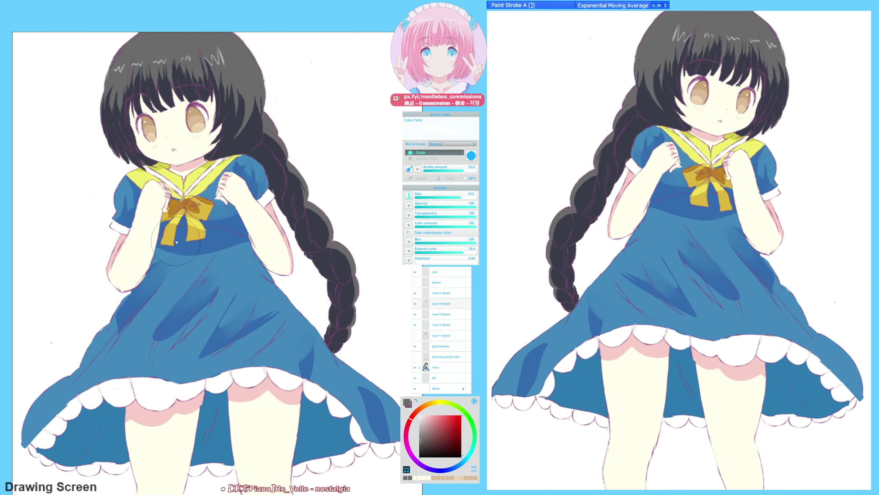
key("h")
left_click_drag(145, 296, 135, 294)
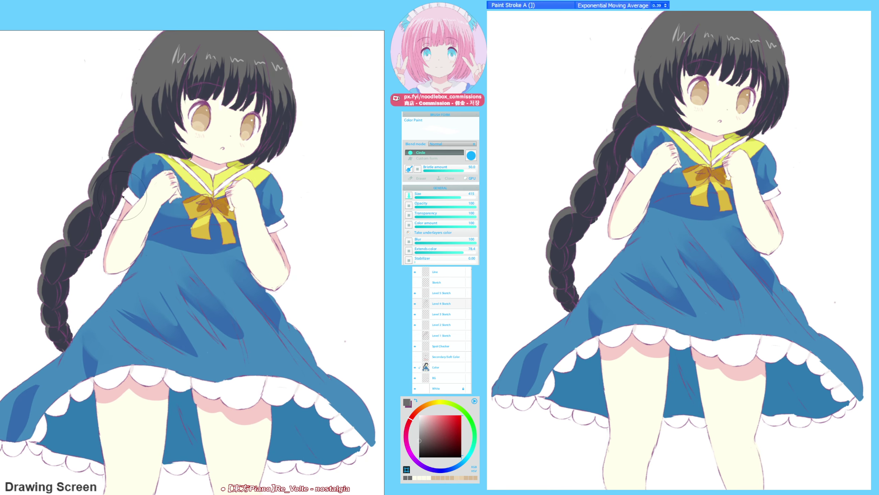
left_click_drag(123, 197, 98, 194)
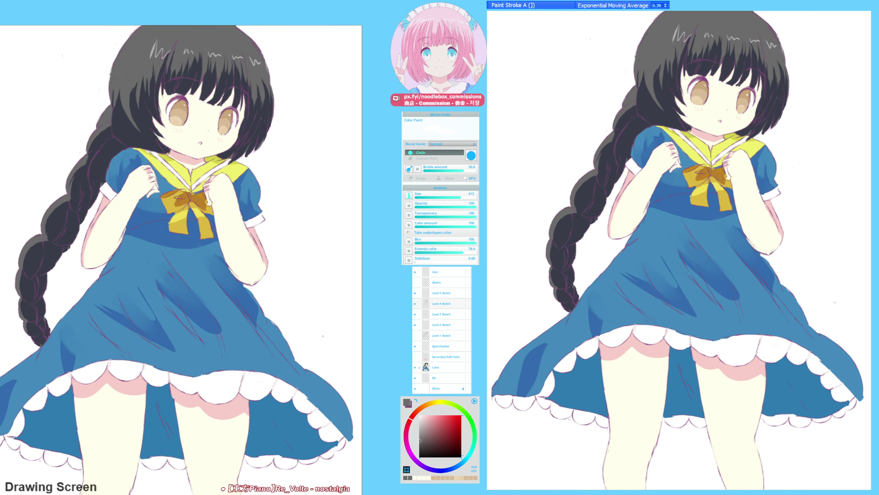
left_click(495, 6)
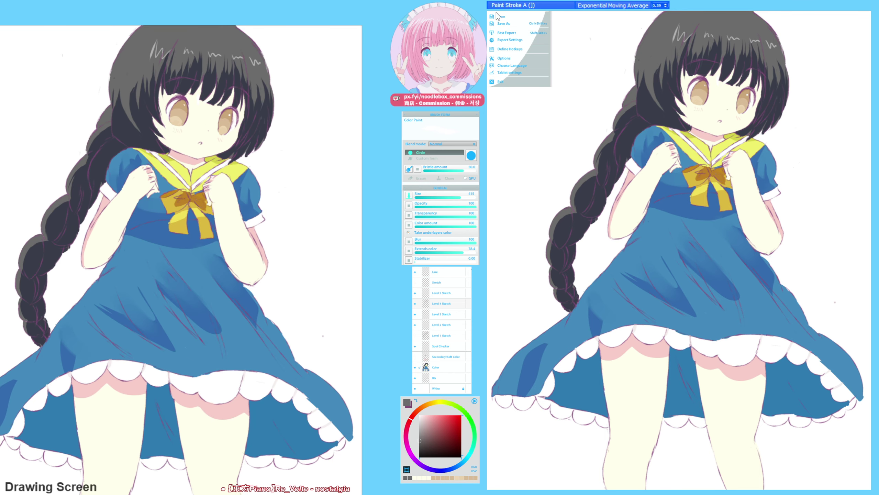
left_click(498, 17)
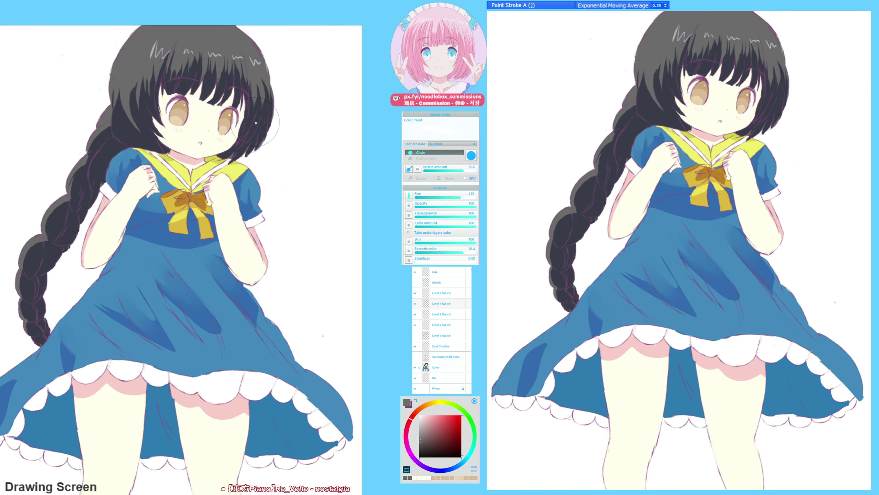
- Touch up the smaller eye and the skin around it with sampled skin and light brown tones using Paint Stroke A
left_click_drag(207, 150, 203, 174)
left_click(213, 143, "alt")
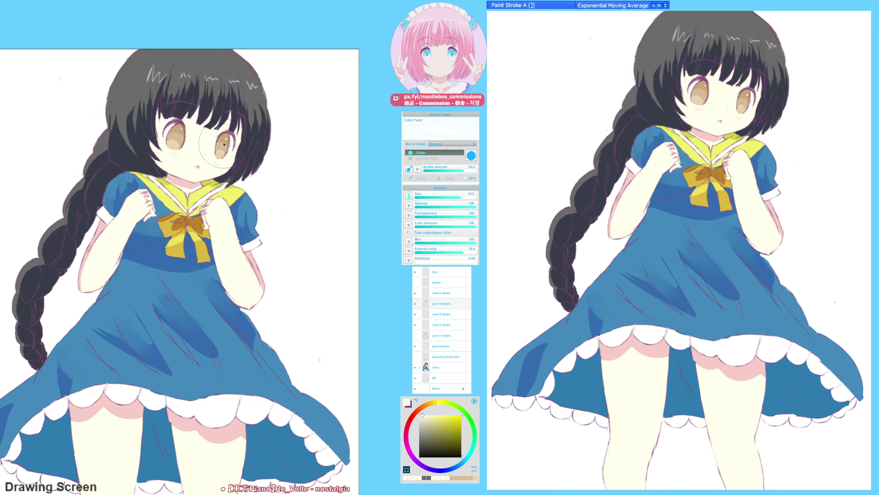
left_click(213, 143, "alt")
left_click(214, 145, "alt")
left_click(214, 151, "alt")
left_click(214, 150, "alt")
left_click(215, 149, "alt")
mouse_move(221, 72)
left_mouse_down()
mouse_move(201, 71)
mouse_move(198, 57)
left_mouse_up()
left_click(197, 136, "alt")
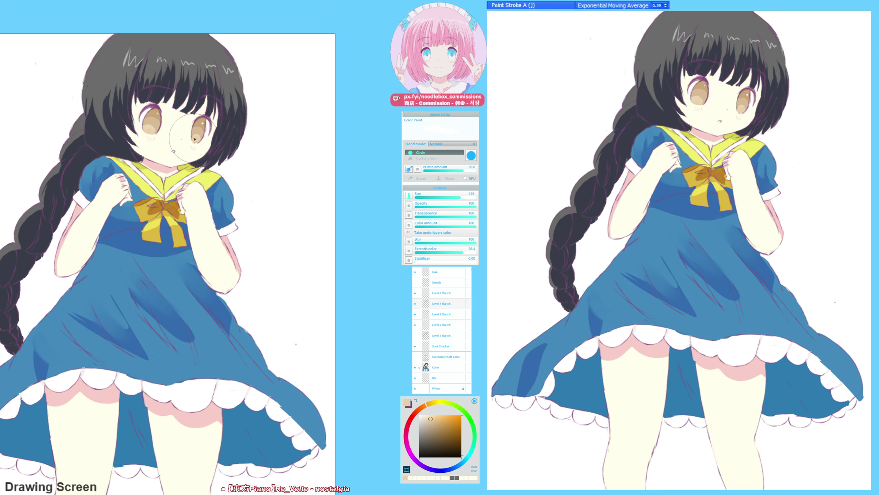
left_click(197, 138, "alt")
left_click_drag(222, 134, 219, 173)
key("h")
left_click_drag(229, 123, 180, 128)
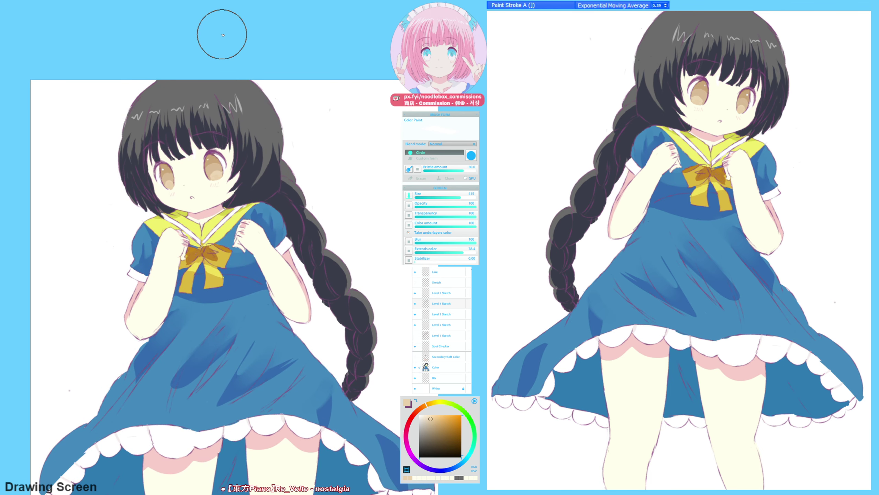
- Retouch the outer edge of the smaller eye on the Color layer with the Eraser and the sampled eye-white and skin tones
scroll(205, 177, "up", 2)
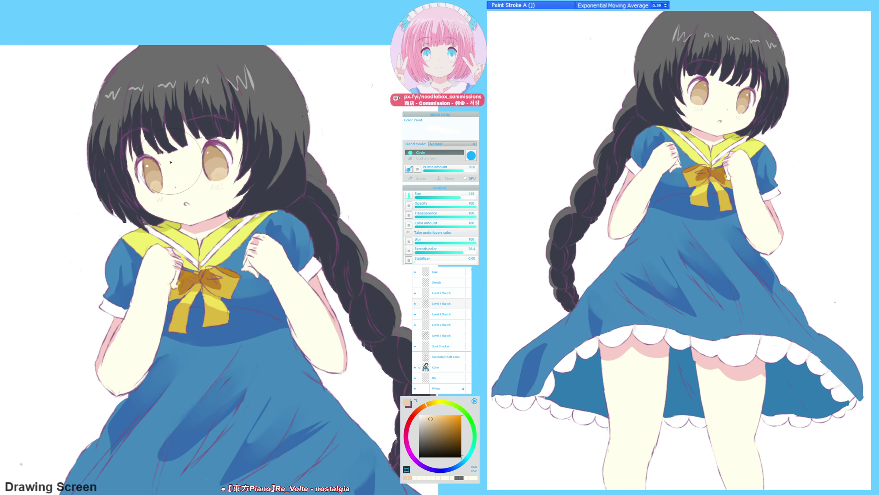
key("ctrl")
key("F9")
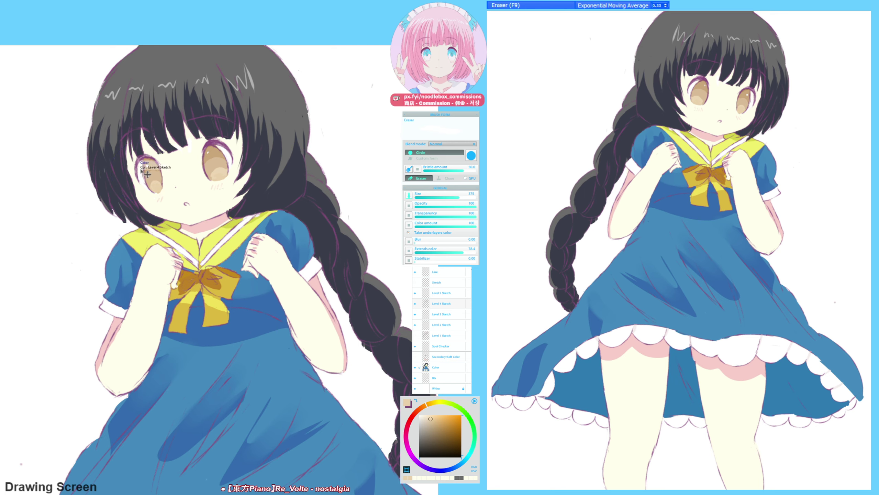
left_click(140, 169, "alt")
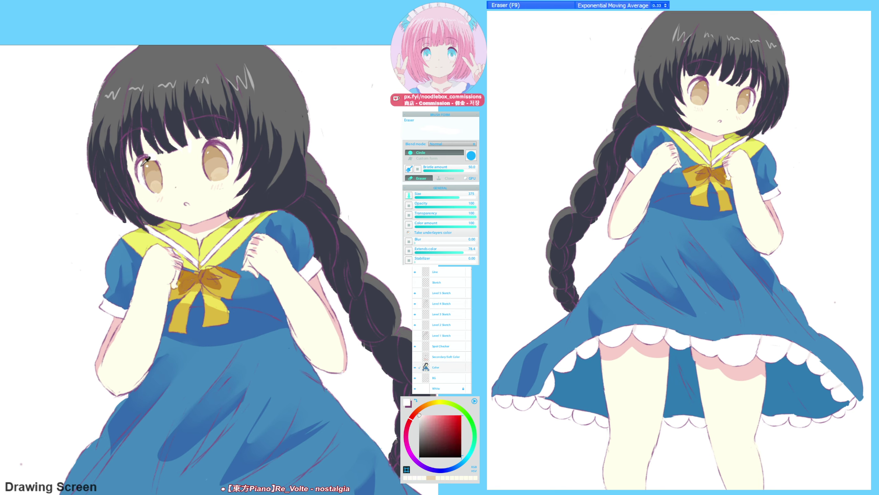
key("]")
key("F9")
left_click(141, 168, "alt")
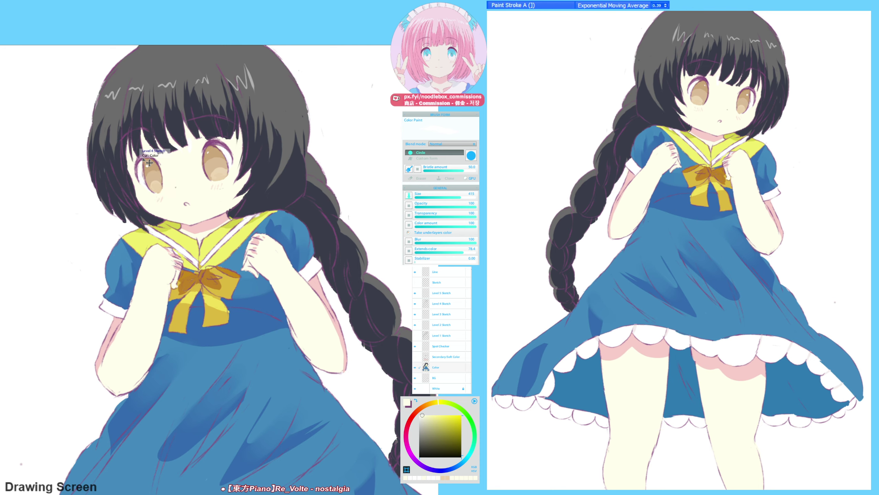
- Clean the smaller eye's lines on the Level 4 Sketch layer with the Eraser, checking the face in both orientations
key("F9")
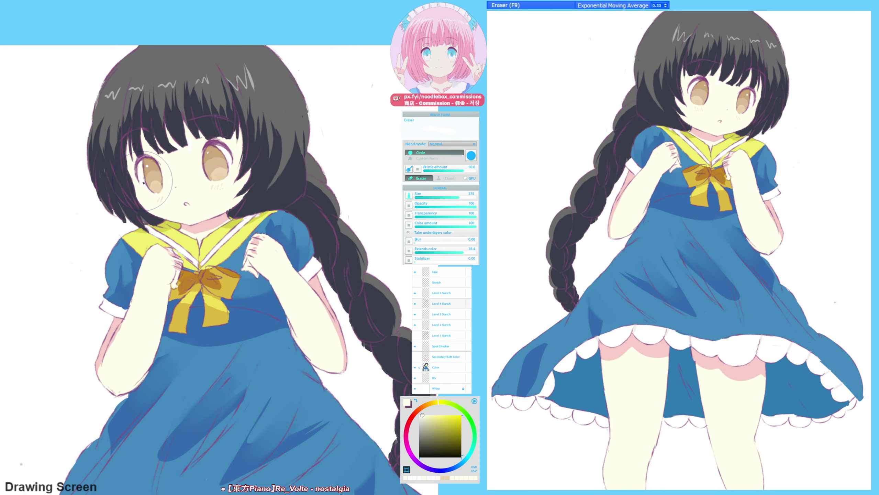
key("m")
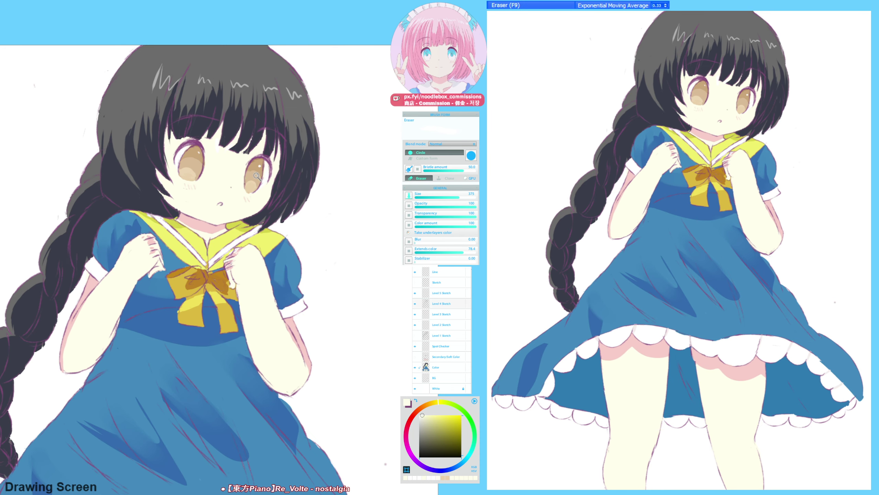
mouse_move(244, 177)
left_mouse_down()
mouse_move(235, 184)
mouse_move(212, 158)
left_mouse_up()
key("m")
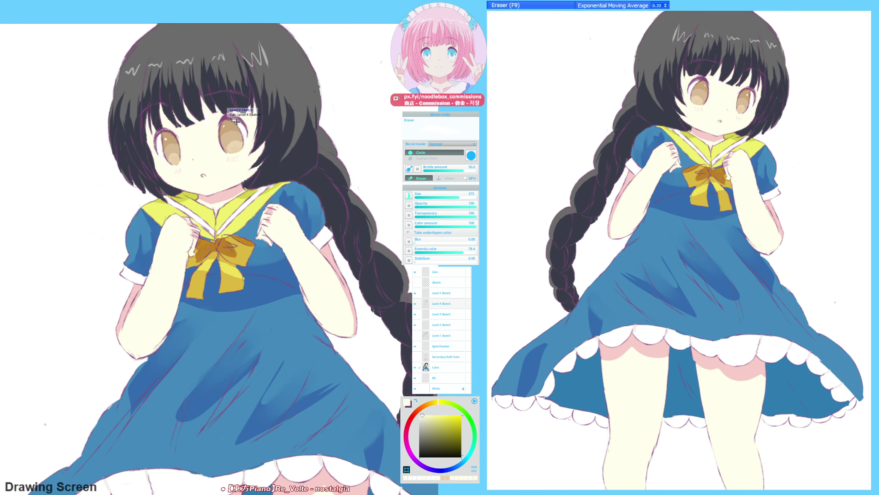
- Replace the tiny mouth with a larger open mouth outline on the Level 4 Sketch layer using the Sketch Strokes brush
key("F6")
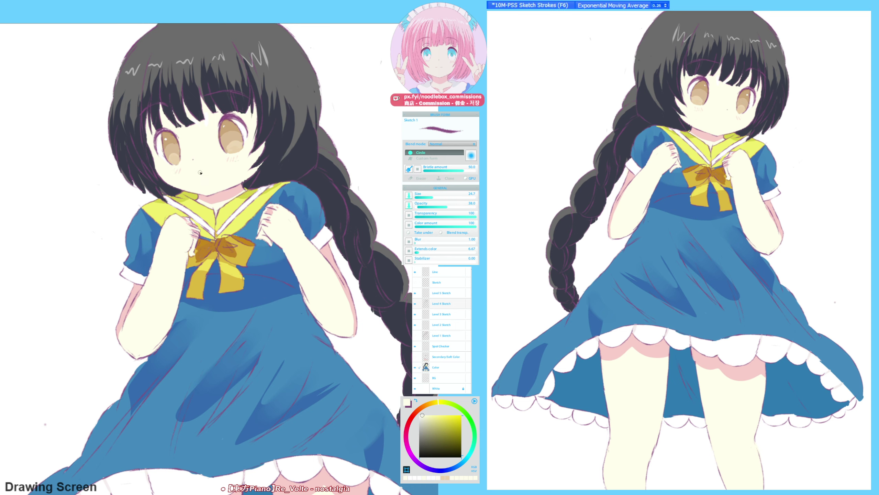
mouse_move(202, 169)
left_mouse_down()
mouse_move(207, 184)
mouse_move(227, 173)
mouse_move(221, 181)
left_mouse_up()
key("ctrl+z")
key("ctrl+z")
key("ctrl+z")
key("h")
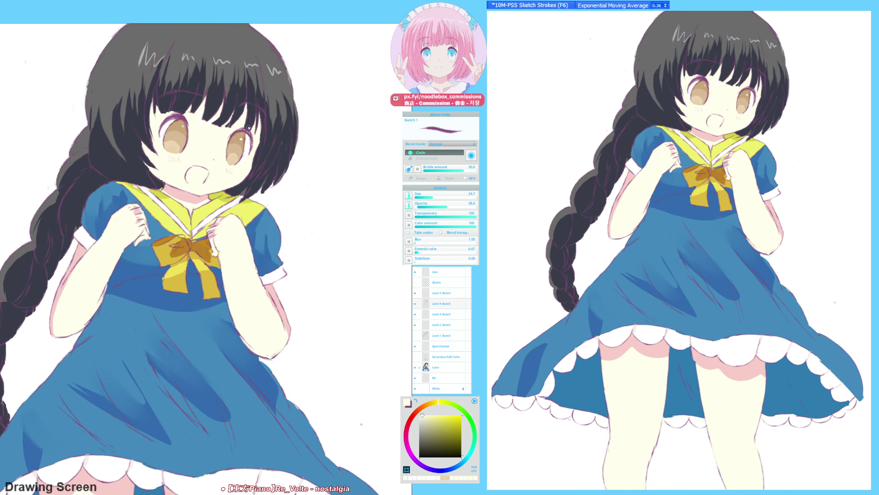
- Fill the open mouth on the Color layer with the pink sampled from the neck shadow using Paint Stroke A
left_click_drag(237, 244, 227, 242)
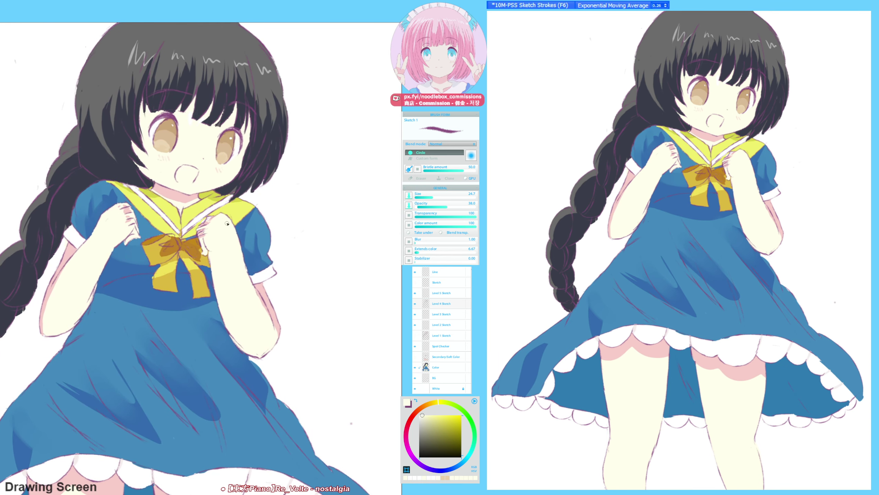
left_click(186, 196, "alt")
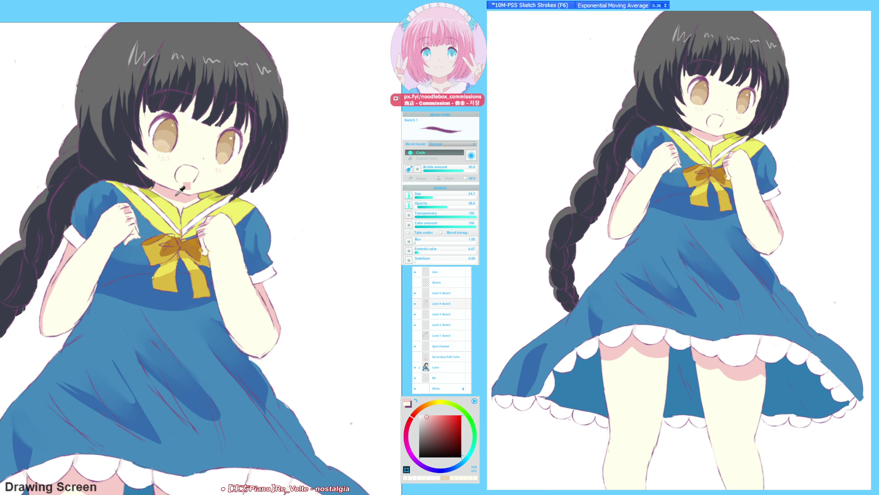
left_click(183, 178, "alt")
key("]")
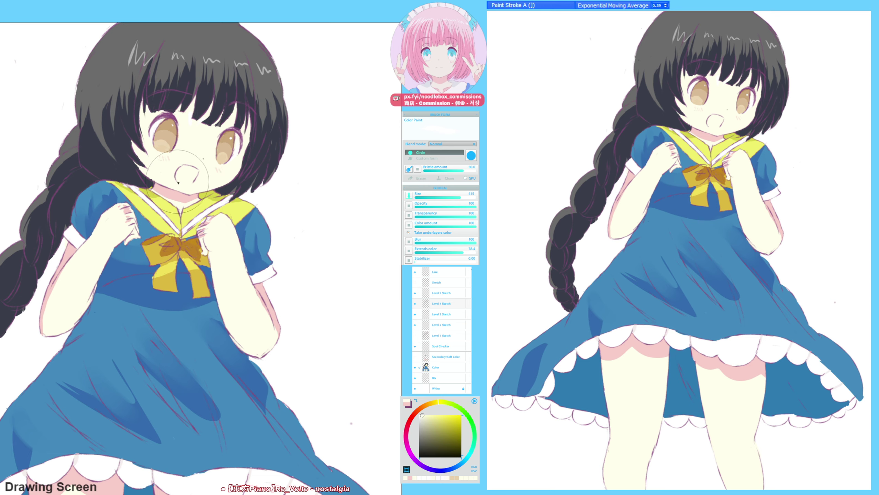
left_click(175, 200, "alt")
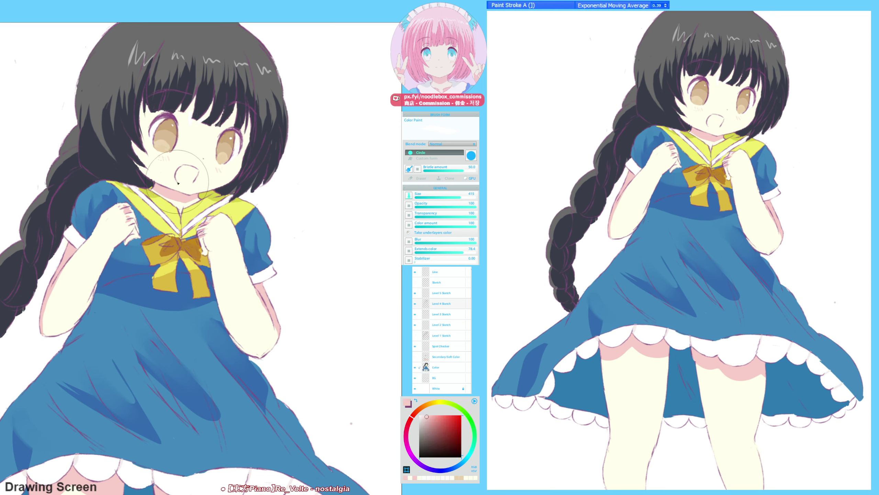
left_click_drag(177, 181, 195, 181)
left_click(192, 177)
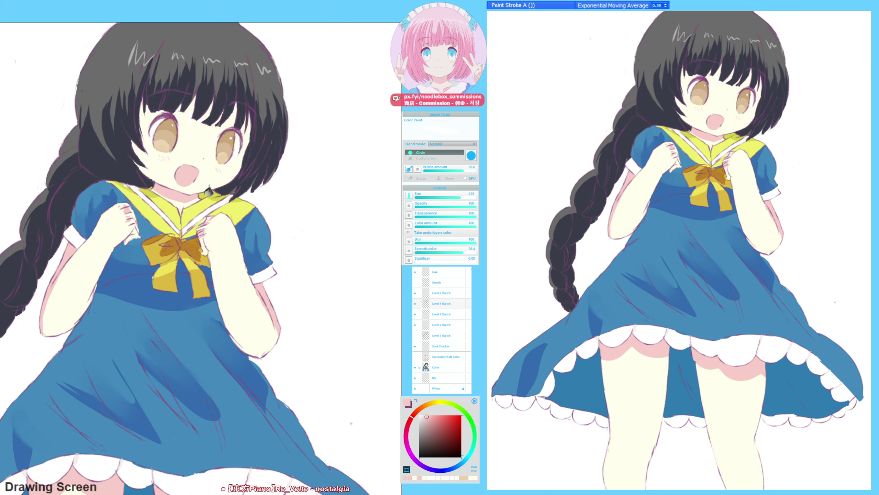
key("ctrl+z")
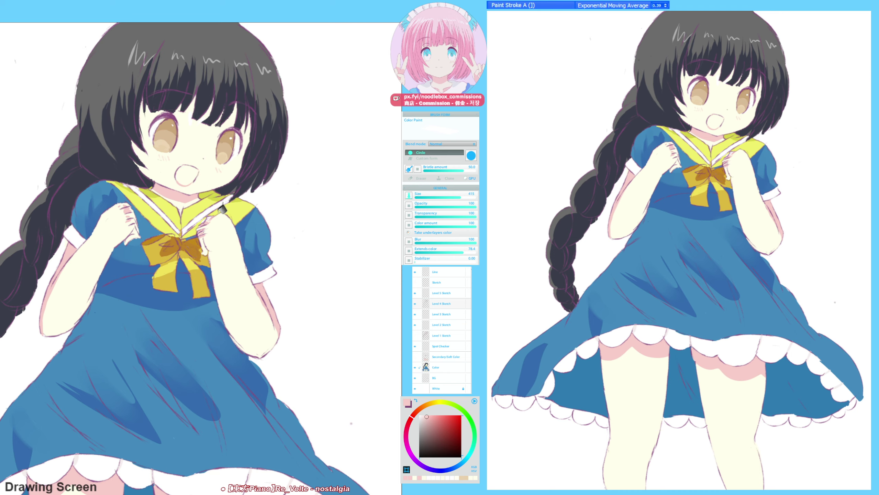
left_click(186, 177, "ctrl")
left_click_drag(194, 170, 187, 175)
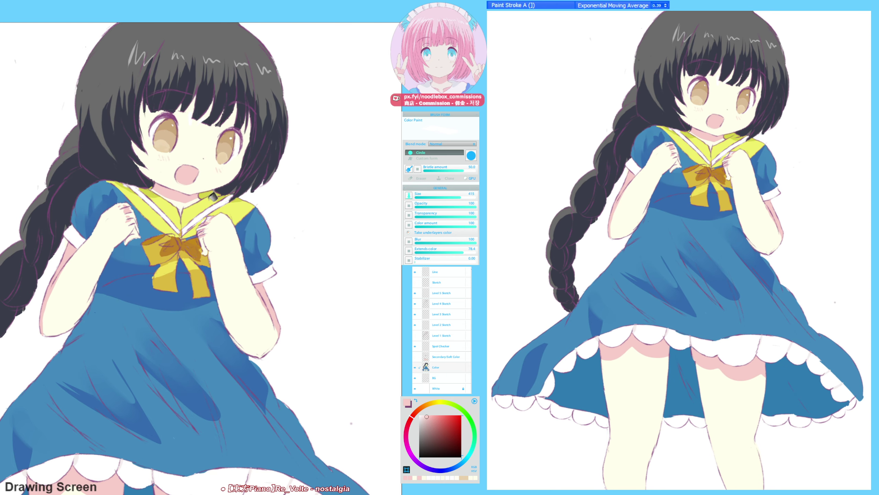
- Compare the mouth in mirrored and normal view and clean the edges of its pink fill with the Eraser
key("h")
key("h")
left_click(189, 174, "alt")
key("h")
key("h")
key("h")
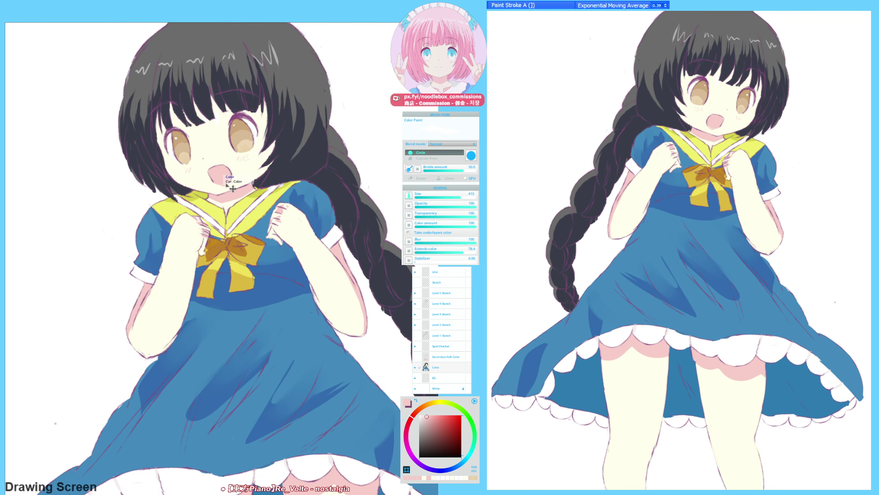
key("F9")
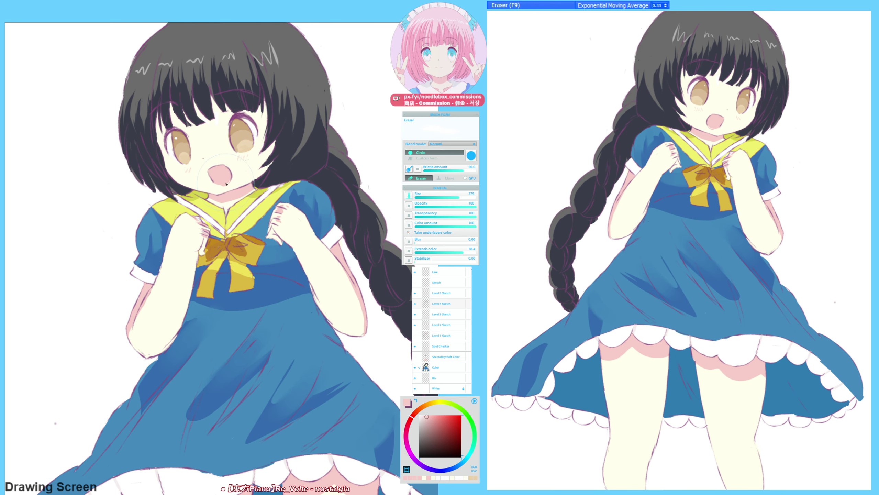
key("h")
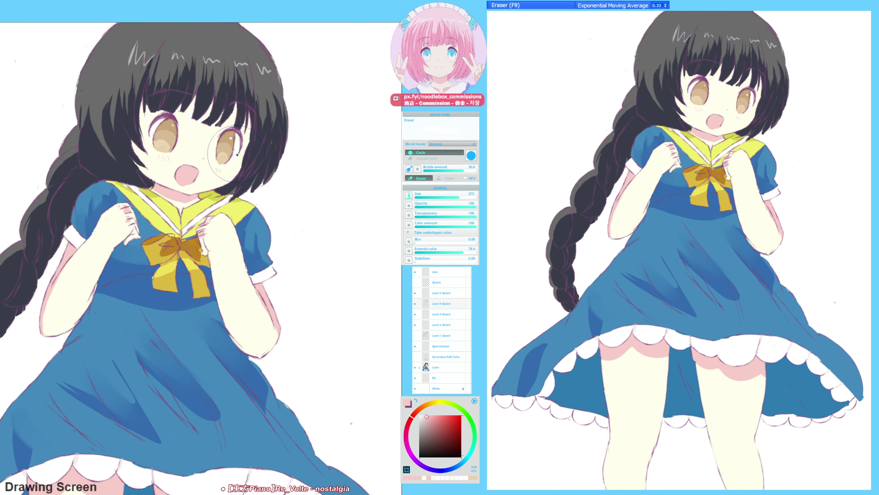
key("h")
key("F9")
- Touch up the mouth's pink fill with repeatedly sampled pink using Paint Stroke A, then check it unmirrored
left_click(219, 176, "alt")
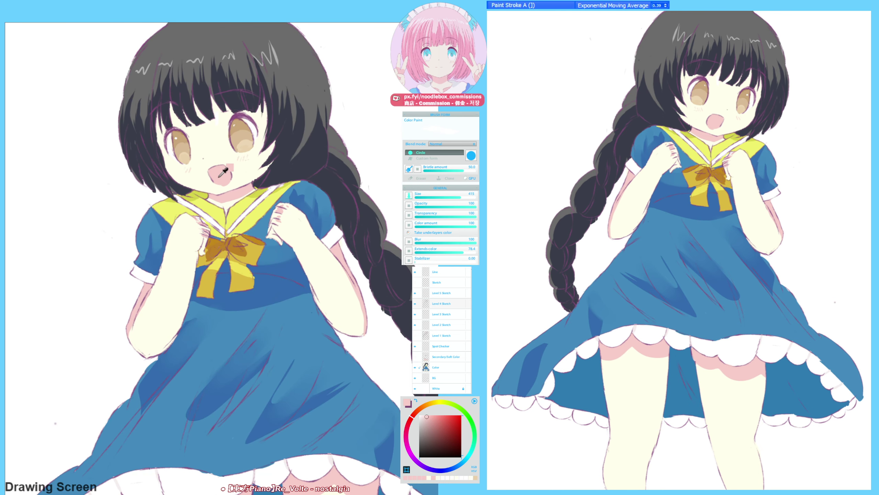
left_click(219, 179, "alt")
left_click(217, 177, "alt")
left_click(219, 176, "alt")
left_click(217, 181, "alt")
left_click(221, 182, "alt")
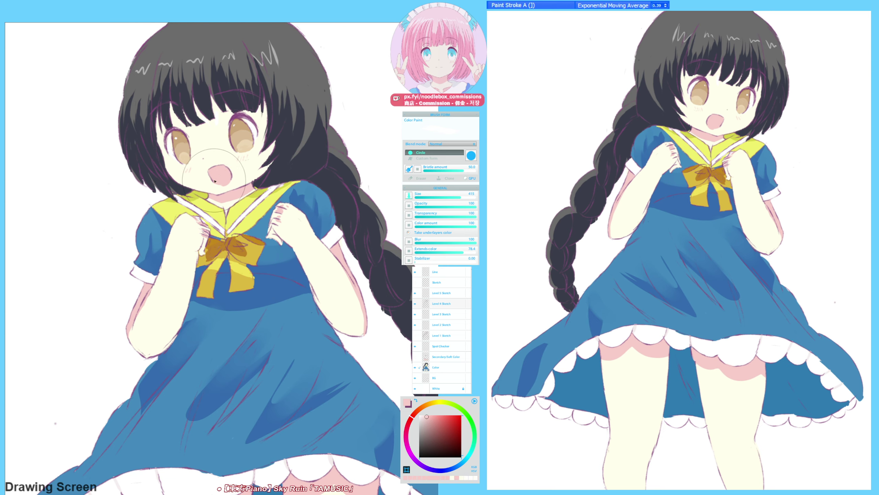
key("h")
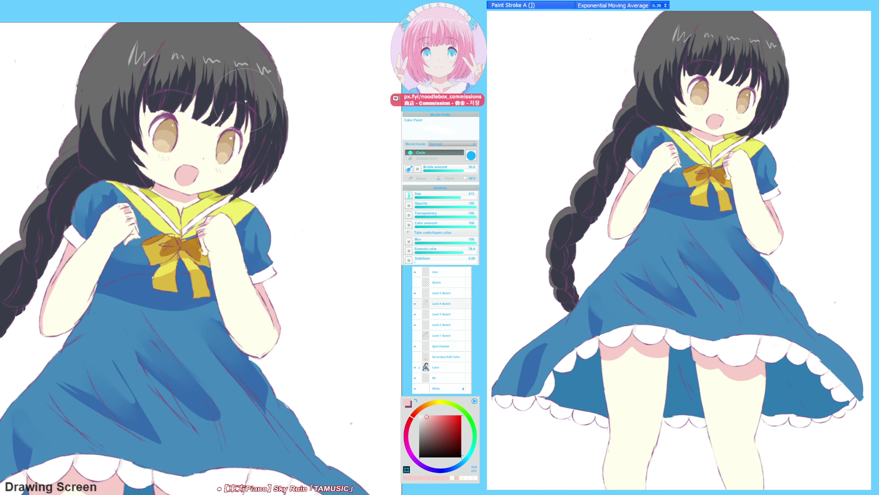
- Select the mouth interior with the magic wand and repaint it in a slightly deeper pink
left_click_drag(272, 144, 281, 140)
key("w")
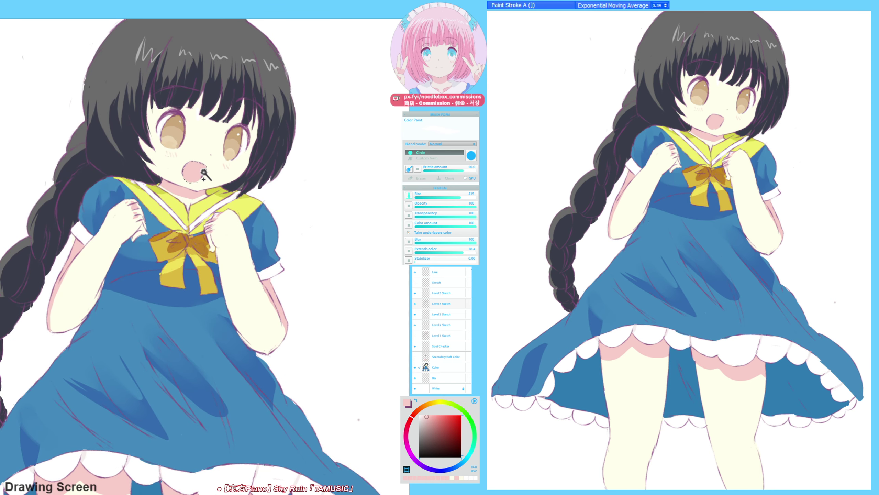
left_click(203, 171)
left_click(202, 170)
key("b")
mouse_move(281, 272)
left_mouse_down()
mouse_move(339, 119)
mouse_move(290, 285)
left_mouse_up()
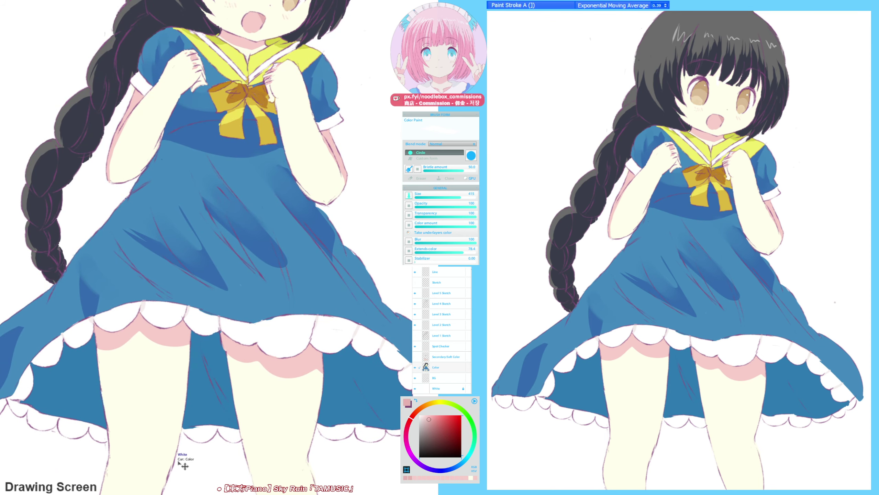
- Tidy the leg outlines around the knees with the Sketch Strokes brush and Eraser, and check the face in mirrored view
key("F6")
key("F9")
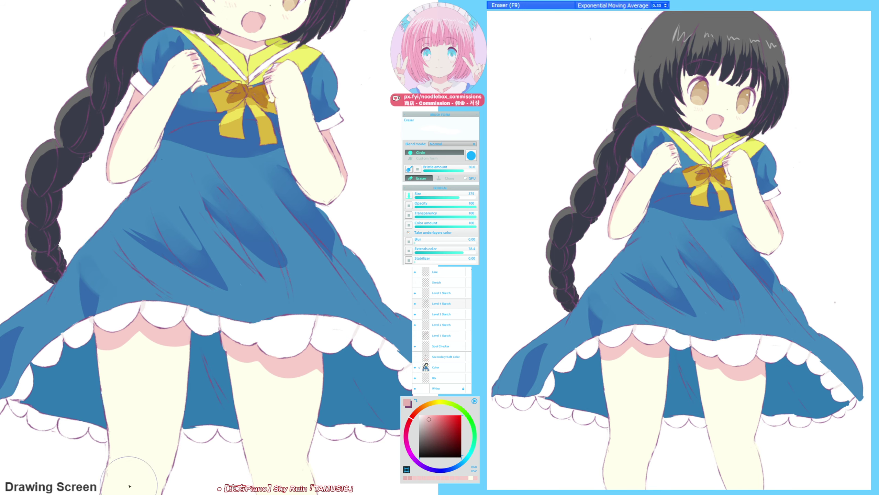
mouse_move(248, 305)
left_mouse_down()
mouse_move(235, 349)
mouse_move(241, 386)
mouse_move(258, 363)
mouse_move(261, 309)
mouse_move(246, 365)
left_mouse_up()
key("h")
key("h")
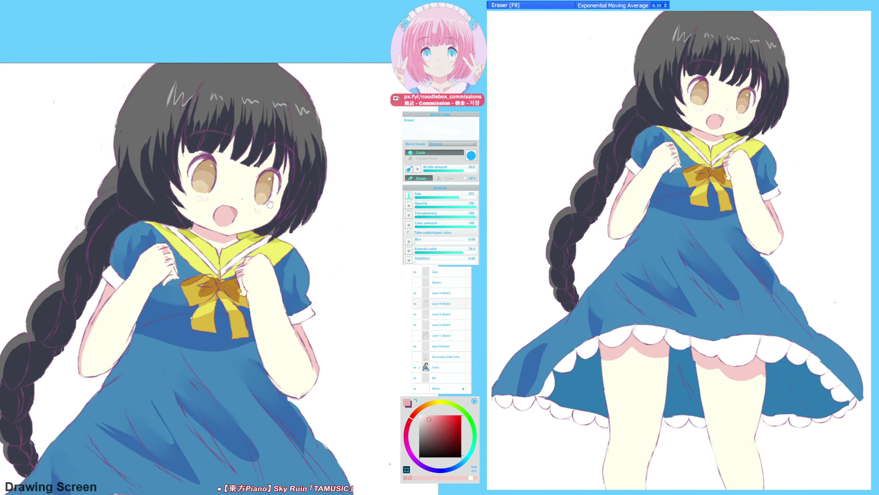
left_click_drag(263, 159, 262, 163)
left_click_drag(240, 200, 239, 202)
key("h")
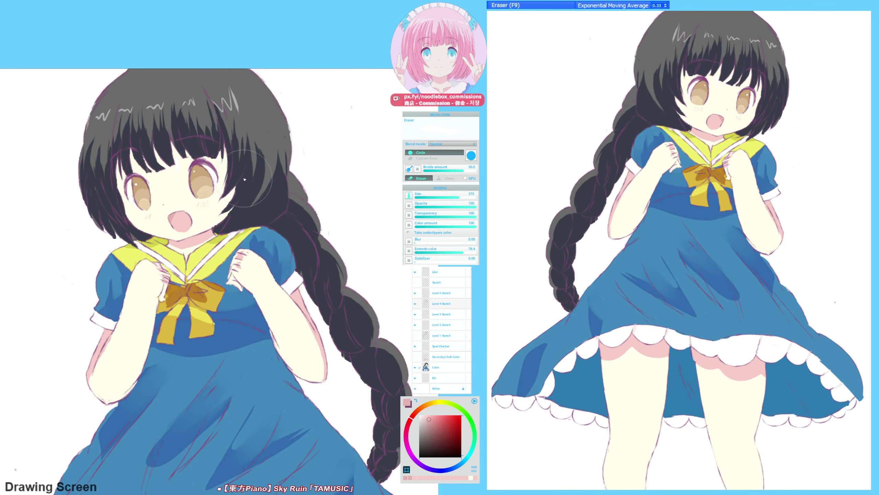
left_click(203, 194, "alt")
left_click(203, 194, "ctrl")
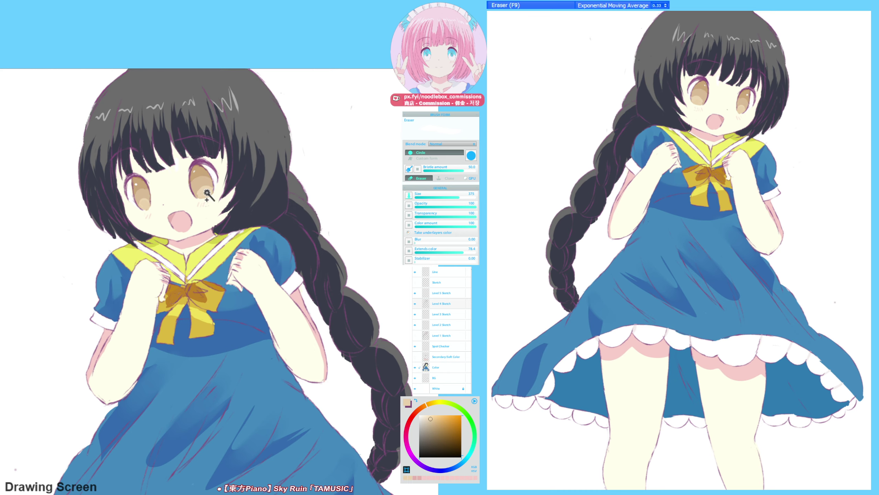
left_click(145, 205)
key("ctrl+u")
key("Escape")
key("ctrl+shift+n")
left_click_drag(444, 314, 446, 373)
left_click(260, 224)
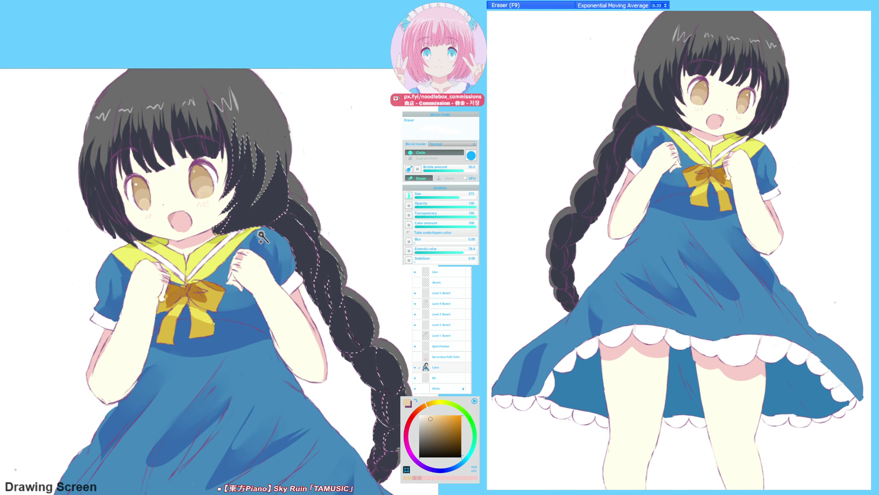
key("h")
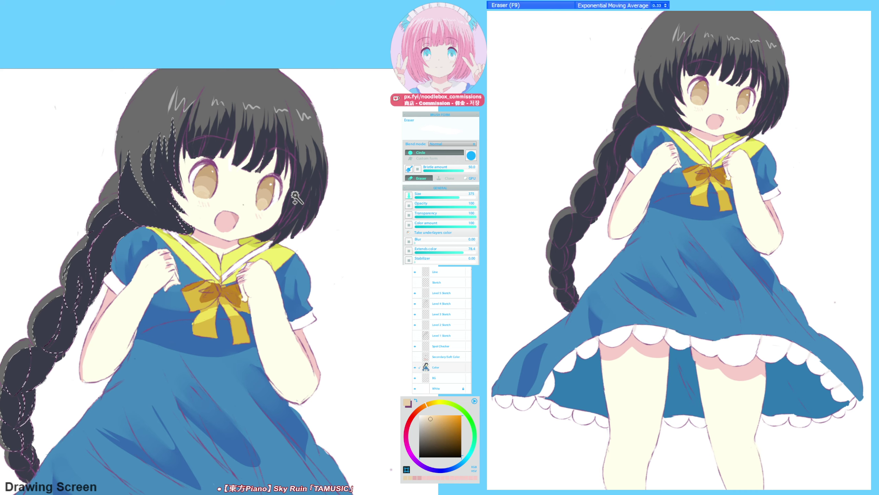
key("ctrl+d")
key("h")
- Touch up the lower iris shading with sampled light brown using Paint Stroke A, checking it in mirrored view
left_click_drag(275, 230, 283, 253)
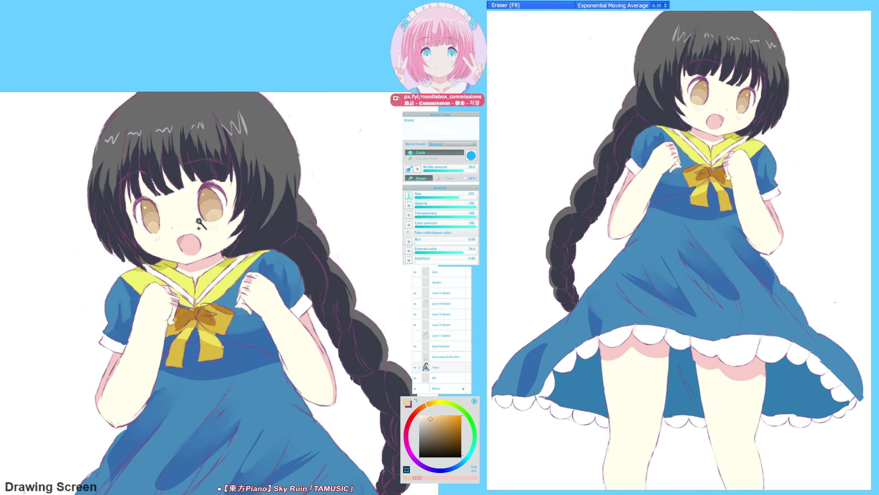
key("]")
left_click(212, 211, "alt")
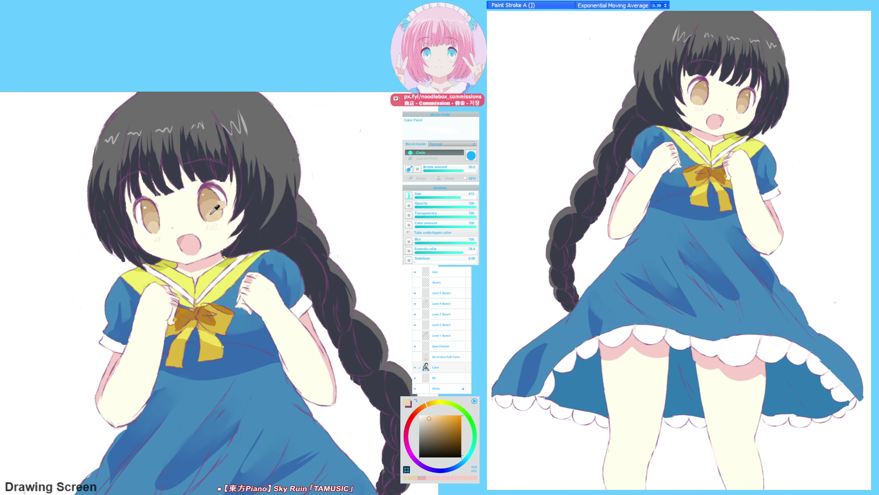
left_click_drag(209, 216, 208, 215)
left_click(210, 213, "alt")
key("h")
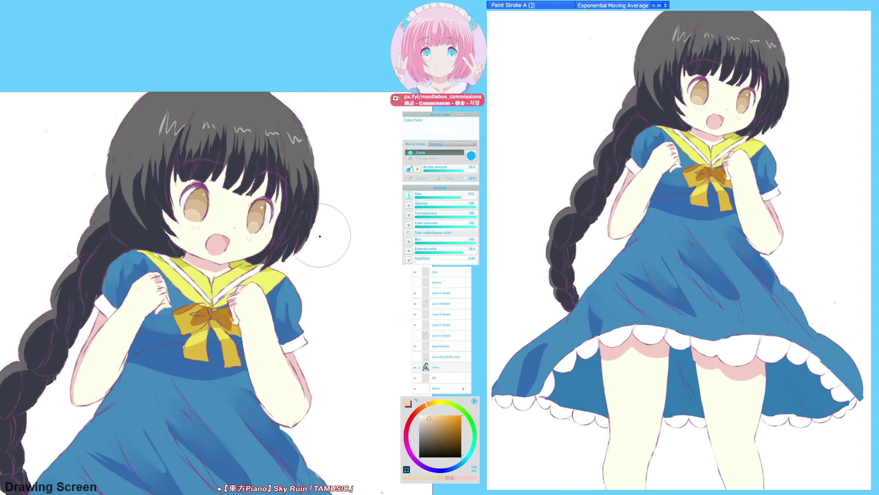
mouse_move(305, 301)
left_mouse_down()
mouse_move(274, 308)
mouse_move(256, 300)
left_mouse_up()
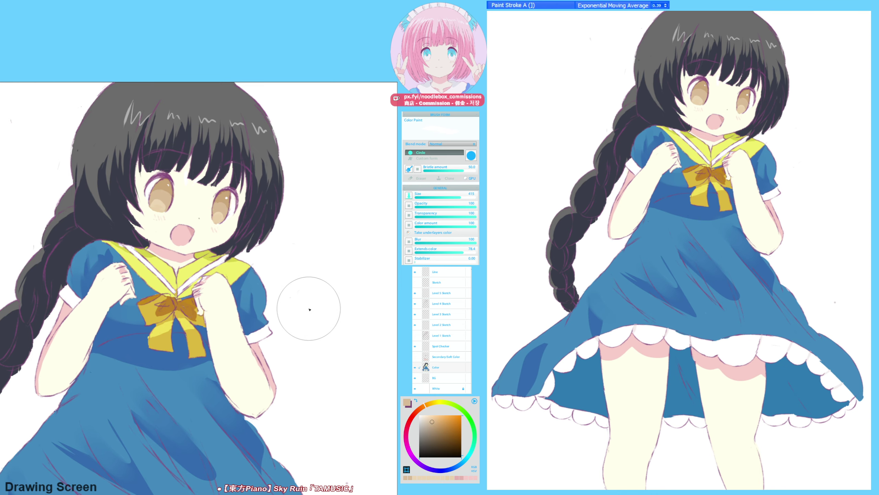
- Sample the mouth's pink and compare the face in mirrored and normal view
mouse_move(308, 304)
left_mouse_down()
mouse_move(283, 288)
mouse_move(285, 279)
left_mouse_up()
left_click(177, 200, "alt")
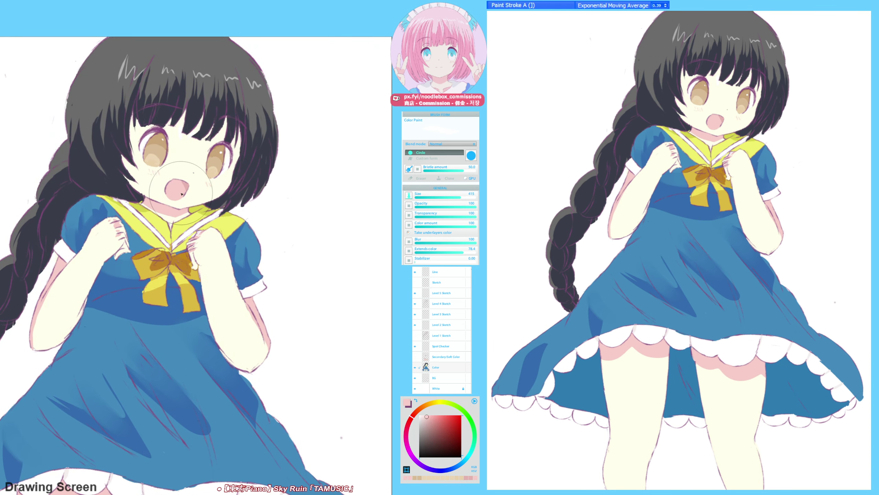
key("h")
key("h")
left_click_drag(271, 246, 264, 216)
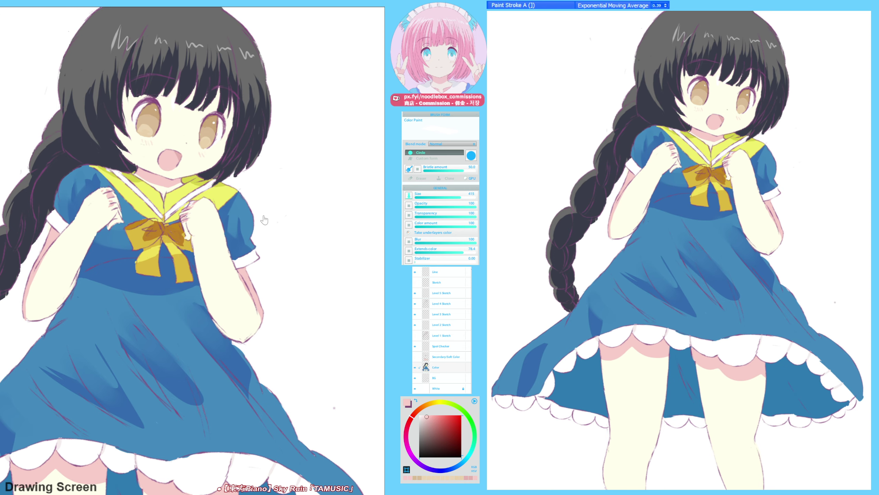
- Touch up the dress's darker waistband beside the bow with its sampled blue using Paint Stroke A
left_click_drag(169, 223, 171, 226)
left_click(138, 264, "alt")
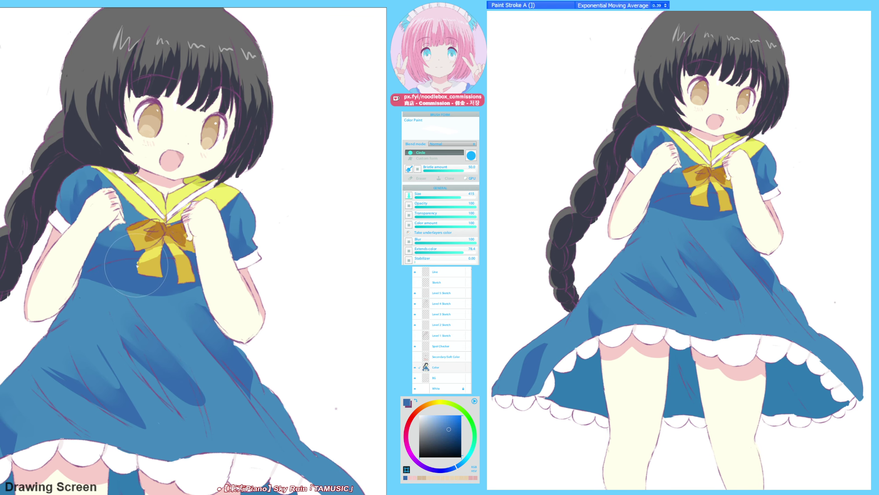
left_click(138, 263, "alt")
left_click_drag(137, 258, 138, 264)
left_click_drag(292, 276, 303, 286)
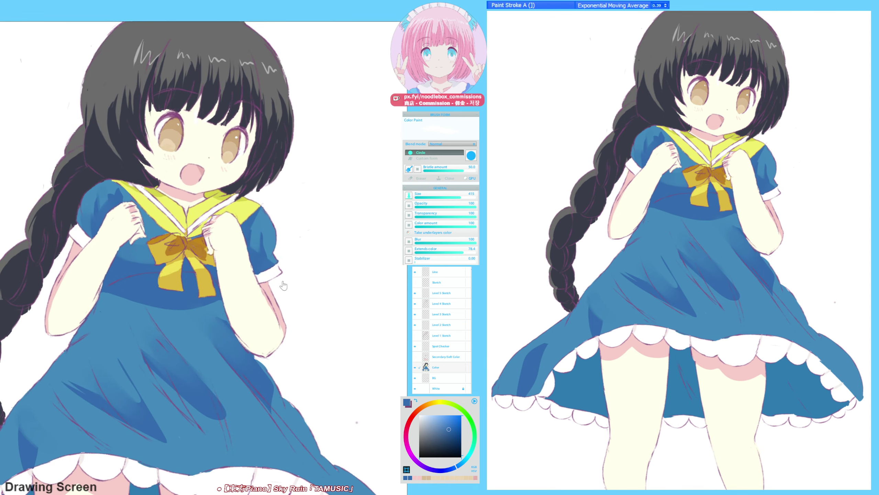
- Try to trim the outer edge of the hair above the braid by painting it with sampled white
left_click_drag(283, 285, 290, 302)
left_click(111, 95, "alt")
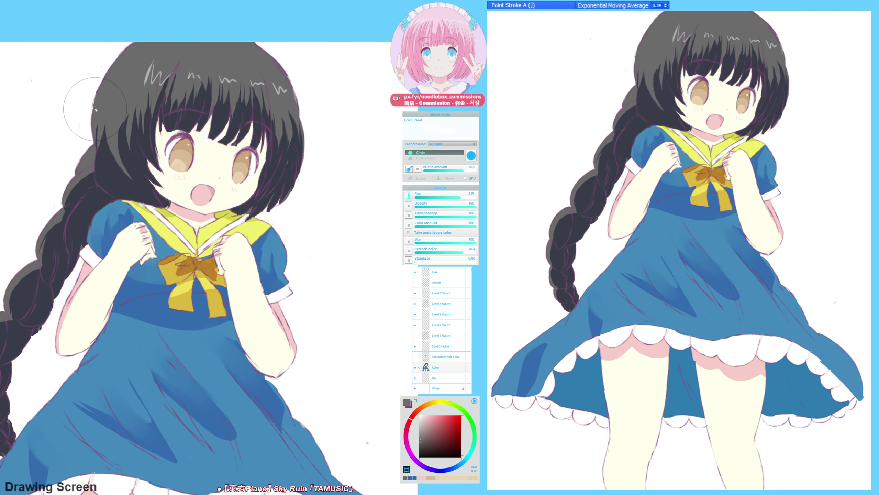
left_click(80, 95, "alt")
left_click_drag(94, 111, 100, 107)
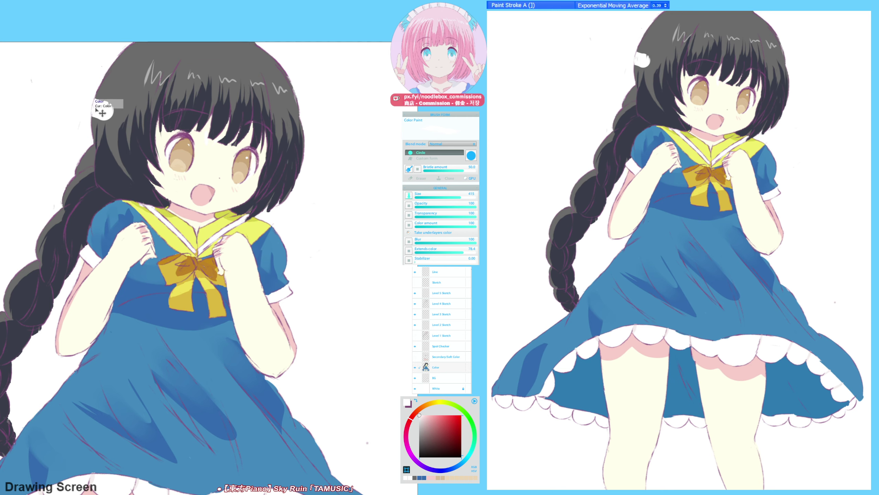
key("F9")
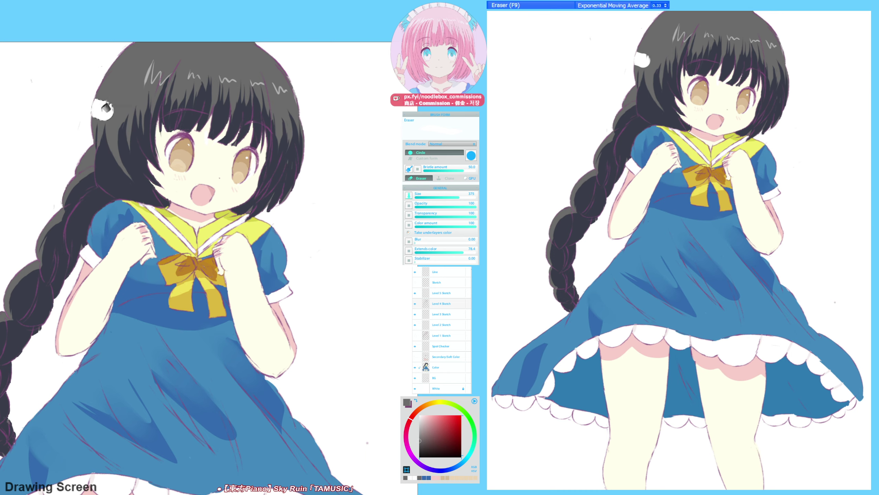
key("ctrl+z")
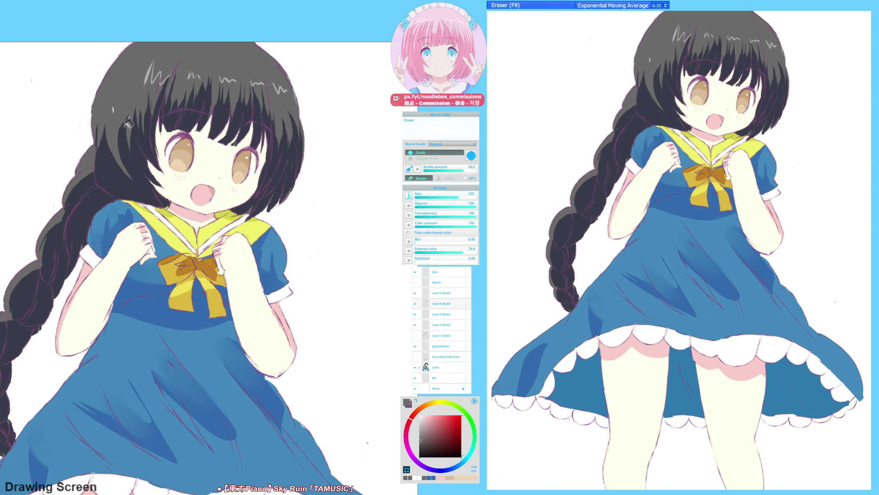
left_click(103, 110)
key("ctrl")
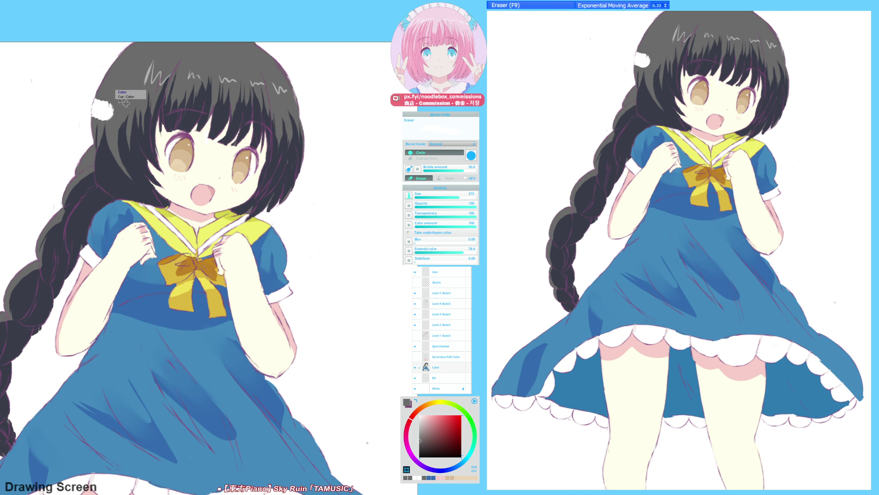
key("ctrl+z")
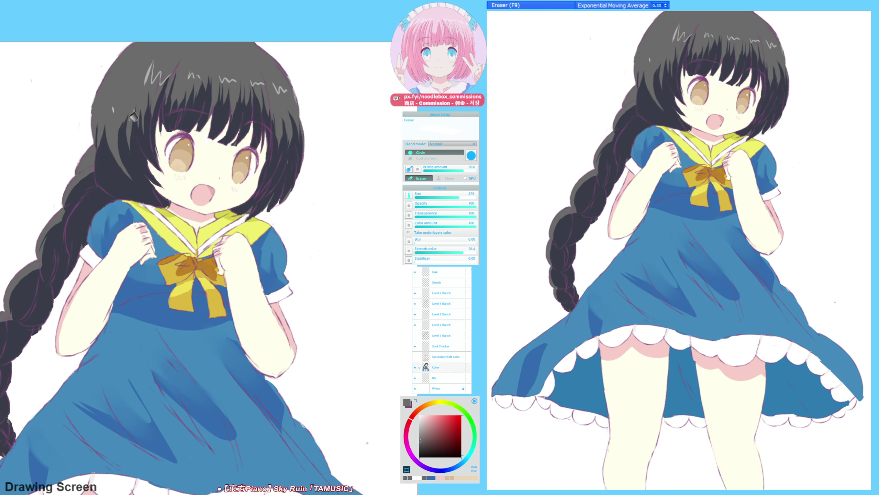
- Retouch the outer hair edge above the braid with sampled dark grey using Paint Stroke A
key("]")
mouse_move(112, 105)
left_mouse_down()
mouse_move(138, 124)
mouse_move(177, 118)
mouse_move(139, 135)
mouse_move(151, 252)
left_mouse_up()
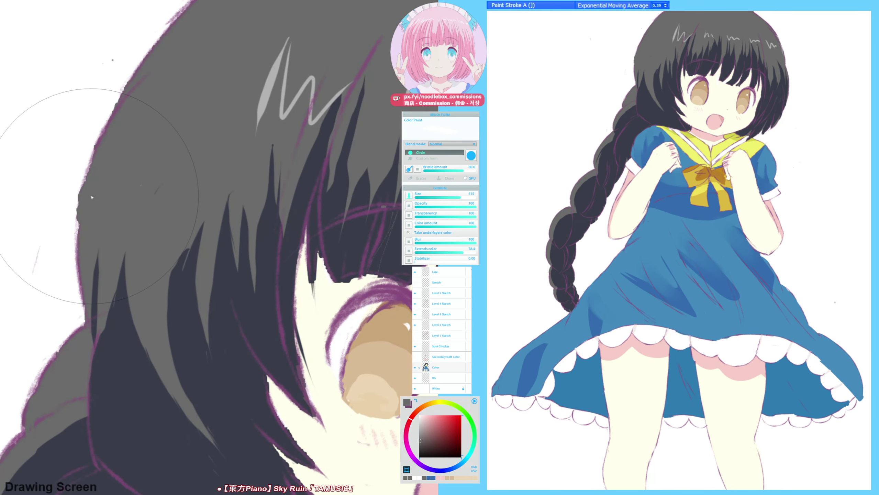
left_click_drag(99, 203, 105, 209)
key("ctrl+z")
left_click_drag(79, 196, 81, 201)
left_click(101, 178, "alt")
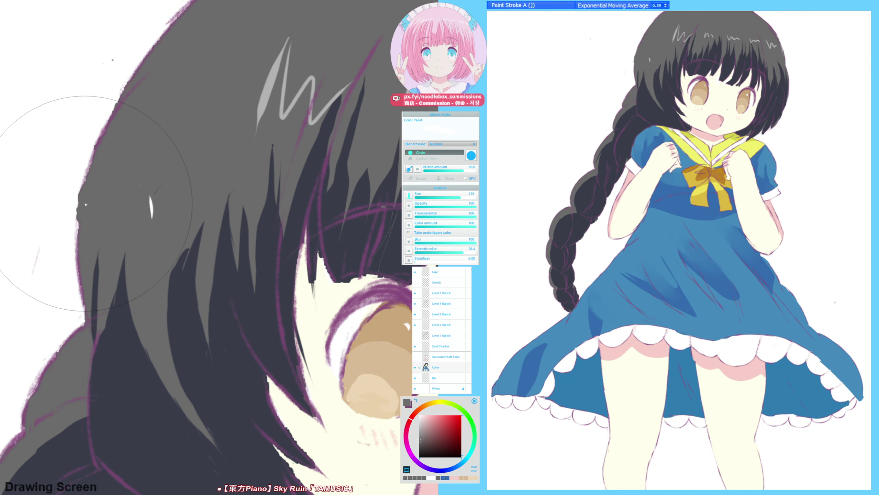
left_click_drag(79, 199, 78, 210)
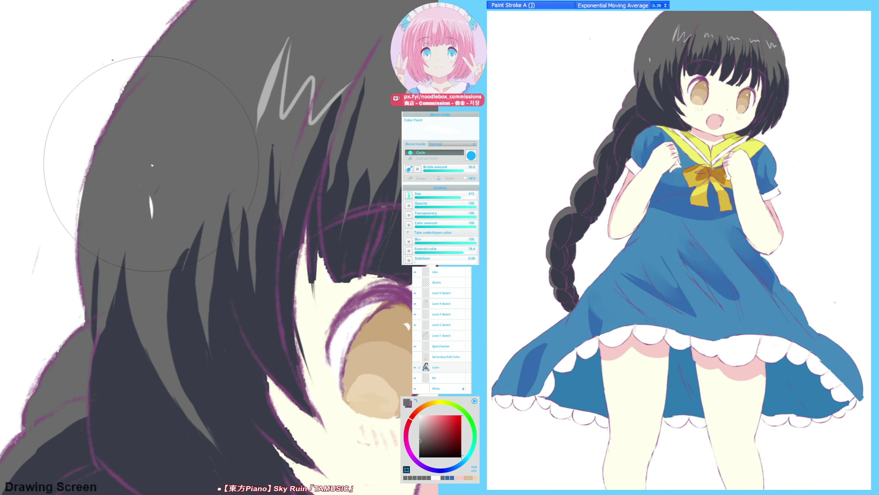
- Examine the whole figure and the retouched hair edge in normal and mirrored view, from head to skirt
scroll(210, 157, "down", 2)
left_click_drag(211, 157, 180, 165)
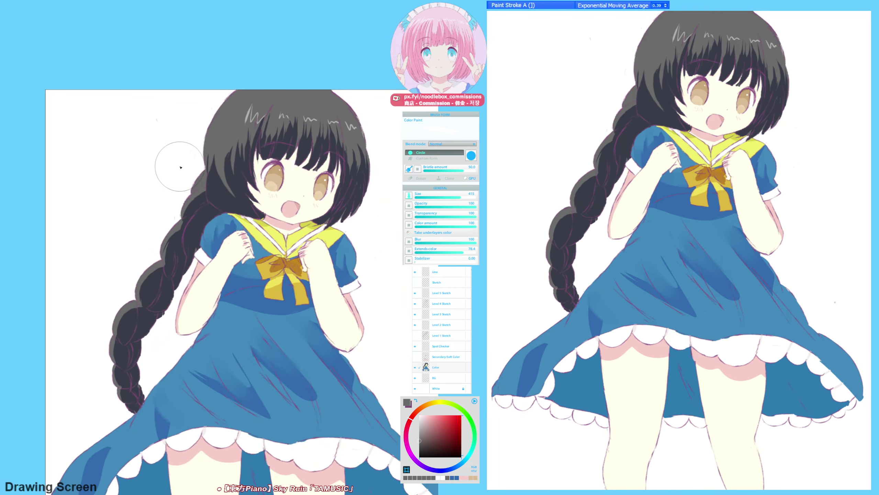
left_click_drag(181, 199, 142, 182)
scroll(185, 159, "up", 2)
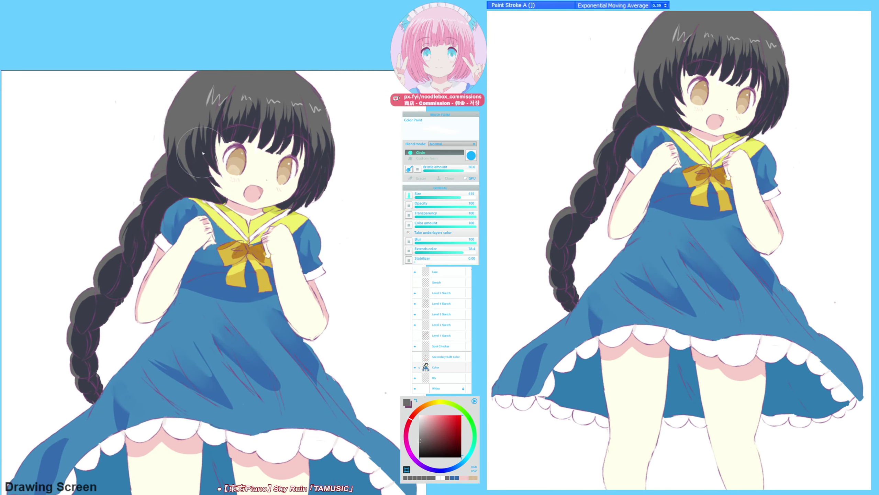
left_click_drag(202, 166, 182, 138)
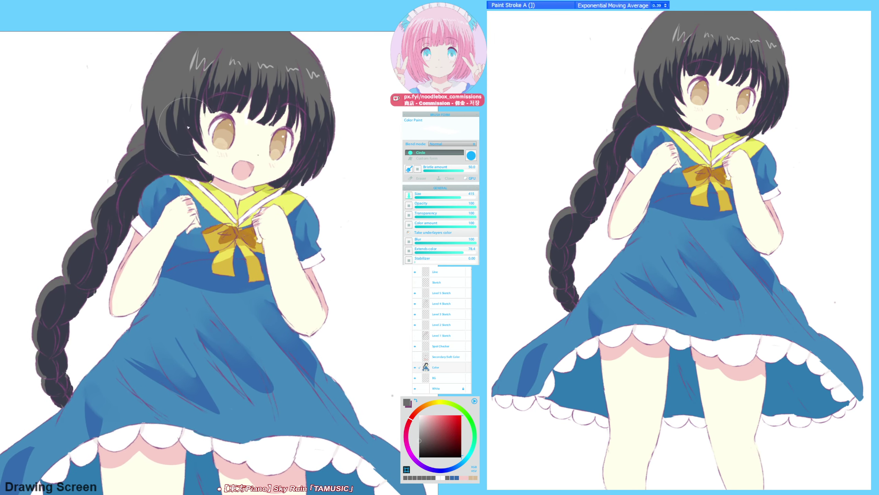
key("h")
key("h")
left_click_drag(273, 232, 213, 138)
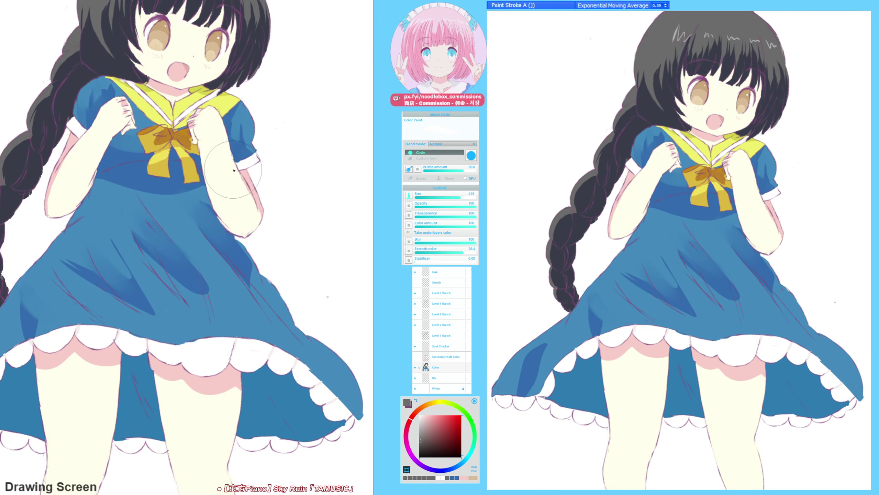
left_click_drag(272, 241, 200, 217)
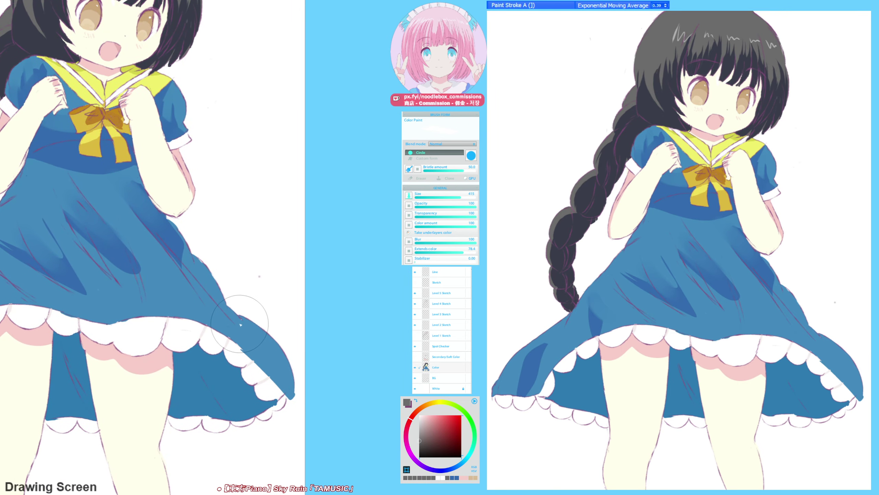
- Touch up the skirt's outer edge with sampled blue and the sailor collar with sampled yellow
left_click(244, 313, "alt")
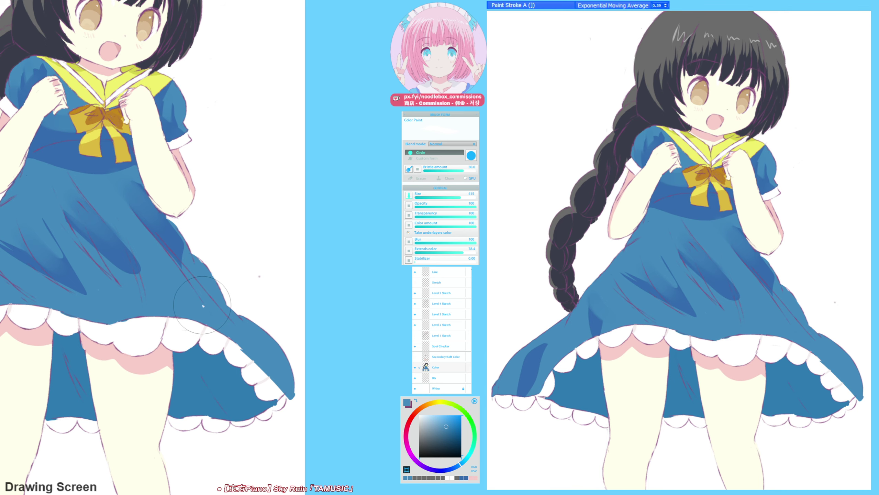
left_click_drag(95, 104, 165, 264)
left_click(144, 228, "alt")
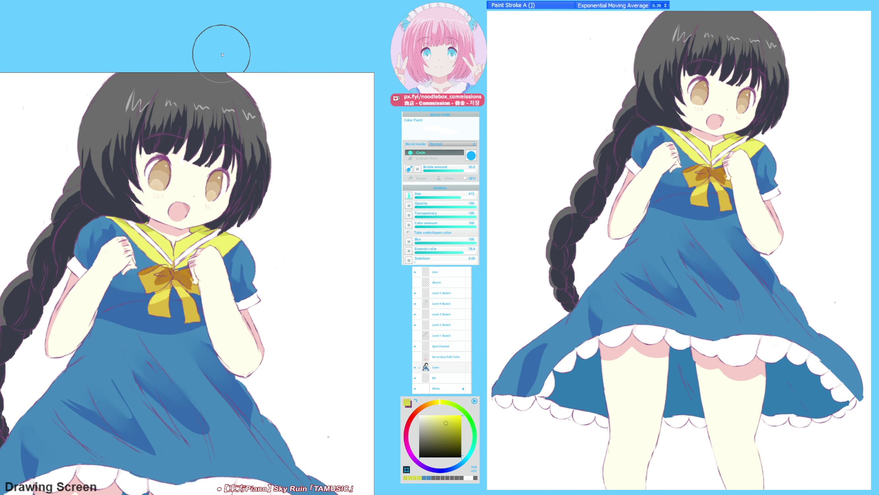
- Erase the outer forearm and elbow line beside the braid on the Level 4 Sketch layer and redraw it with Sketch Strokes
left_click_drag(169, 239, 214, 213)
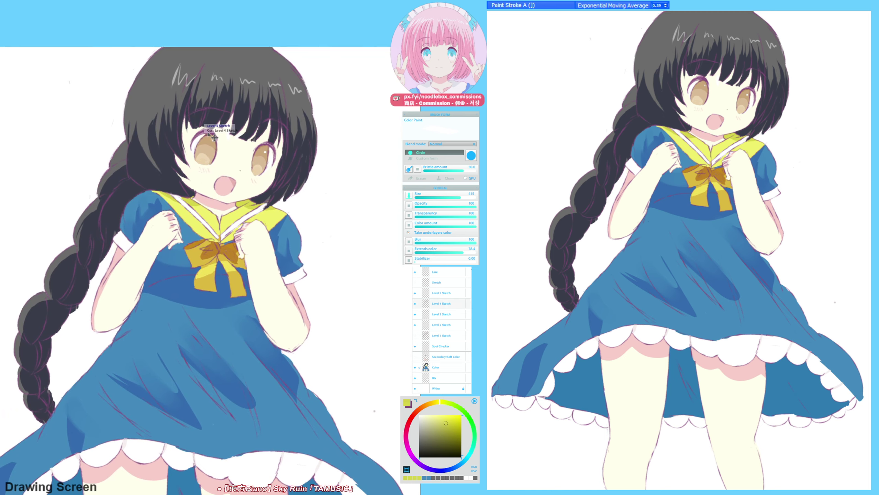
key("F9")
left_click_drag(100, 293, 92, 308)
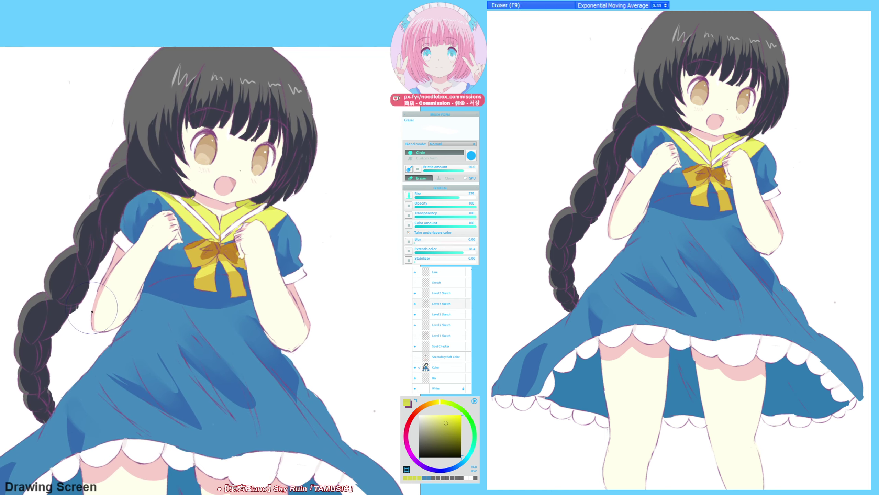
key("F6")
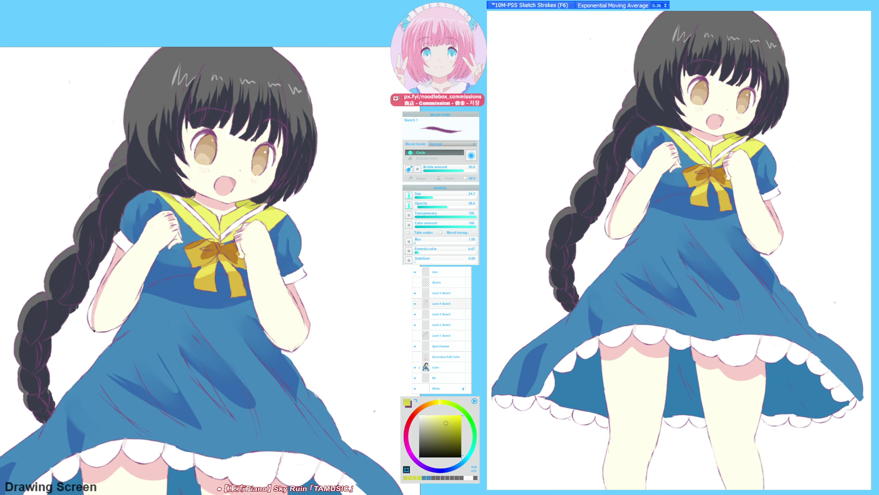
- Select the gaps along the redrawn forearm with the magic wand and fill them with sampled colour on the colour layer
key("w")
left_click(90, 314)
left_click(116, 263, "ctrl")
key("alt+BackSpace")
left_click(118, 271, "alt")
key("alt+BackSpace")
key("ctrl+d")
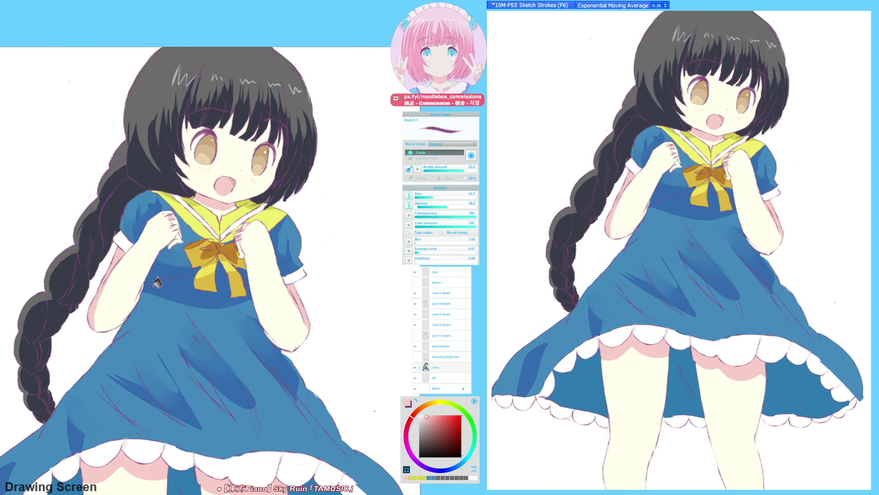
- Touch up the iris at the open side of the face with sampled brown using the Paint Stroke A brush
left_click_drag(173, 285, 149, 312)
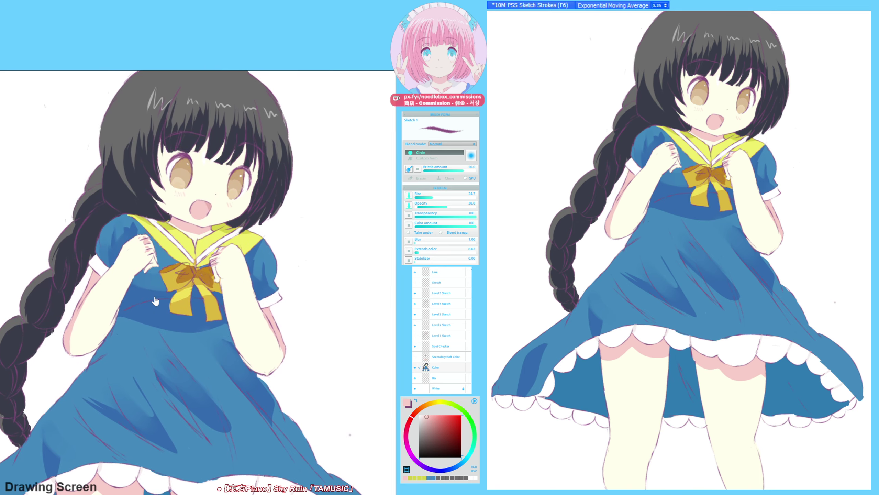
key("h")
key("h")
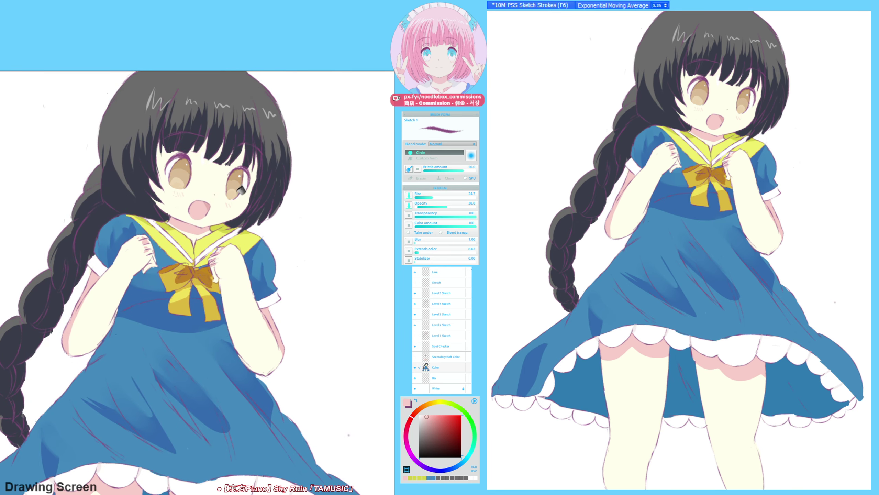
key("]")
left_click(230, 183, "alt")
left_click(229, 183, "alt")
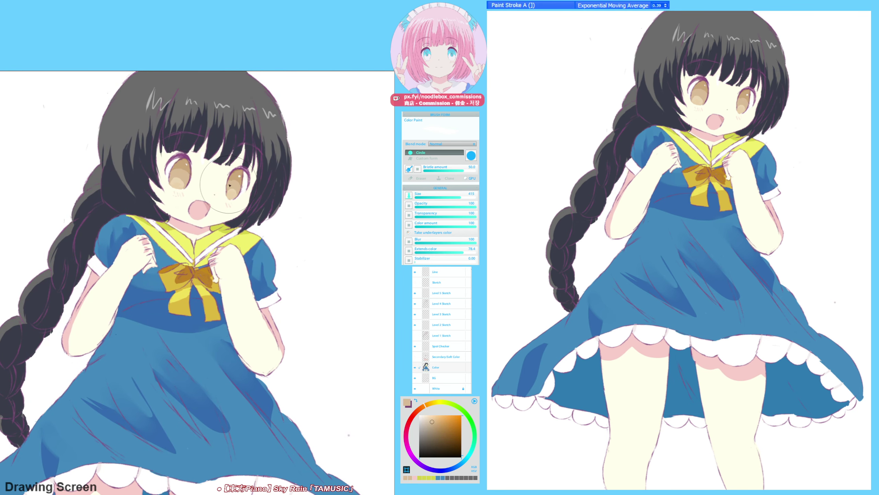
left_click(230, 184, "alt")
left_click(229, 183, "alt")
- Paint along the outer hair edge above the braid with sampled dark grey
left_click_drag(165, 122, 182, 149)
left_click(129, 161, "alt")
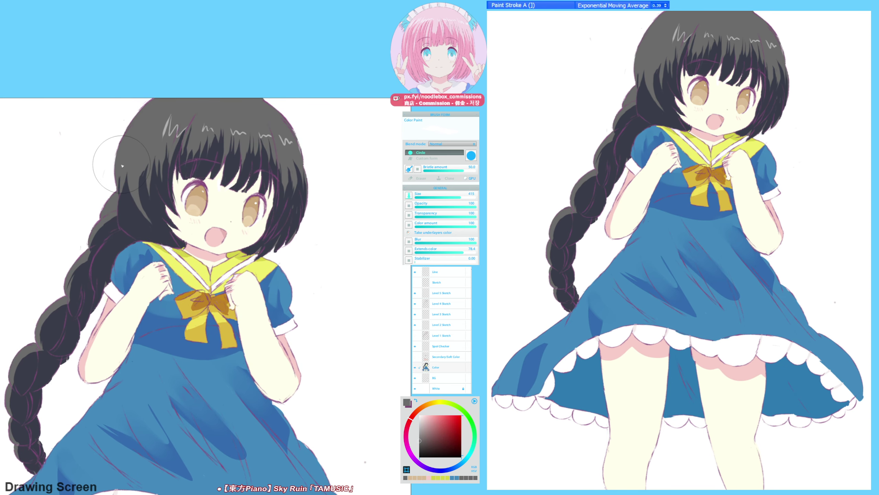
left_click_drag(121, 165, 118, 187)
left_click(121, 173, "alt")
mouse_move(121, 171)
left_mouse_down()
mouse_move(118, 187)
mouse_move(120, 180)
left_mouse_up()
- Try small eyelet marks along the white skirt frill with Sketch Strokes on the Level 4 Sketch layer
left_click_drag(281, 417, 308, 328)
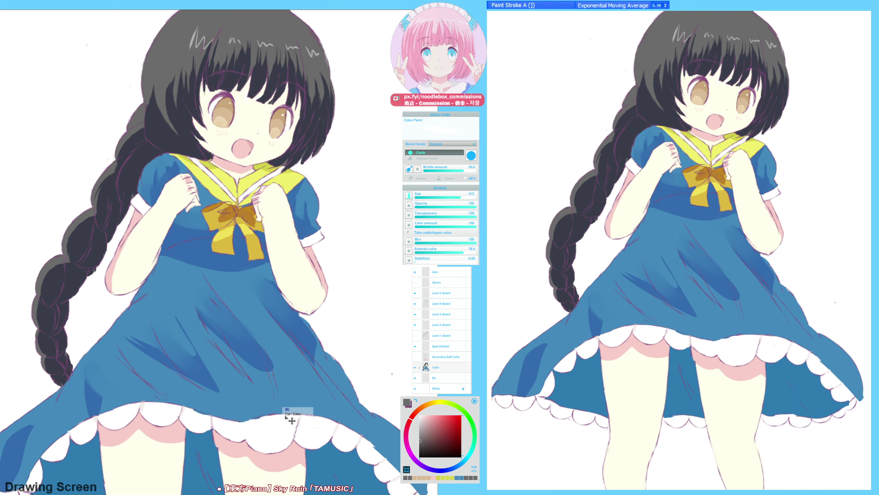
key("F6")
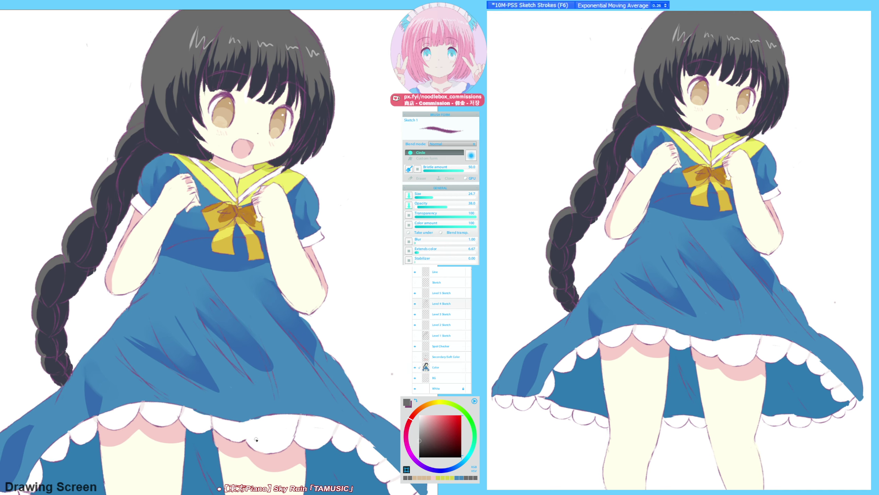
left_click_drag(266, 444, 269, 446)
left_click_drag(277, 439, 305, 438)
left_click_drag(338, 440, 340, 443)
left_click_drag(346, 443, 361, 452)
left_click_drag(380, 468, 382, 477)
left_click_drag(379, 471, 382, 476)
left_click_drag(239, 435, 186, 422)
left_click_drag(146, 412, 130, 413)
left_click_drag(204, 435, 236, 414)
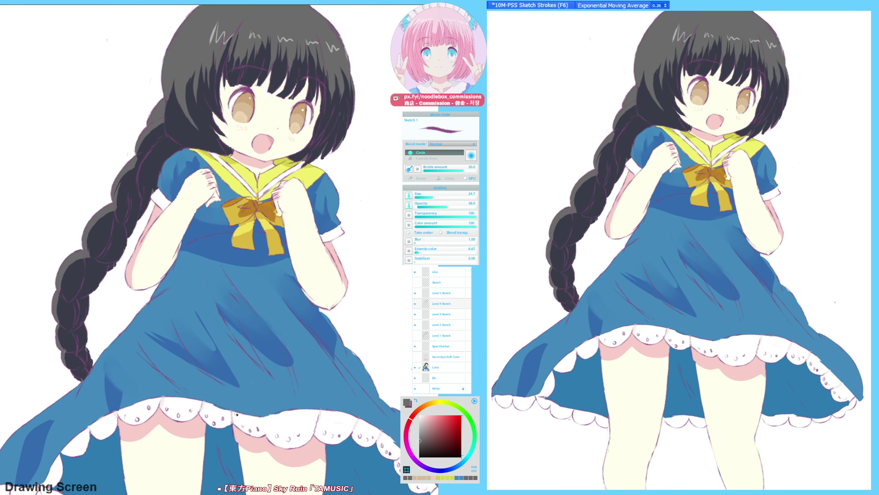
- Undo all the eyelet marks on the skirt frill
key("ctrl+z")
key("ctrl+z")
key("ctrl+z")
key("ctrl+z")
key("ctrl+z")
key("ctrl+z")
key("ctrl+z")
key("ctrl+z")
key("ctrl+z")
key("ctrl+z")
key("ctrl+z")
key("ctrl+z")
- Erase the broad frill edge over the front leg and redraw it as smaller scallops with Sketch Strokes
key("F9")
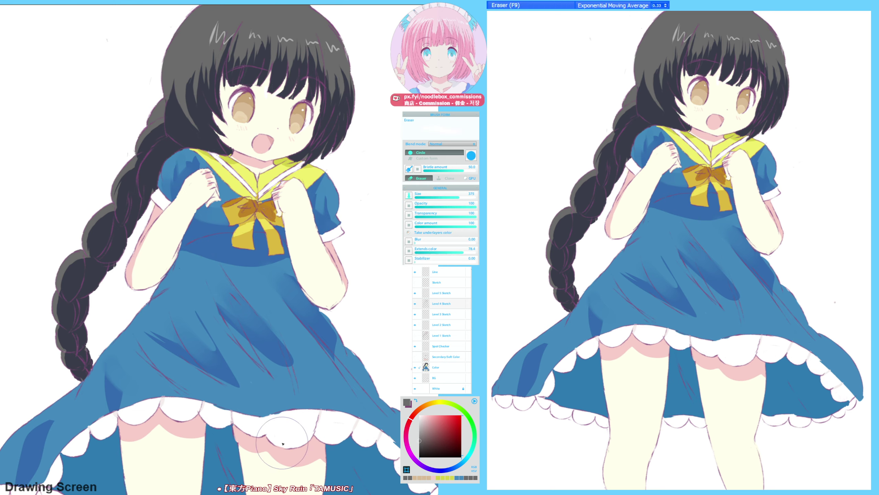
key("F6")
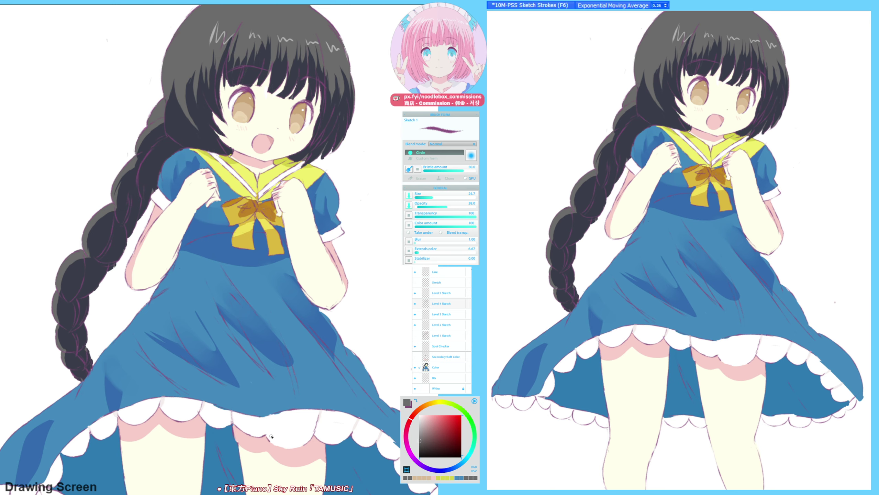
mouse_move(264, 426)
left_mouse_down()
mouse_move(279, 445)
mouse_move(296, 430)
left_mouse_up()
key("ctrl+z")
mouse_move(295, 430)
left_mouse_down()
mouse_move(320, 434)
mouse_move(326, 414)
mouse_move(306, 432)
mouse_move(319, 428)
mouse_move(316, 413)
mouse_move(317, 435)
left_mouse_up()
key("ctrl+z")
key("ctrl+z")
key("F9")
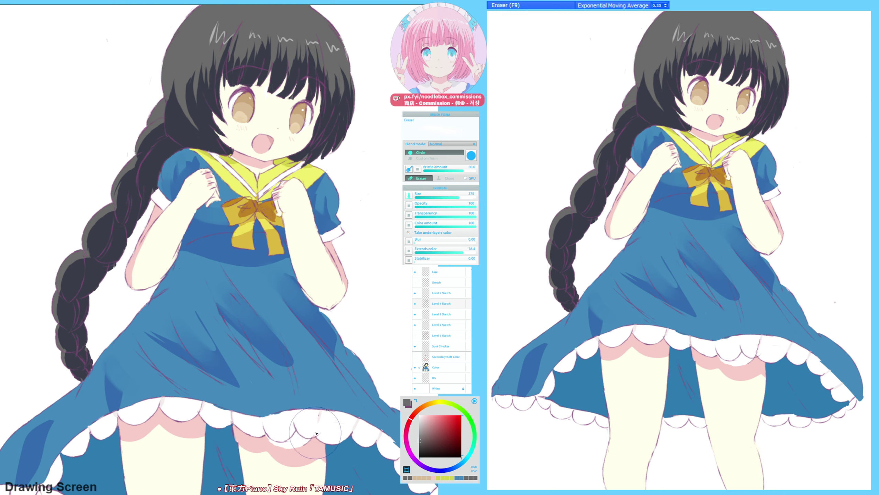
key("F6")
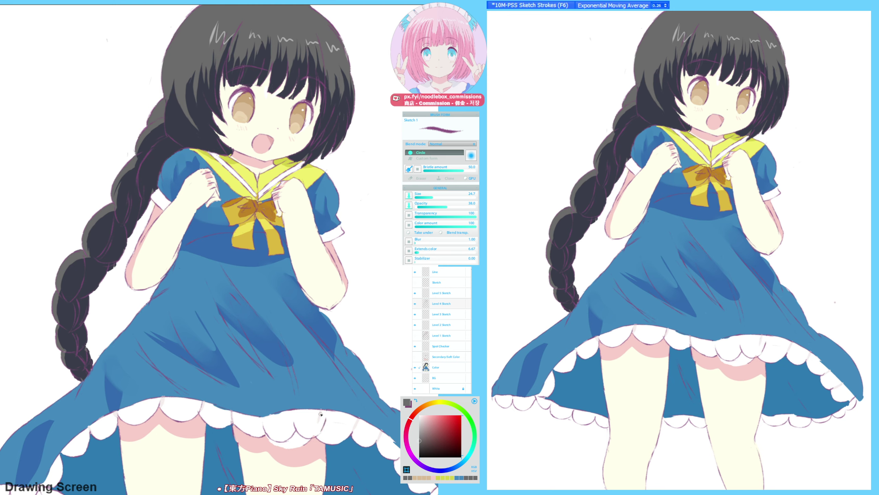
key("F9")
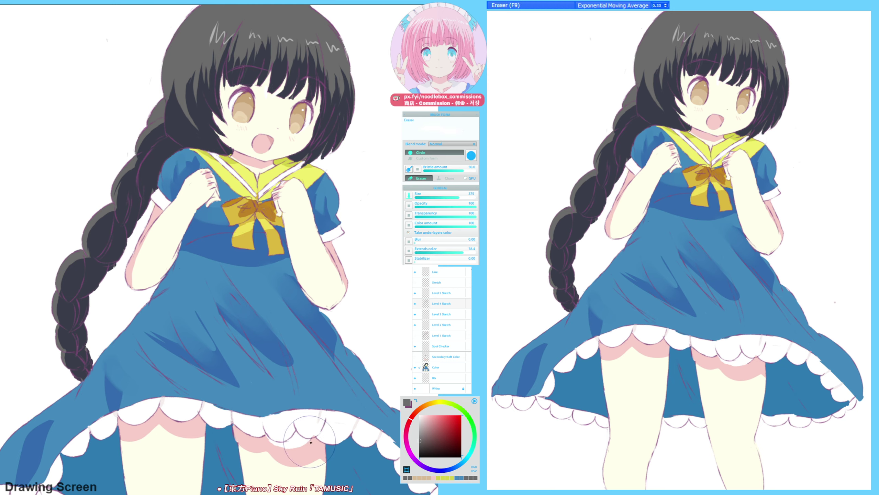
- Select the gap beneath the redrawn scallops with the magic wand and fill it with the sampled pink shadow colour
key("w")
left_click(297, 443)
left_click(303, 454, "alt")
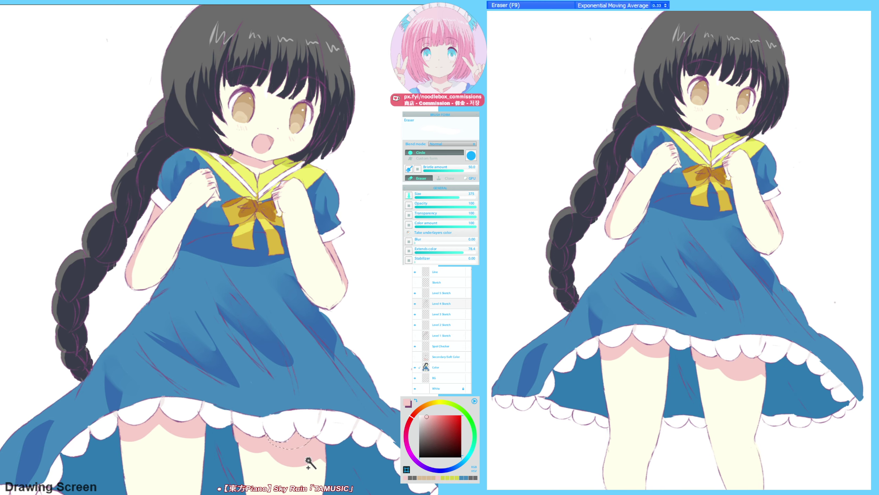
- Lasso the uneven spots where the blue skirt meets the frill and fill them with sampled blue and white
left_click_drag(369, 405, 356, 387)
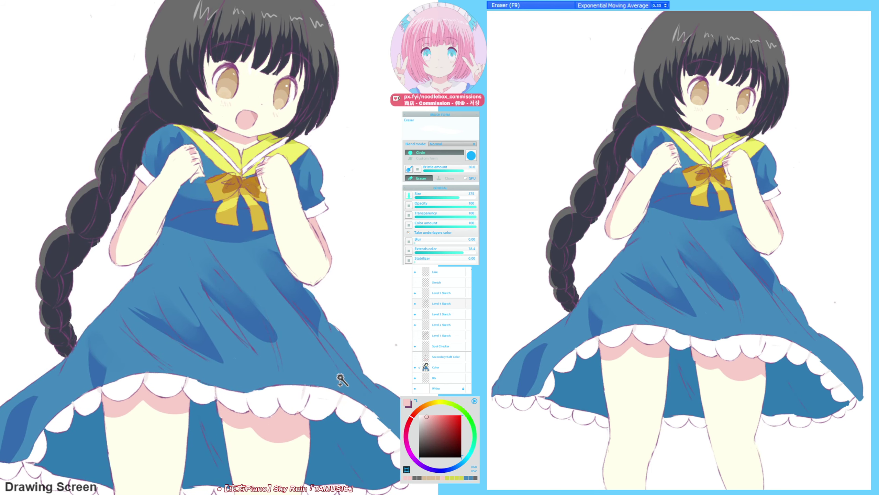
key("ctrl+F9")
left_click(156, 363, "alt")
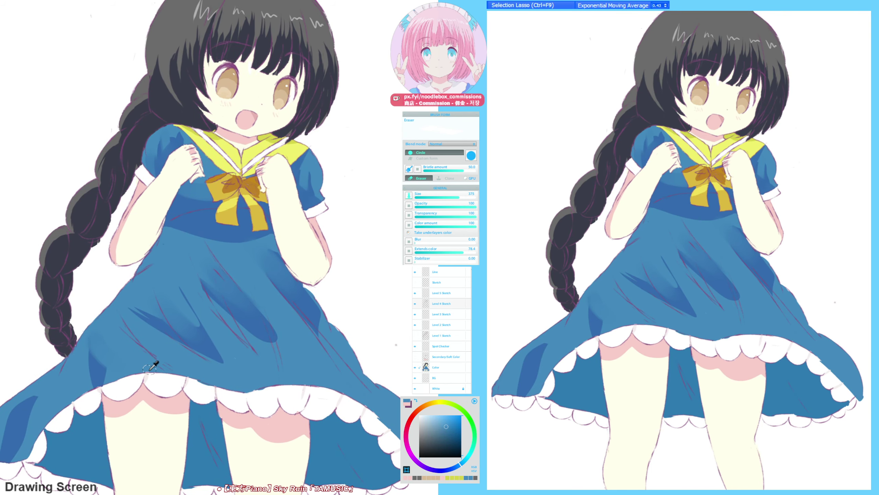
key("g")
left_click(151, 370)
left_click(269, 389, "alt")
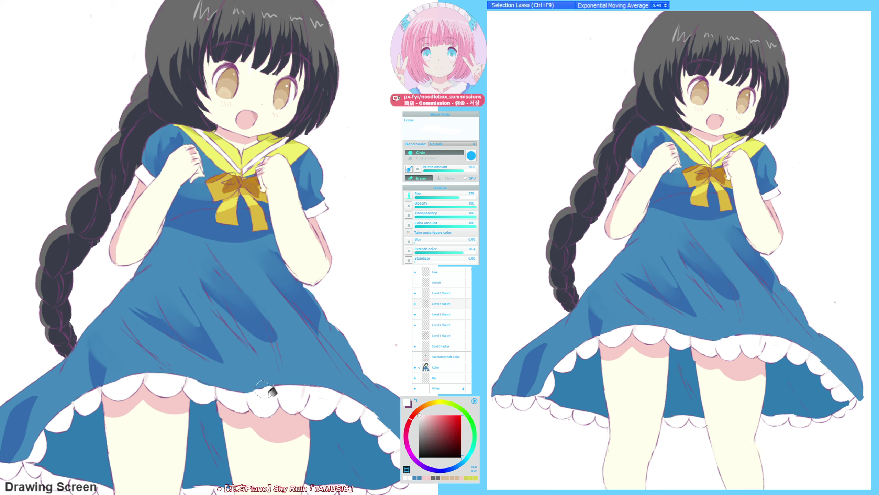
left_click(156, 364)
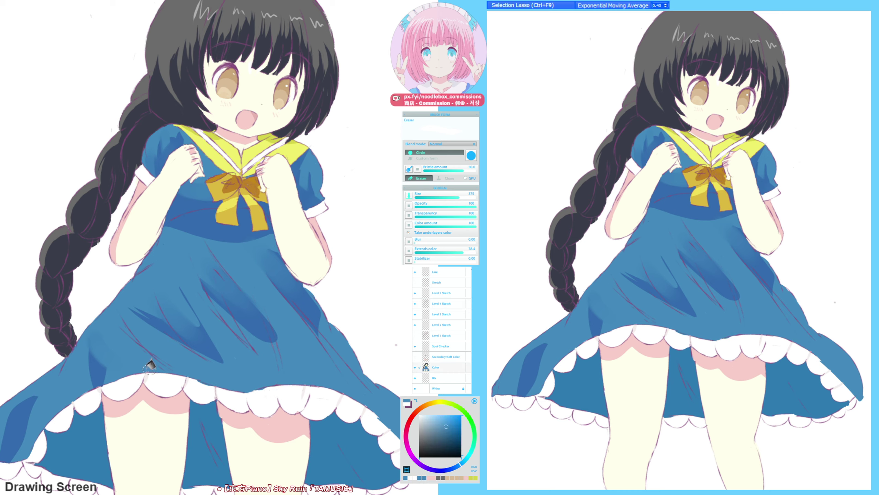
left_click(270, 388)
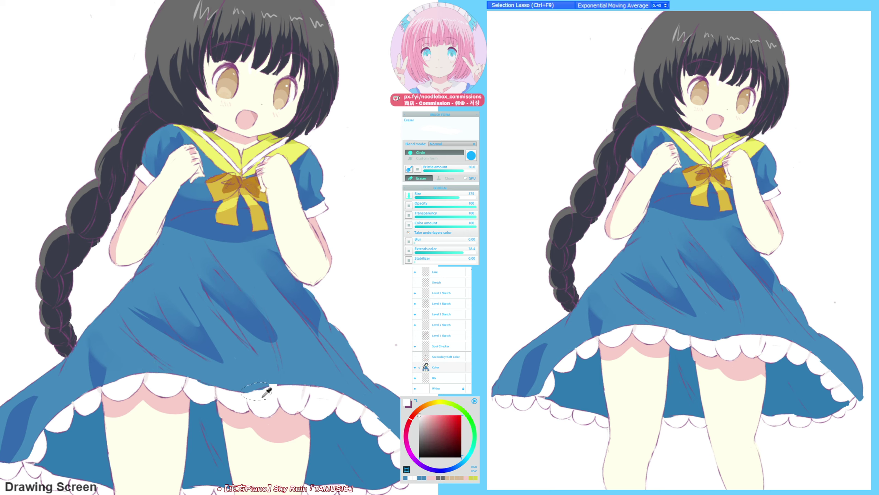
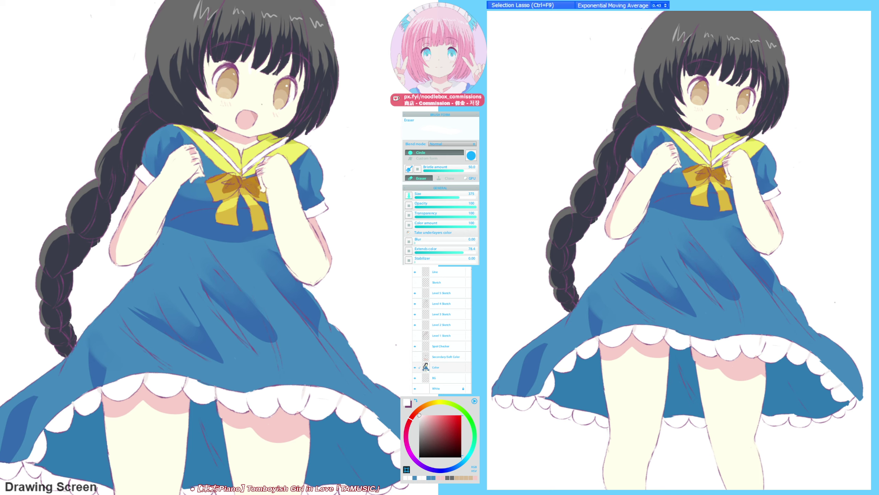
left_click(287, 202)
left_click_drag(288, 225, 286, 266)
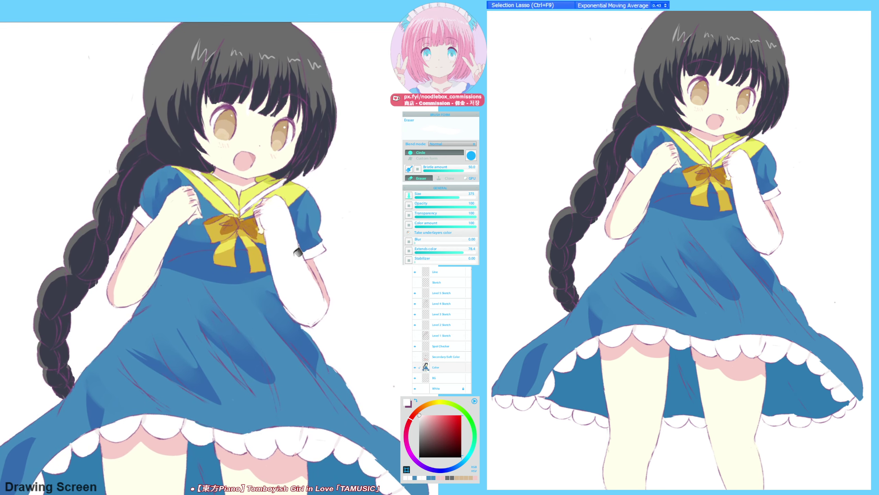
key("ctrl+z")
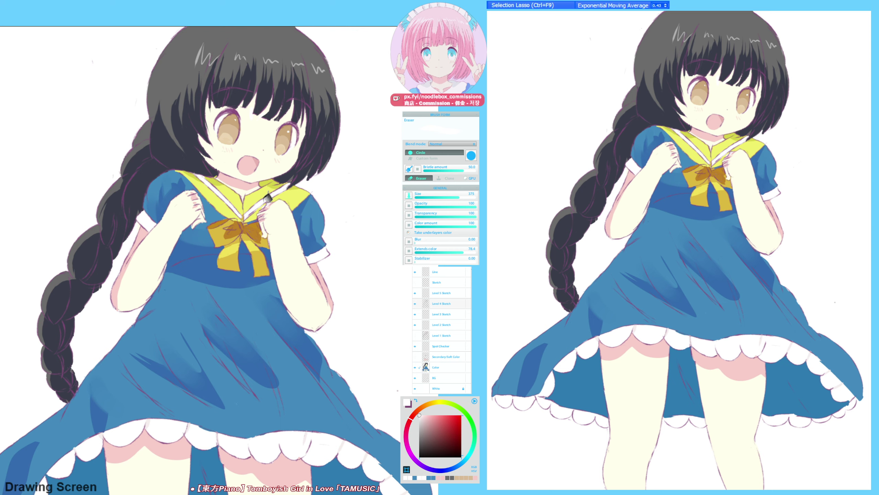
key("F6")
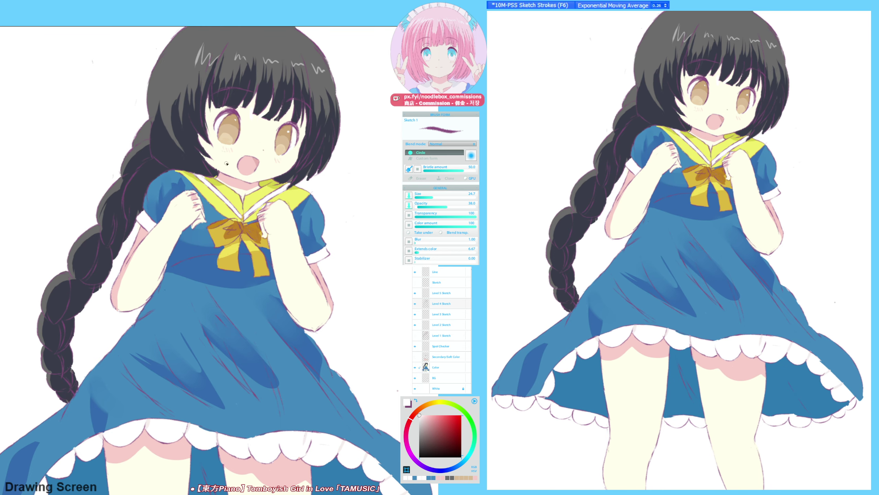
left_click_drag(215, 246, 221, 264)
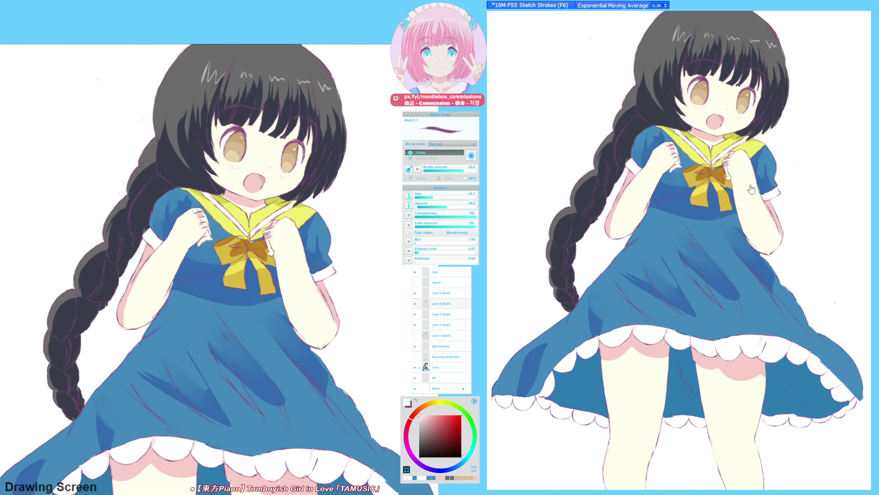
left_click_drag(191, 60, 193, 103)
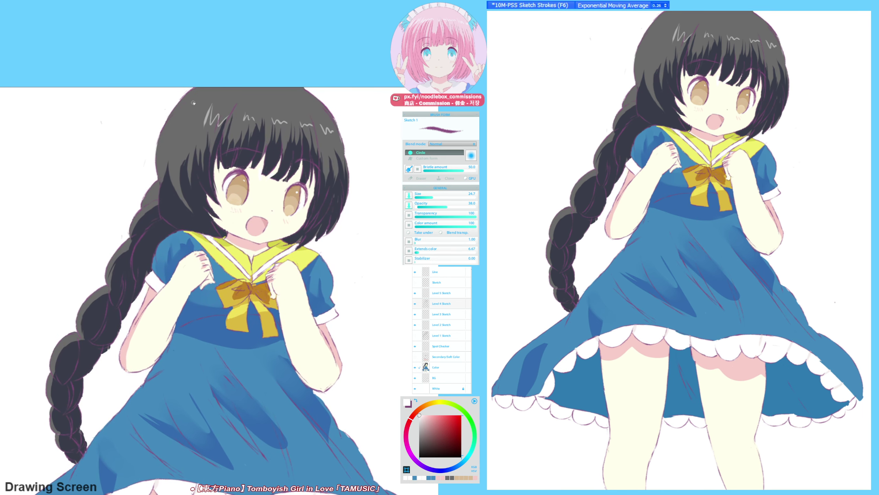
- On the sketch of the seated girl with animal ears, erase the open mouth and draw a small closed smile
key("F9")
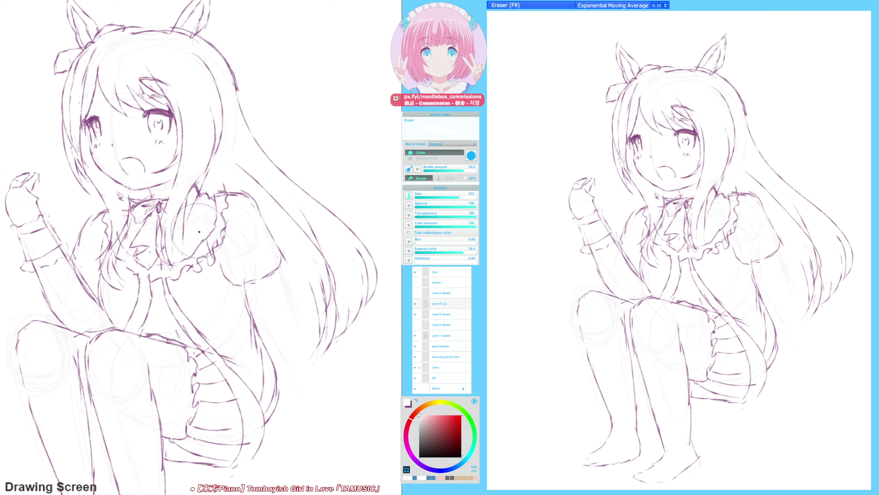
left_click_drag(65, 362, 72, 358)
left_click_drag(43, 398, 34, 390)
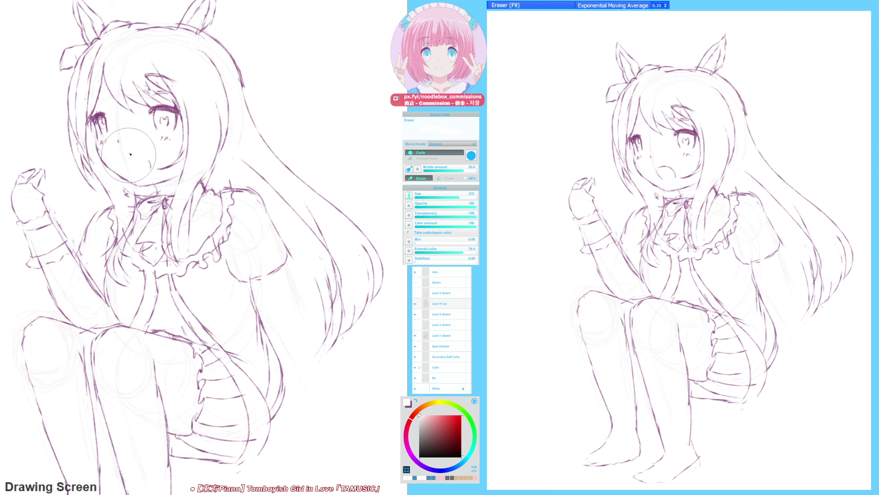
key("F6")
left_click_drag(125, 159, 143, 159)
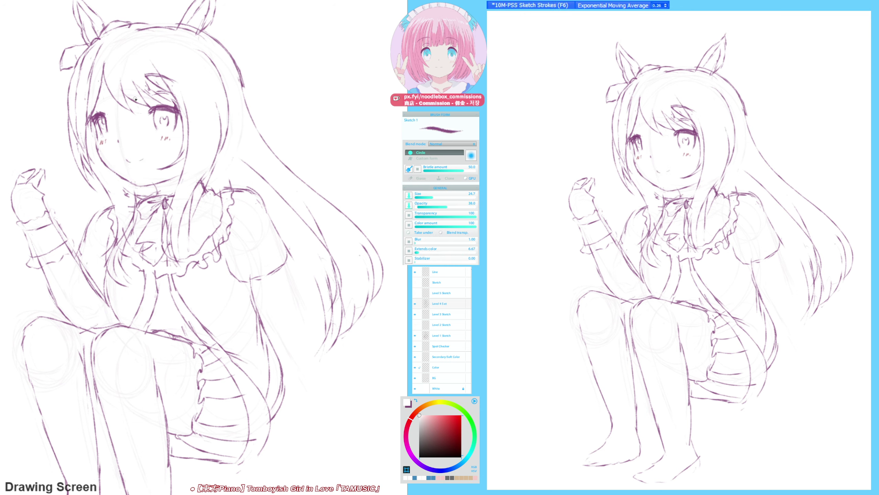
- In mirrored view, draw long hair strands falling from behind the puffed sleeve toward the hip with Sketch Strokes
key("h")
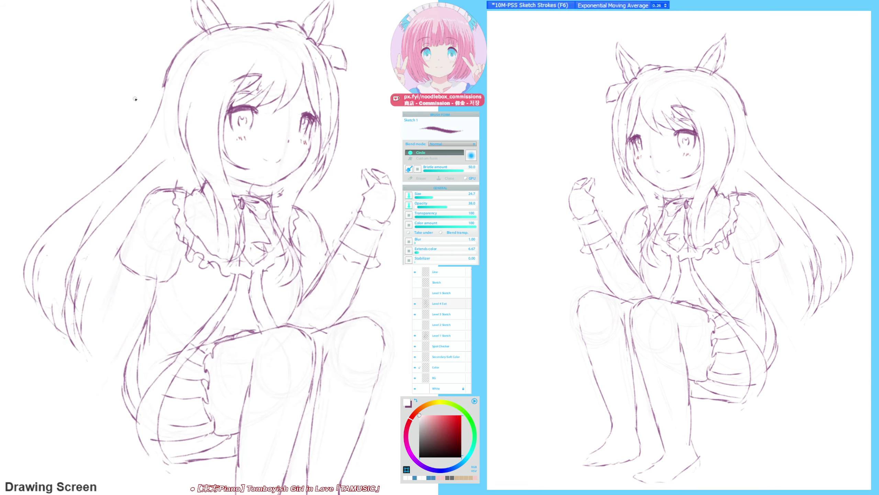
left_click_drag(131, 192, 85, 326)
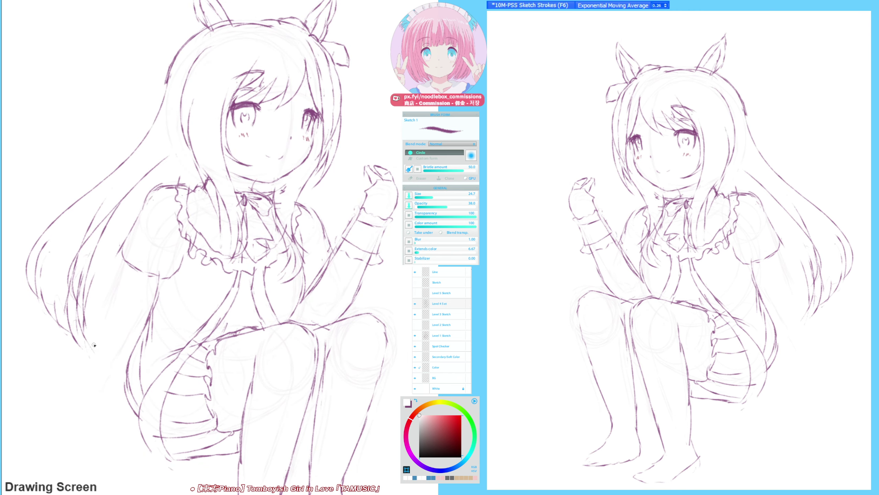
key("ctrl+z")
left_click_drag(127, 261, 108, 309)
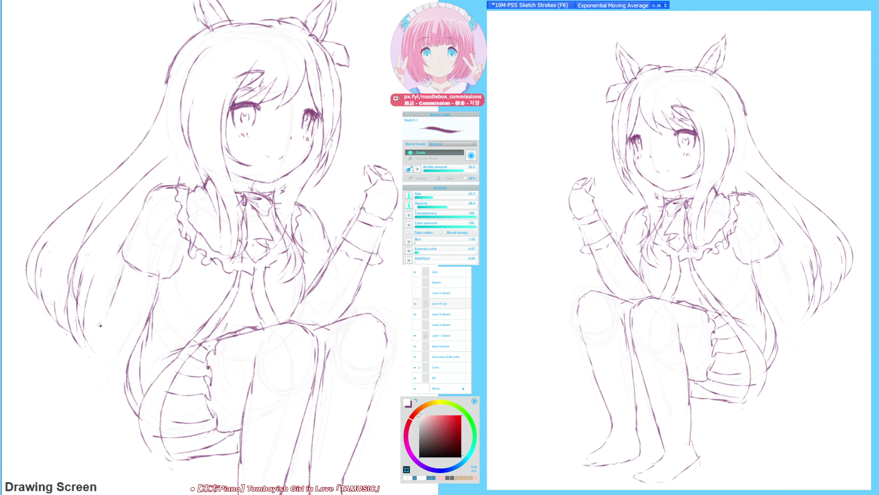
key("ctrl+z")
left_click_drag(125, 262, 103, 327)
left_click_drag(118, 285, 104, 320)
key("ctrl+z")
left_click_drag(156, 284, 101, 383)
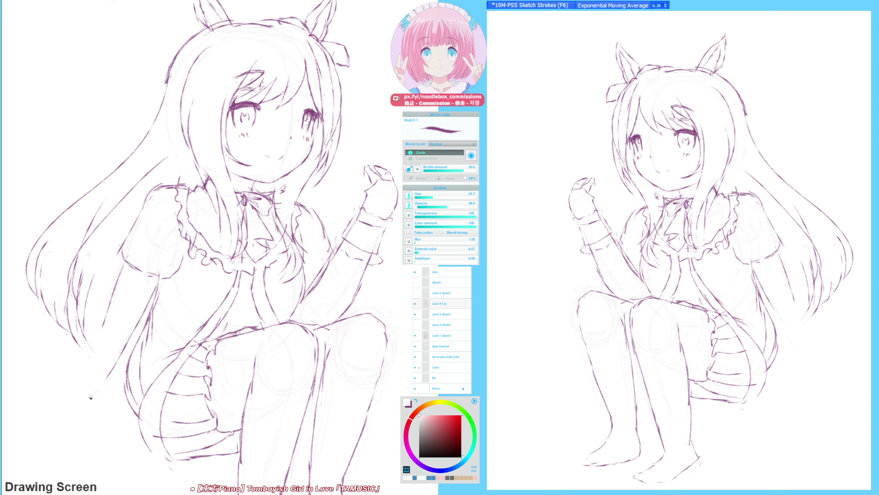
left_click_drag(121, 349, 93, 396)
key("h")
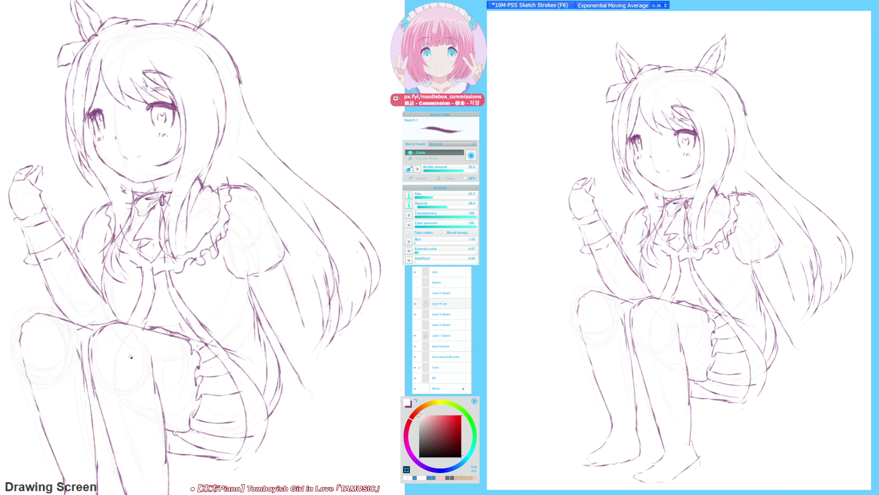
- Extend the middle hair strand below the sleeve with a longer tapering line in mirrored view
key("h")
key("e")
left_click_drag(109, 317, 88, 354)
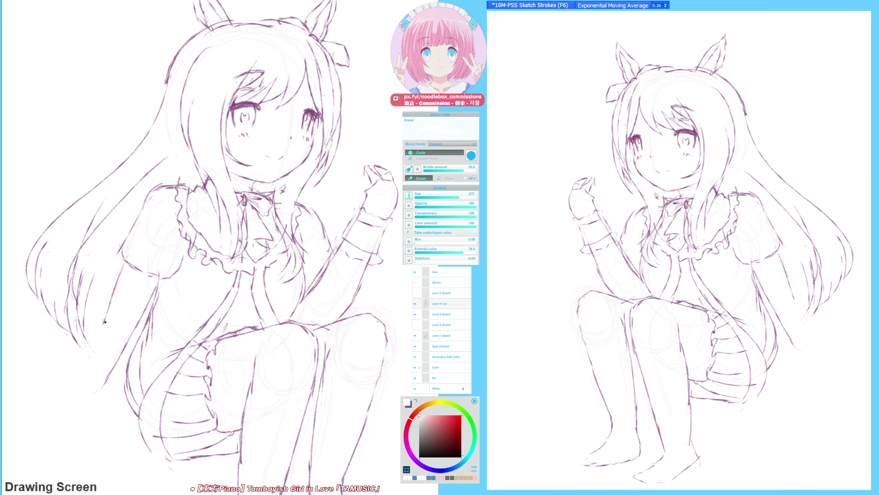
key("e")
key("e")
key("e")
left_click_drag(107, 317, 79, 374)
key("ctrl+z")
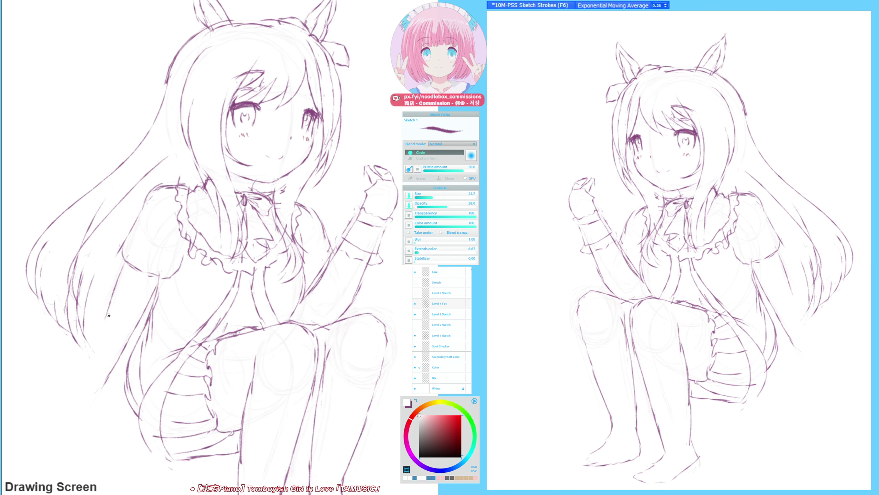
left_click_drag(104, 318, 79, 386)
left_click_drag(100, 331, 79, 392)
key("ctrl+z")
left_click_drag(88, 356, 68, 408)
key("h")
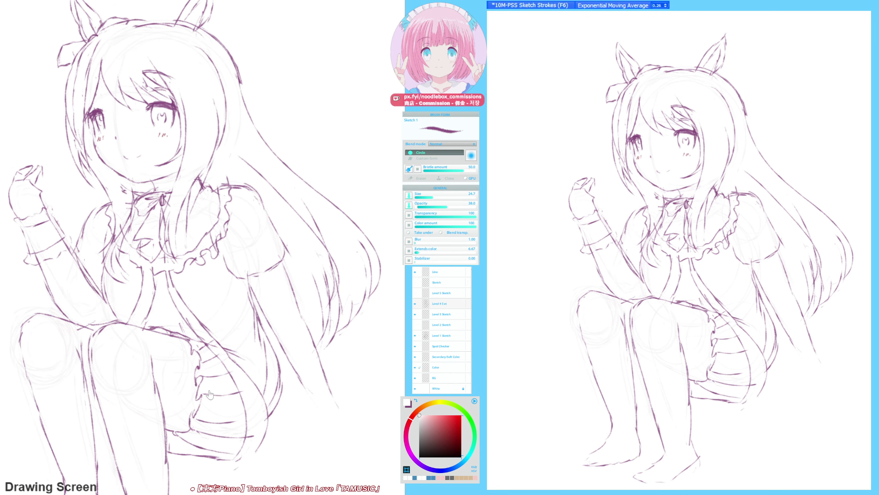
- Draw the supporting arm's lower part down to a hand resting on the ground behind the hip with Sketch Strokes
left_click_drag(197, 358, 147, 351)
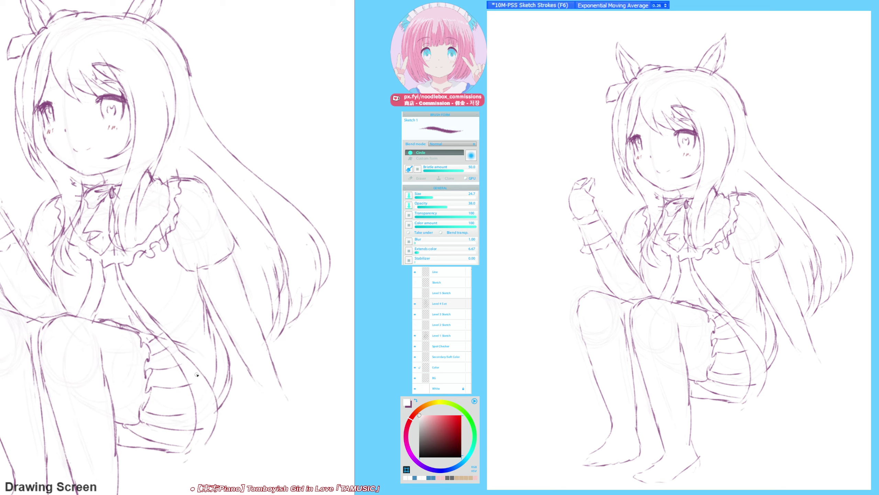
key("F9")
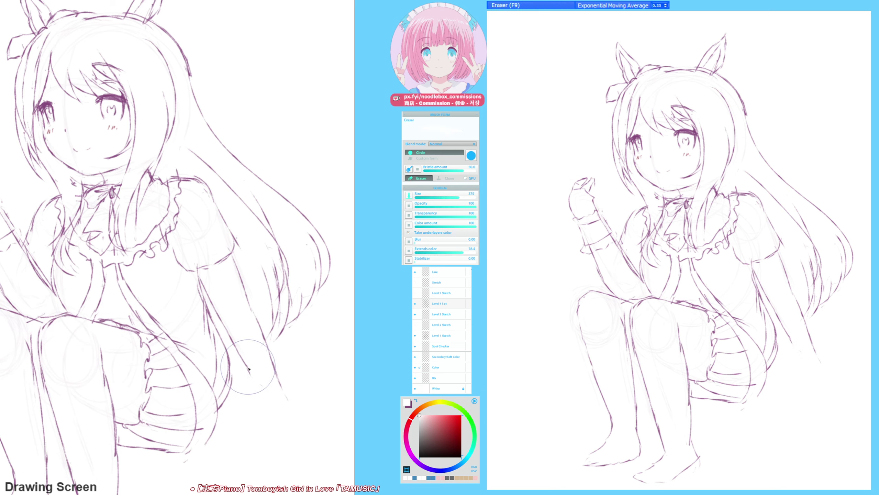
key("F6")
mouse_move(245, 360)
left_mouse_down()
mouse_move(272, 423)
mouse_move(290, 436)
left_mouse_up()
mouse_move(286, 396)
left_mouse_down()
mouse_move(334, 434)
mouse_move(301, 439)
mouse_move(290, 426)
left_mouse_up()
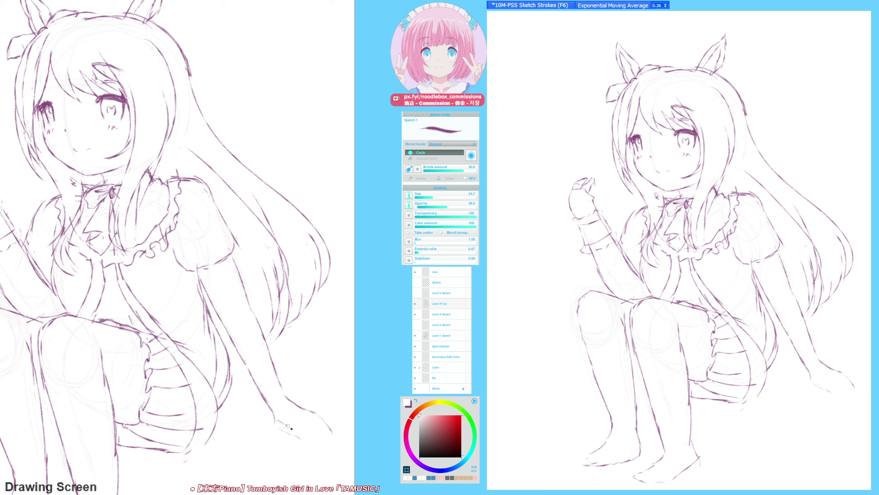
key("ctrl+z")
mouse_move(275, 415)
left_mouse_down()
mouse_move(302, 438)
mouse_move(301, 428)
mouse_move(322, 441)
mouse_move(302, 436)
mouse_move(324, 446)
left_mouse_up()
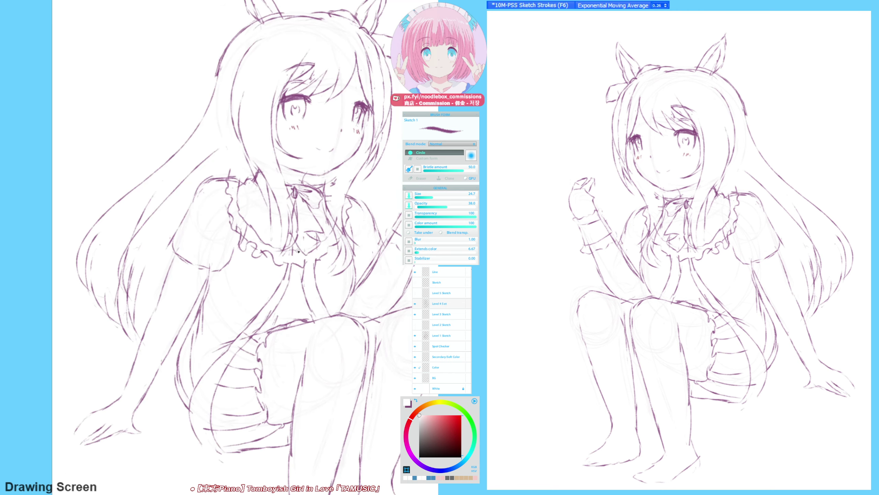
- Erase the rough finger lines of the supporting hand and redraw the back of the hand and fingers
key("F9")
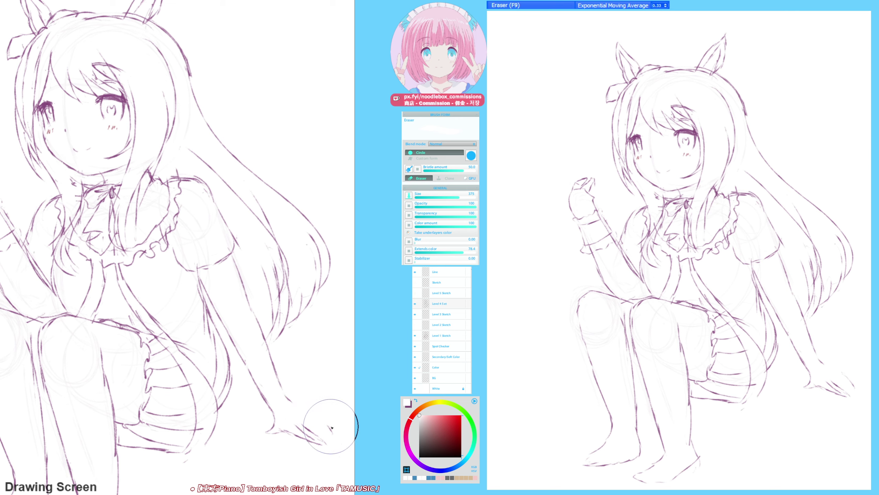
key("F6")
left_click_drag(289, 399, 319, 424)
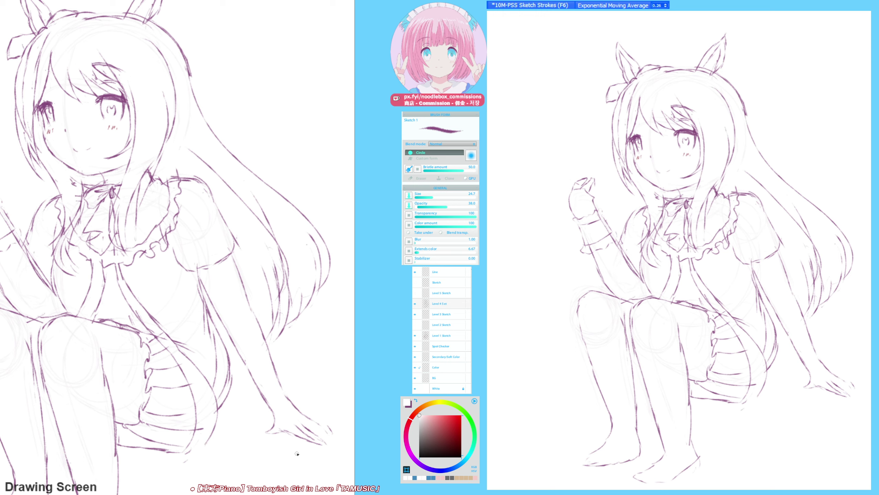
- Refine the top-of-head outline between the two animal ears in mirrored view
key("F9")
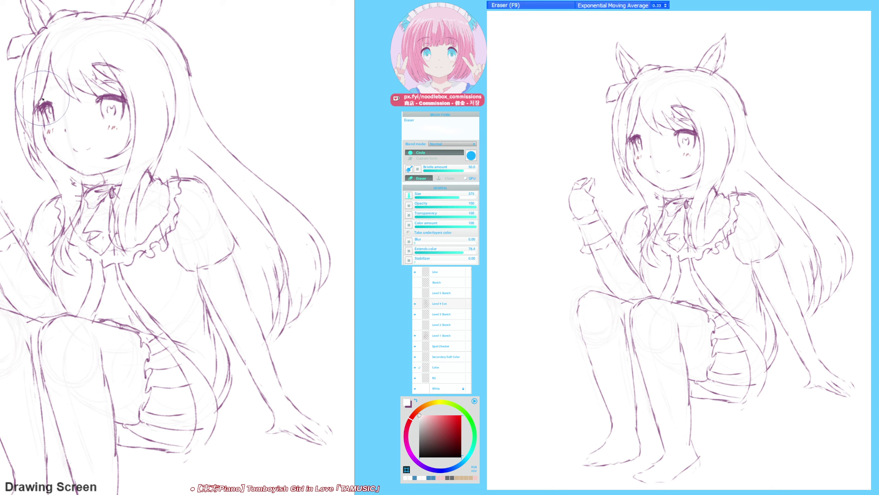
key("F6")
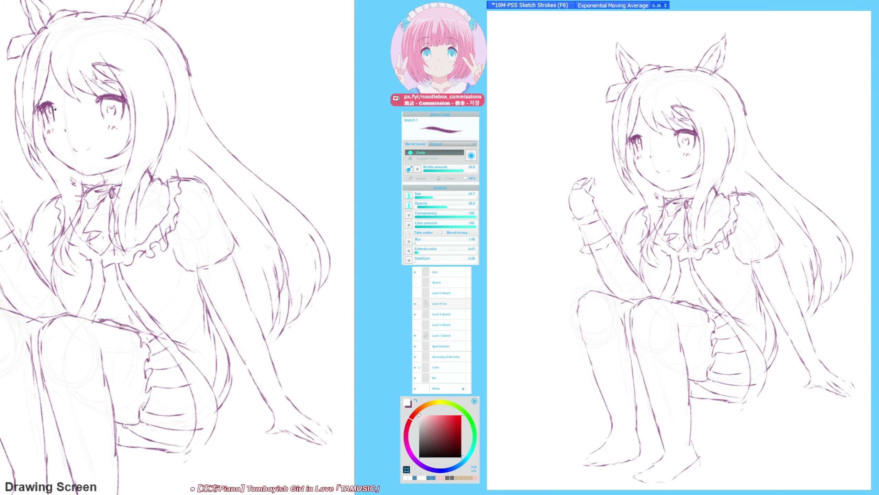
key("h")
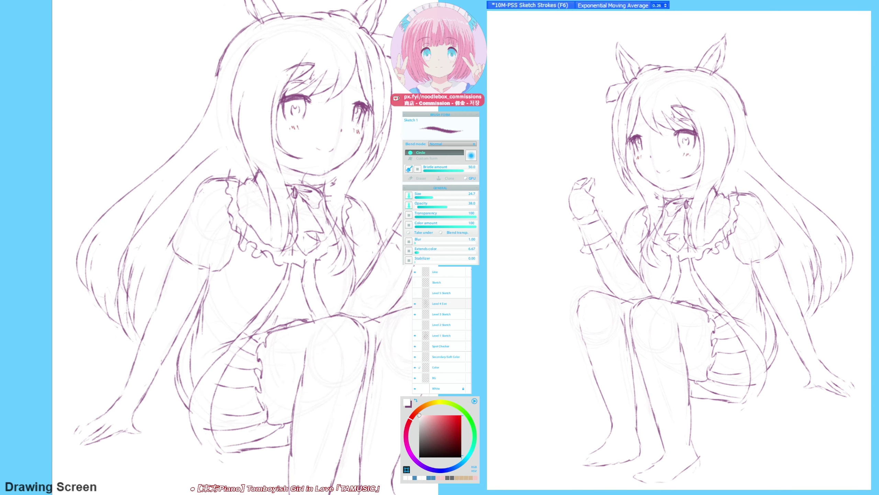
key("F9")
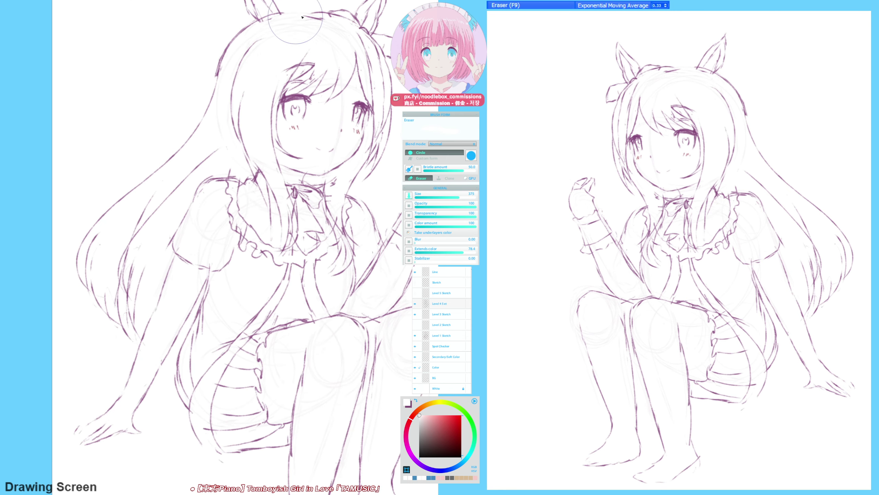
key("F6")
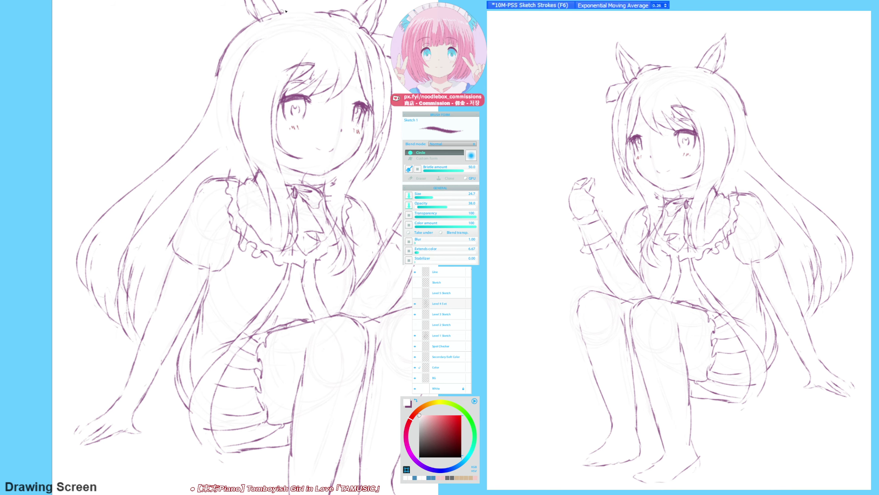
left_click_drag(282, 11, 320, 5)
key("h")
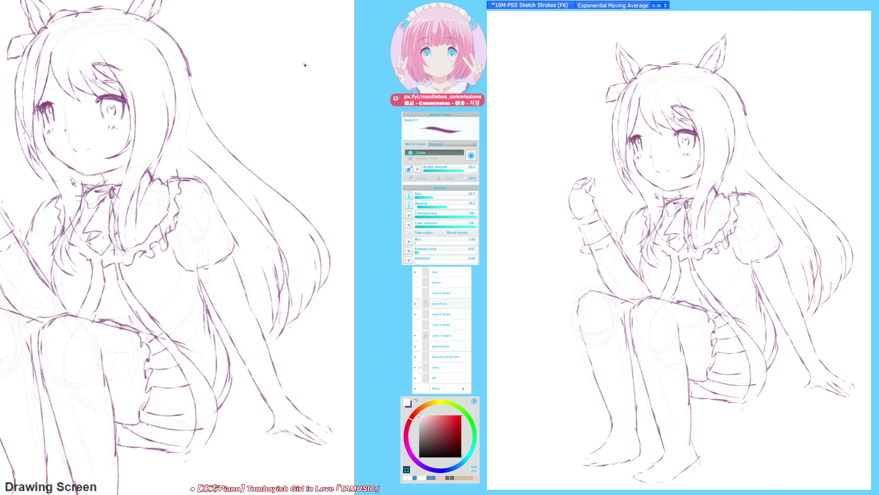
- Undo a test strand across the forehead and rework the short lines of the brows and fringe above the eyes
left_click_drag(276, 102, 314, 103)
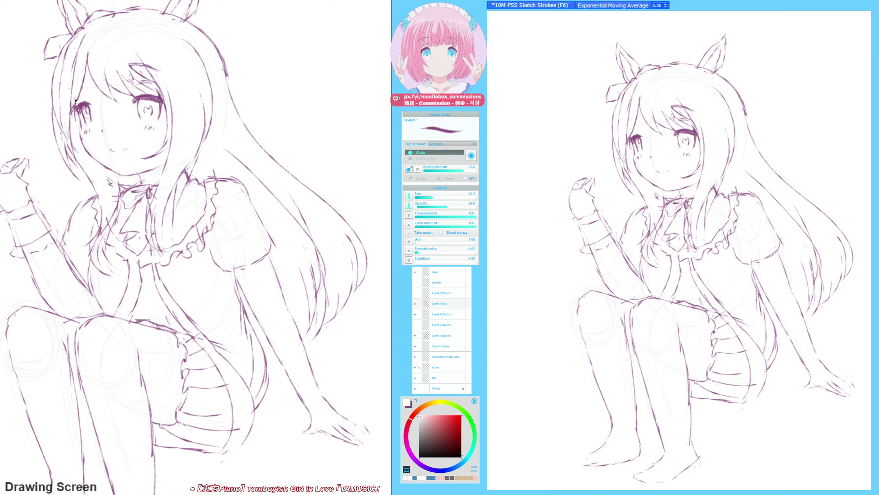
left_click_drag(66, 86, 144, 67)
key("ctrl+z")
left_click_drag(256, 140, 281, 124)
key("F2")
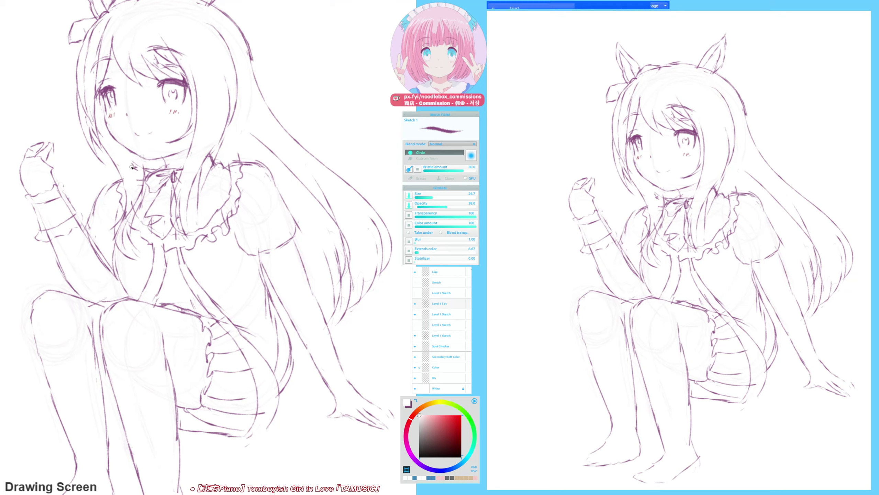
- Erase and redraw parts of the hair outline at the crown in mirrored view
key("F9")
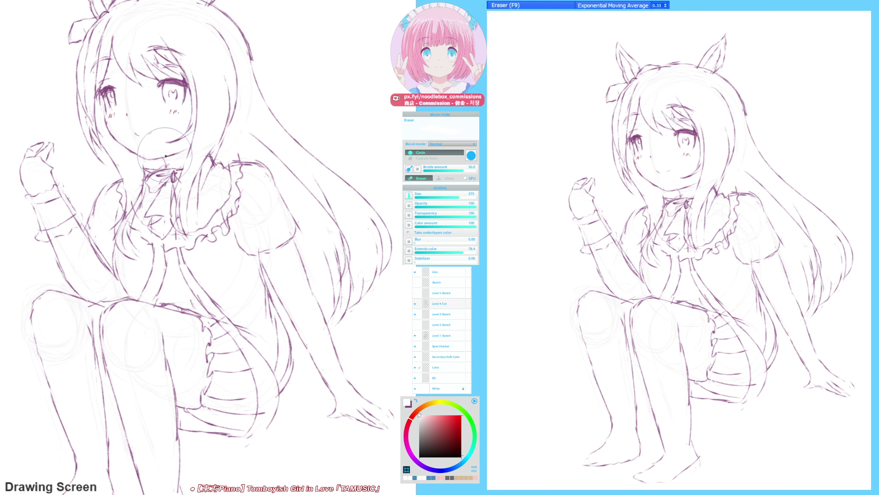
key("h")
mouse_move(169, 31)
left_mouse_down()
mouse_move(153, 64)
mouse_move(192, 1)
mouse_move(155, 64)
mouse_move(179, 8)
mouse_move(155, 68)
mouse_move(189, 10)
left_mouse_up()
key("F6")
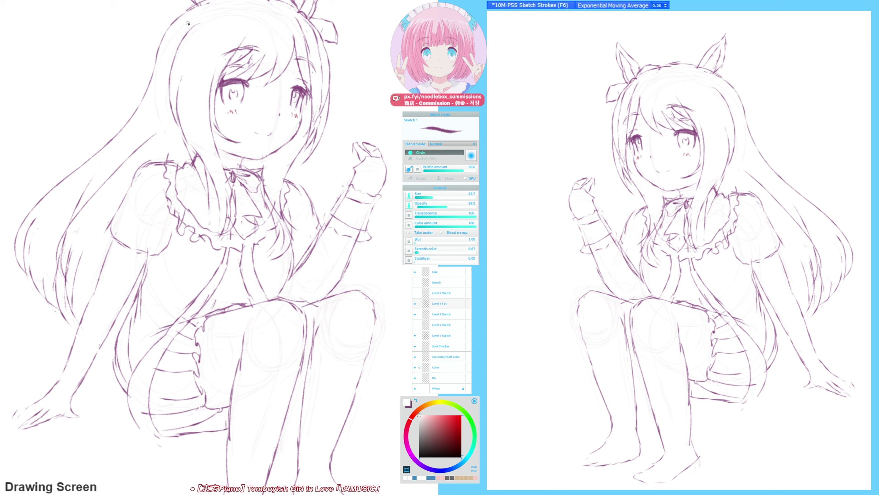
key("F9")
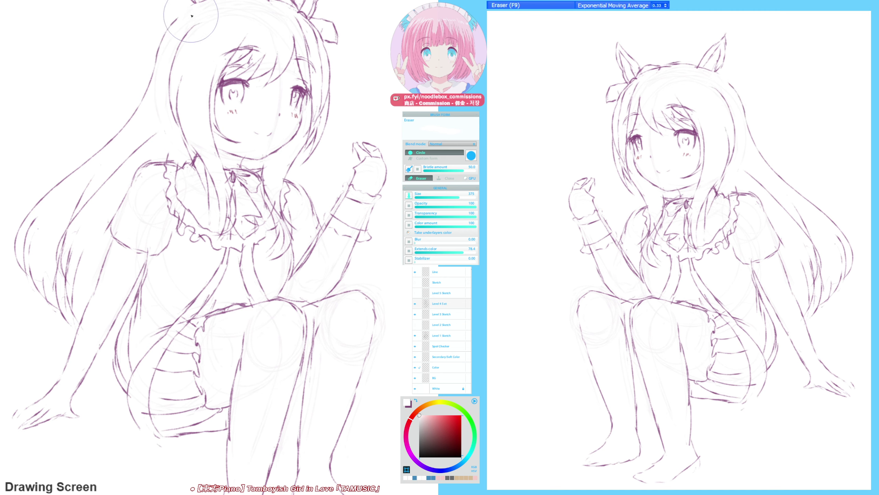
key("F6")
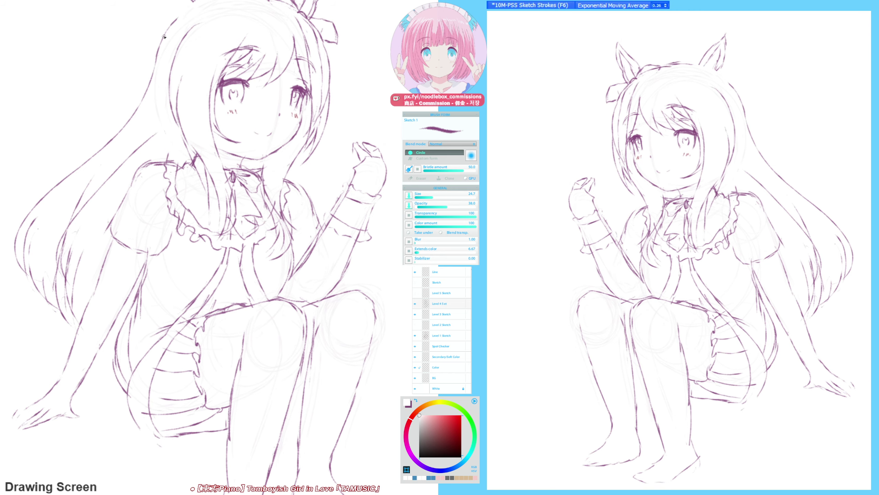
key("h")
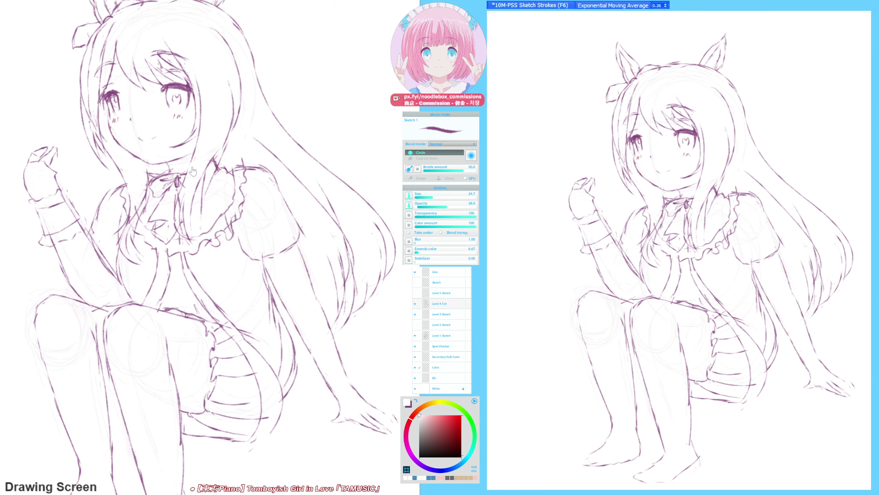
- Erase rough lines near the hairline and sketch short fringe strands over the forehead toward the eye
key("F9")
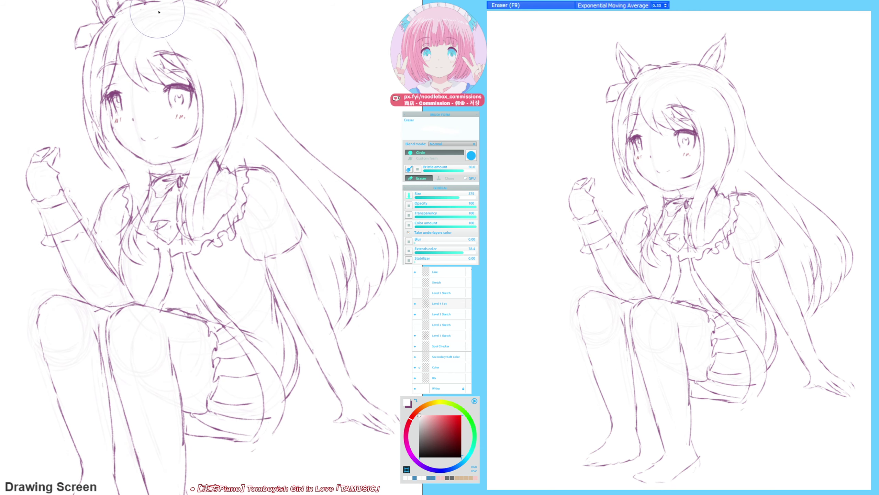
key("F6")
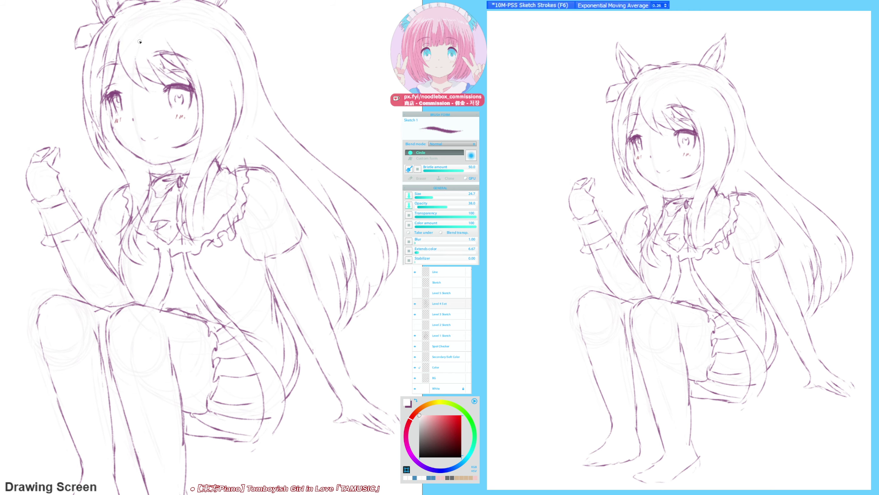
left_click_drag(145, 57, 163, 74)
left_click_drag(152, 44, 160, 54)
left_click_drag(175, 67, 182, 72)
mouse_move(162, 30)
left_mouse_down()
mouse_move(196, 86)
mouse_move(228, 29)
mouse_move(206, 81)
left_mouse_up()
- In mirrored view, erase stray marks in the fringe and draw longer strands from the crown down beside the eye
key("h")
key("F9")
left_click_drag(225, 32, 228, 29)
key("F6")
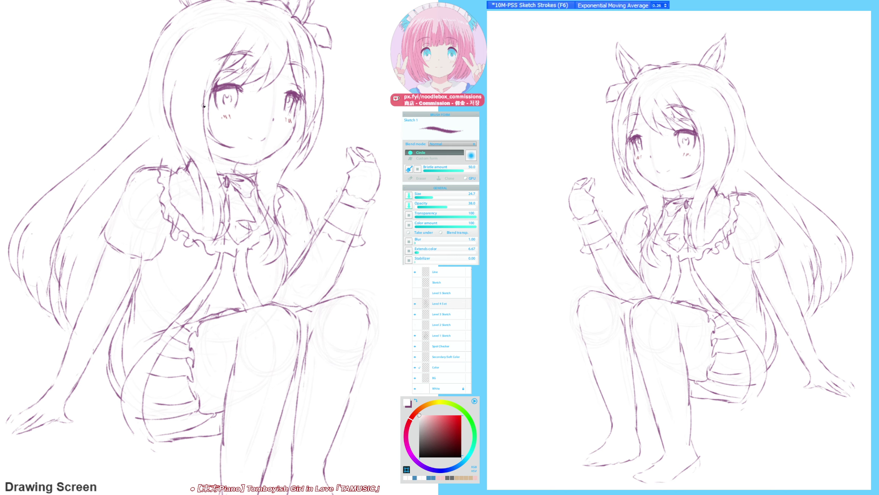
left_click_drag(206, 79, 220, 36)
left_click_drag(209, 70, 233, 26)
key("h")
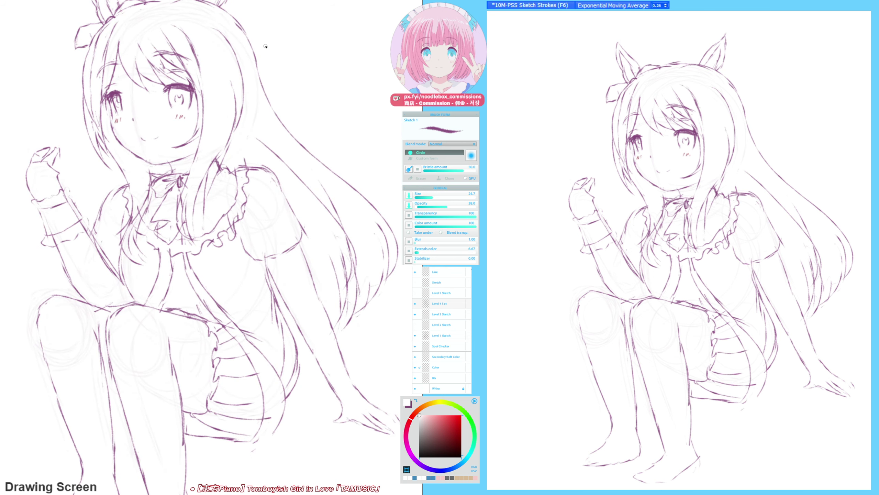
- Redraw the foot of the raised-arm side with individual toes, undoing the last faulty strokes
left_click_drag(140, 347, 195, 285)
key("F9")
key("F6")
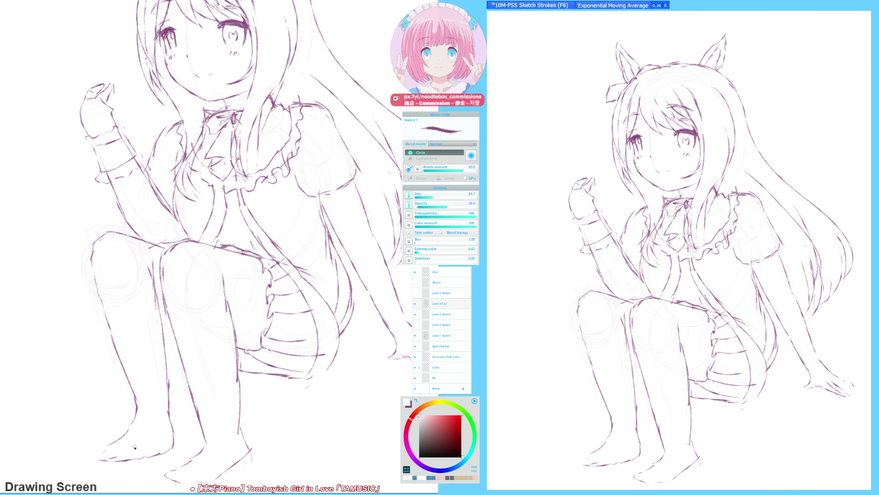
left_click_drag(134, 448, 118, 465)
mouse_move(172, 420)
left_mouse_down()
mouse_move(168, 454)
mouse_move(137, 465)
mouse_move(119, 469)
mouse_move(116, 455)
mouse_move(95, 456)
mouse_move(85, 466)
mouse_move(104, 451)
mouse_move(86, 463)
mouse_move(105, 455)
mouse_move(96, 470)
mouse_move(110, 454)
mouse_move(100, 470)
mouse_move(116, 464)
mouse_move(116, 453)
mouse_move(111, 469)
mouse_move(136, 445)
left_mouse_up()
key("e")
key("b")
key("ctrl+z")
key("ctrl+z")
- Erase the excess lines around the toes to clean up the redrawn foot
key("F9")
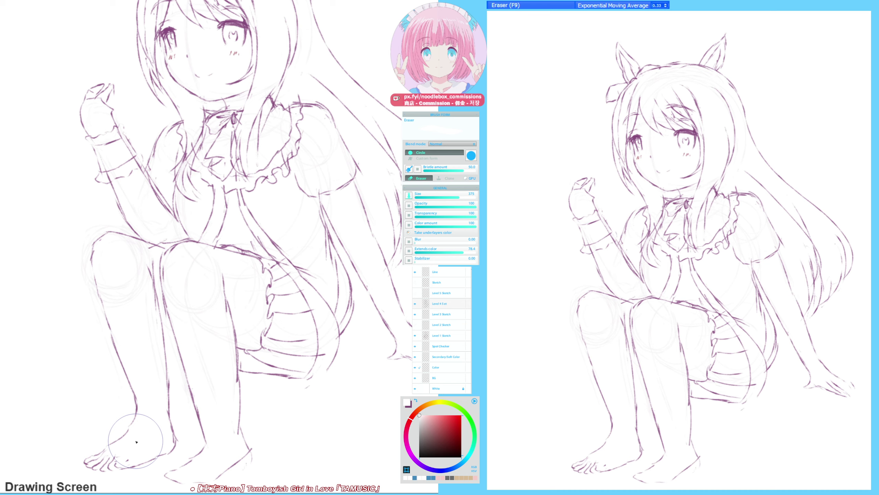
mouse_move(117, 458)
left_mouse_down()
mouse_move(120, 466)
mouse_move(110, 468)
left_mouse_up()
key("F6")
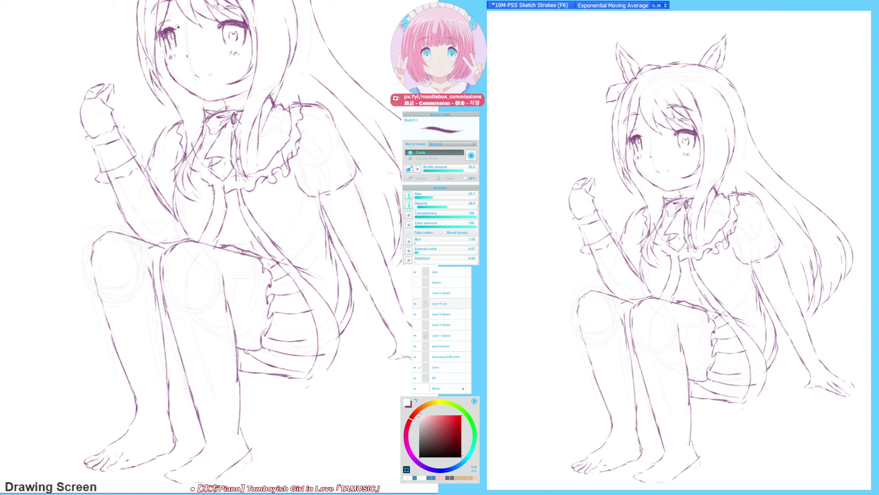
- Erase the rough jaw edge and redraw the jawline from the chin up to the cheek beside the hair
key("F9")
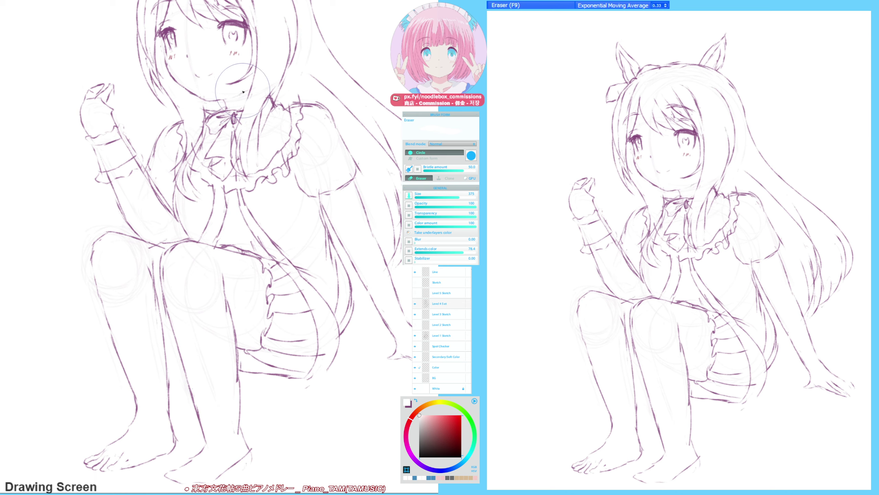
key("F6")
left_click_drag(219, 100, 253, 76)
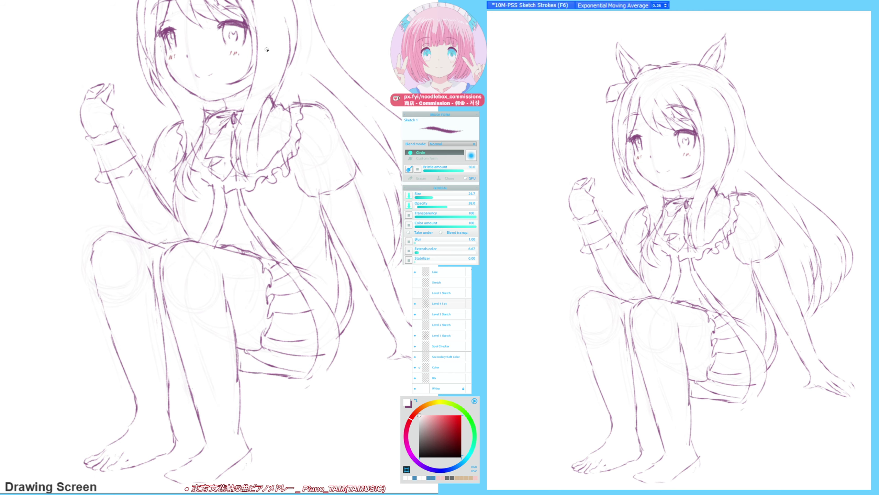
- Compare the head, ears and face proportions in mirrored and normal views
key("h")
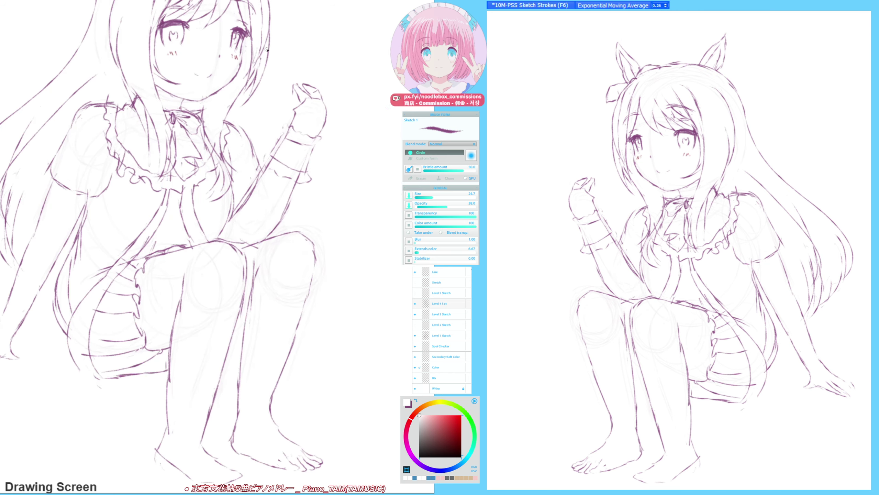
scroll(217, 247, "up", 3)
key("F9")
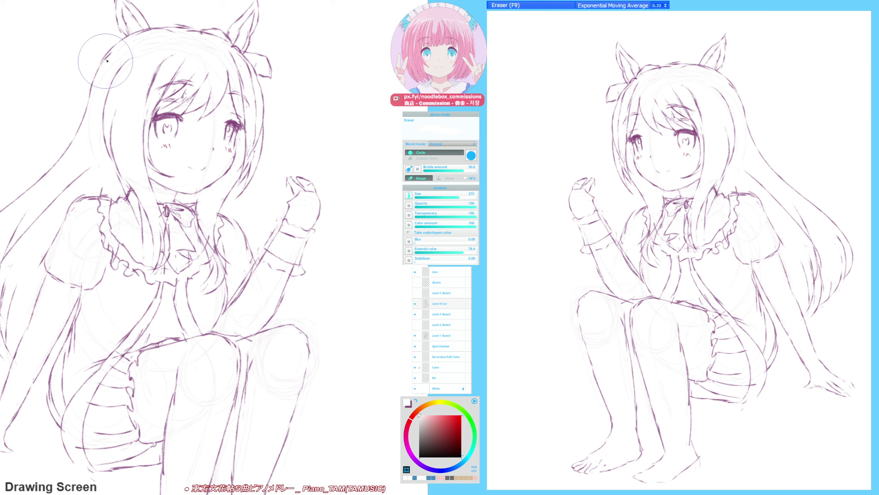
key("h")
scroll(194, 52, "up", 1)
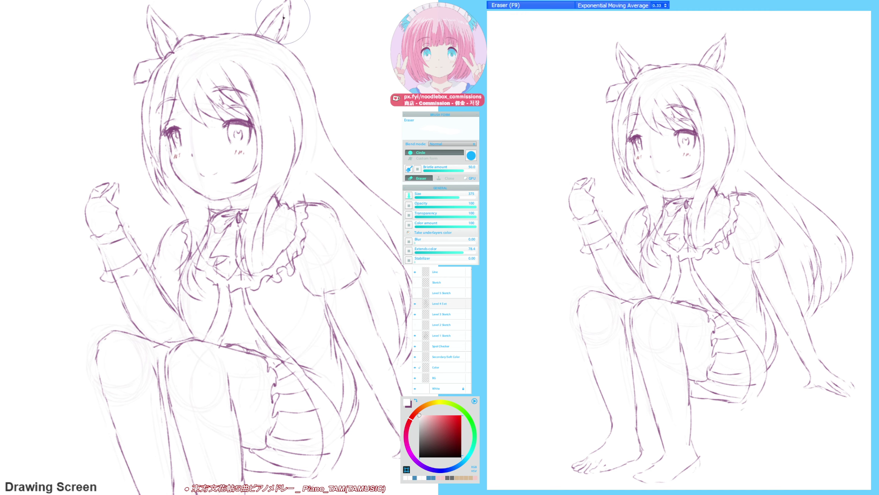
left_click_drag(245, 171, 255, 173)
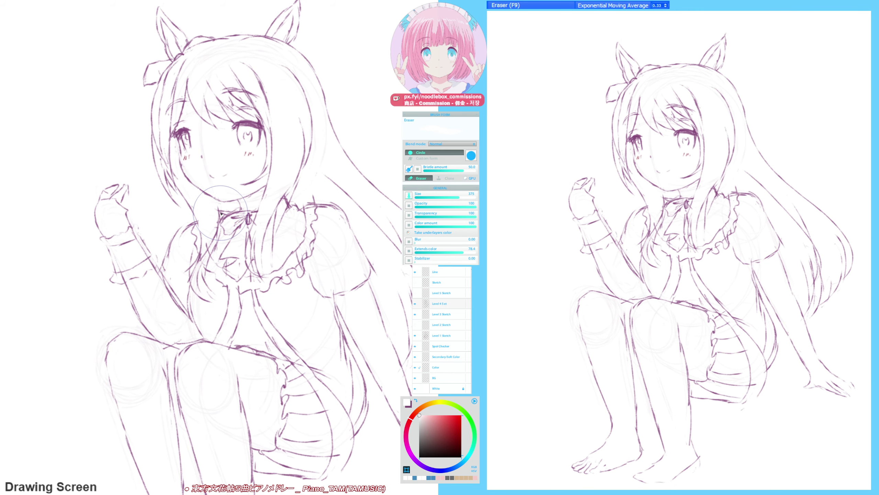
key("h")
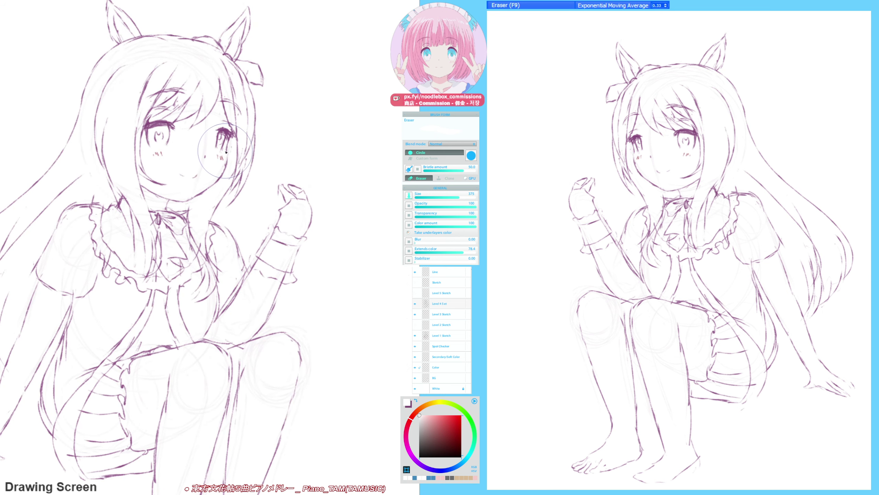
key("F6")
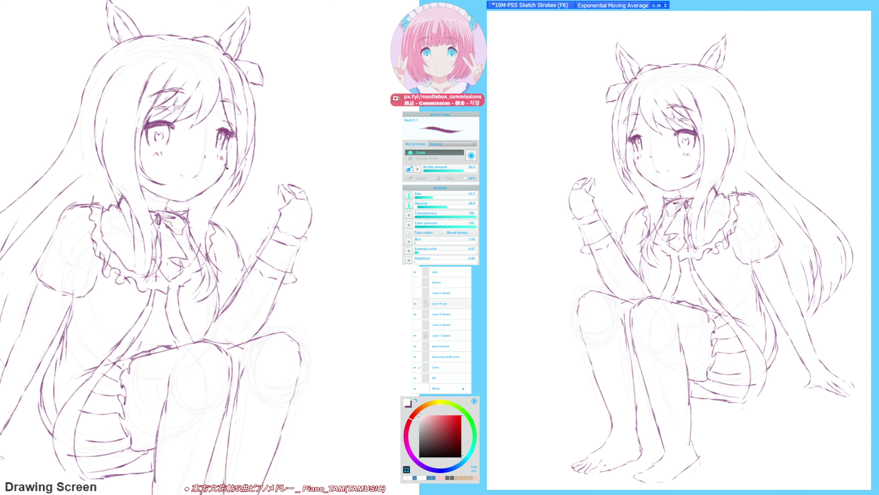
key("h")
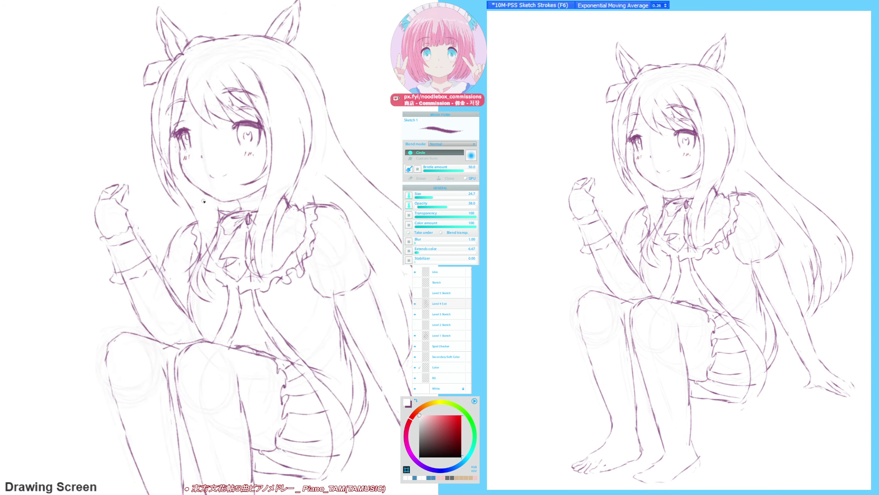
- Erase and redraw the iris edge of the far eye, working in both mirrored and normal views
key("h")
key("F9")
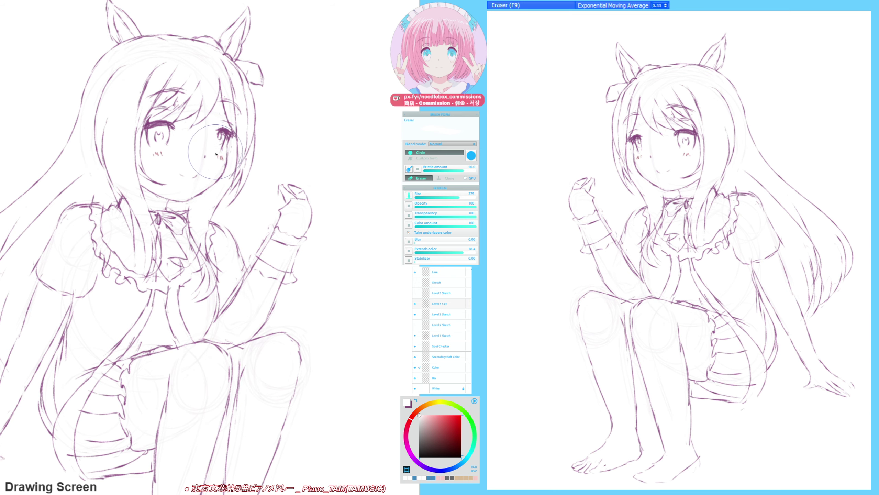
key("F6")
left_click_drag(214, 136, 213, 158)
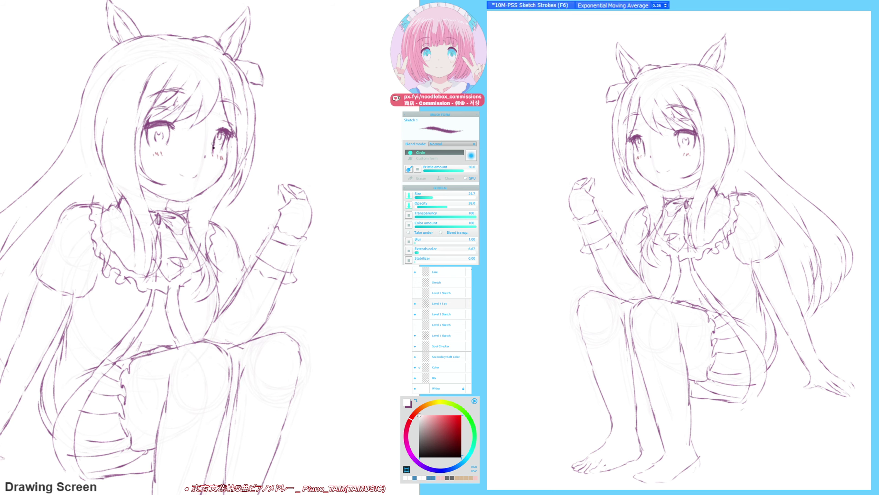
key("h")
key("F9")
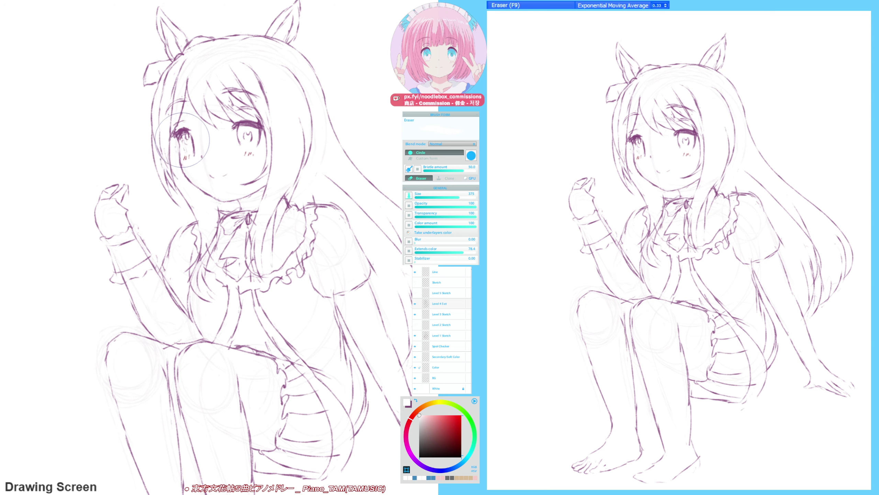
key("F6")
left_click_drag(183, 138, 185, 158)
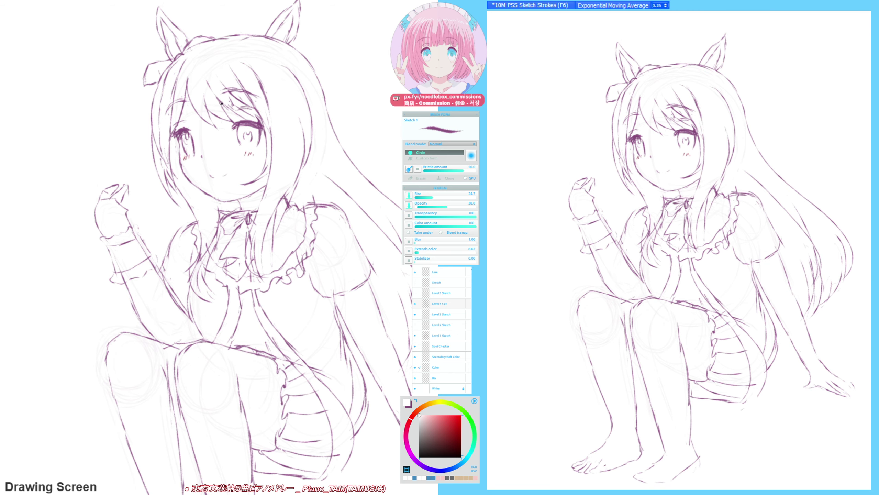
- Refine the iris outline of the near eye on both its inner and outer sides, checking it in mirrored view
key("F9")
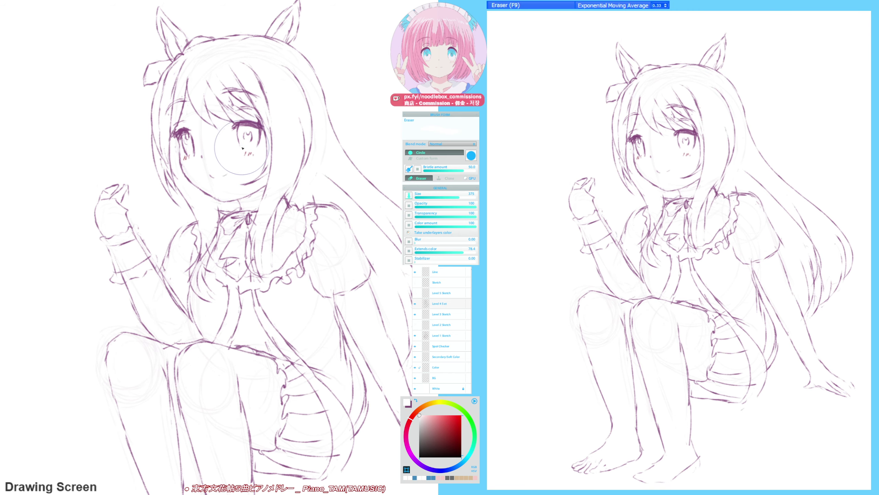
key("F6")
left_click_drag(237, 129, 243, 149)
key("h")
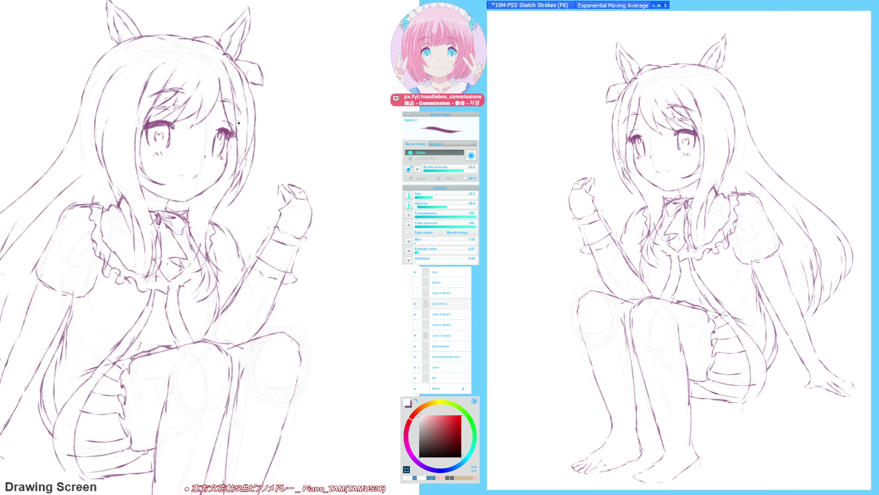
key("F9")
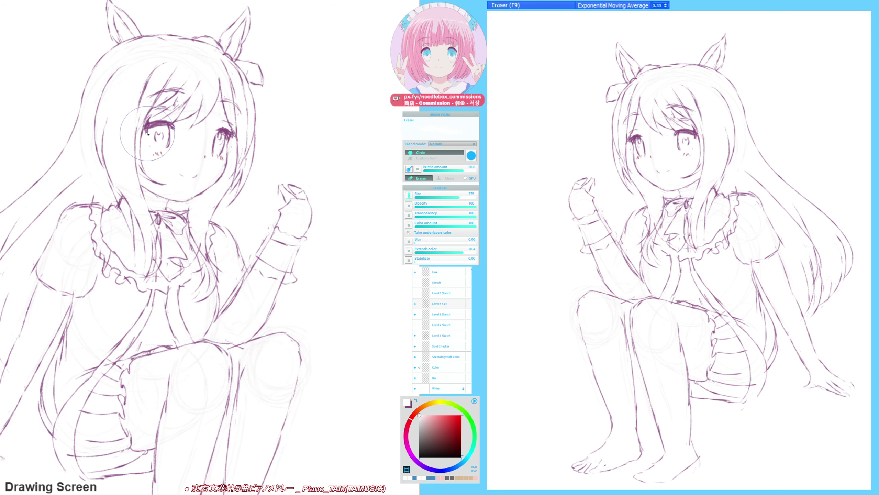
key("F6")
left_click_drag(146, 131, 148, 141)
key("h")
- Erase the smiling mouth line and replace it with a tiny short mouth mark
left_click_drag(207, 305, 137, 276)
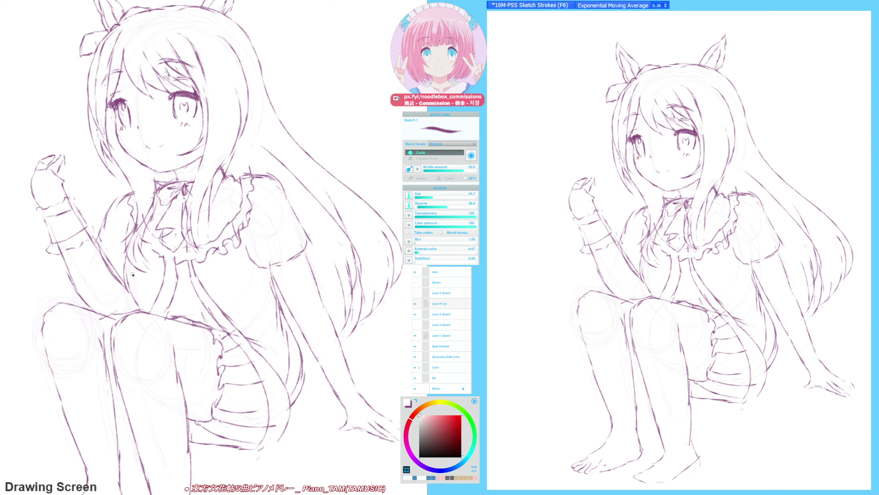
key("F9")
left_click_drag(163, 140, 148, 147)
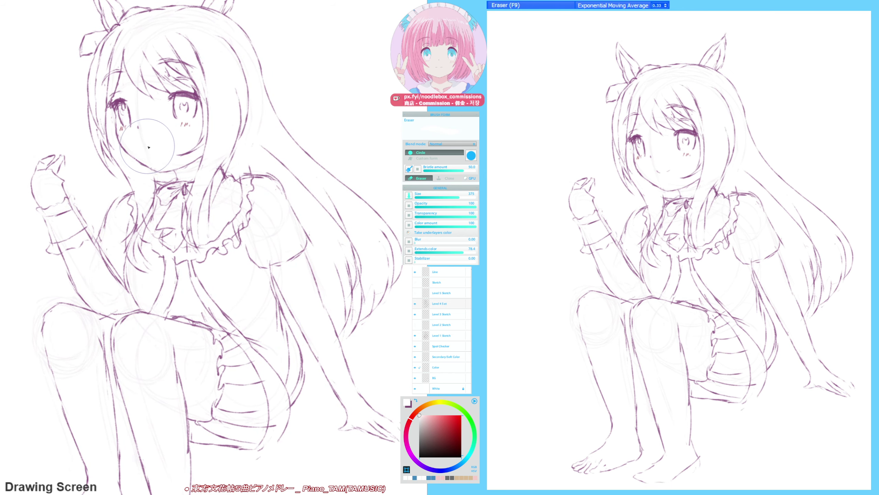
key("F6")
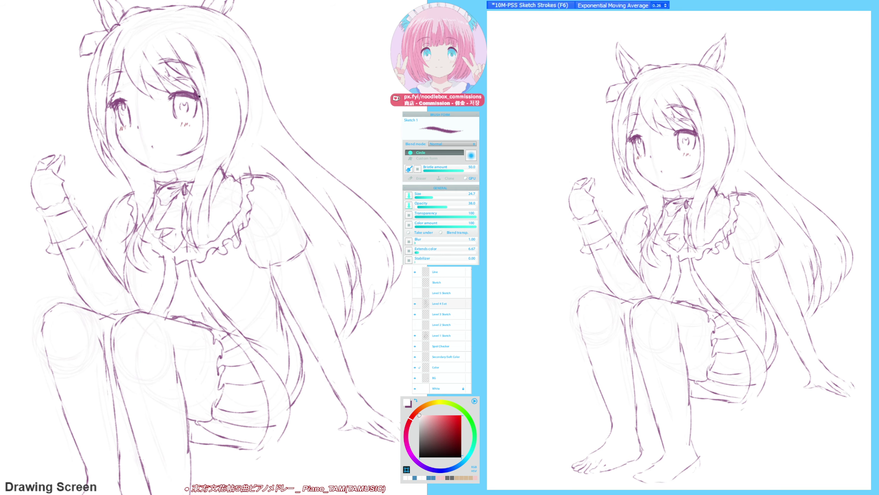
- Erase and redraw the torso's front clothing line running from below the bow down to the knee
key("F9")
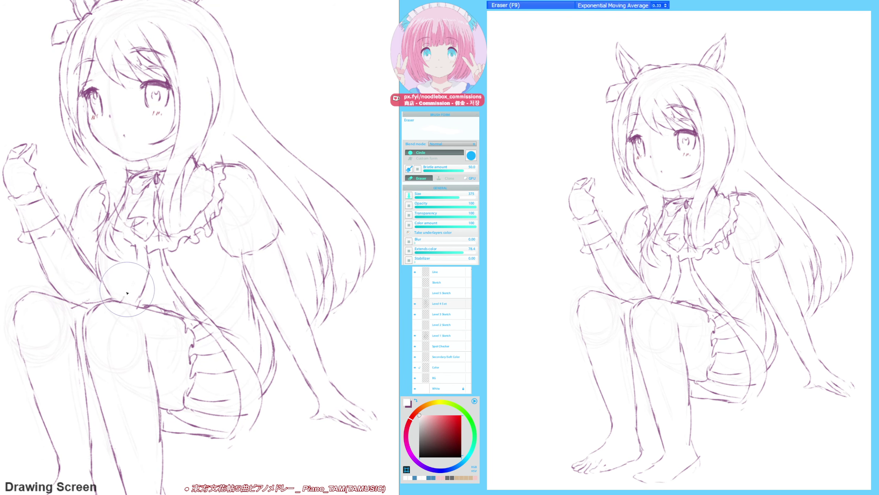
key("F6")
mouse_move(137, 249)
left_mouse_down()
mouse_move(141, 277)
mouse_move(123, 301)
left_mouse_up()
key("F9")
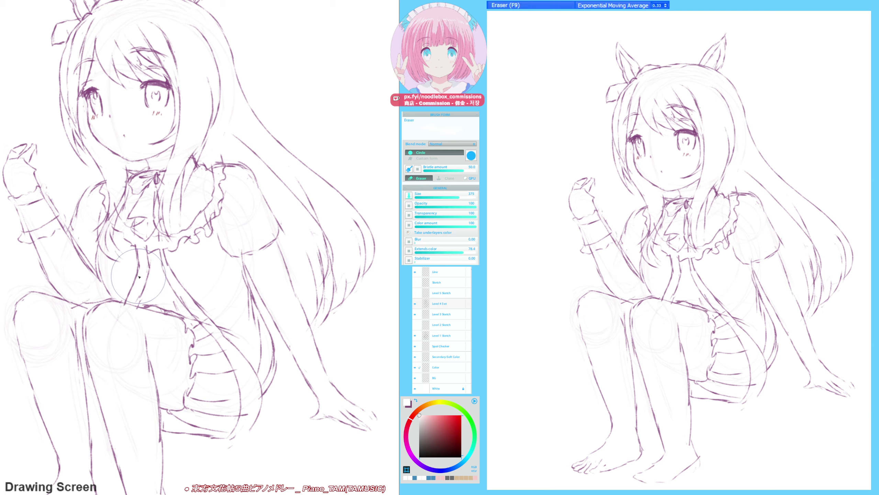
left_click_drag(138, 270, 124, 306)
key("F6")
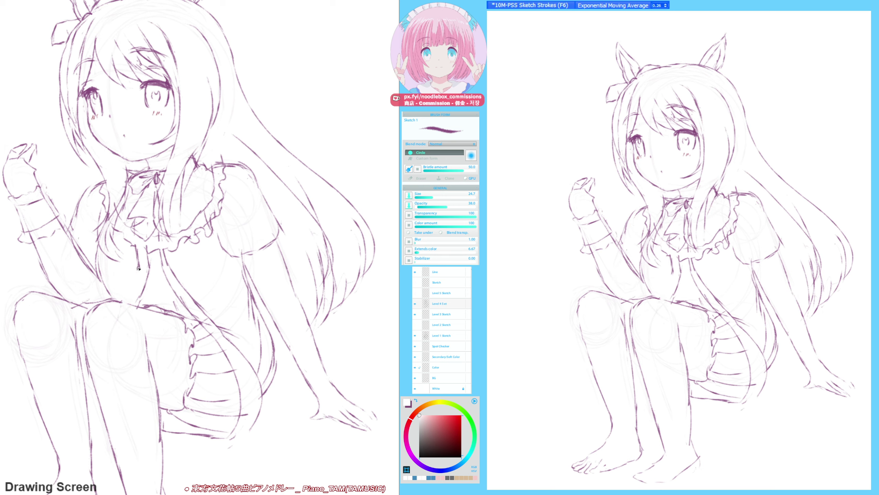
left_click_drag(138, 274, 125, 308)
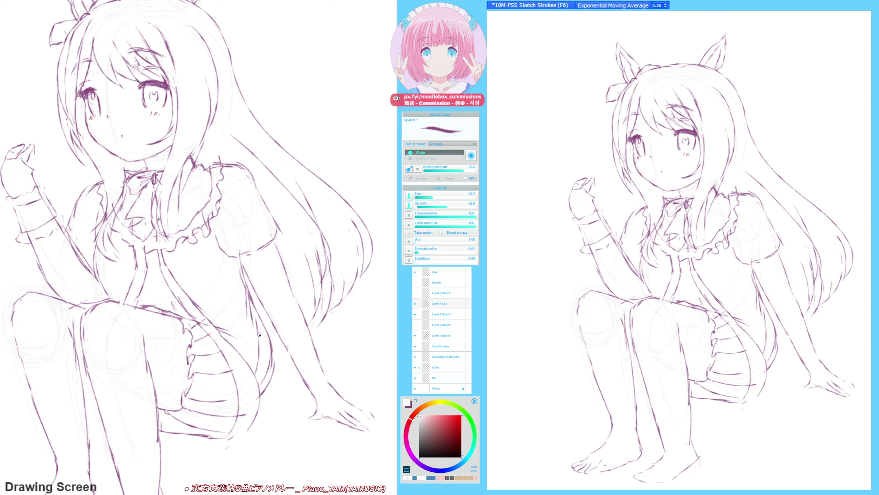
- Redraw the opposite front clothing line below the collar and clean up the long strand lines crossing the hip
key("F9")
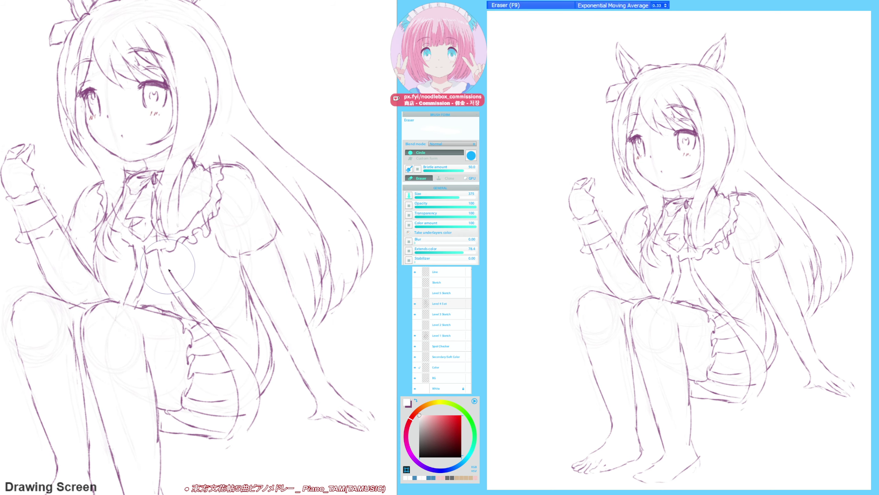
key("F6")
left_click_drag(166, 249, 172, 272)
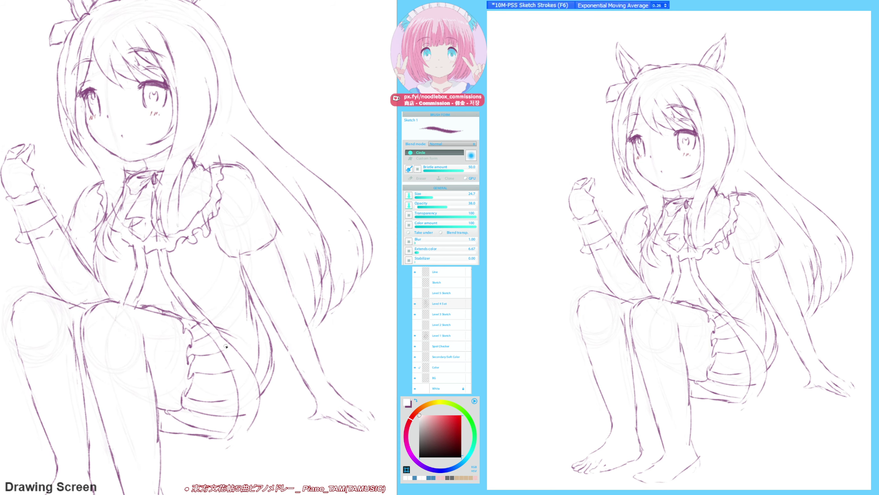
key("F9")
mouse_move(197, 310)
left_mouse_down()
mouse_move(208, 322)
mouse_move(193, 299)
mouse_move(220, 331)
left_mouse_up()
key("F6")
- Erase rough parts of the collar ruffle on the supporting-arm side and redraw its edge up to the shoulder
key("F9")
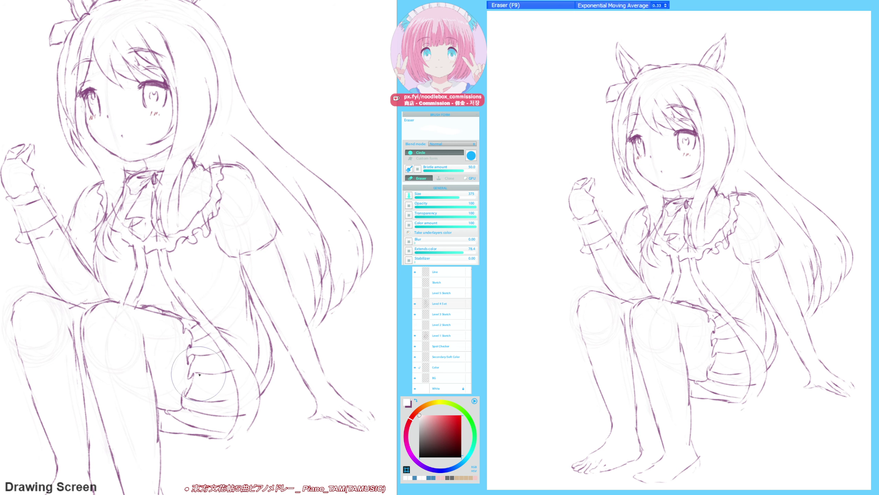
left_click_drag(202, 214, 204, 217)
left_click_drag(215, 165, 219, 156)
key("F6")
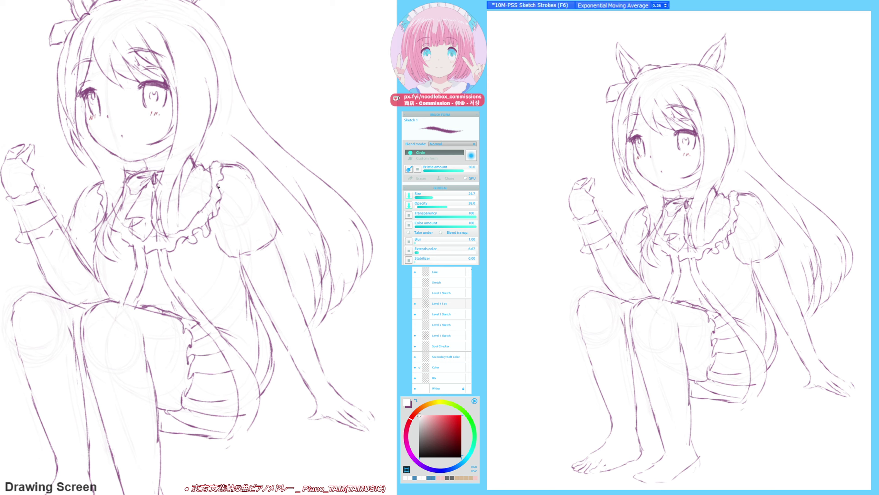
key("F9")
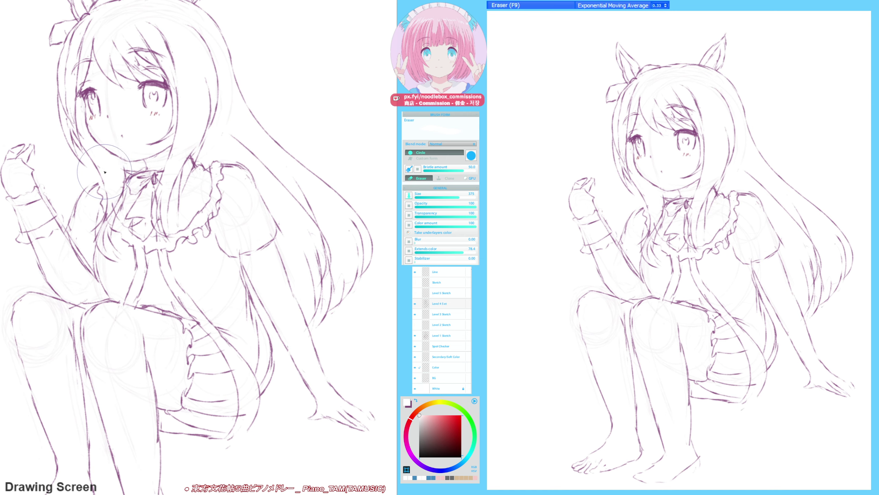
key("F6")
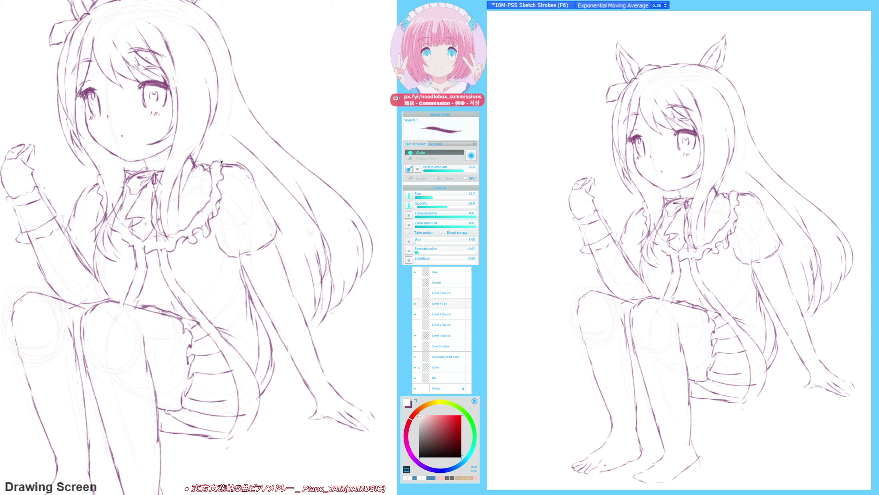
- Clean up and redraw the lines where the side hair lock meets the collar ruffle at the supporting shoulder
key("F9")
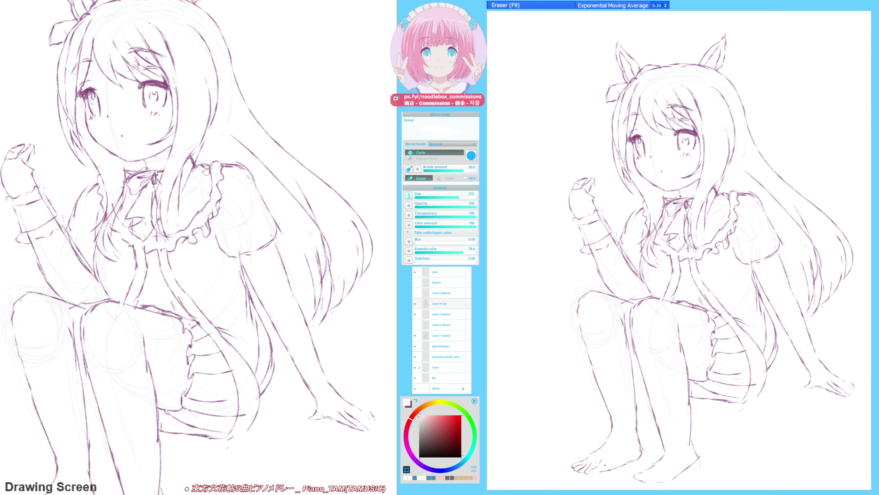
left_click_drag(212, 167, 222, 168)
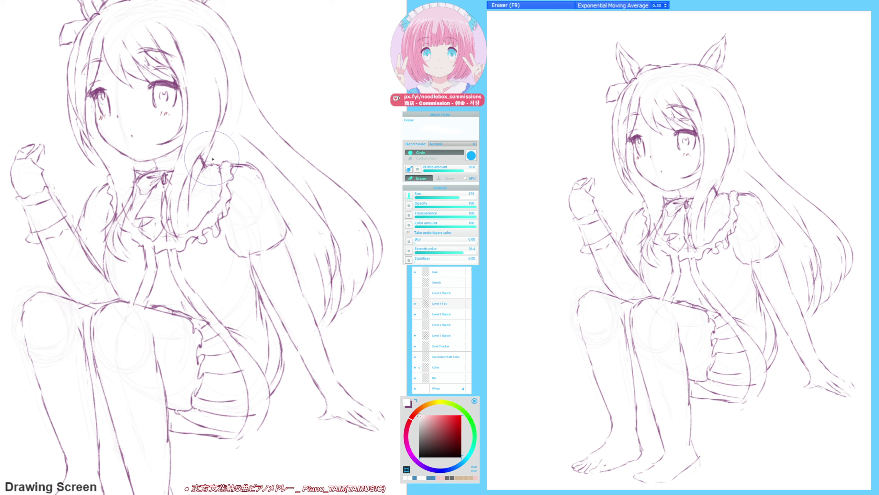
key("F6")
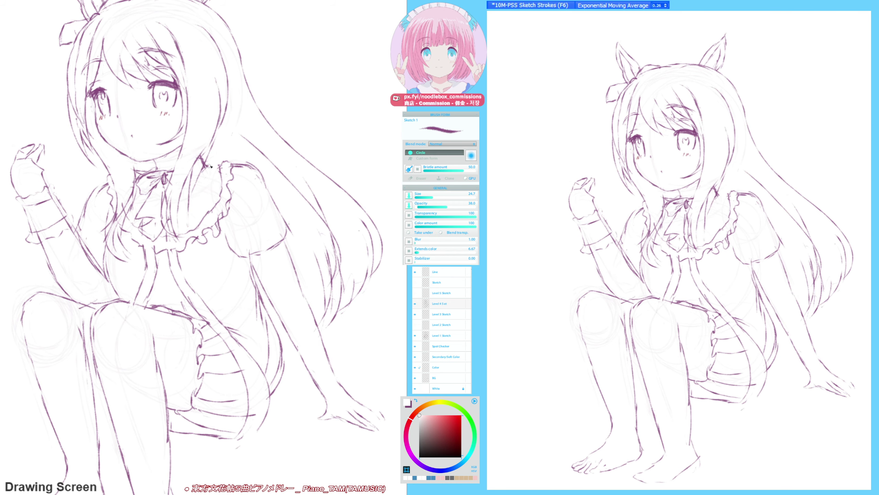
key("F9")
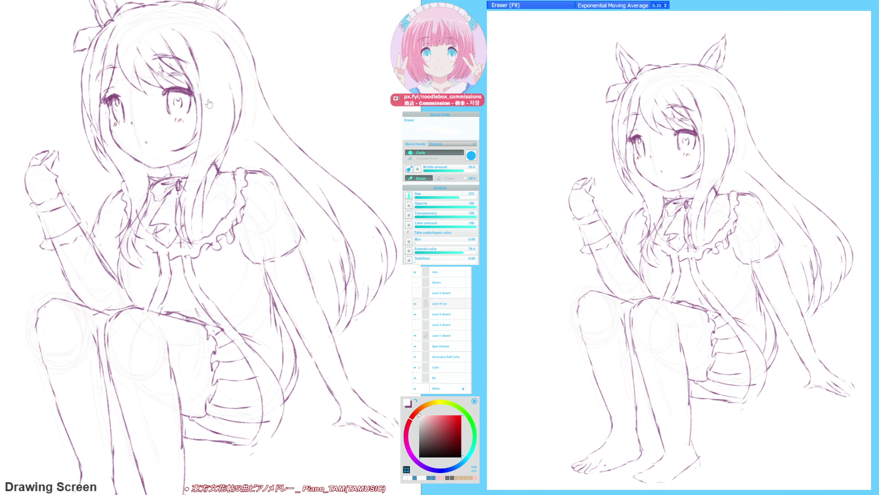
- Compare the figure in mirrored and normal views and inspect the supporting arm and hand in the full-figure view
left_click_drag(160, 87, 186, 111)
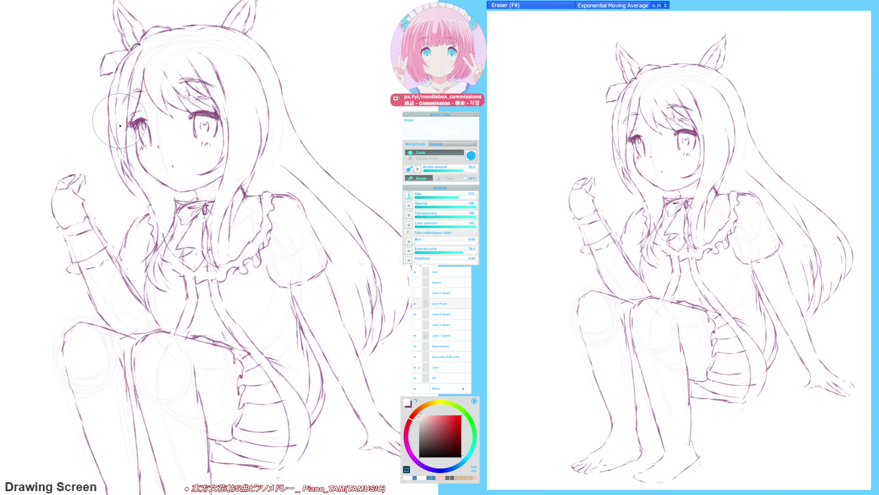
key("m")
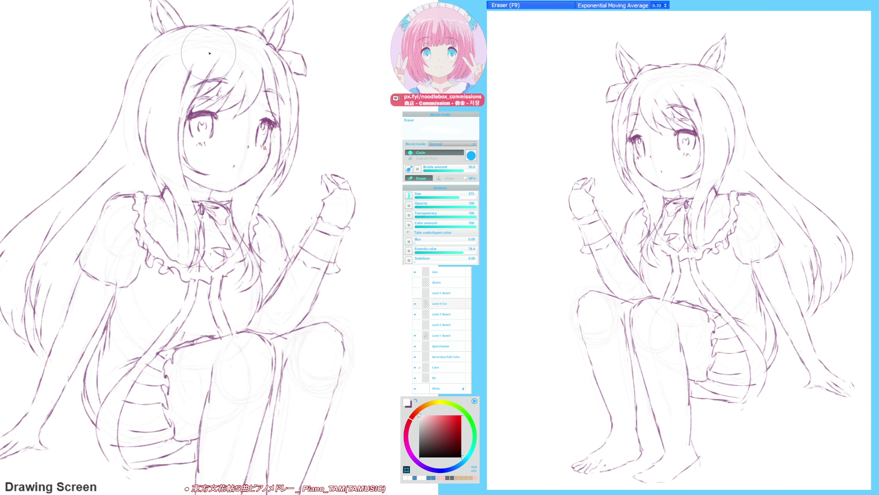
key("m")
left_click_drag(323, 178, 278, 123)
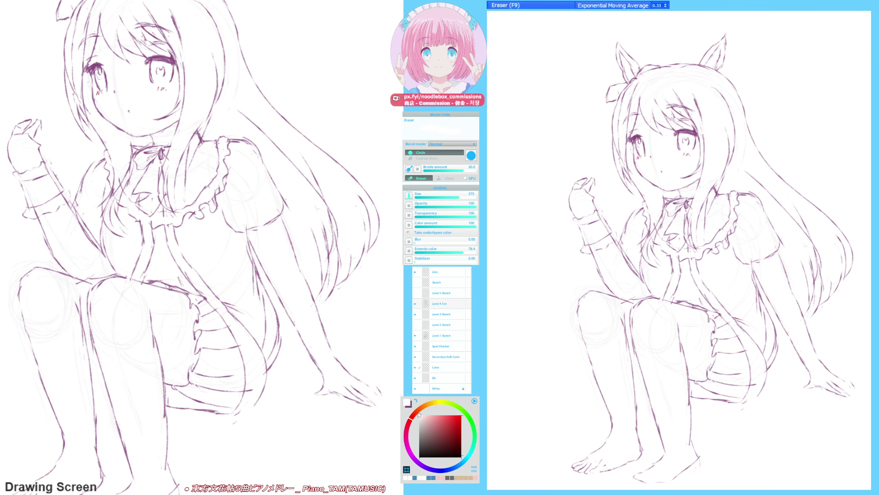
left_click_drag(848, 312, 597, 161)
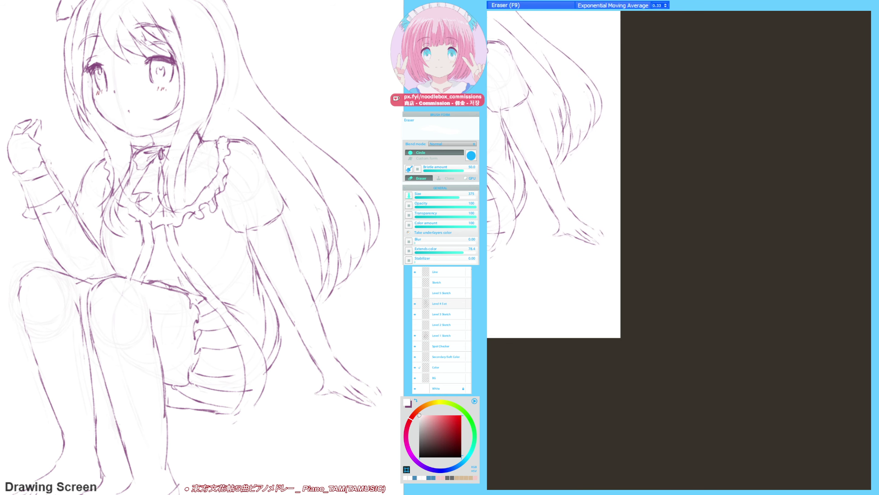